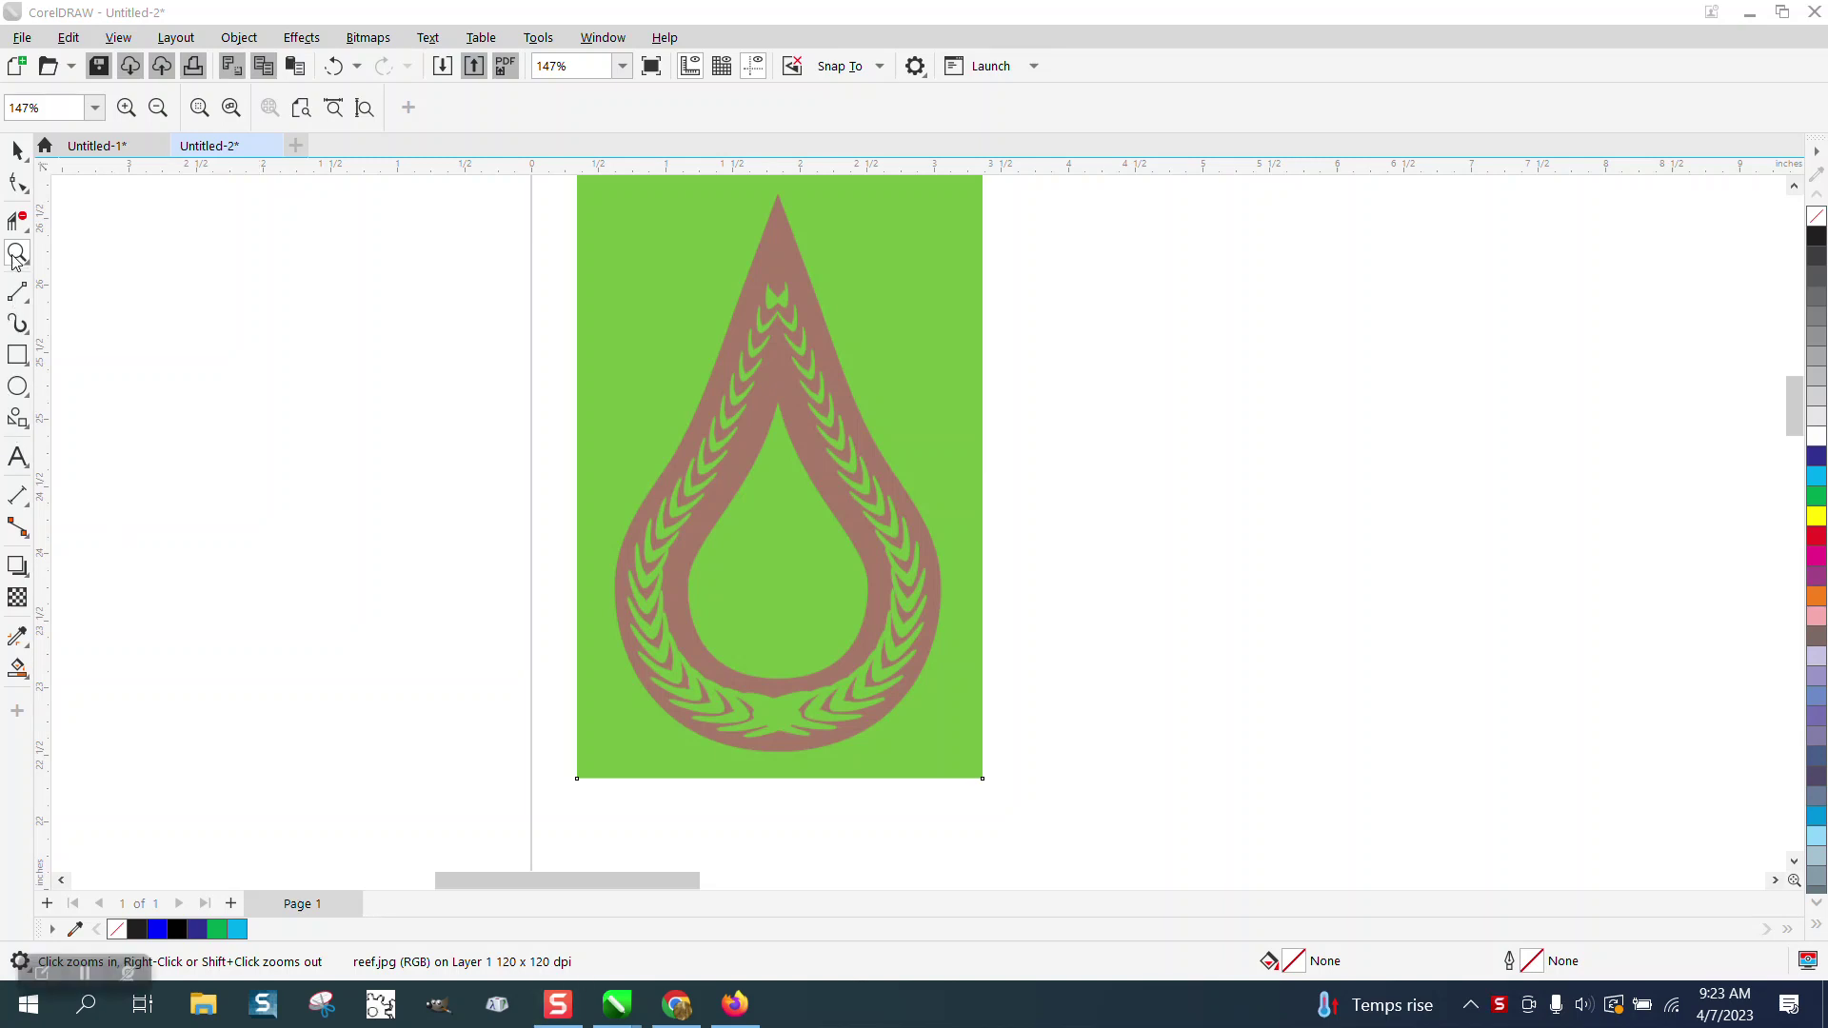
# Step: Zoom around the reef.jpg teardrop wreath reference and reposition it on the page
pyautogui.click(703, 422)
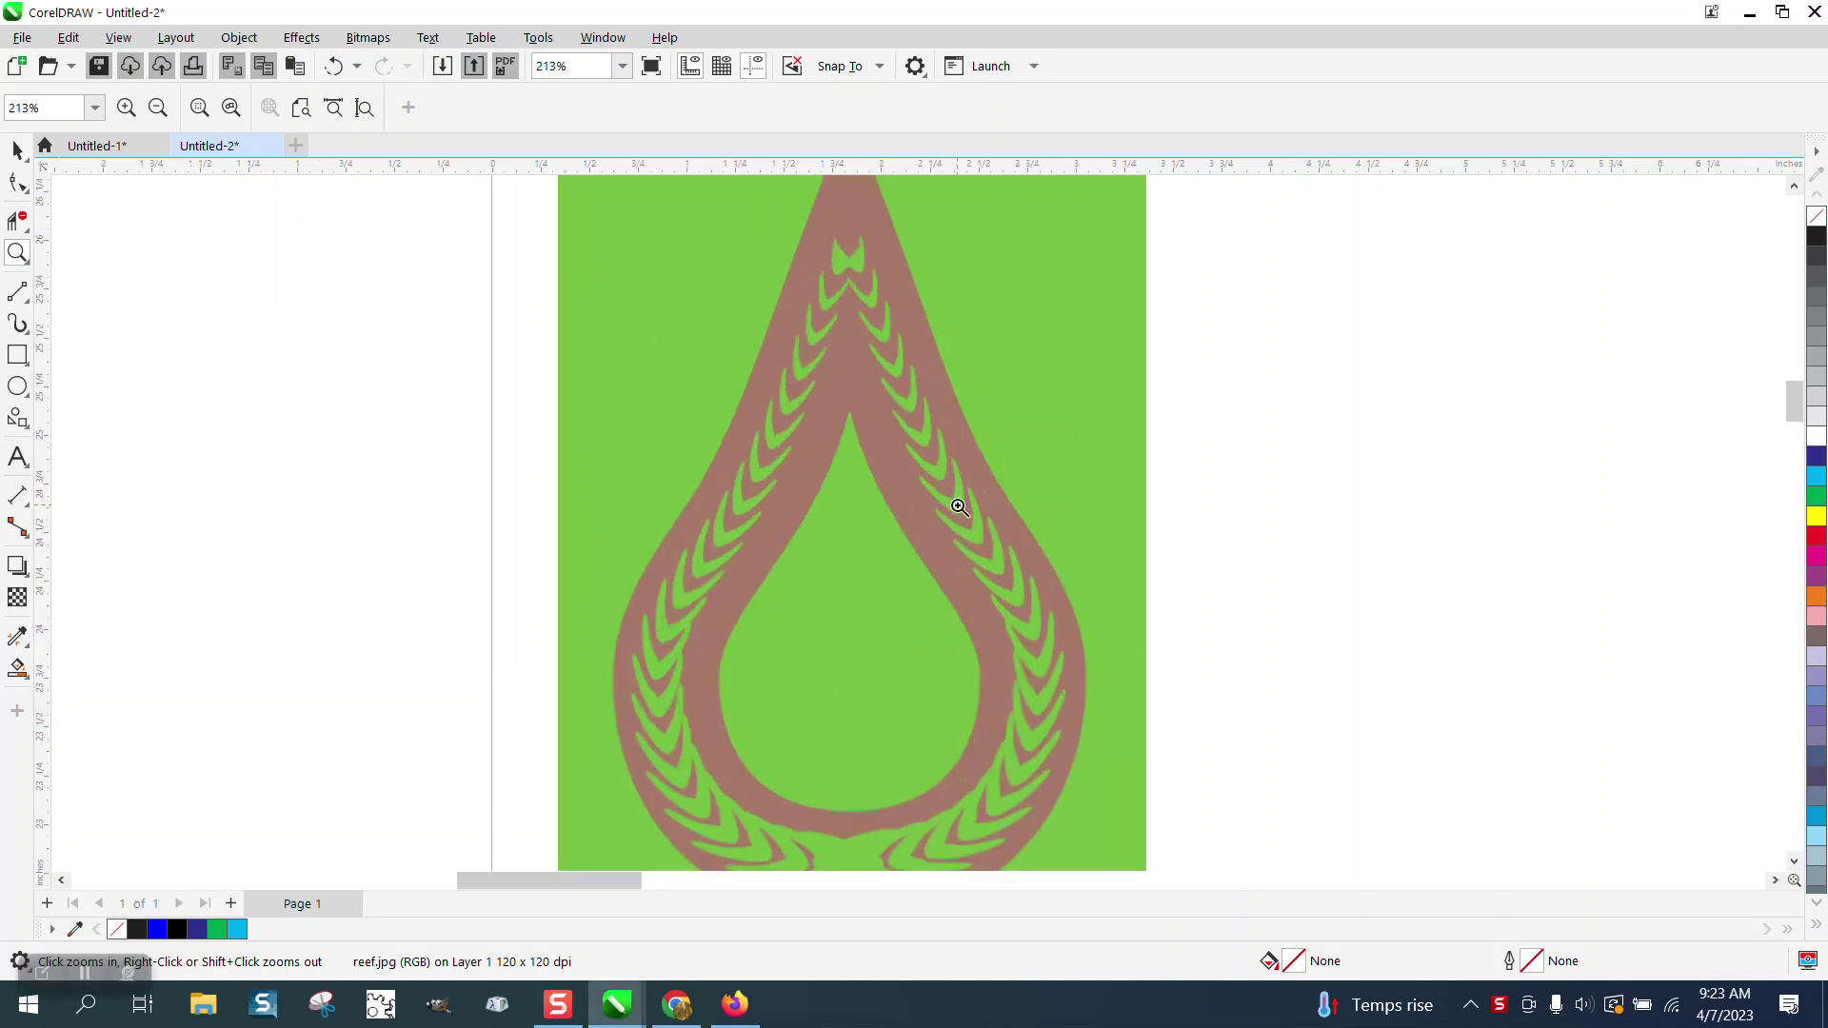
pyautogui.scroll(5, 956, 511)
pyautogui.scroll(-4, 962, 523)
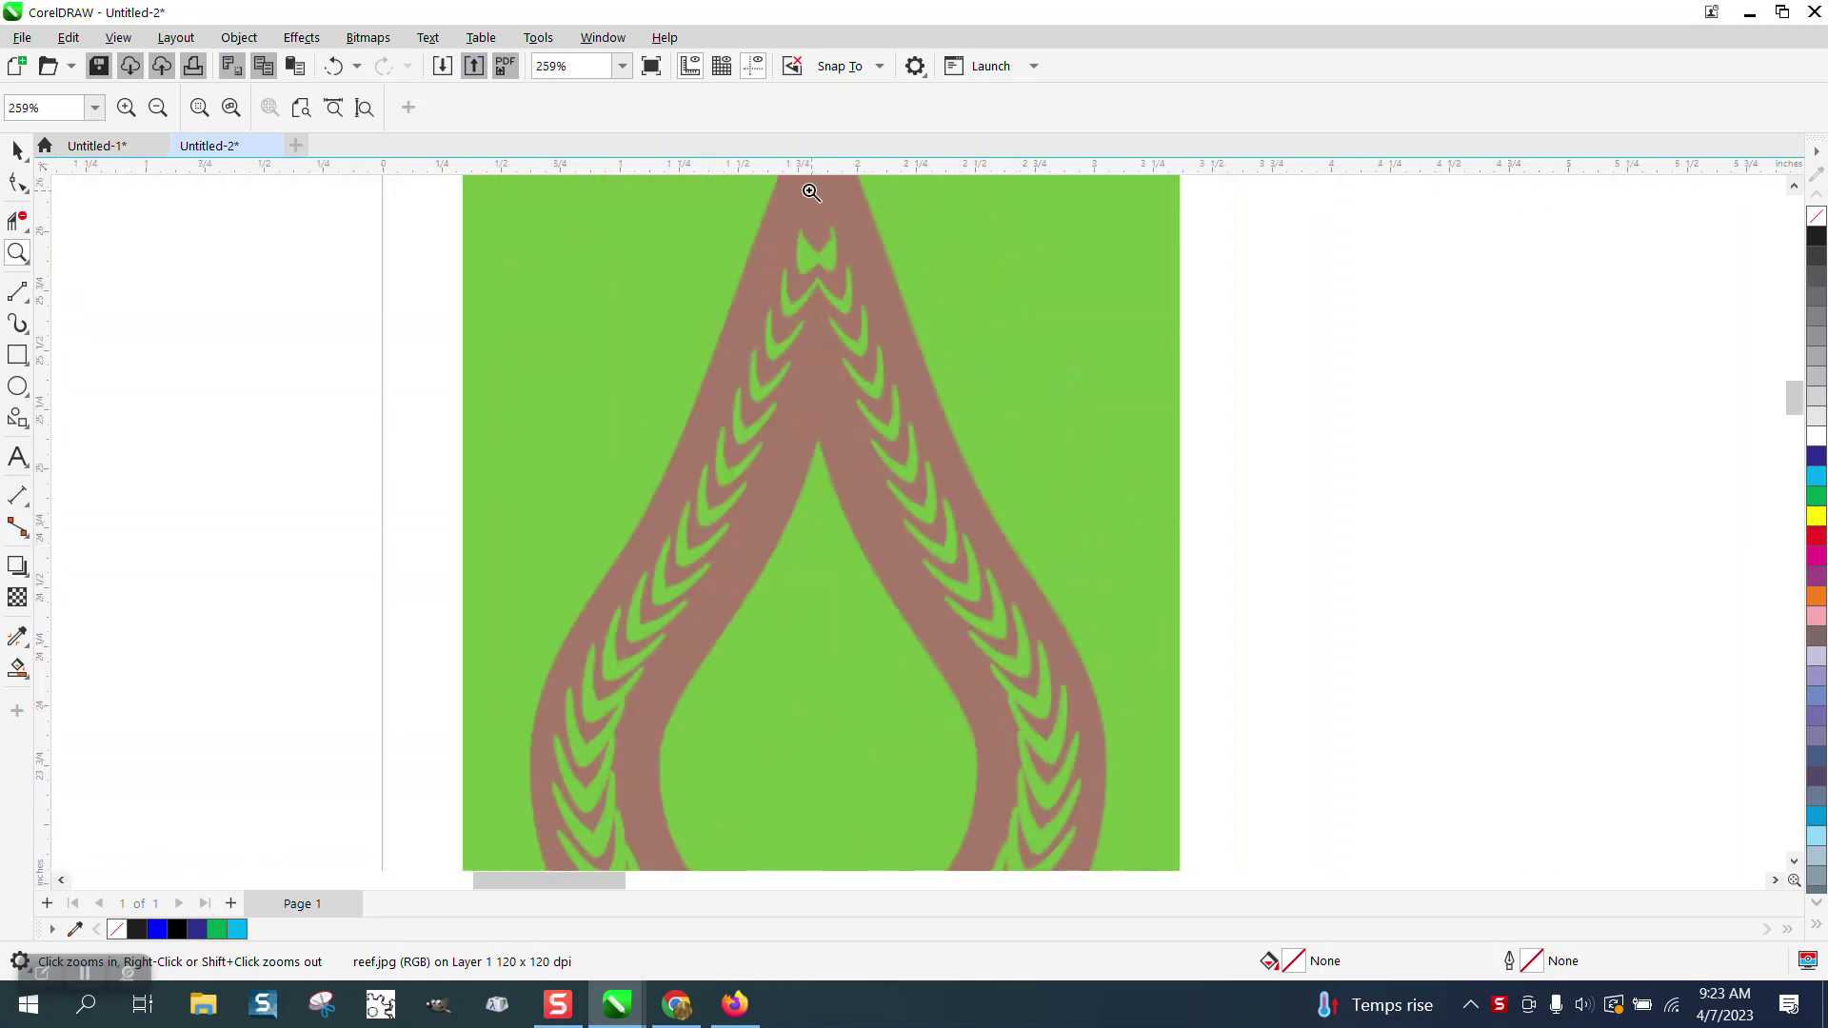
pyautogui.scroll(-4, 533, 386)
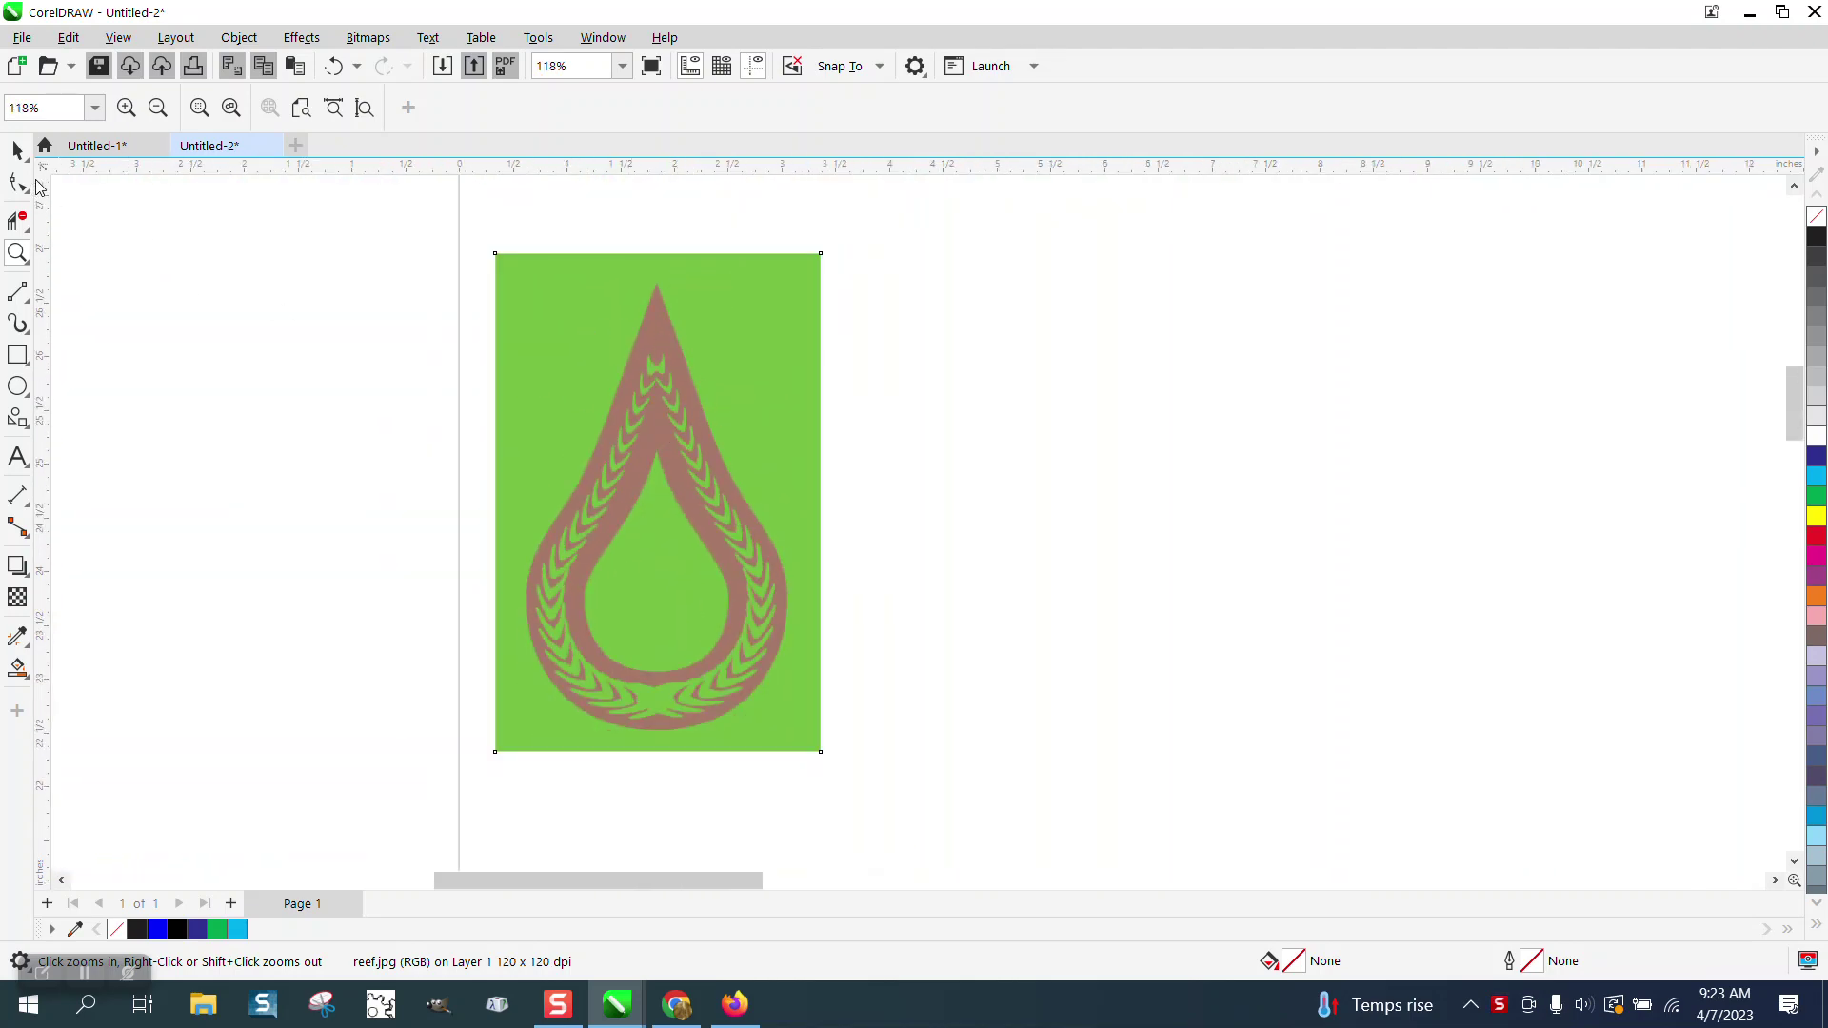
pyautogui.press('space')
pyautogui.moveTo(640, 366); pyautogui.dragTo(577, 340)
# Step: Zoom closely on the drop's tip, then bring up the Polygon shapes flyout
pyautogui.click(27, 257)
pyautogui.moveTo(457, 261); pyautogui.dragTo(759, 448)
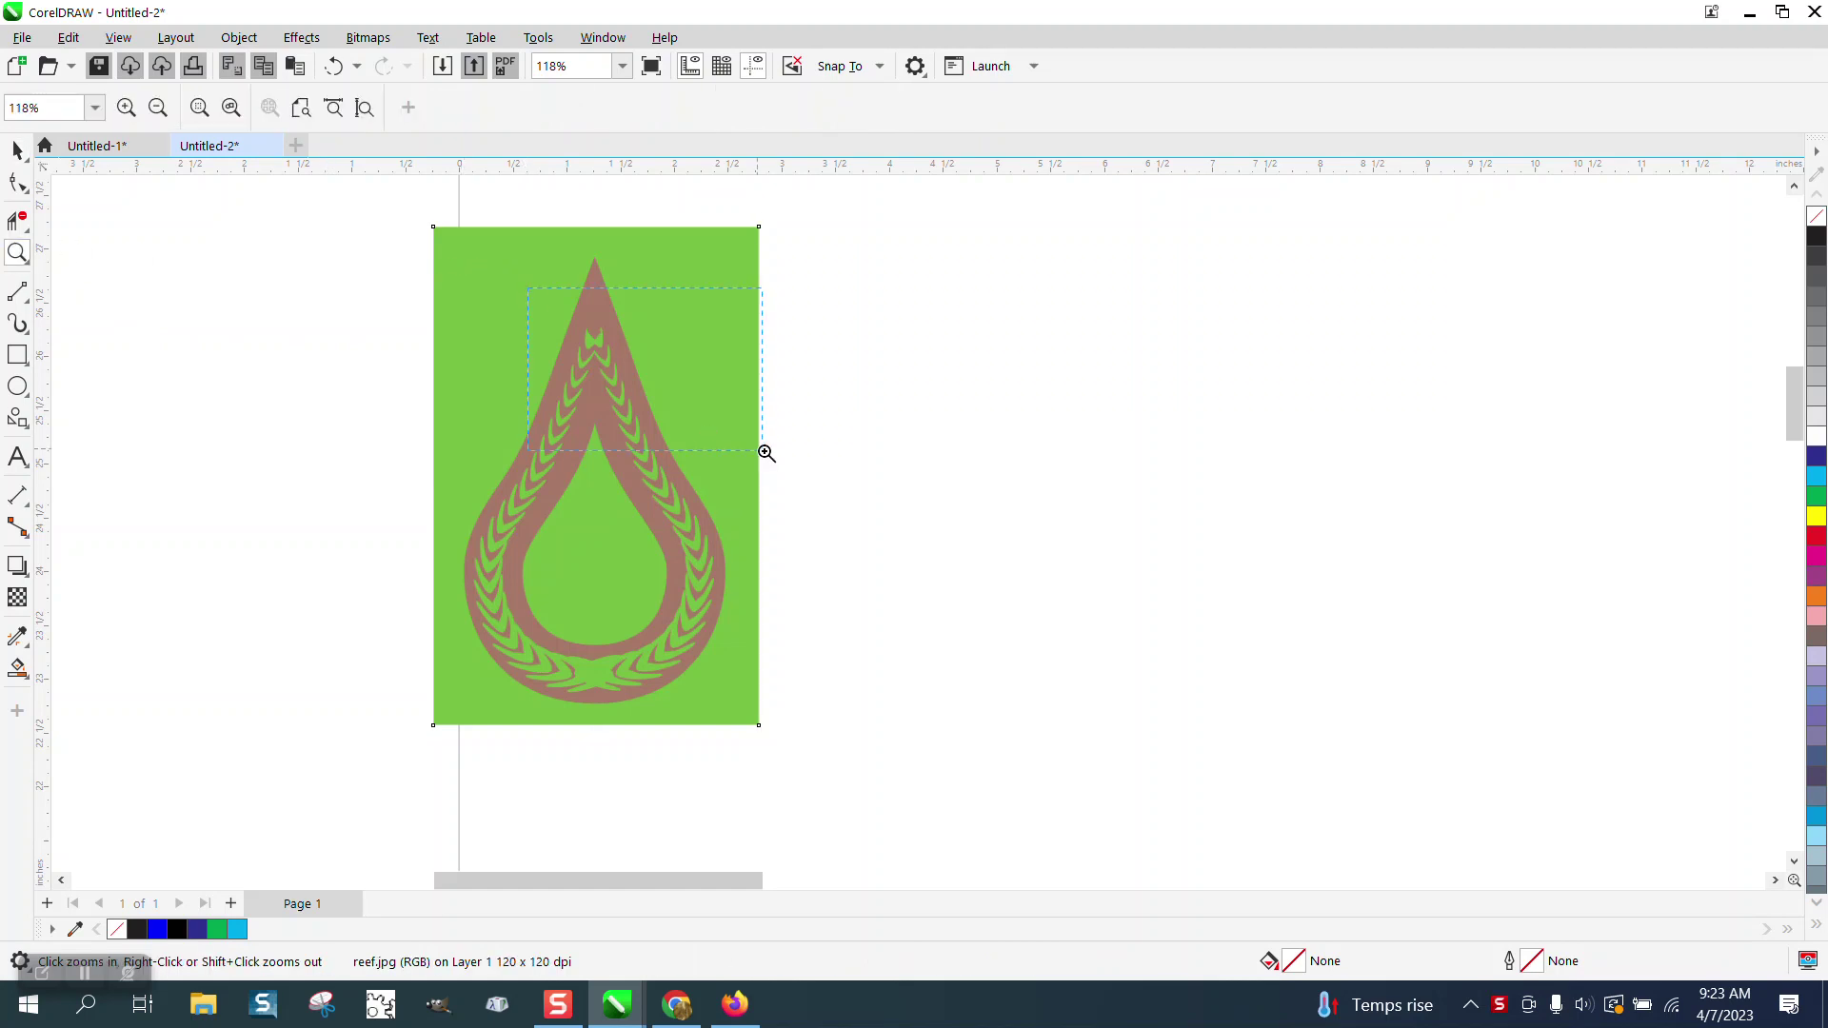
pyautogui.scroll(2, 678, 371)
pyautogui.scroll(-4, 591, 306)
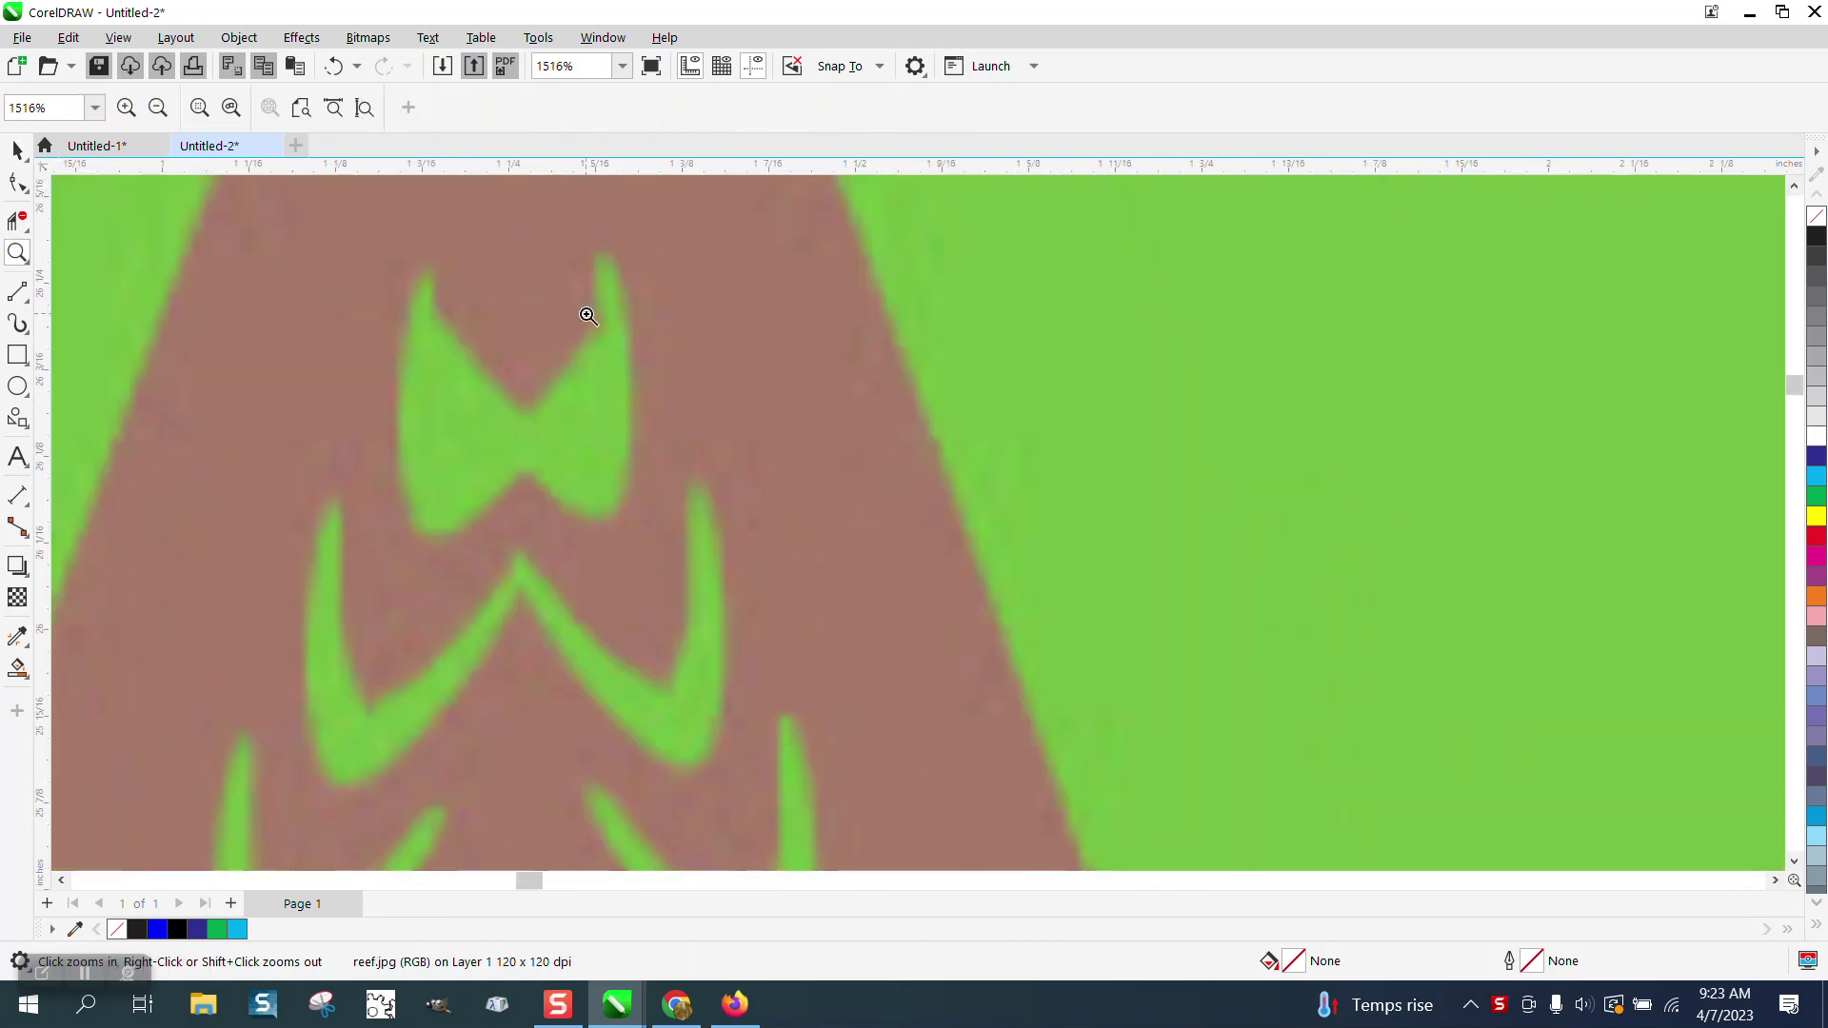
pyautogui.scroll(-3, 575, 302)
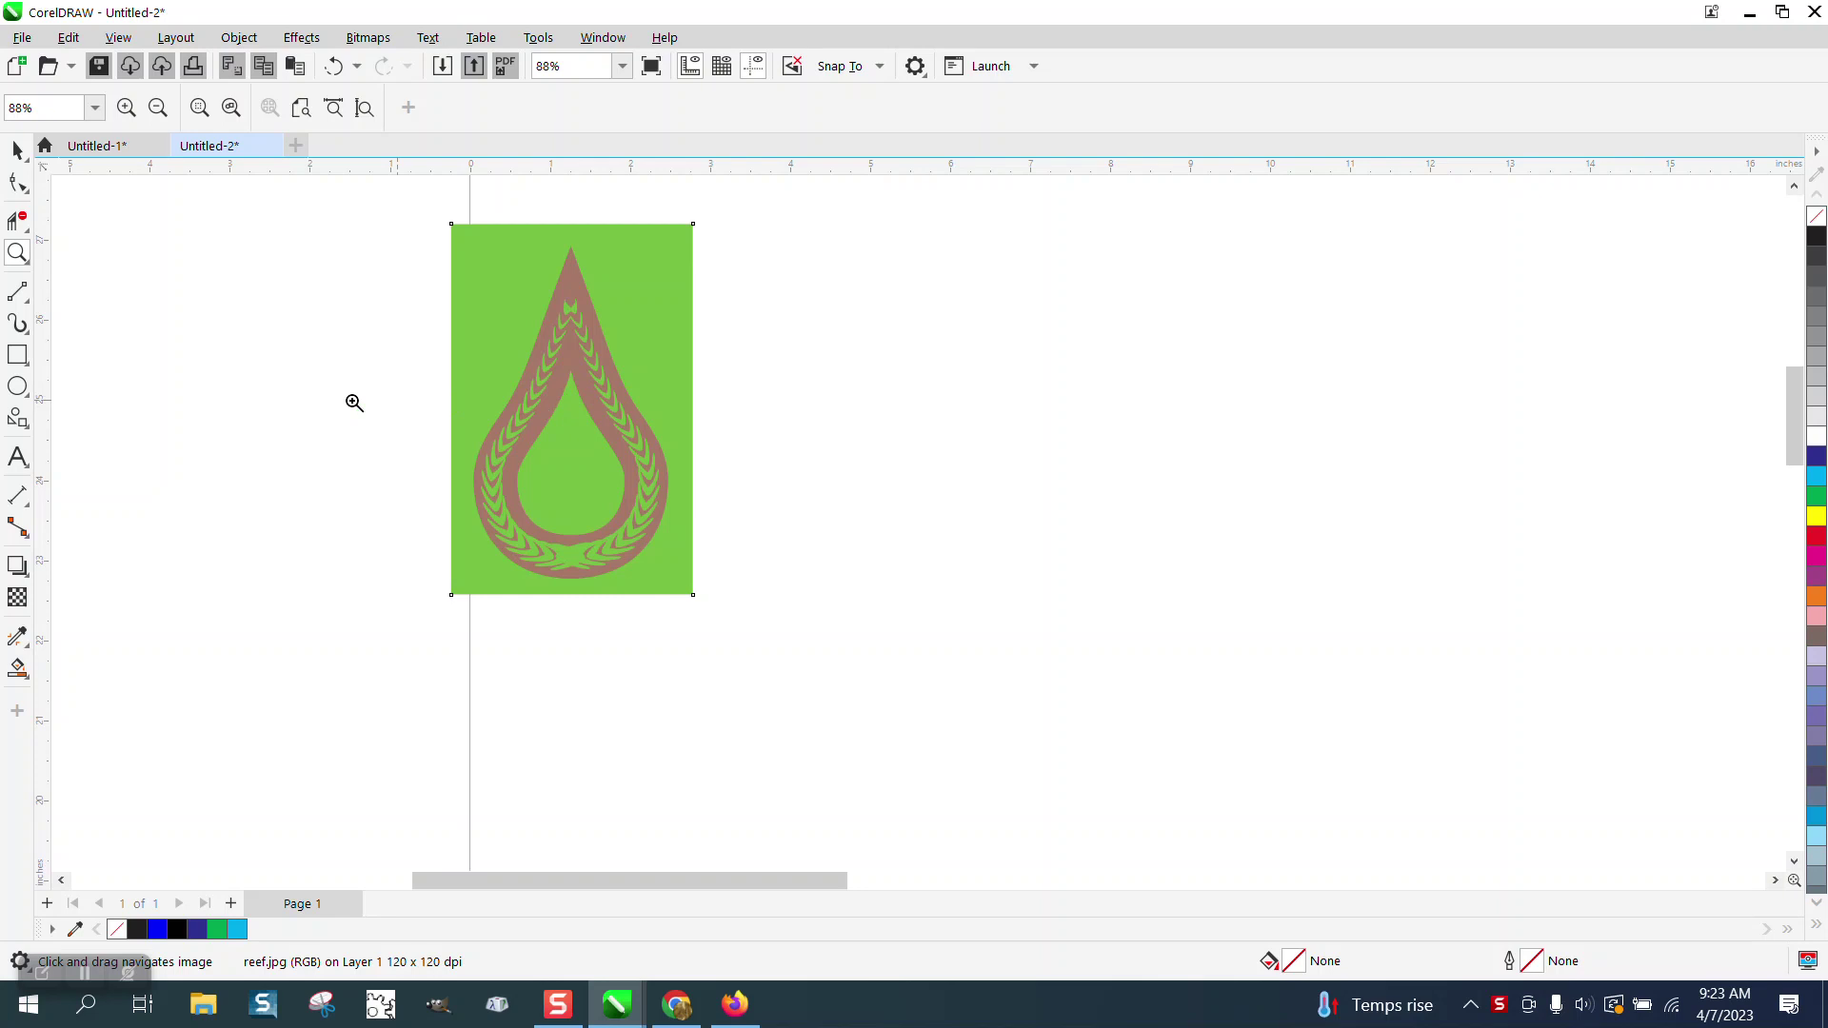
pyautogui.click(31, 436)
# Step: Draw a 1.606" by 3.308" teardrop common shape right of the reference bitmap
pyautogui.click(100, 489)
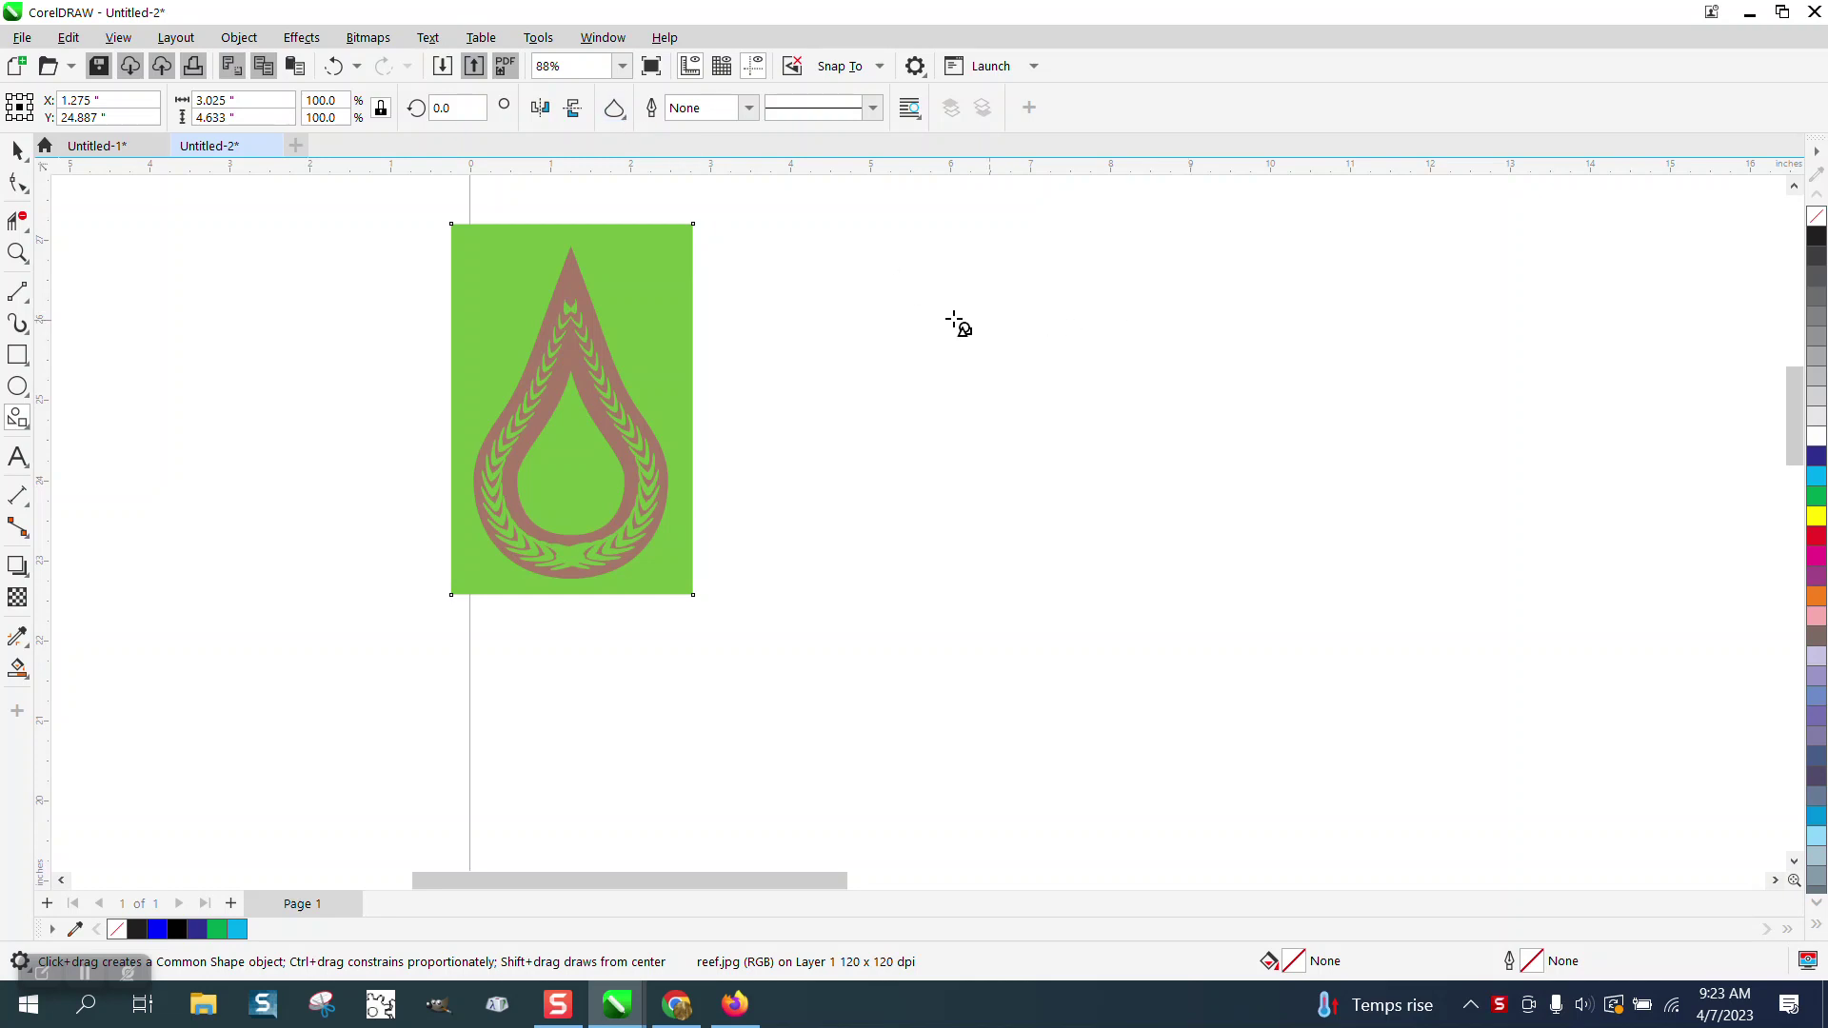
pyautogui.moveTo(1266, 304); pyautogui.dragTo(1144, 573)
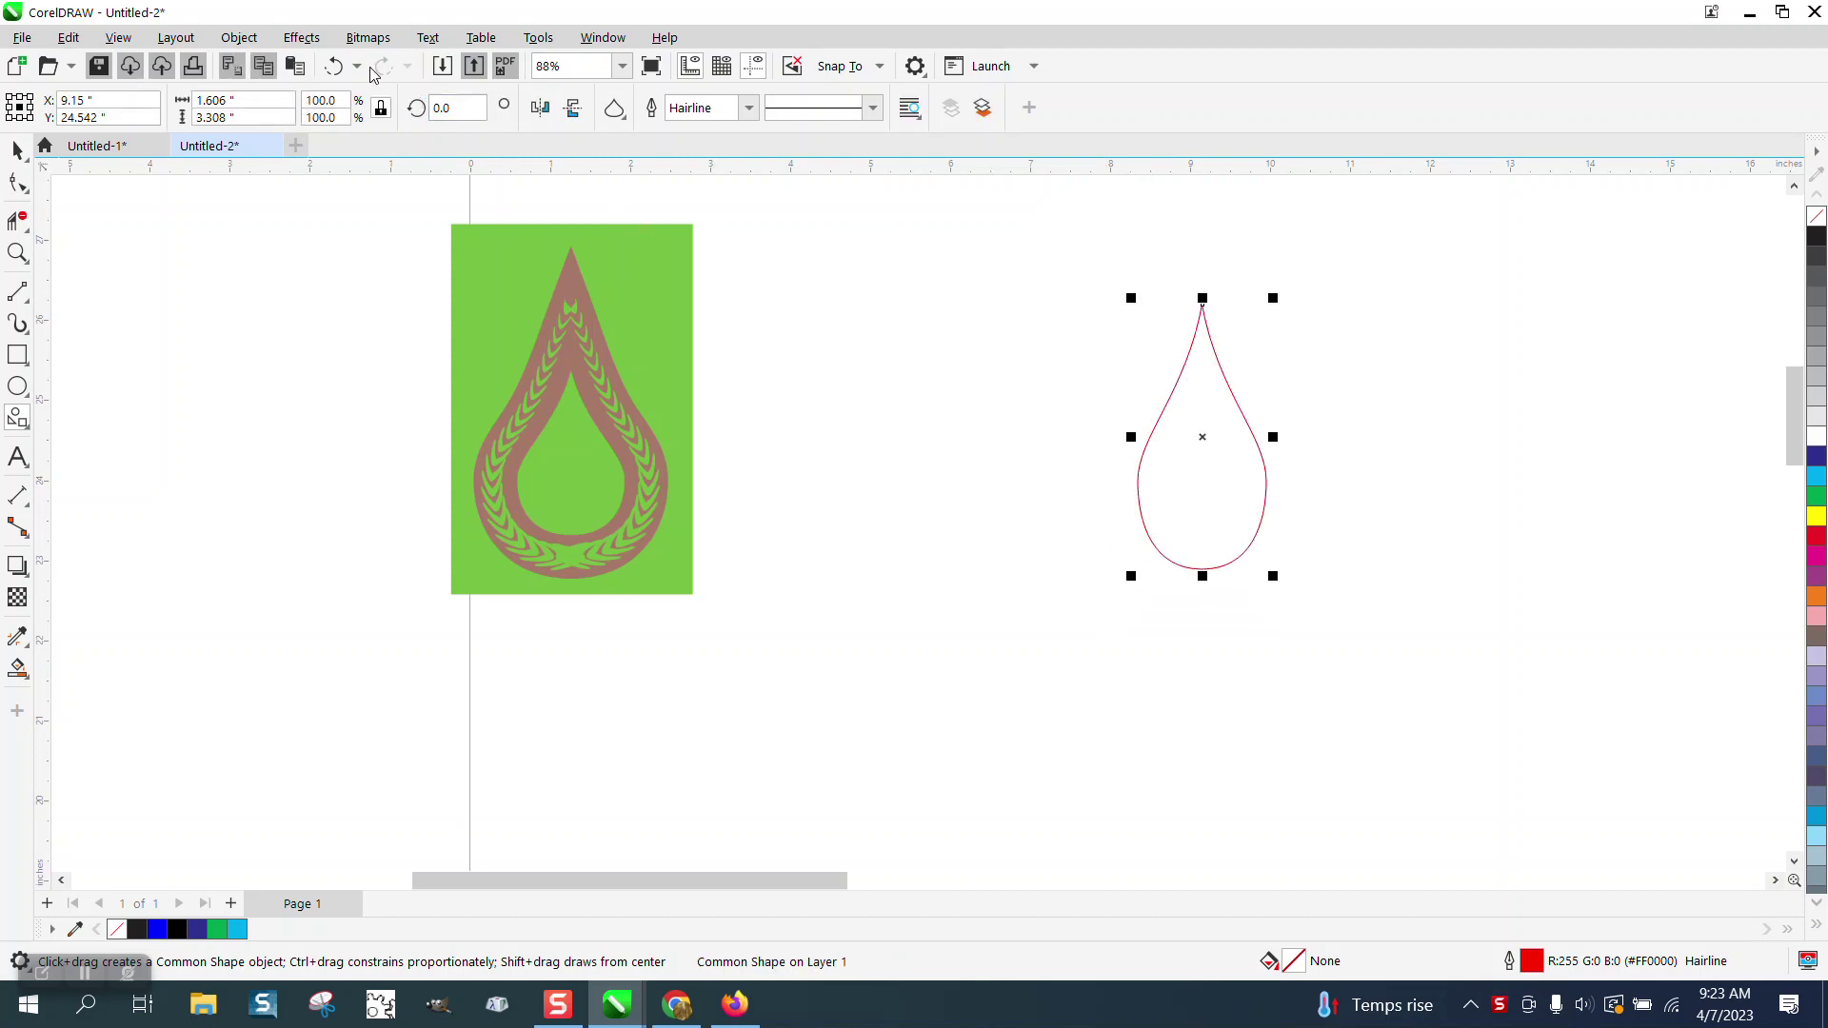
# Step: Try a 2-step contour from Effects > Contour, then undo the oversized result
pyautogui.click(301, 37)
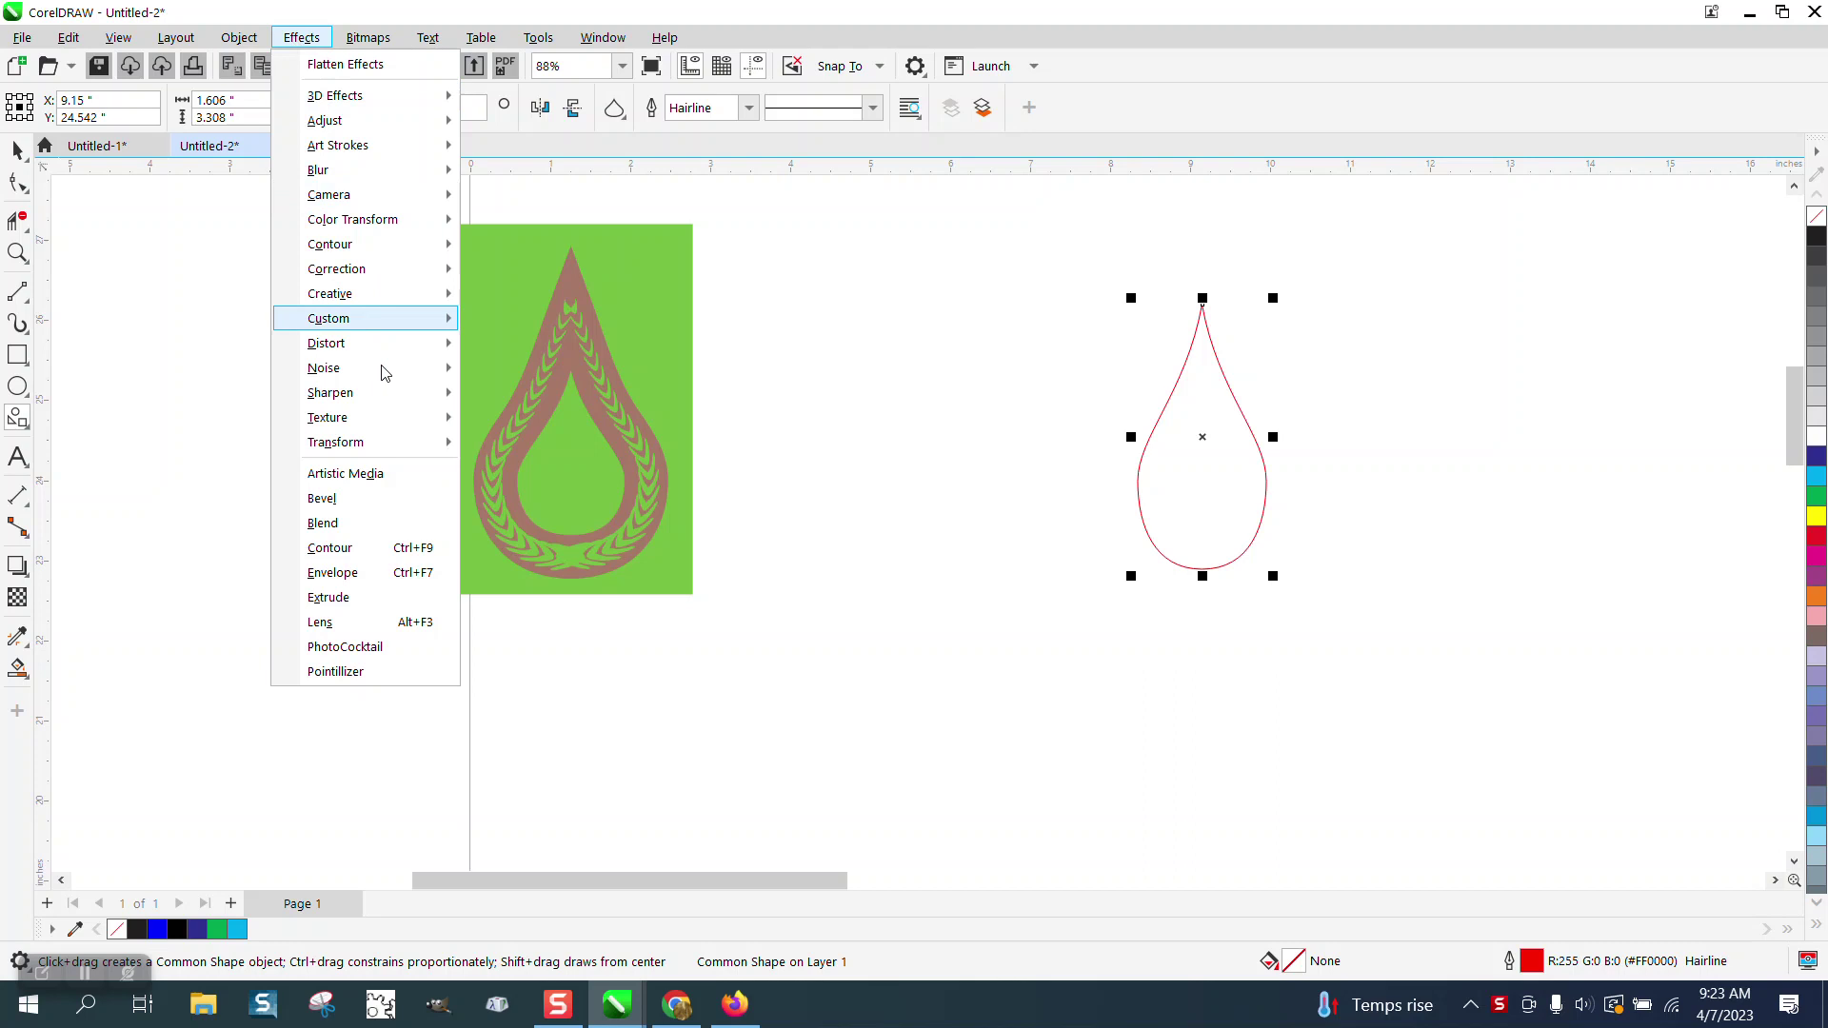
pyautogui.click(358, 547)
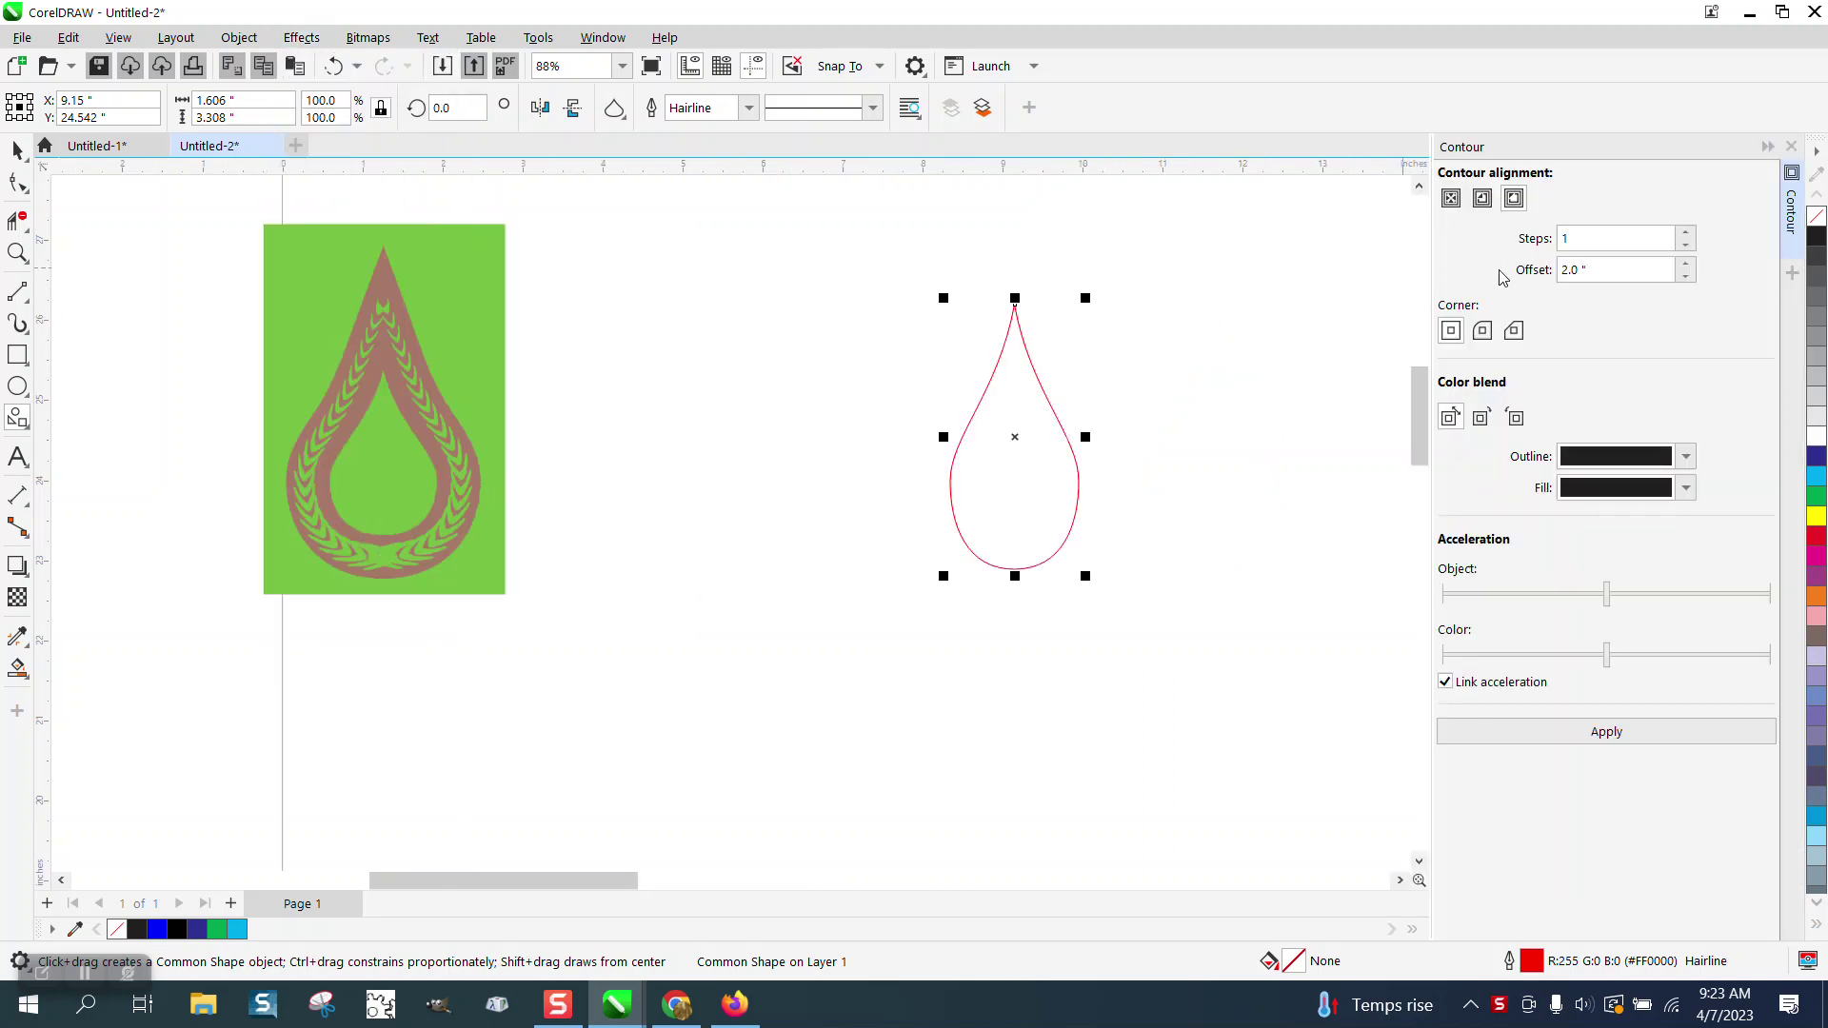
pyautogui.moveTo(1580, 239); pyautogui.dragTo(1545, 239)
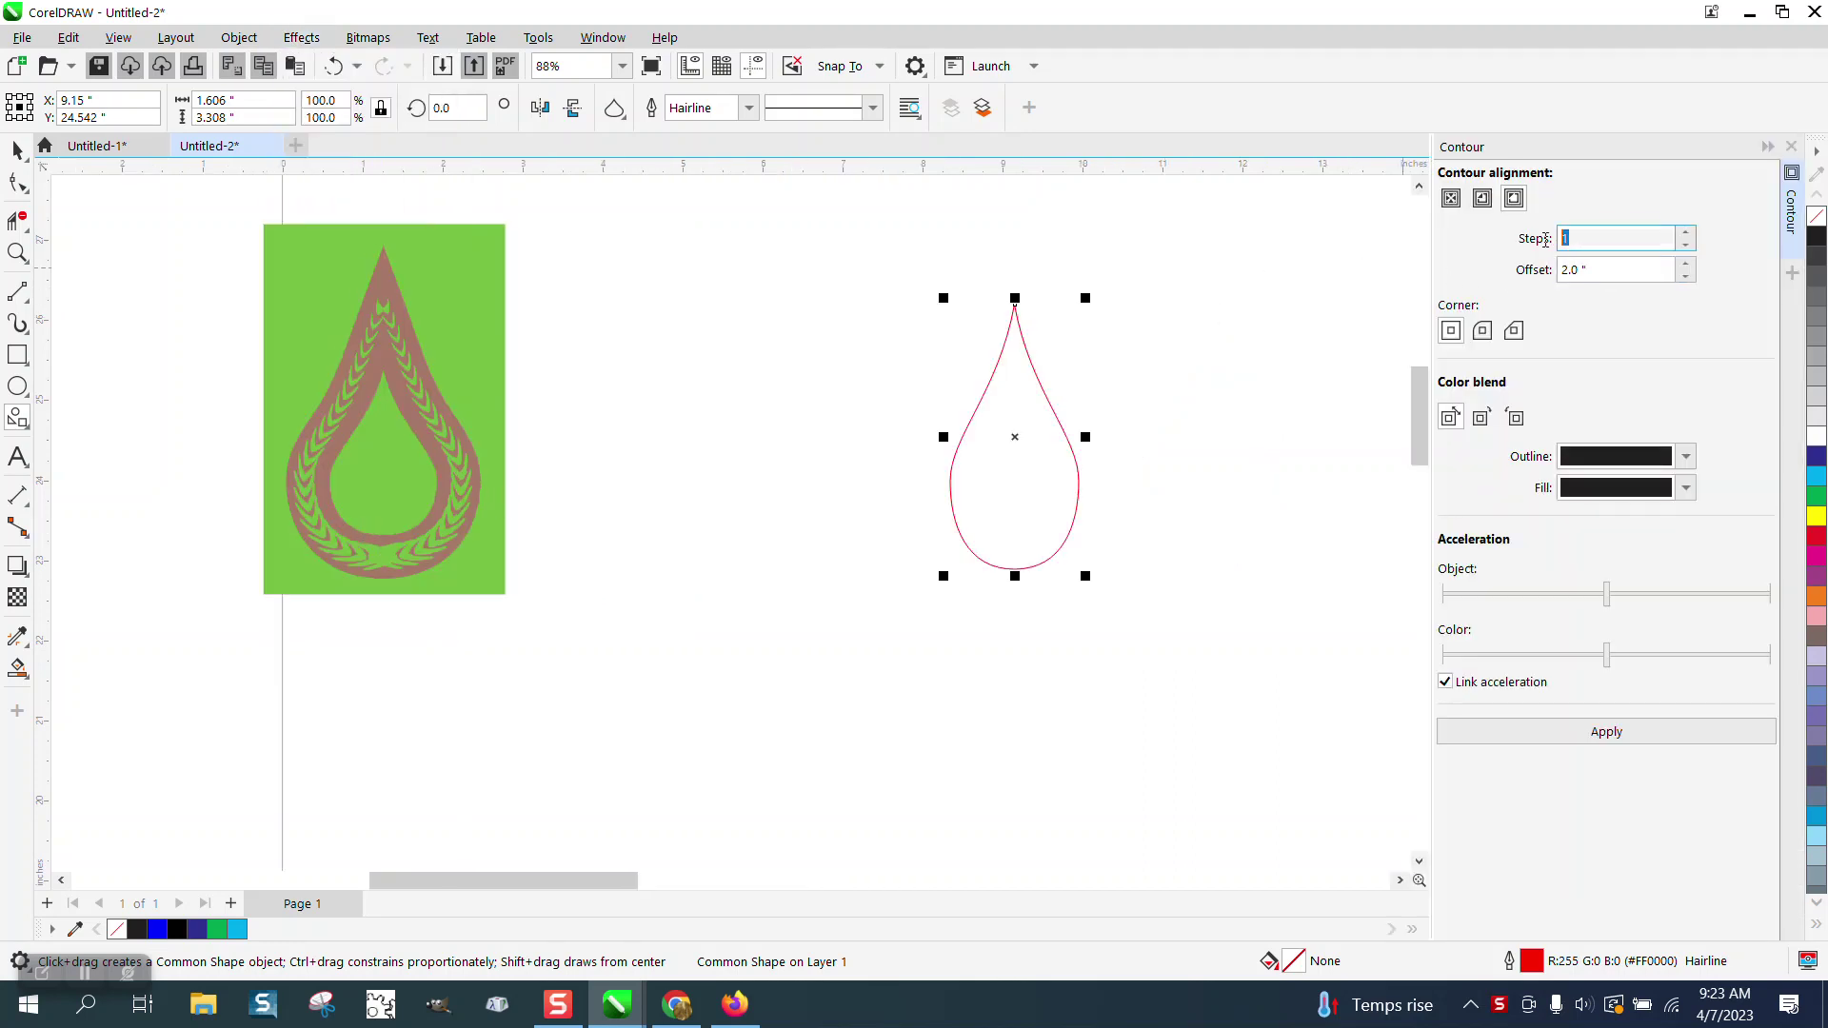
pyautogui.write('2')
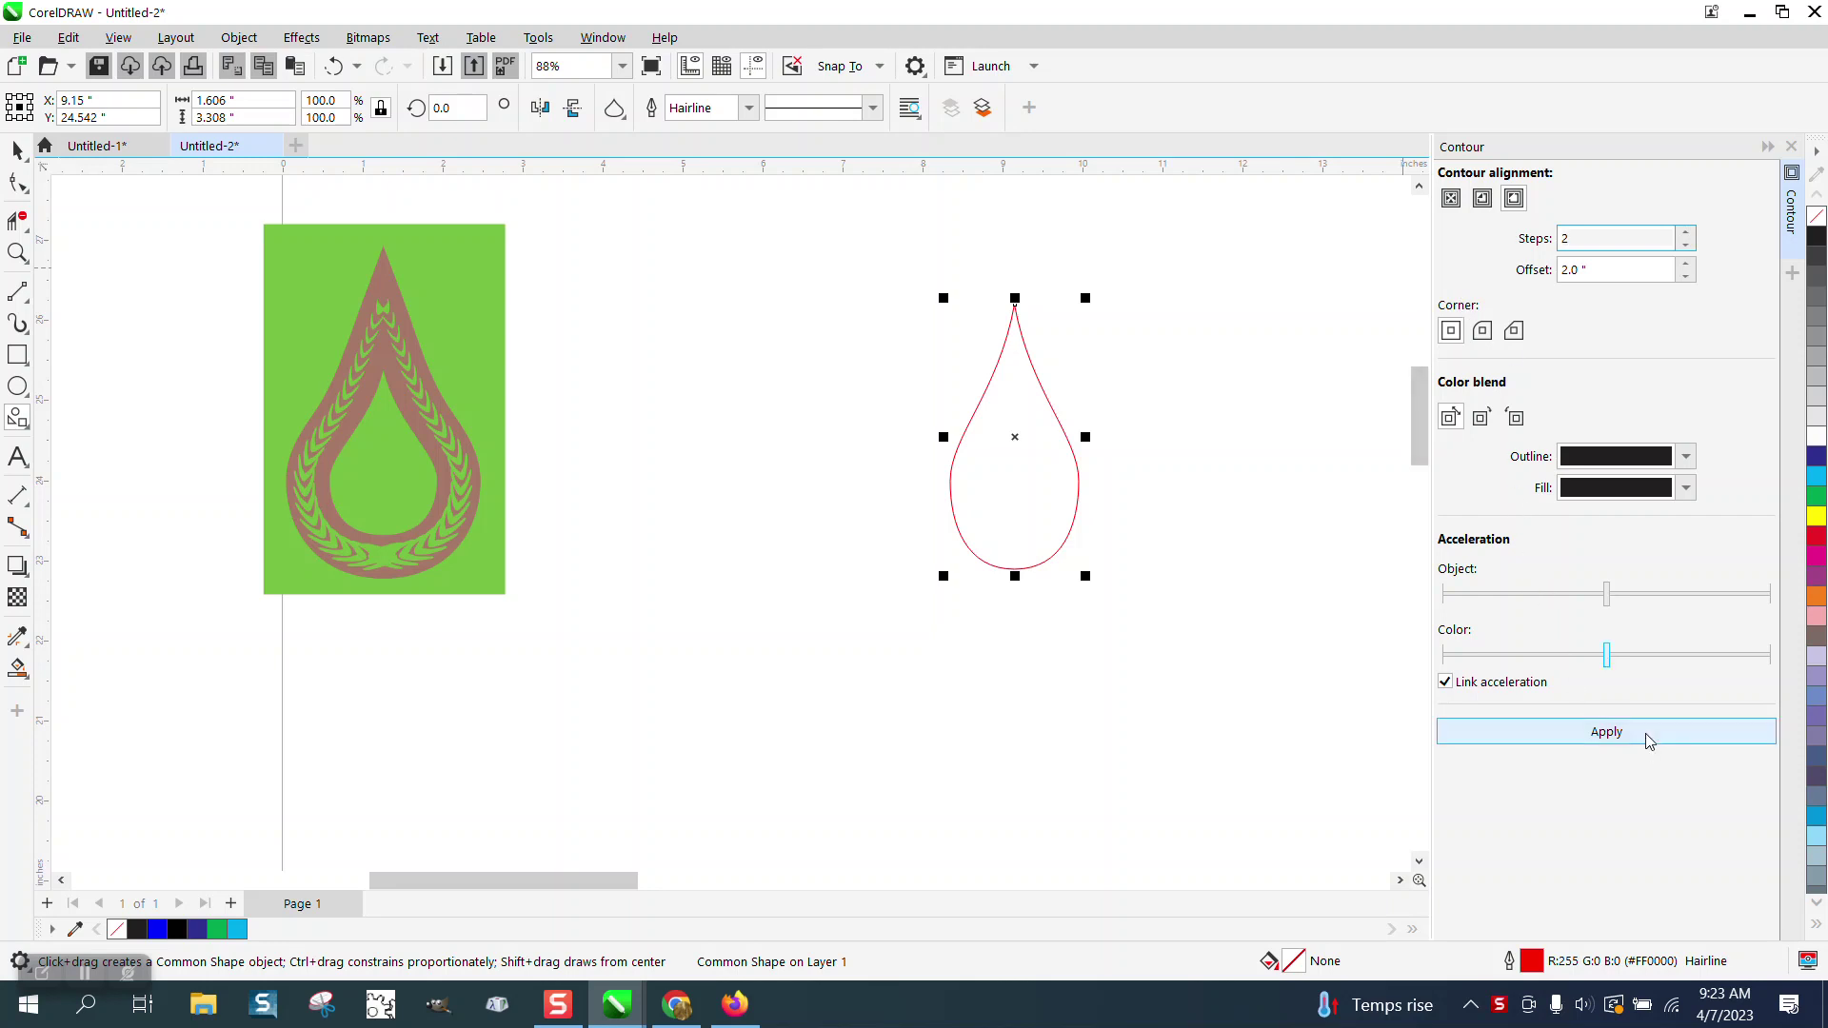
pyautogui.click(1644, 735)
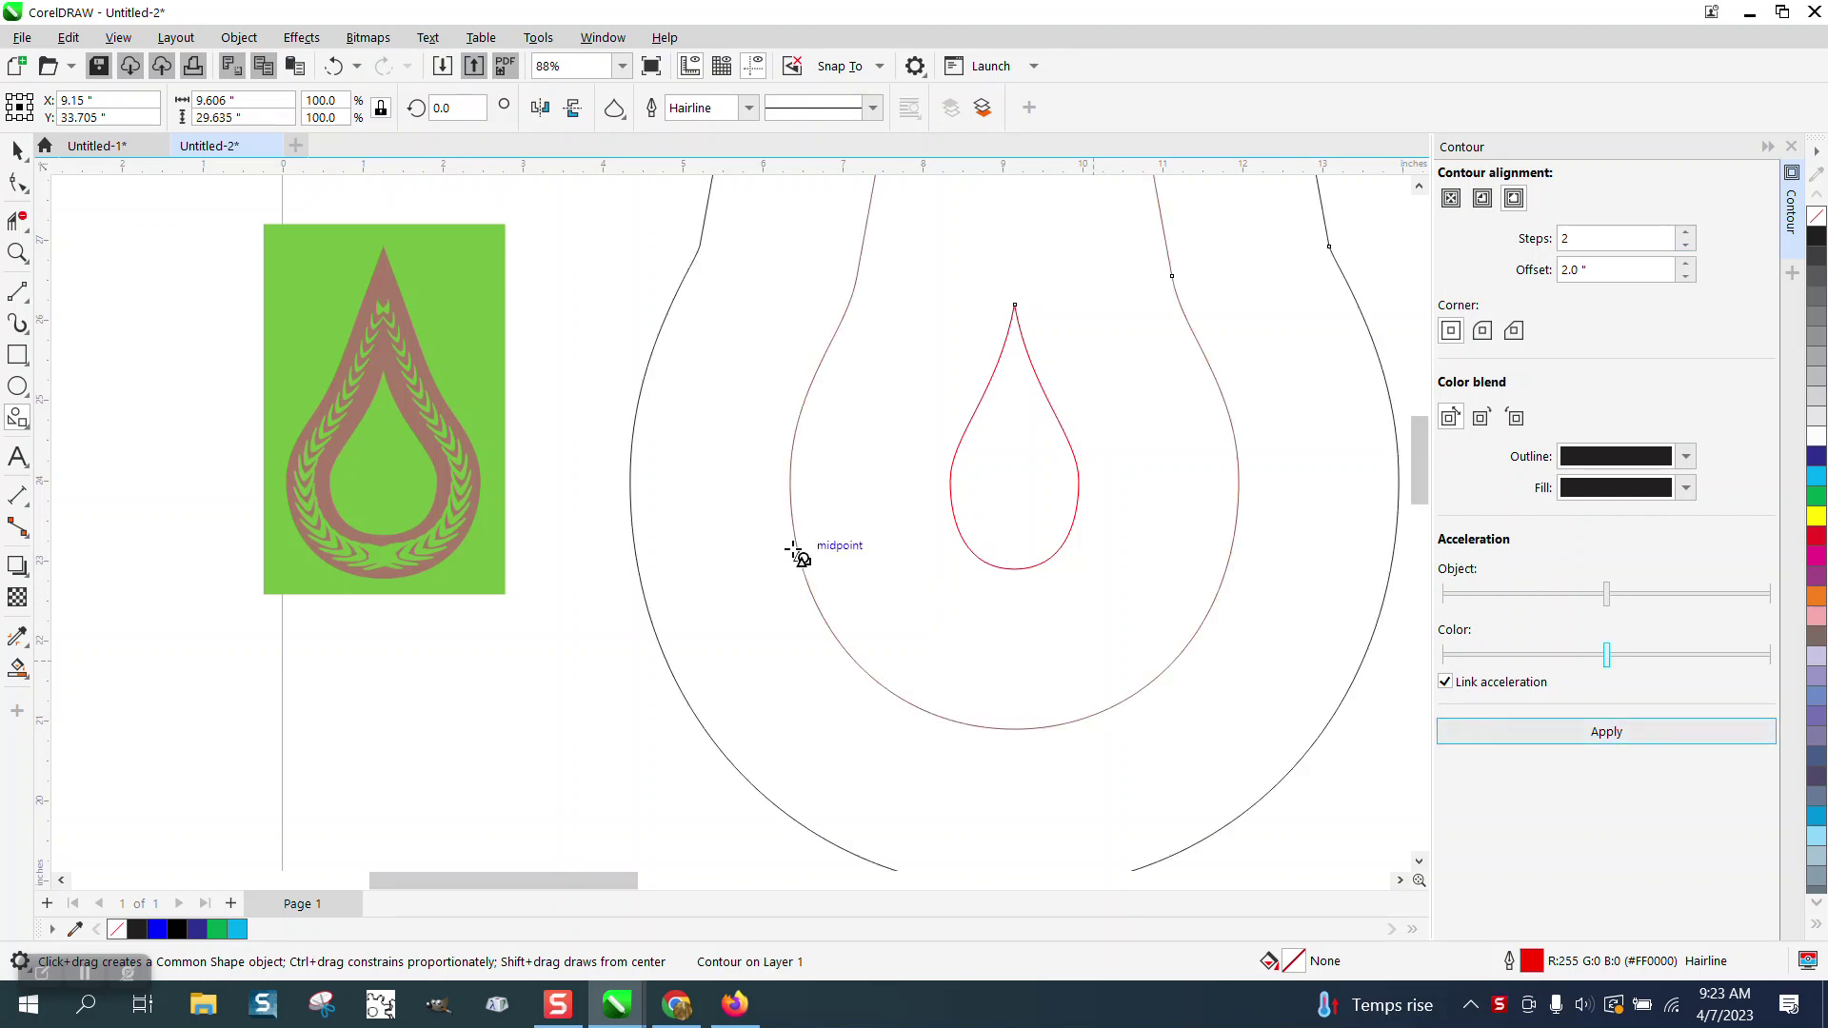
pyautogui.click(330, 67)
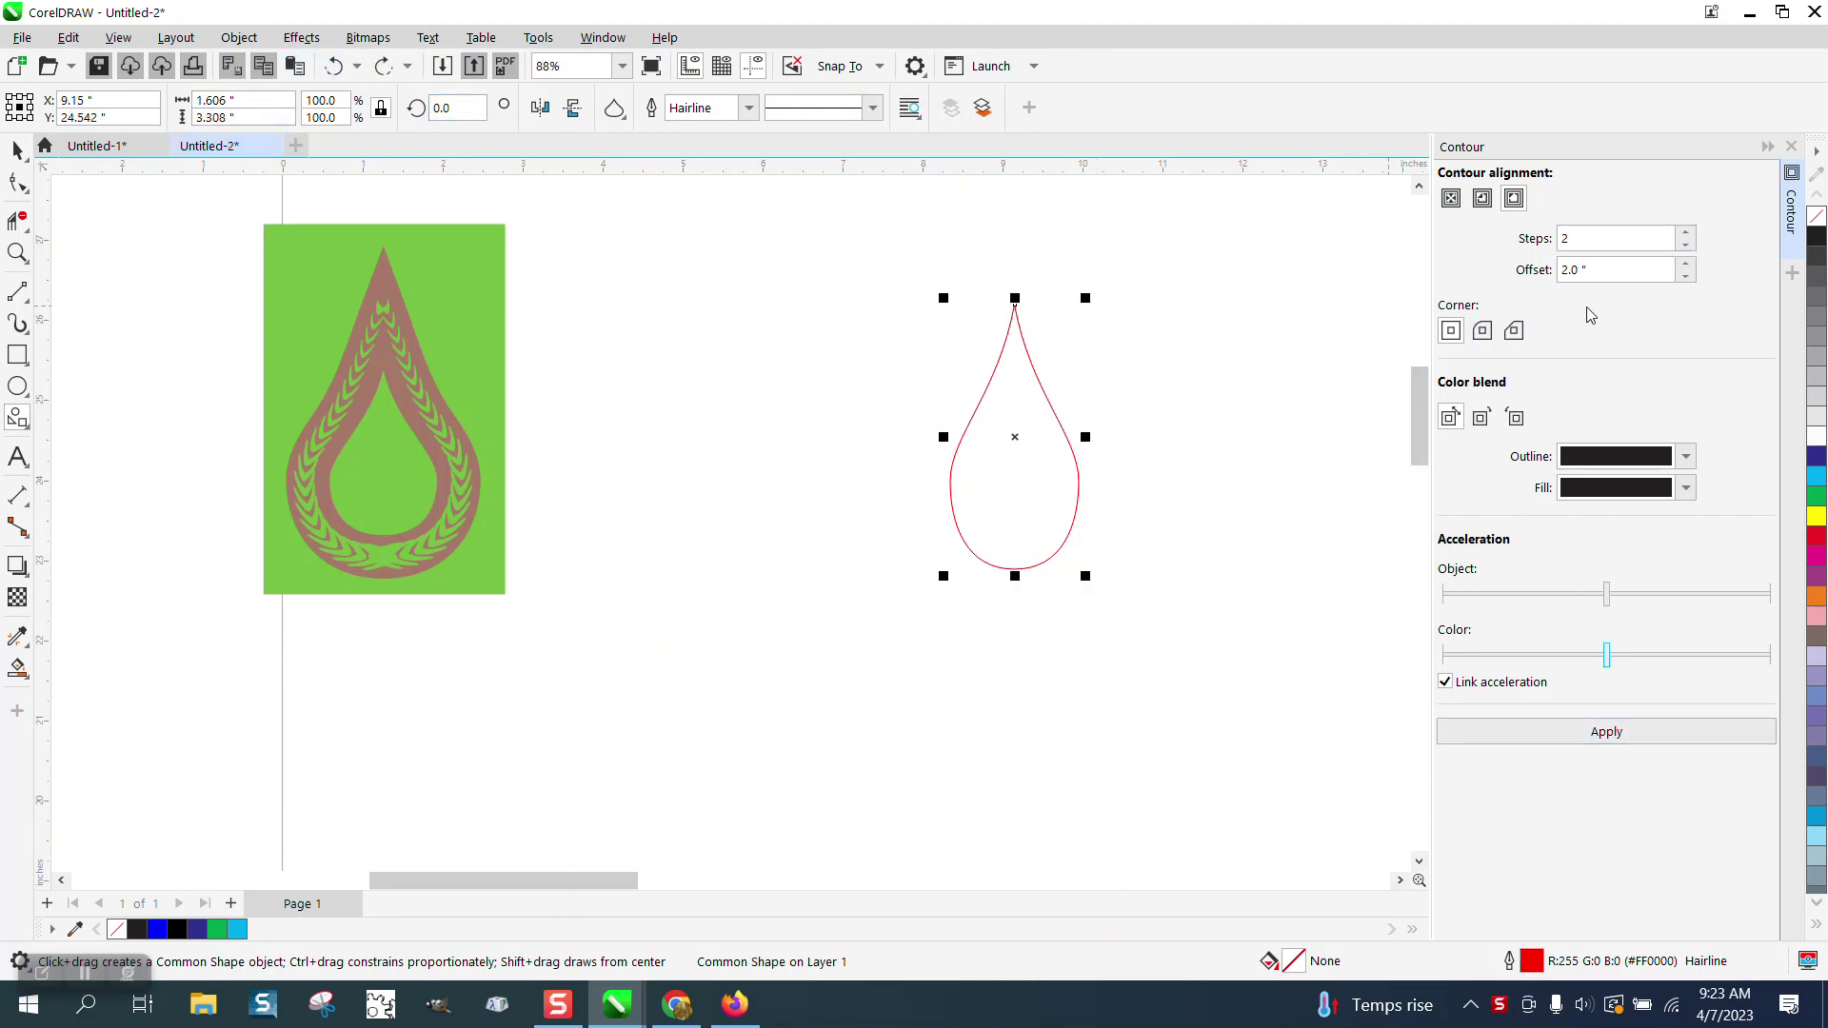
# Step: Enlarge the teardrop about 533% and reapply the two-step contour
pyautogui.scroll(-2, 1075, 320)
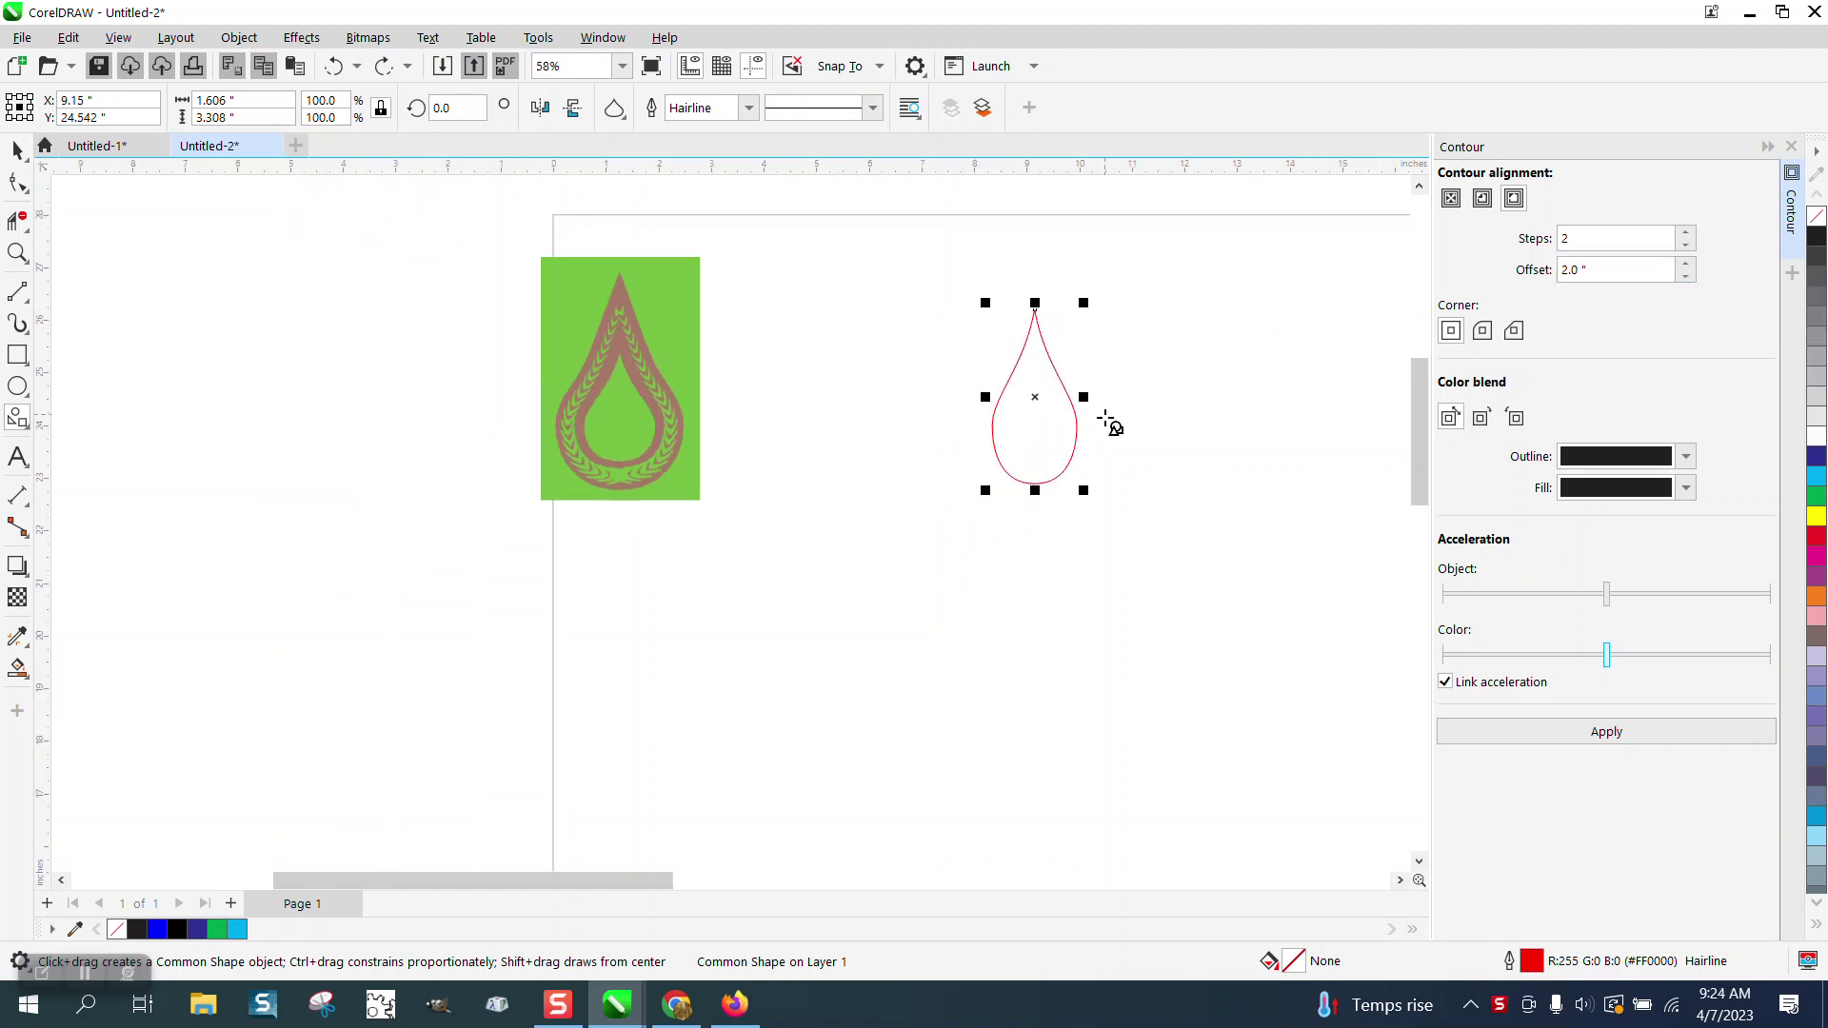
pyautogui.scroll(-3, 787, 241)
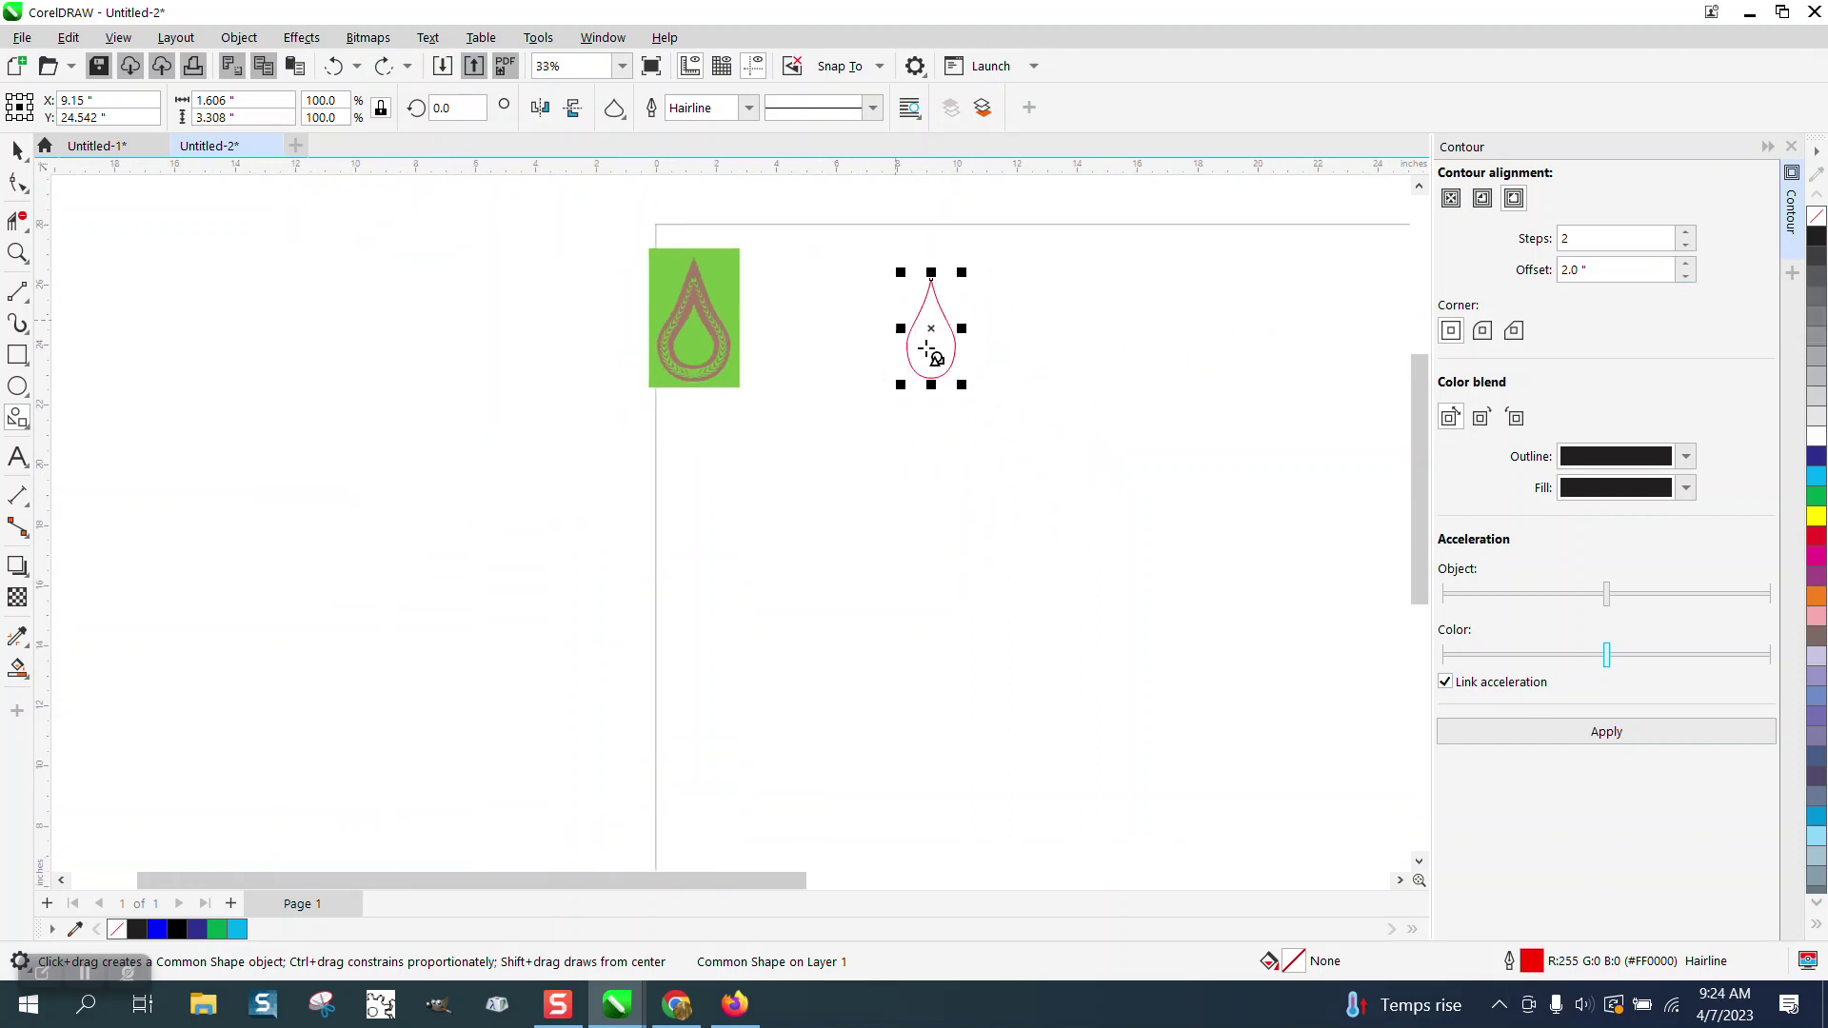
pyautogui.moveTo(963, 386); pyautogui.dragTo(1235, 721)
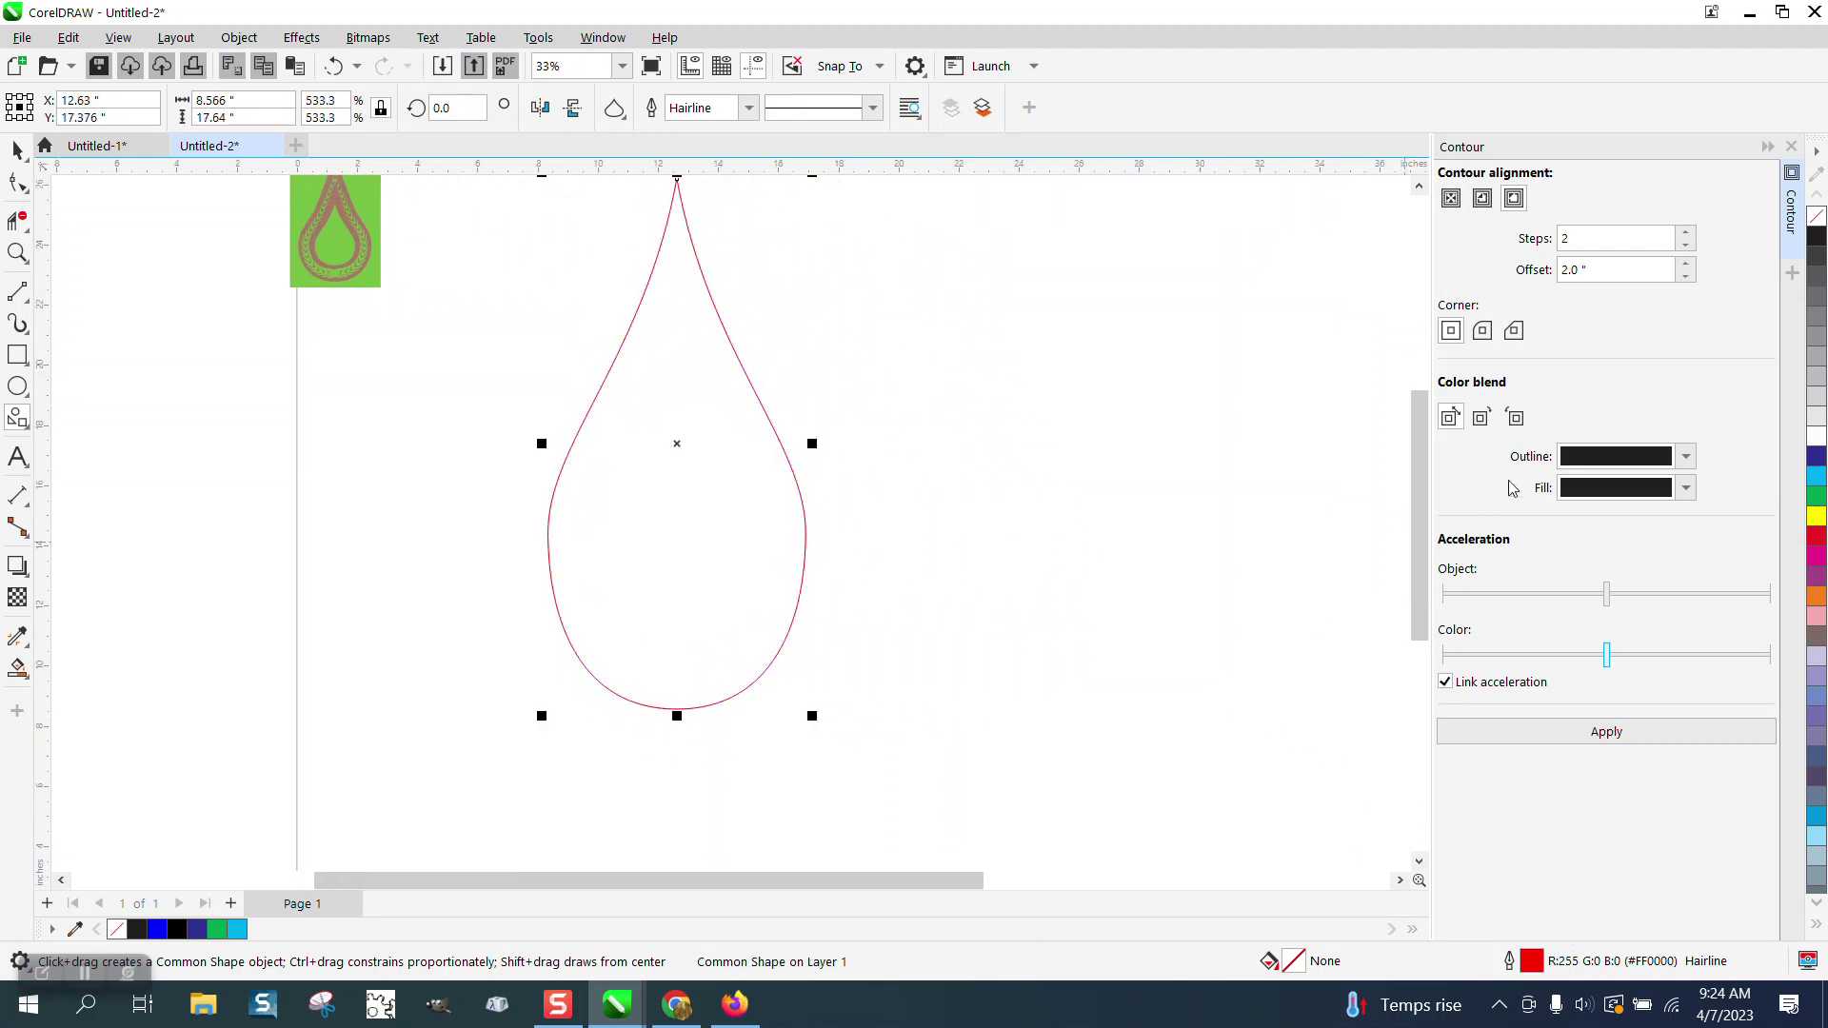
pyautogui.click(1628, 739)
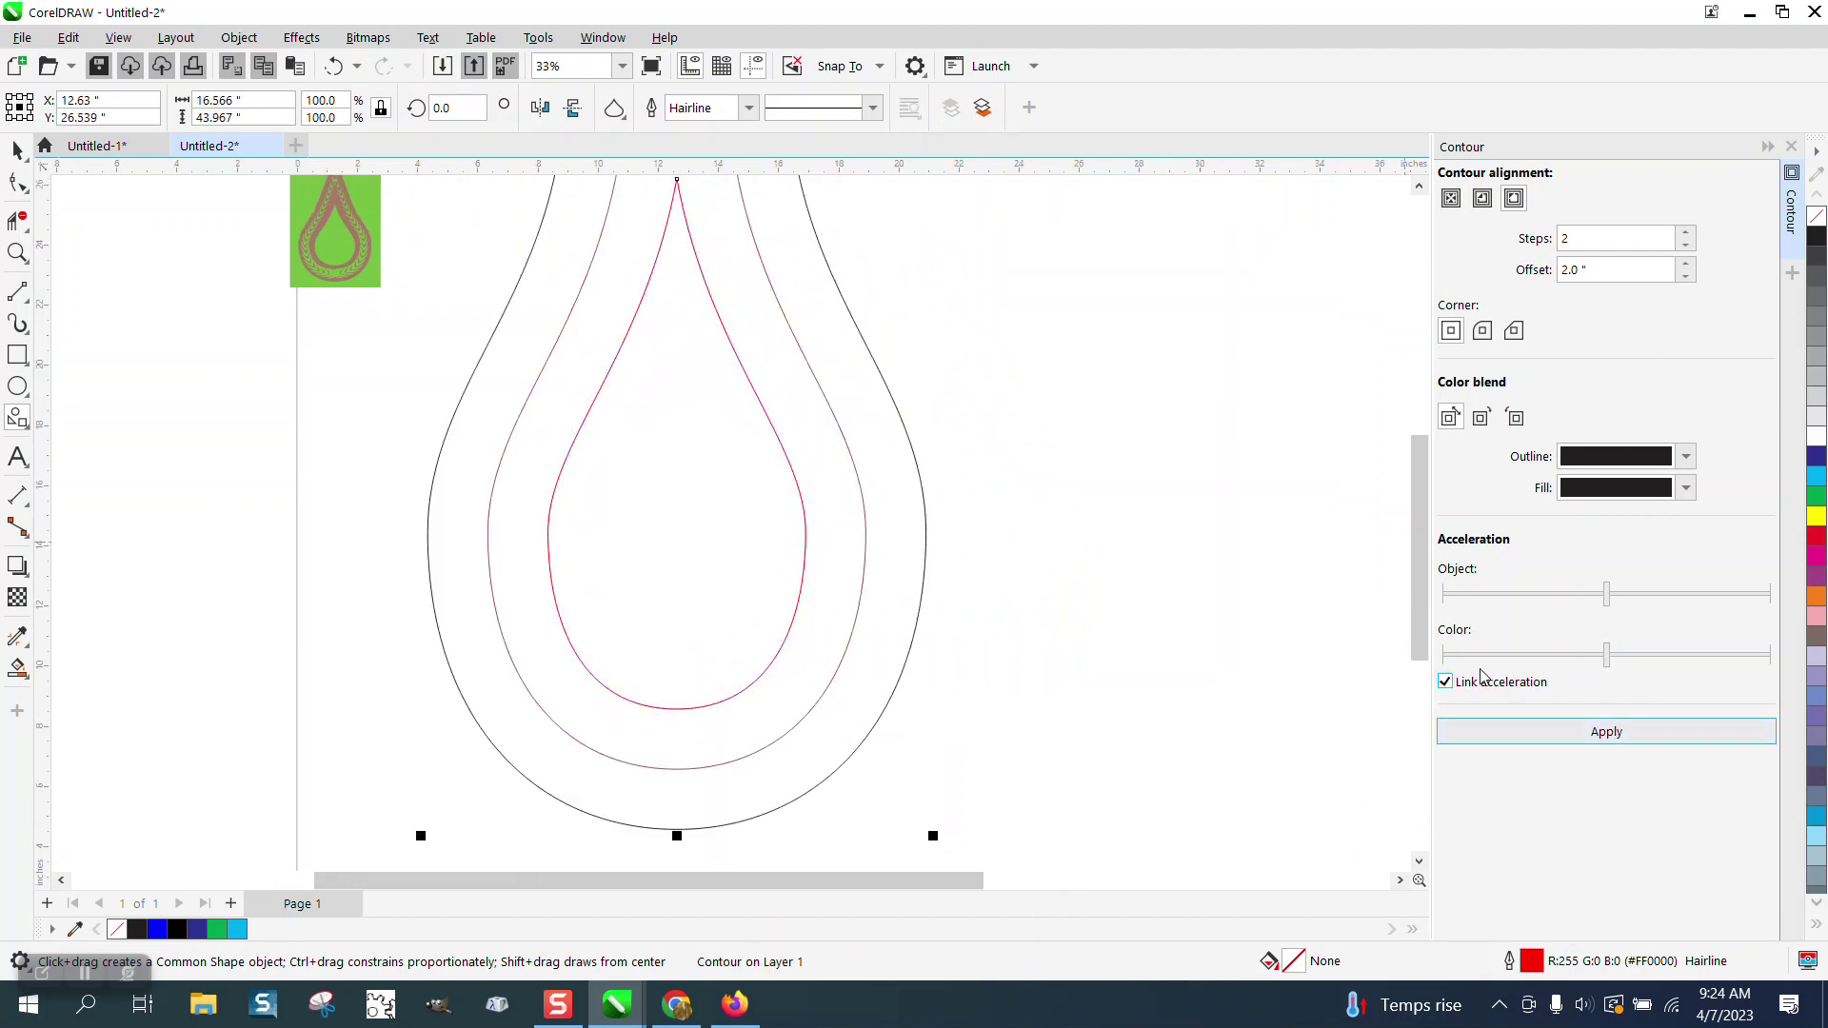
pyautogui.scroll(-3, 1082, 500)
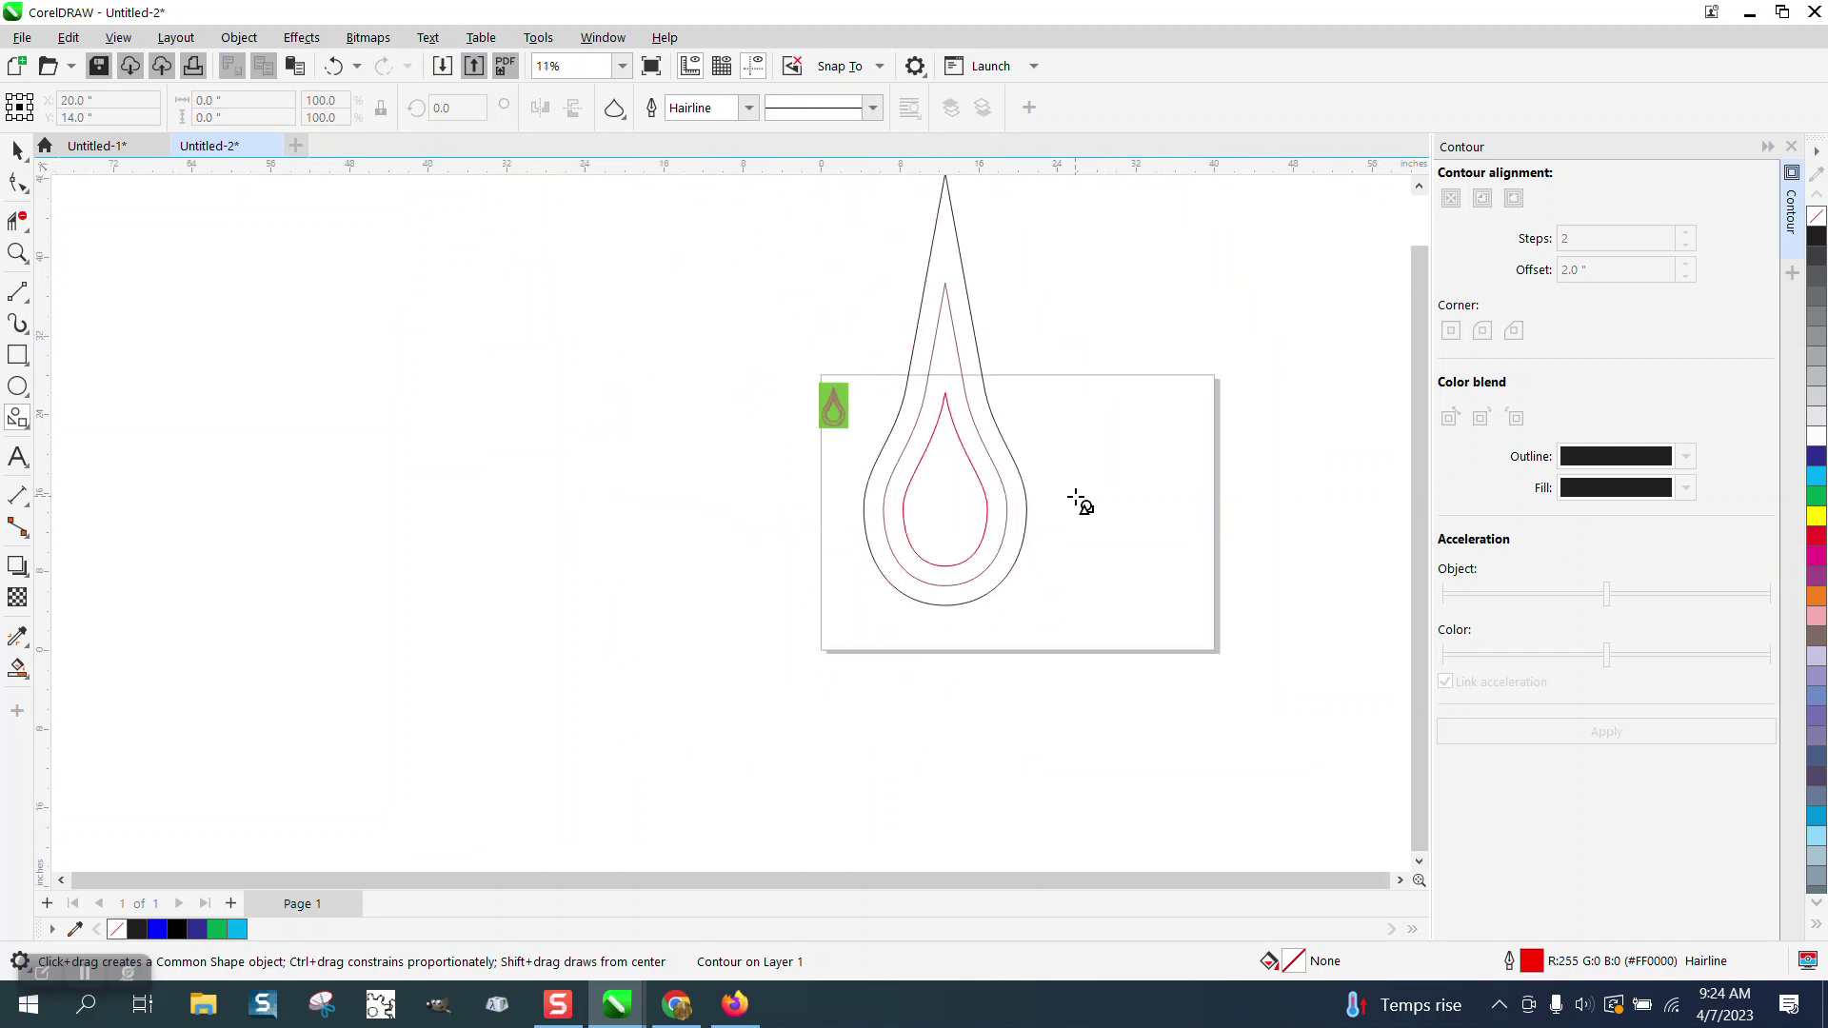
# Step: Replace the outer contour with an Inside contour at 1.0" offset
pyautogui.click(340, 72)
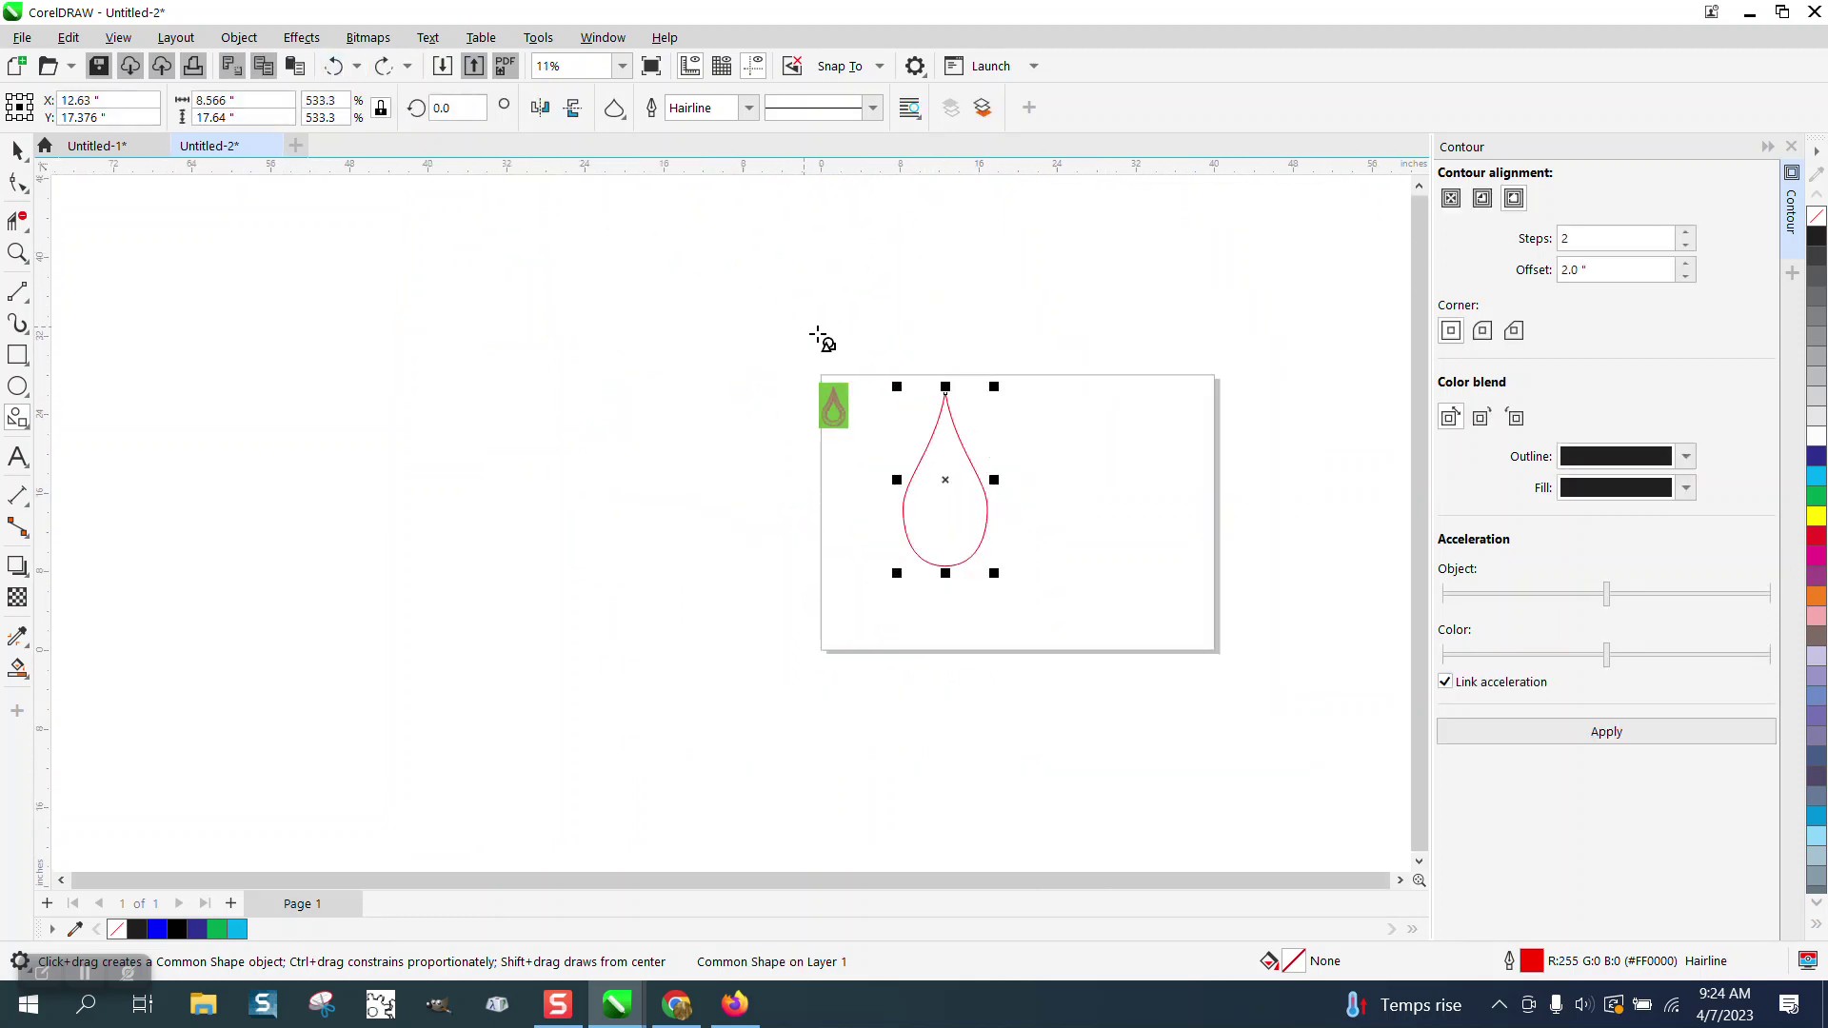
pyautogui.click(1482, 198)
pyautogui.moveTo(1618, 271); pyautogui.dragTo(1521, 276)
pyautogui.write('.')
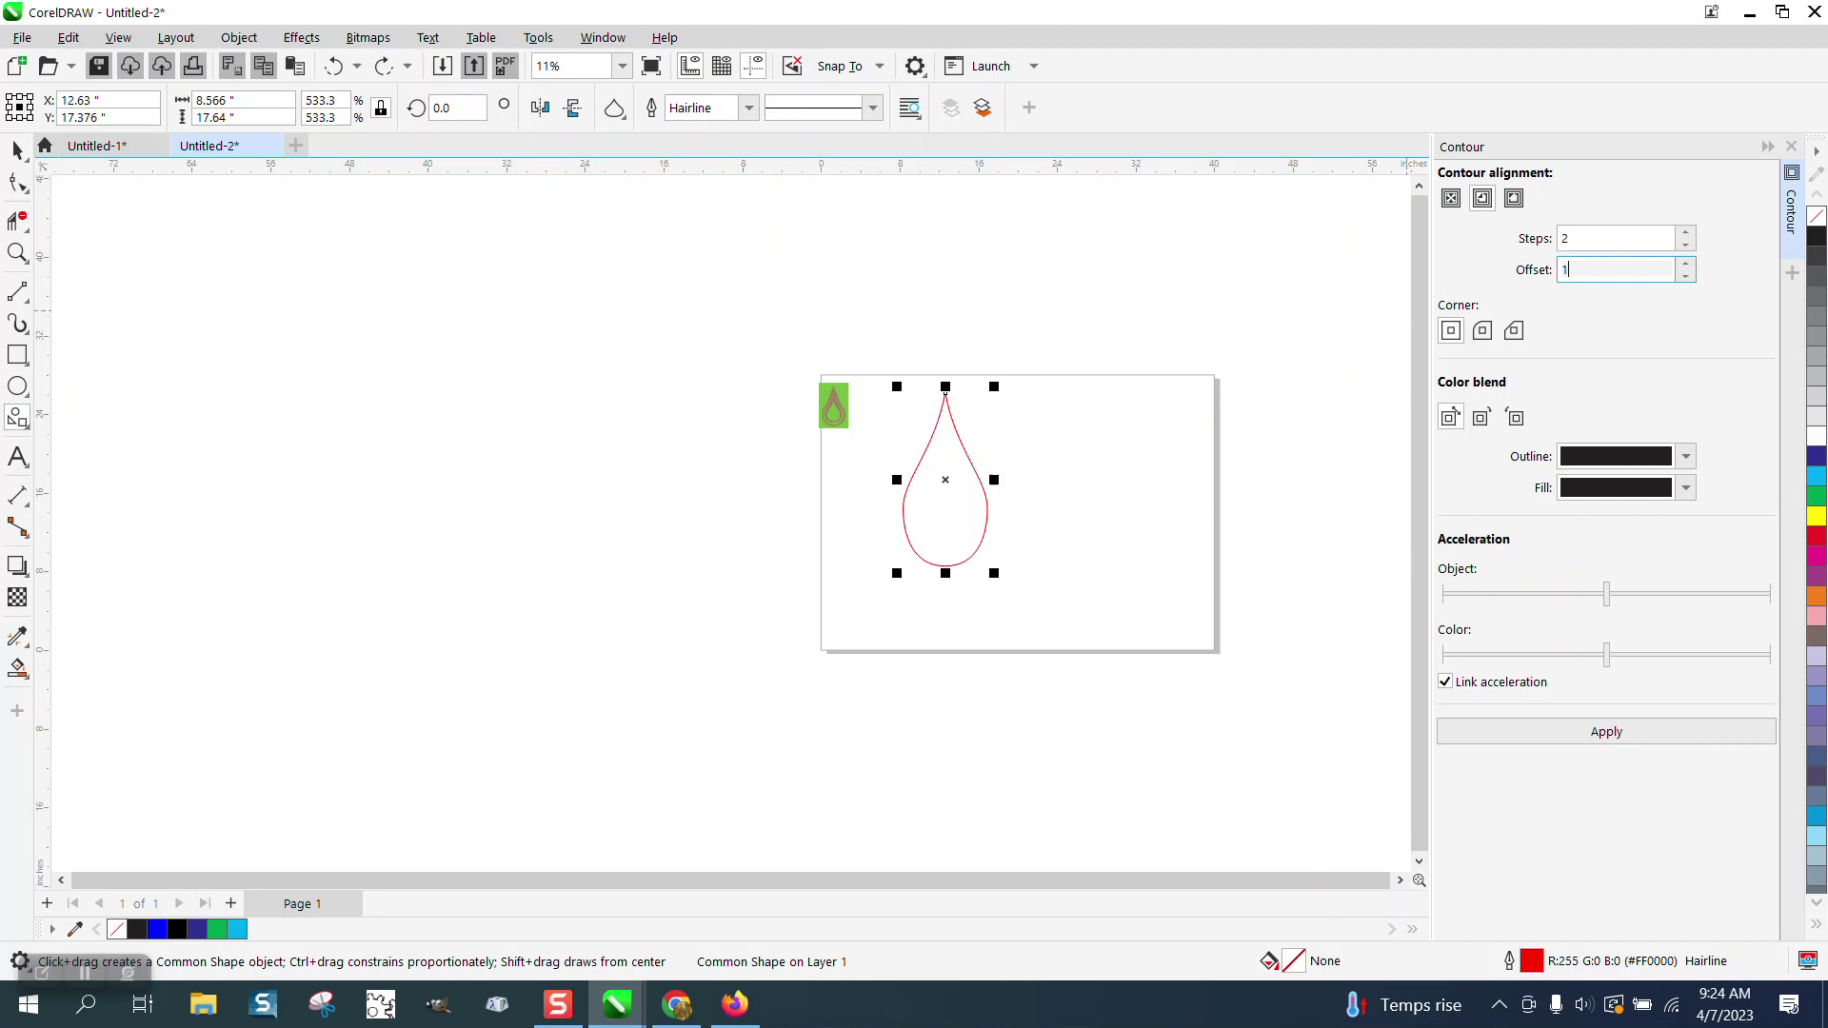
pyautogui.click(1620, 725)
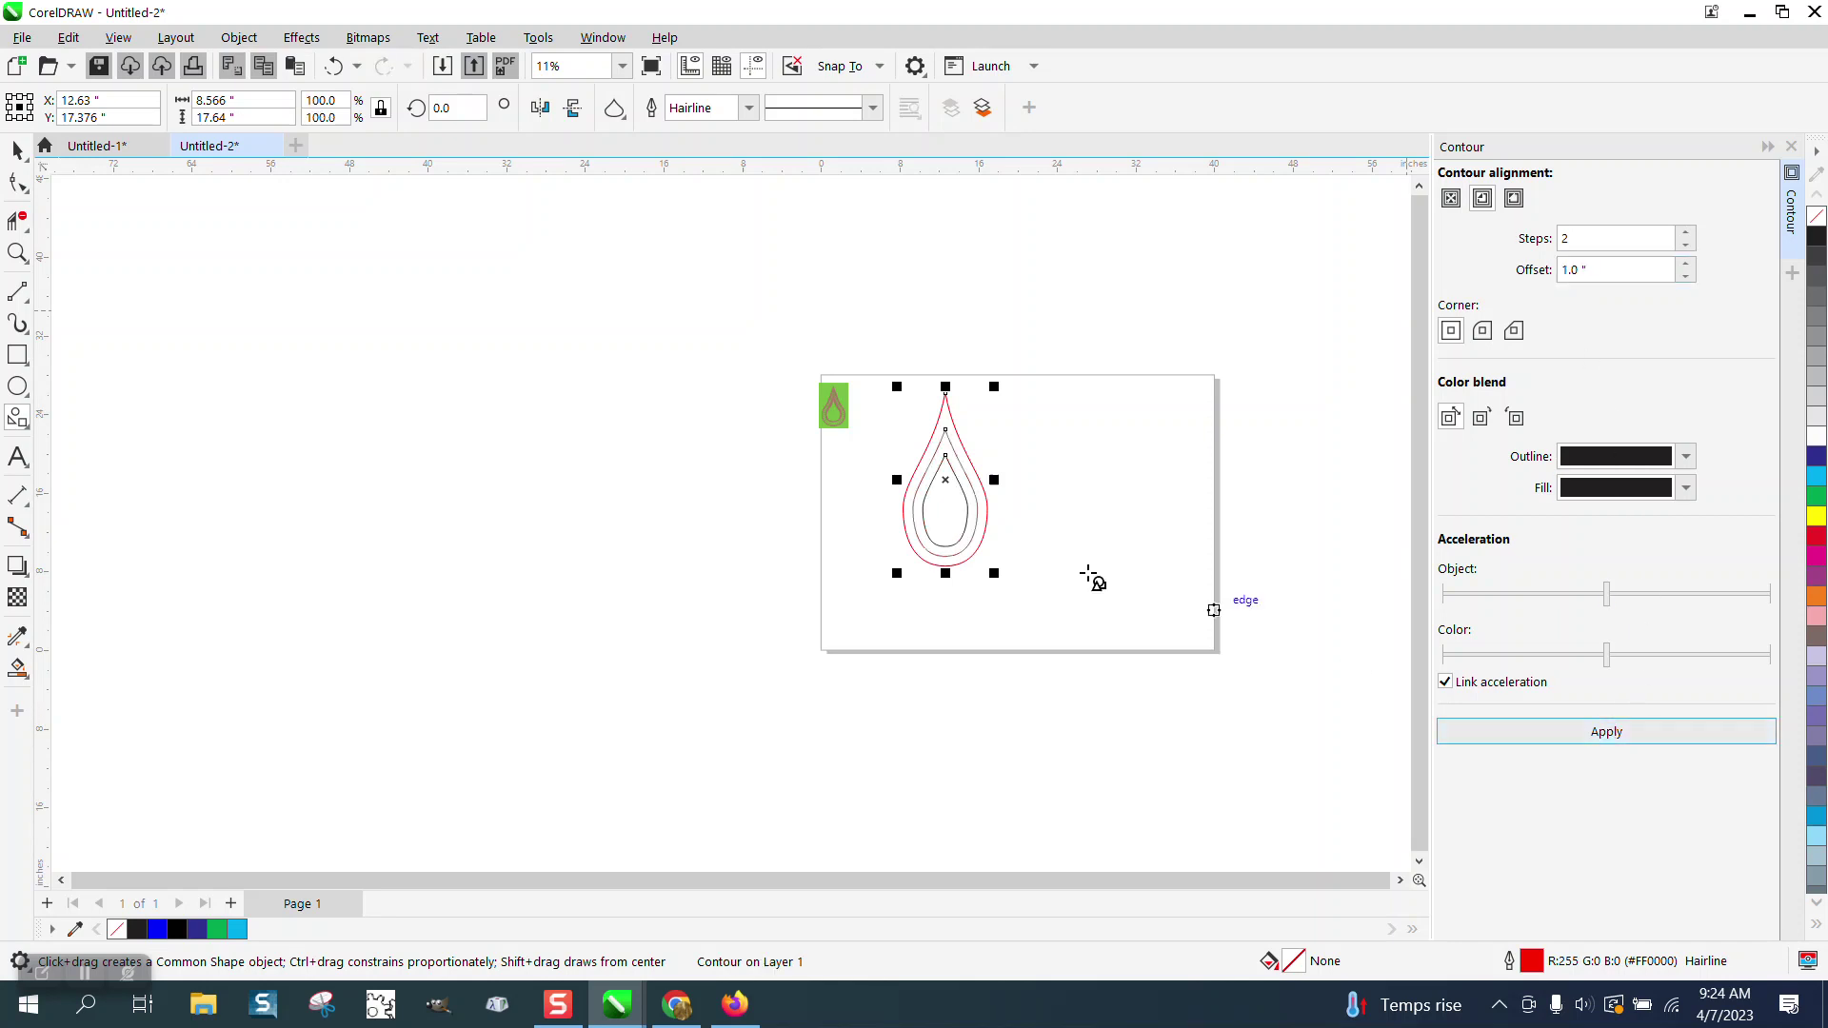
# Step: Undo a stray extra teardrop and zoom in on the contoured teardrop
pyautogui.moveTo(872, 366); pyautogui.dragTo(1054, 597)
pyautogui.click(333, 66)
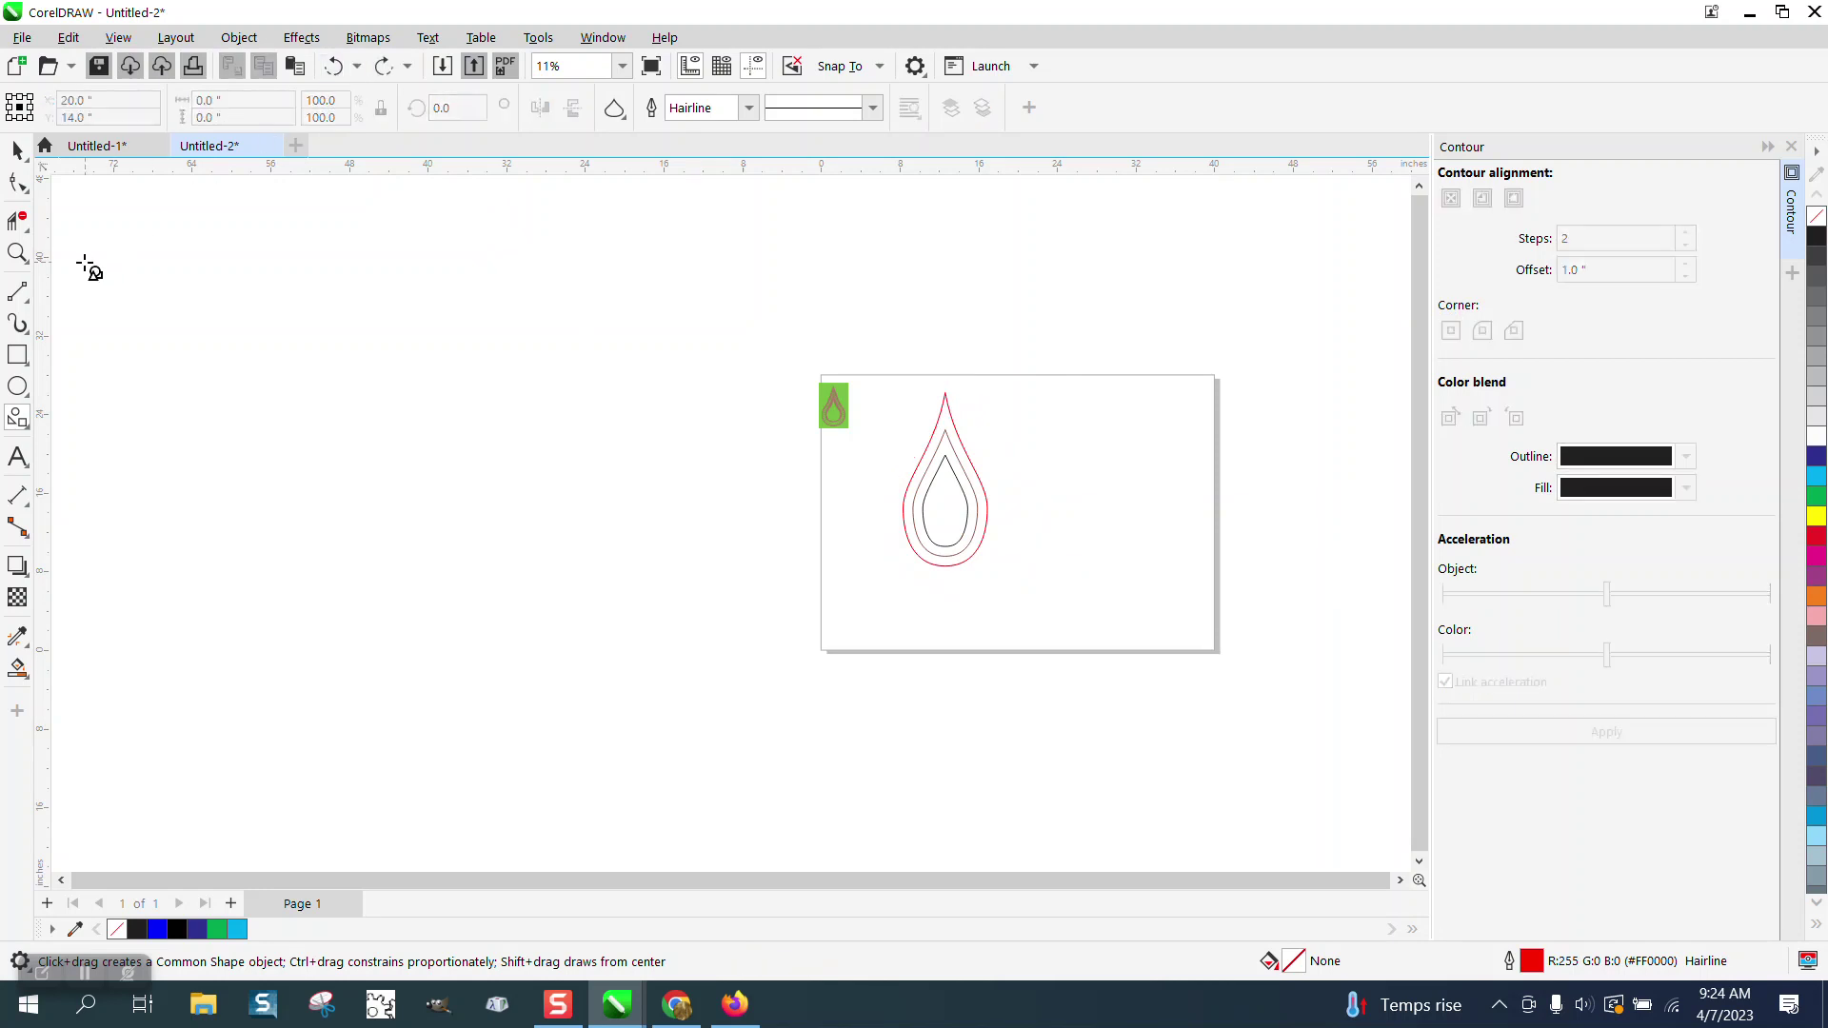
pyautogui.click(17, 253)
pyautogui.moveTo(904, 396); pyautogui.dragTo(1089, 582)
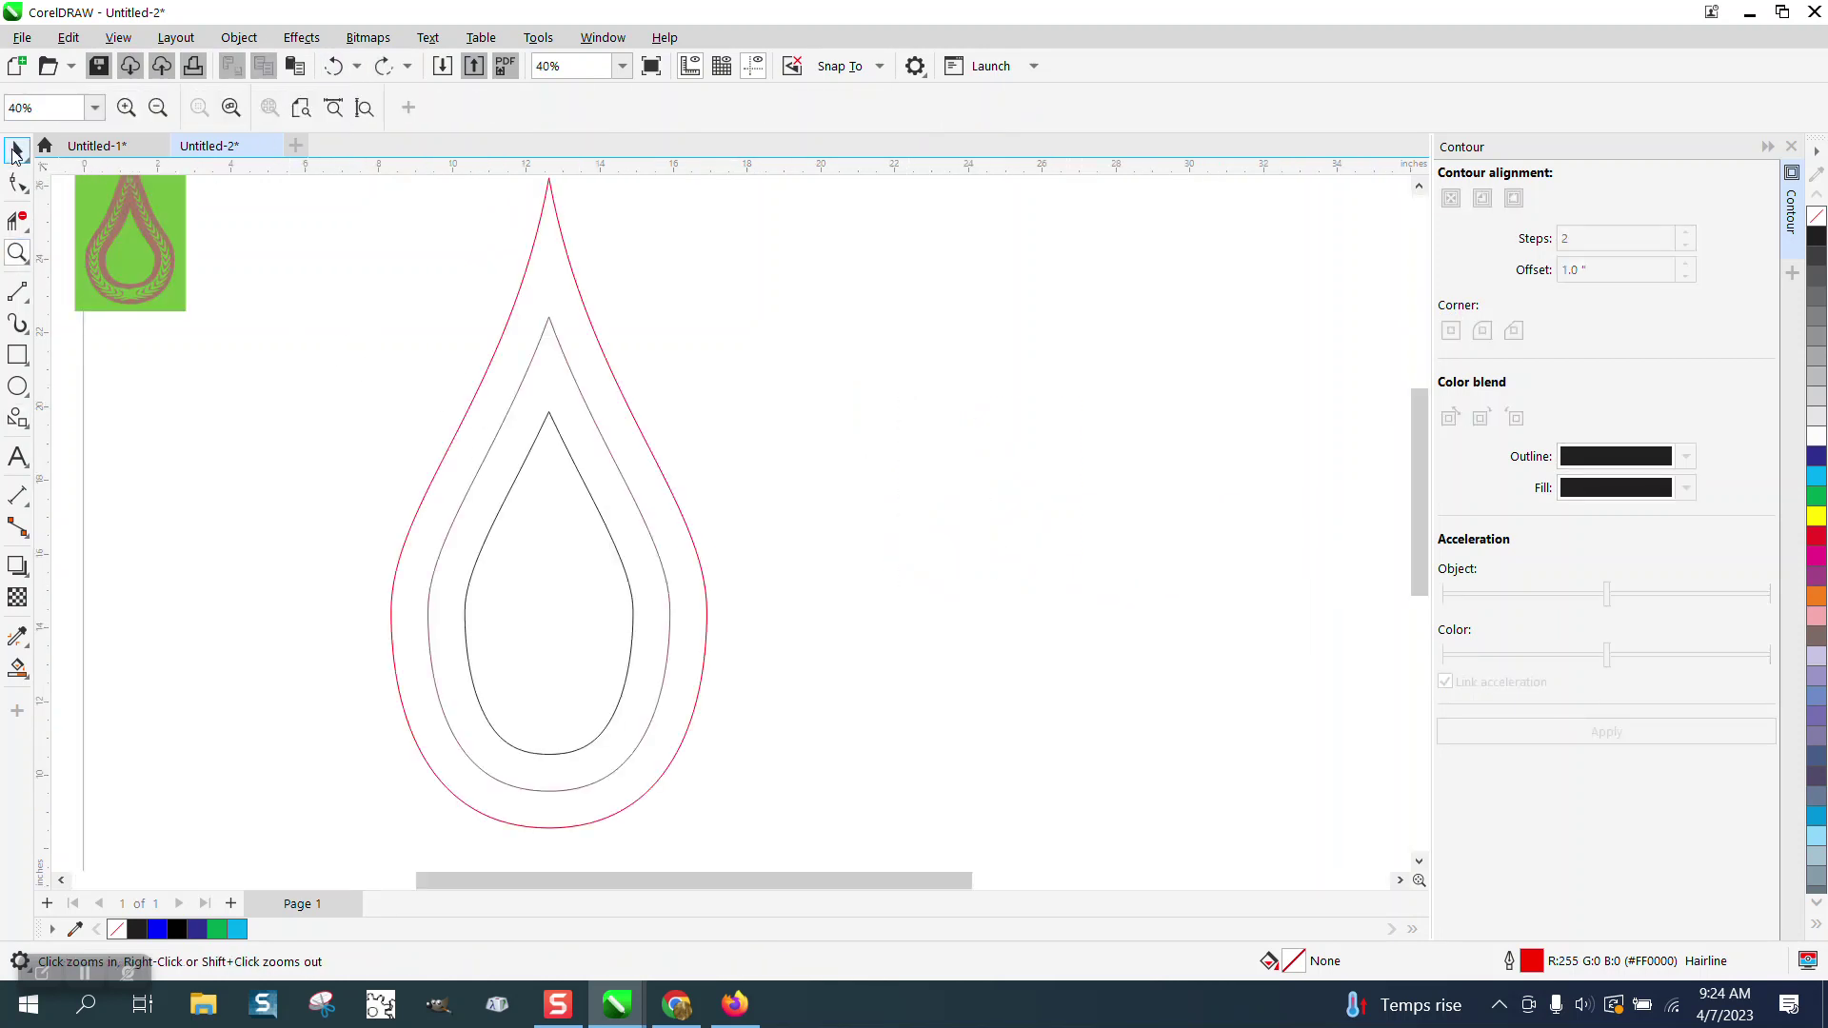
# Step: Break the contoured teardrop apart into separate outline objects
pyautogui.click(15, 152)
pyautogui.click(558, 348)
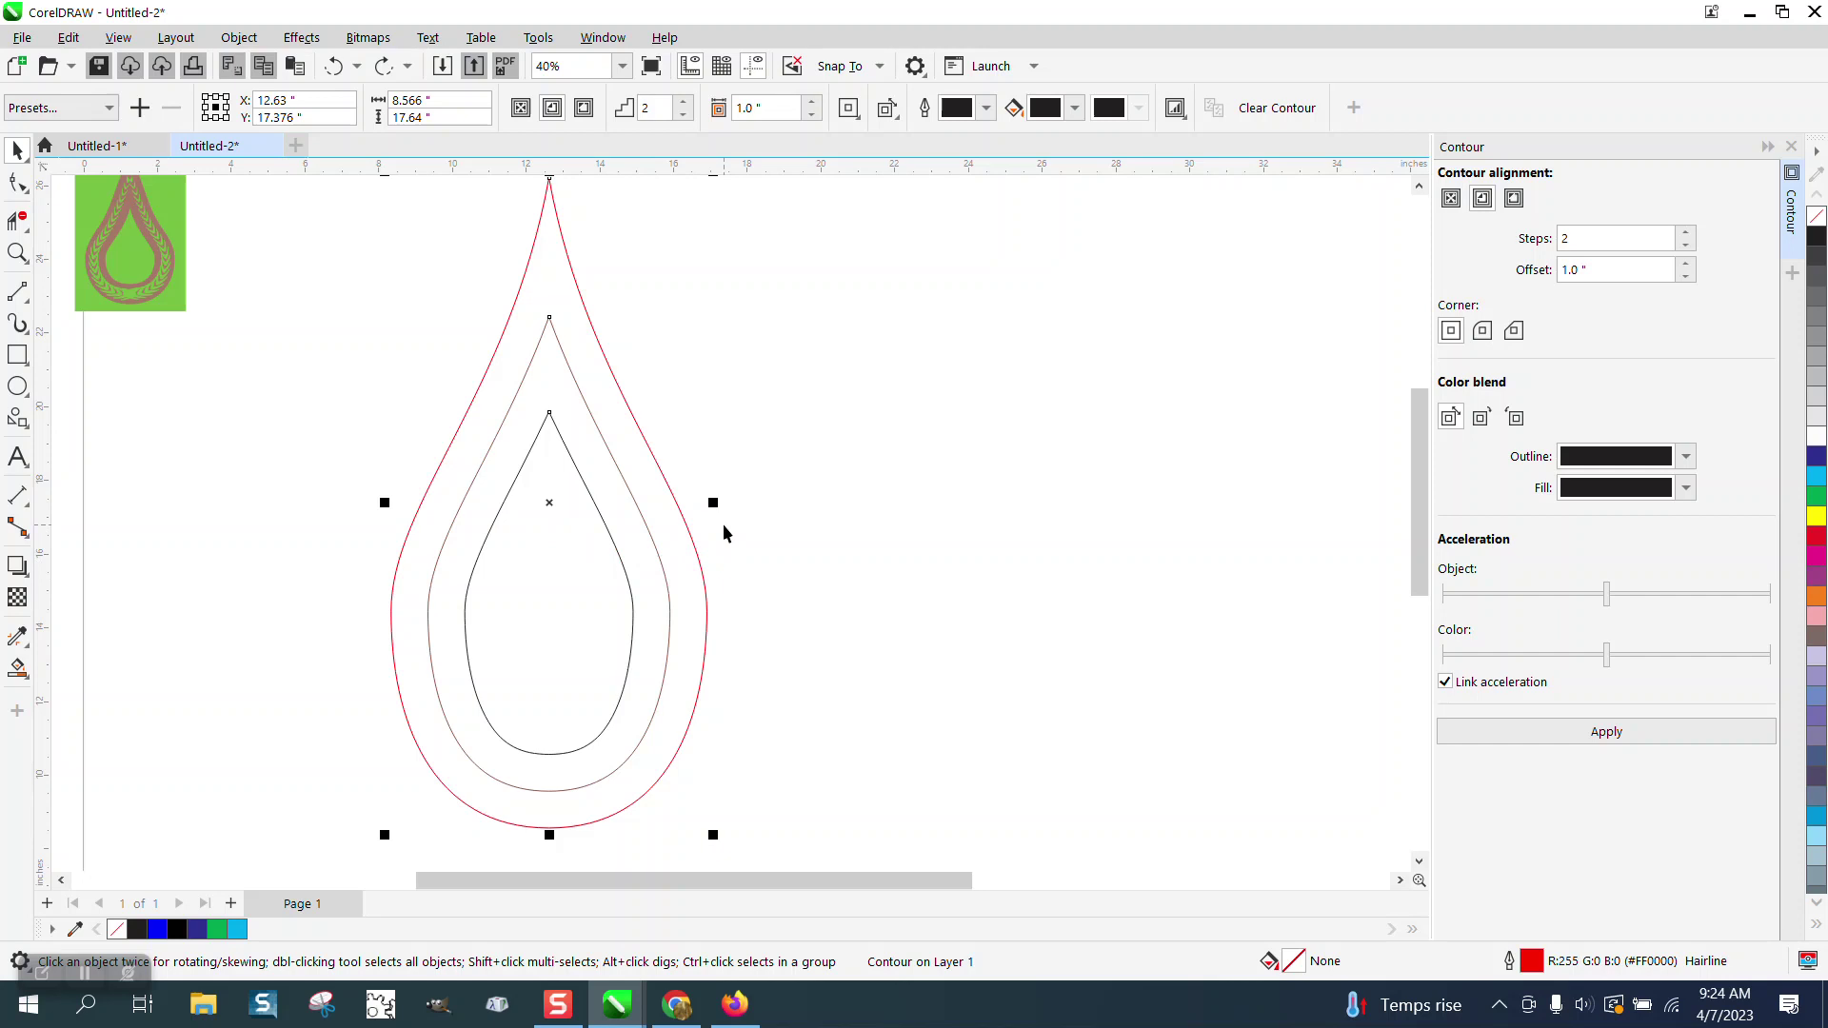
pyautogui.click(239, 39)
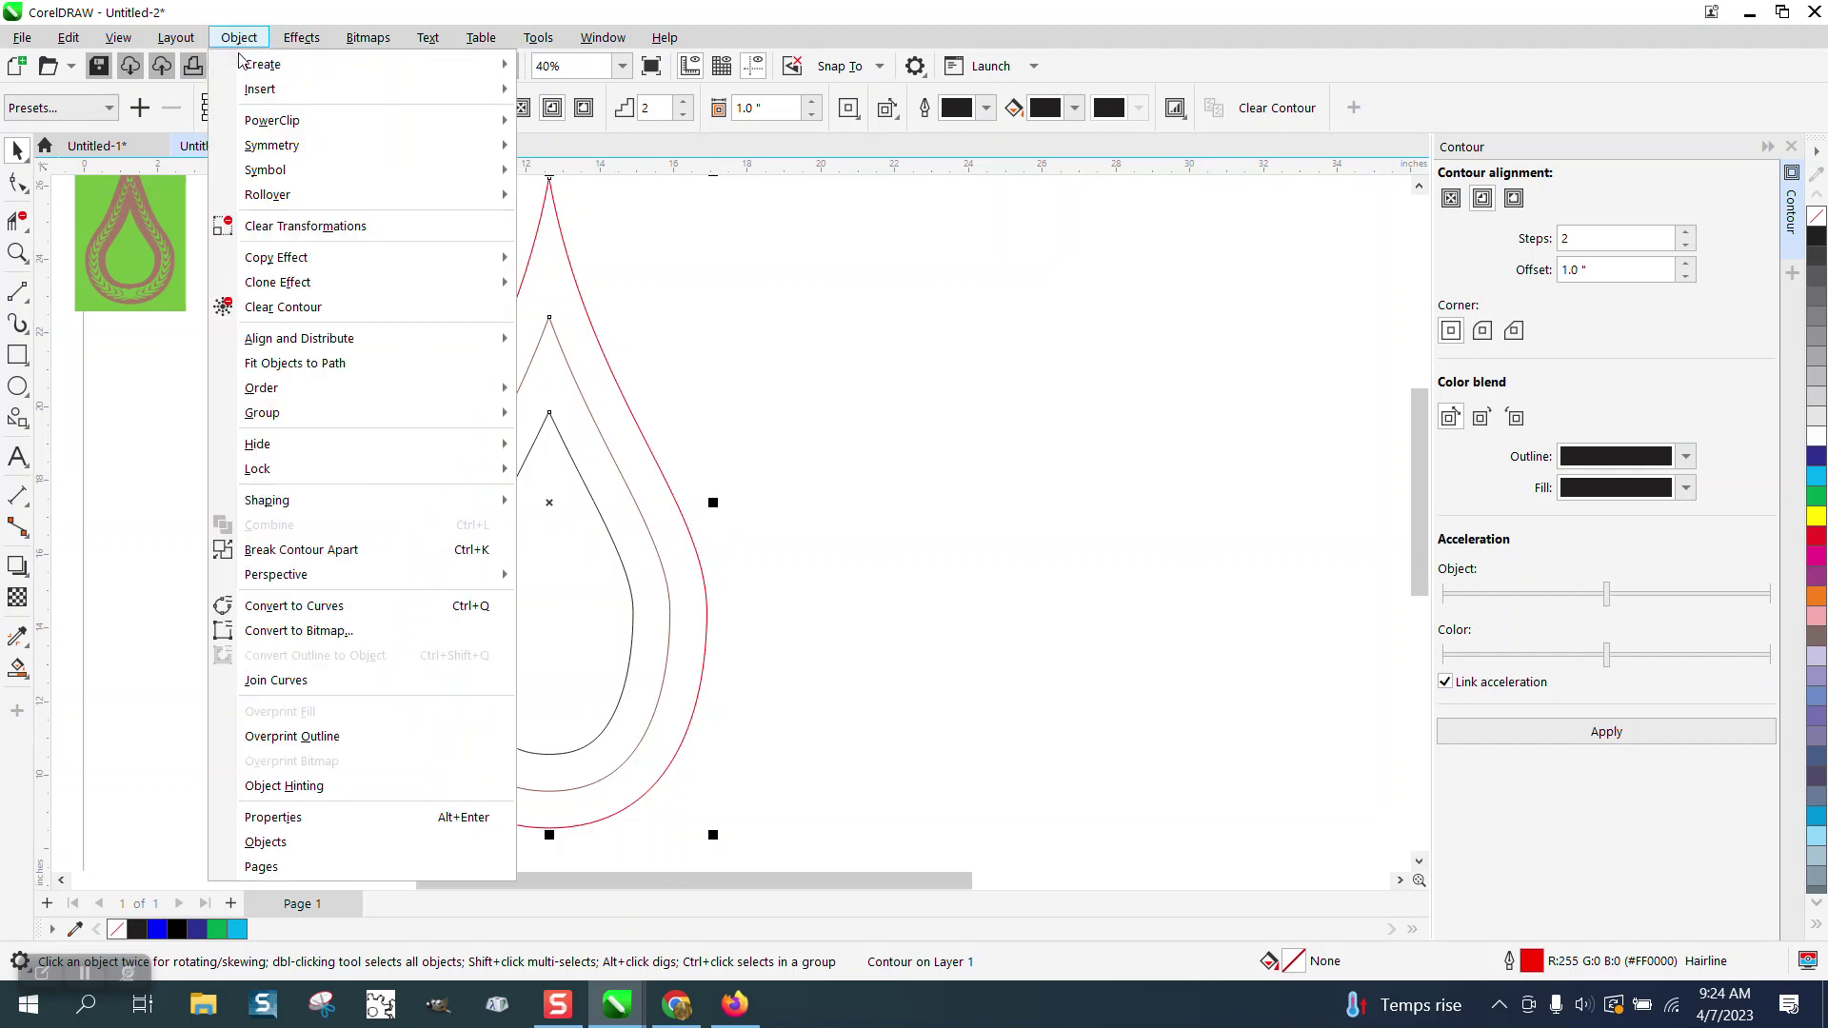
pyautogui.click(314, 553)
pyautogui.click(664, 264)
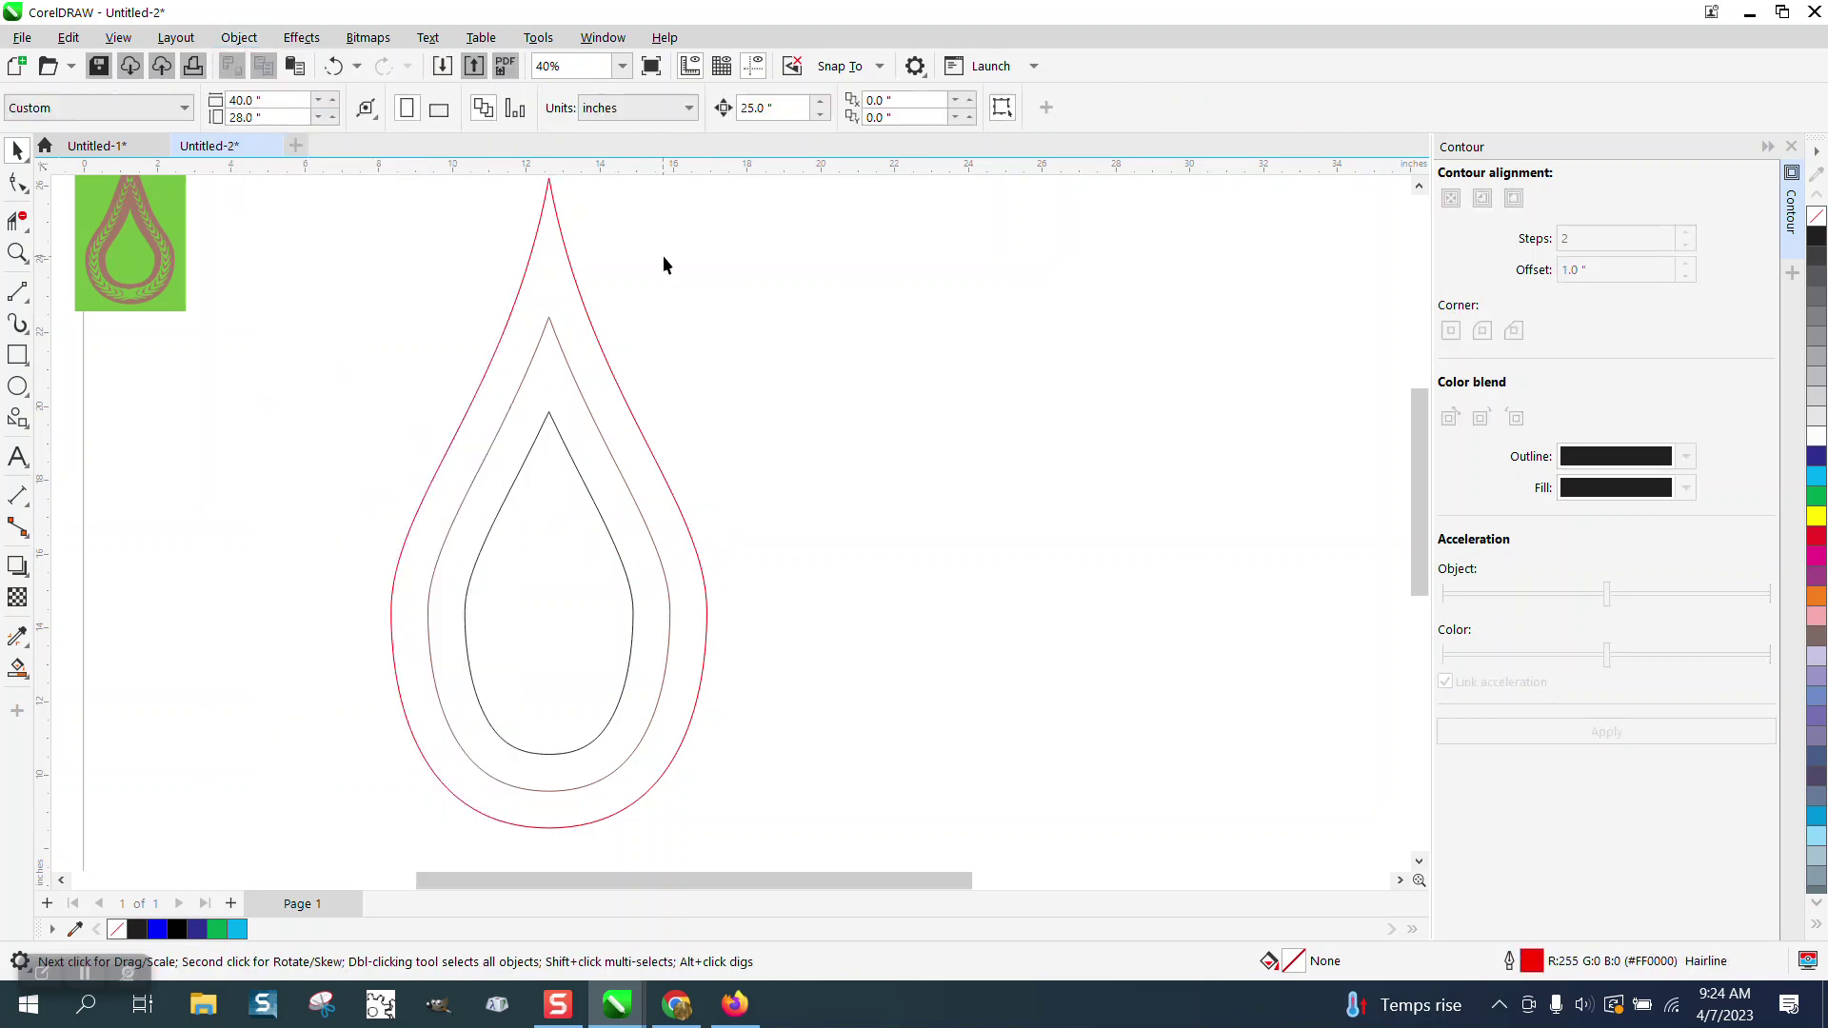
pyautogui.click(575, 386)
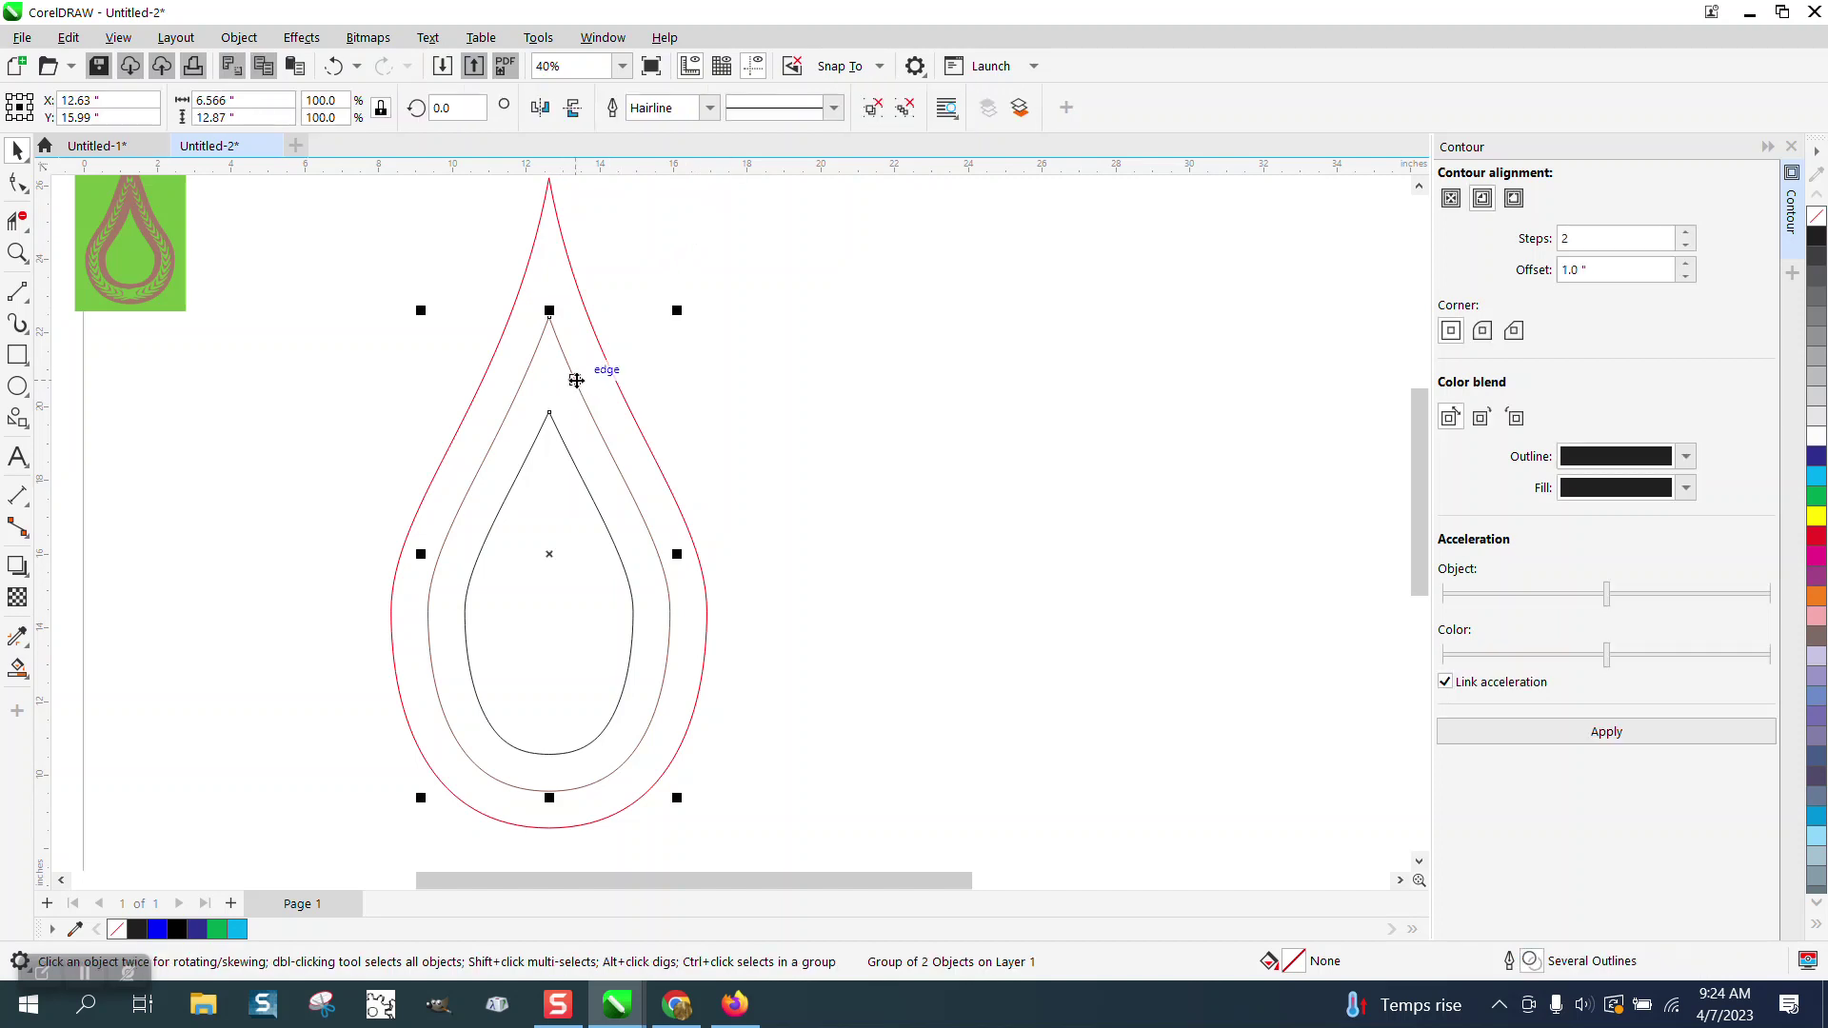
pyautogui.click(800, 310)
# Step: Set the nudge distance to 8" and nudge the inner contour outlines right
pyautogui.click(767, 108)
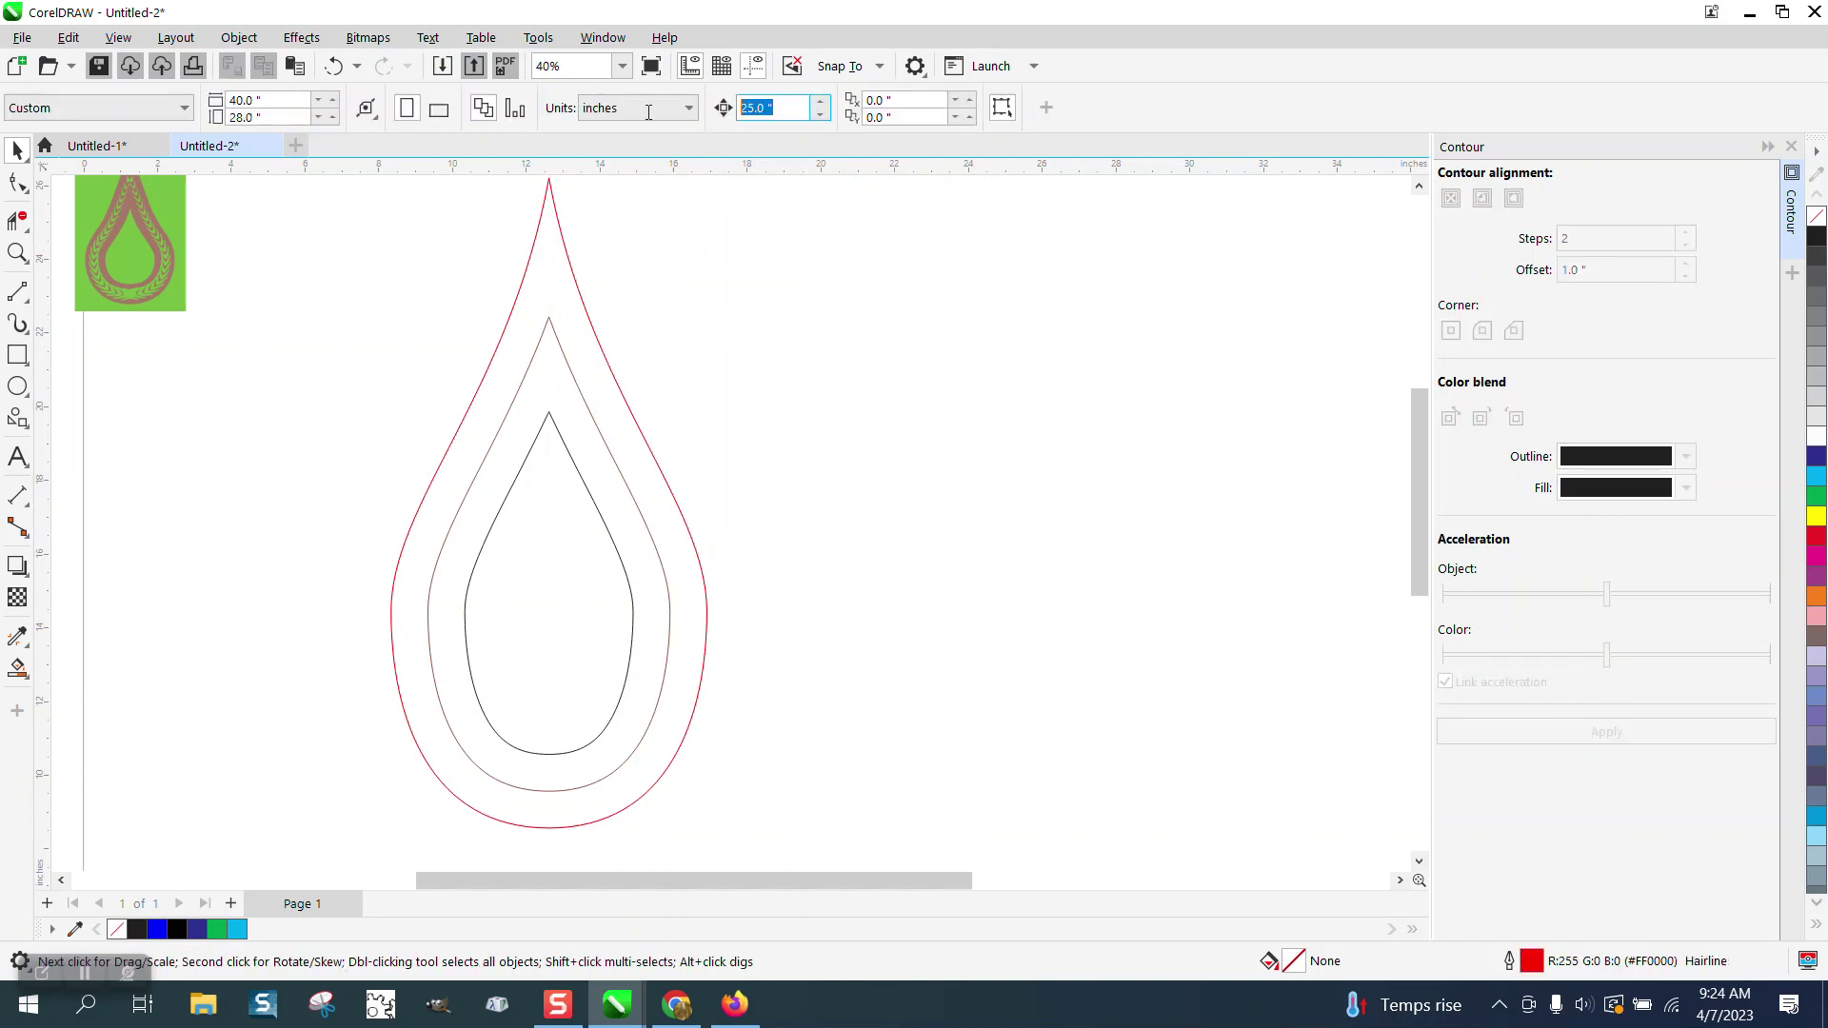
pyautogui.write('8')
pyautogui.click(594, 430)
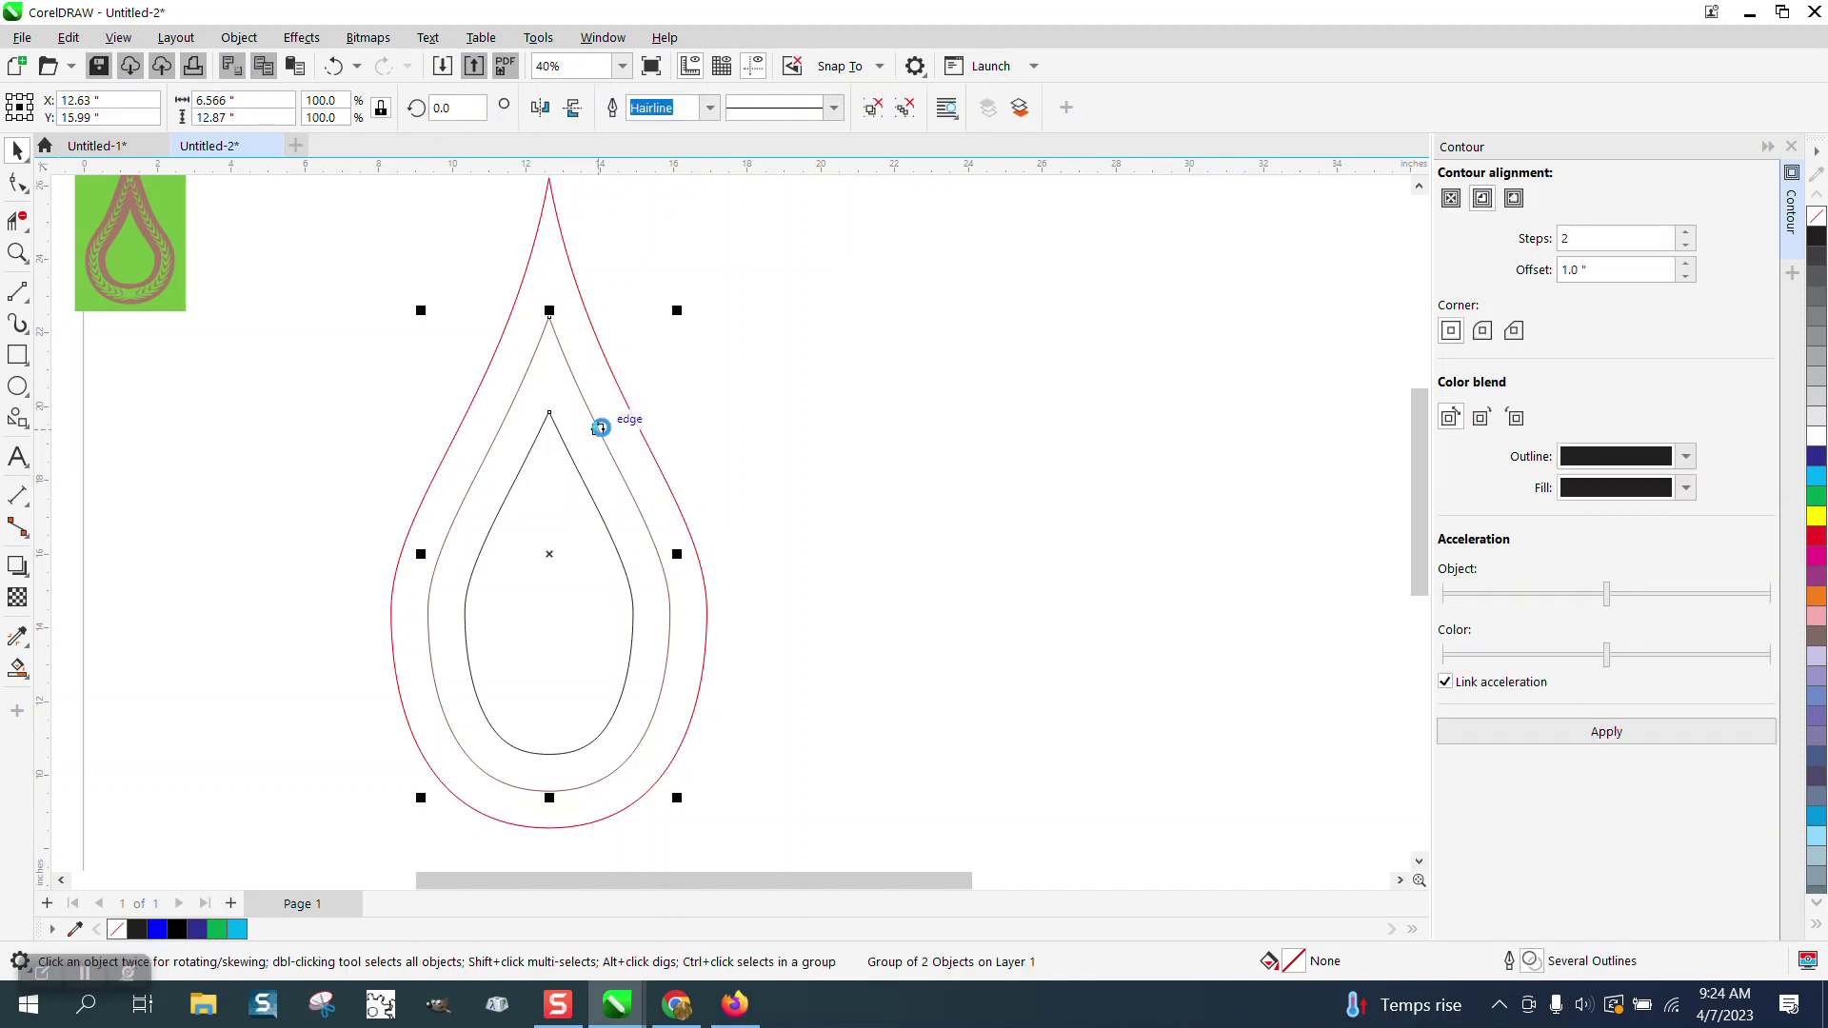
pyautogui.press('Right')
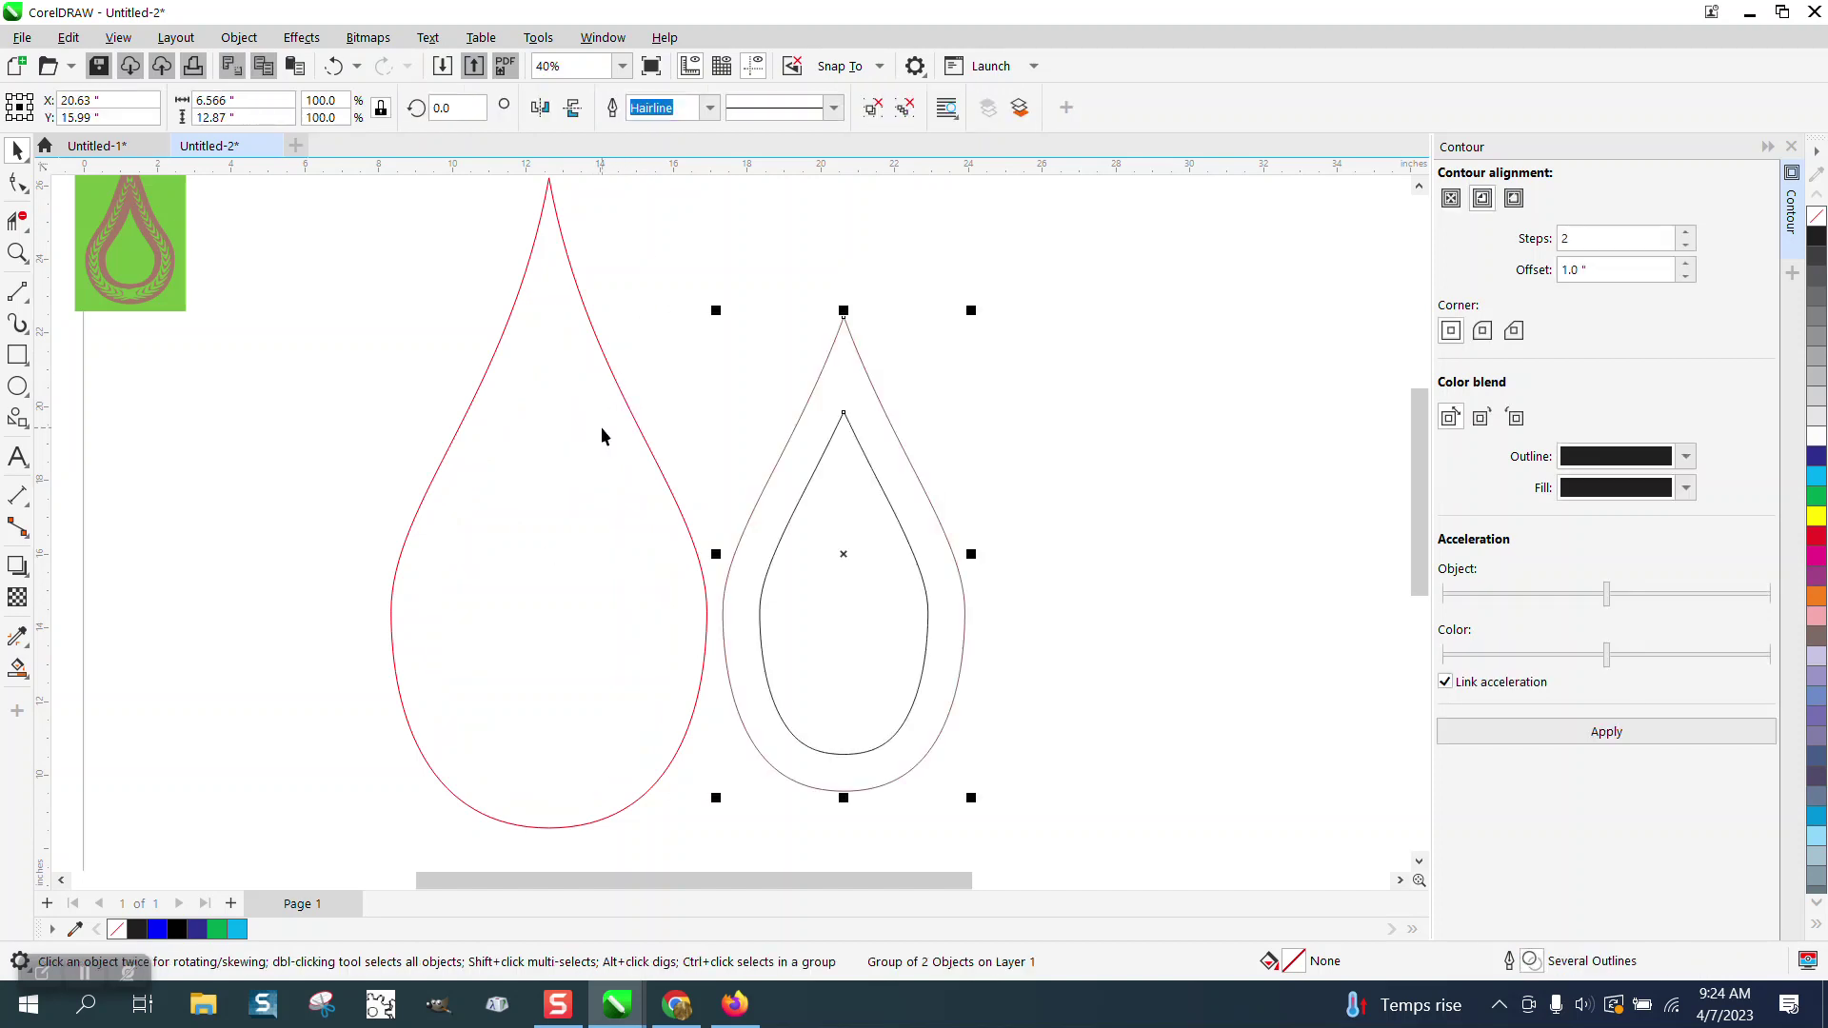
# Step: Ungroup the contour outlines and move the innermost teardrop back into the red one
pyautogui.click(239, 37)
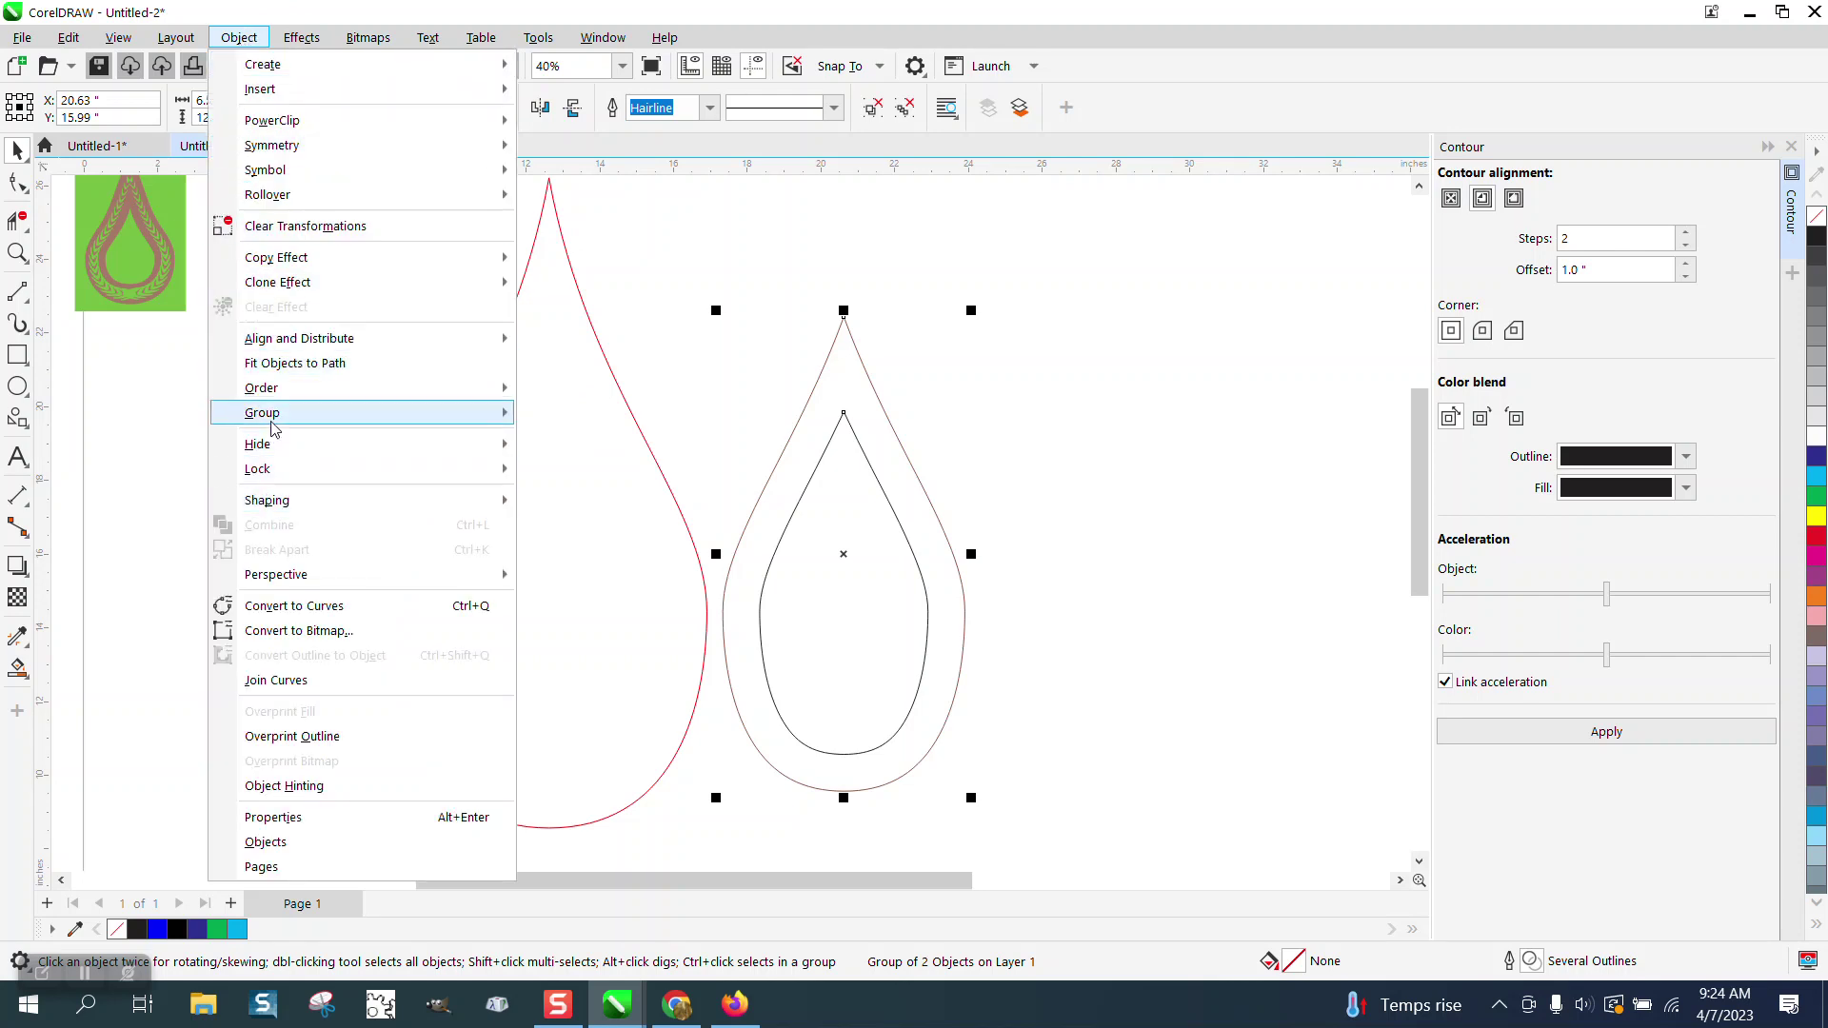
pyautogui.moveTo(269, 415)
pyautogui.click(600, 432)
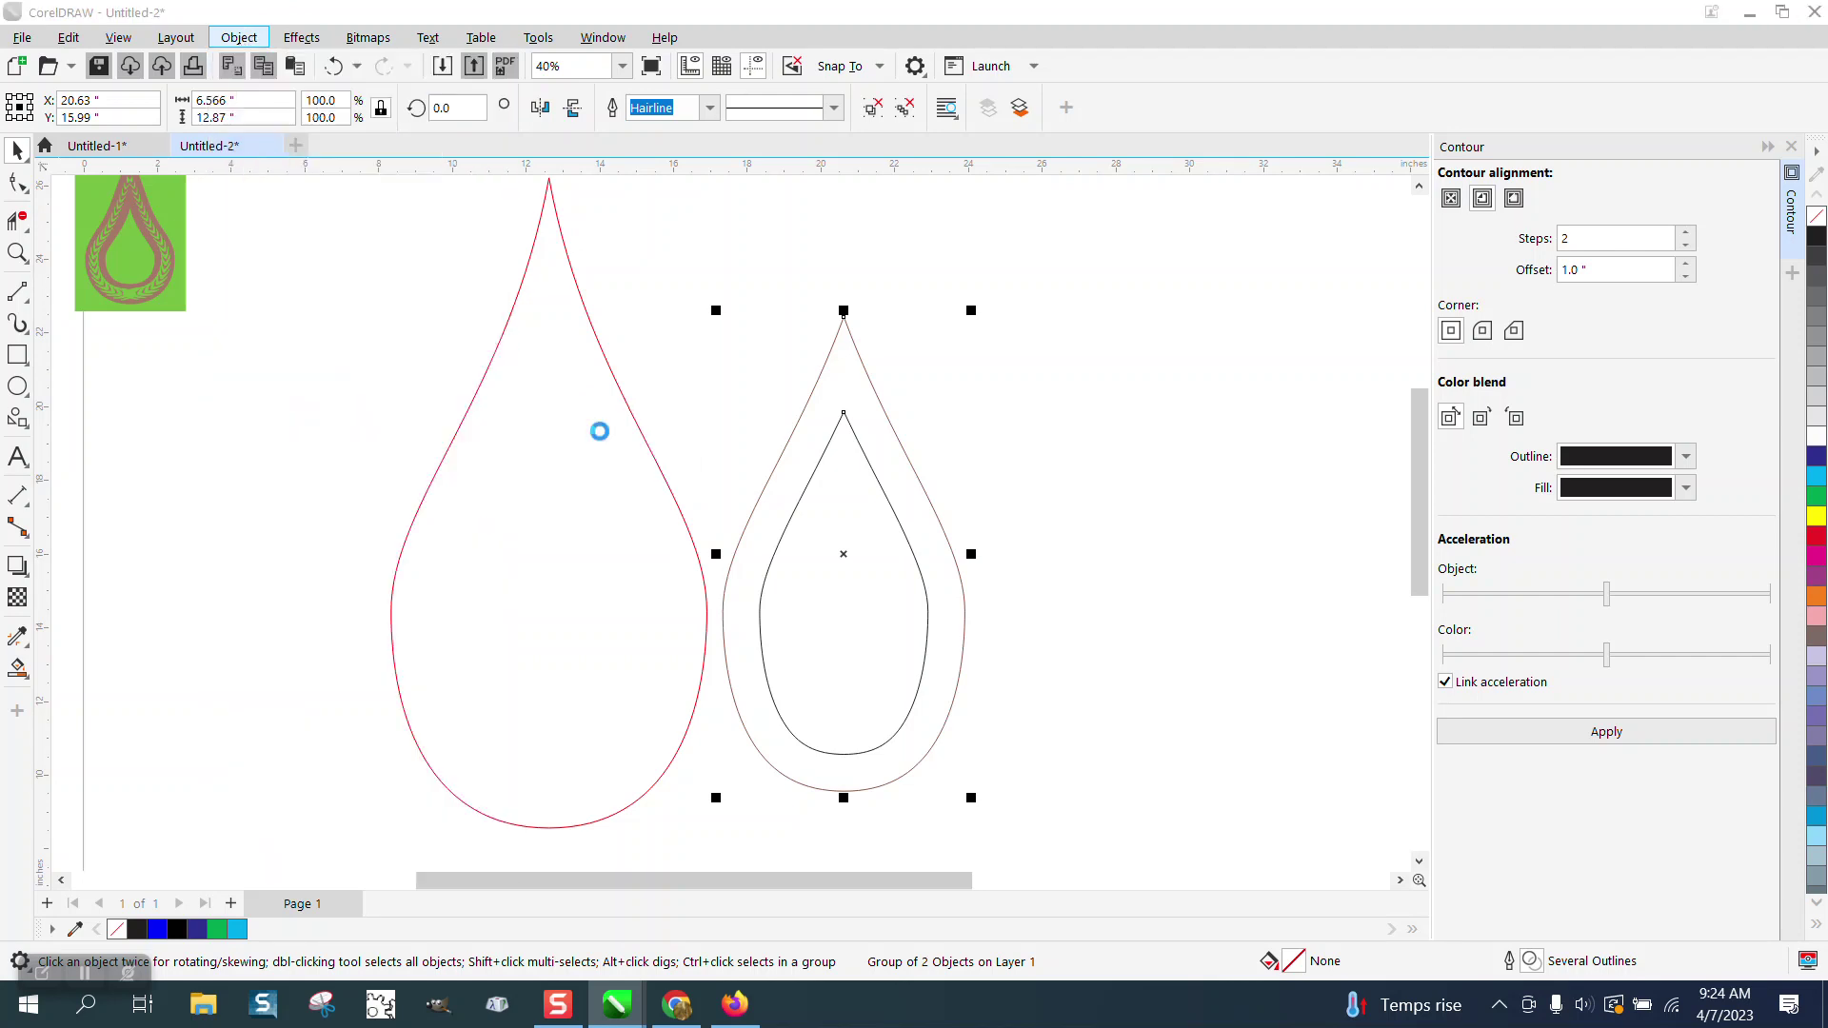
pyautogui.click(935, 363)
pyautogui.click(854, 436)
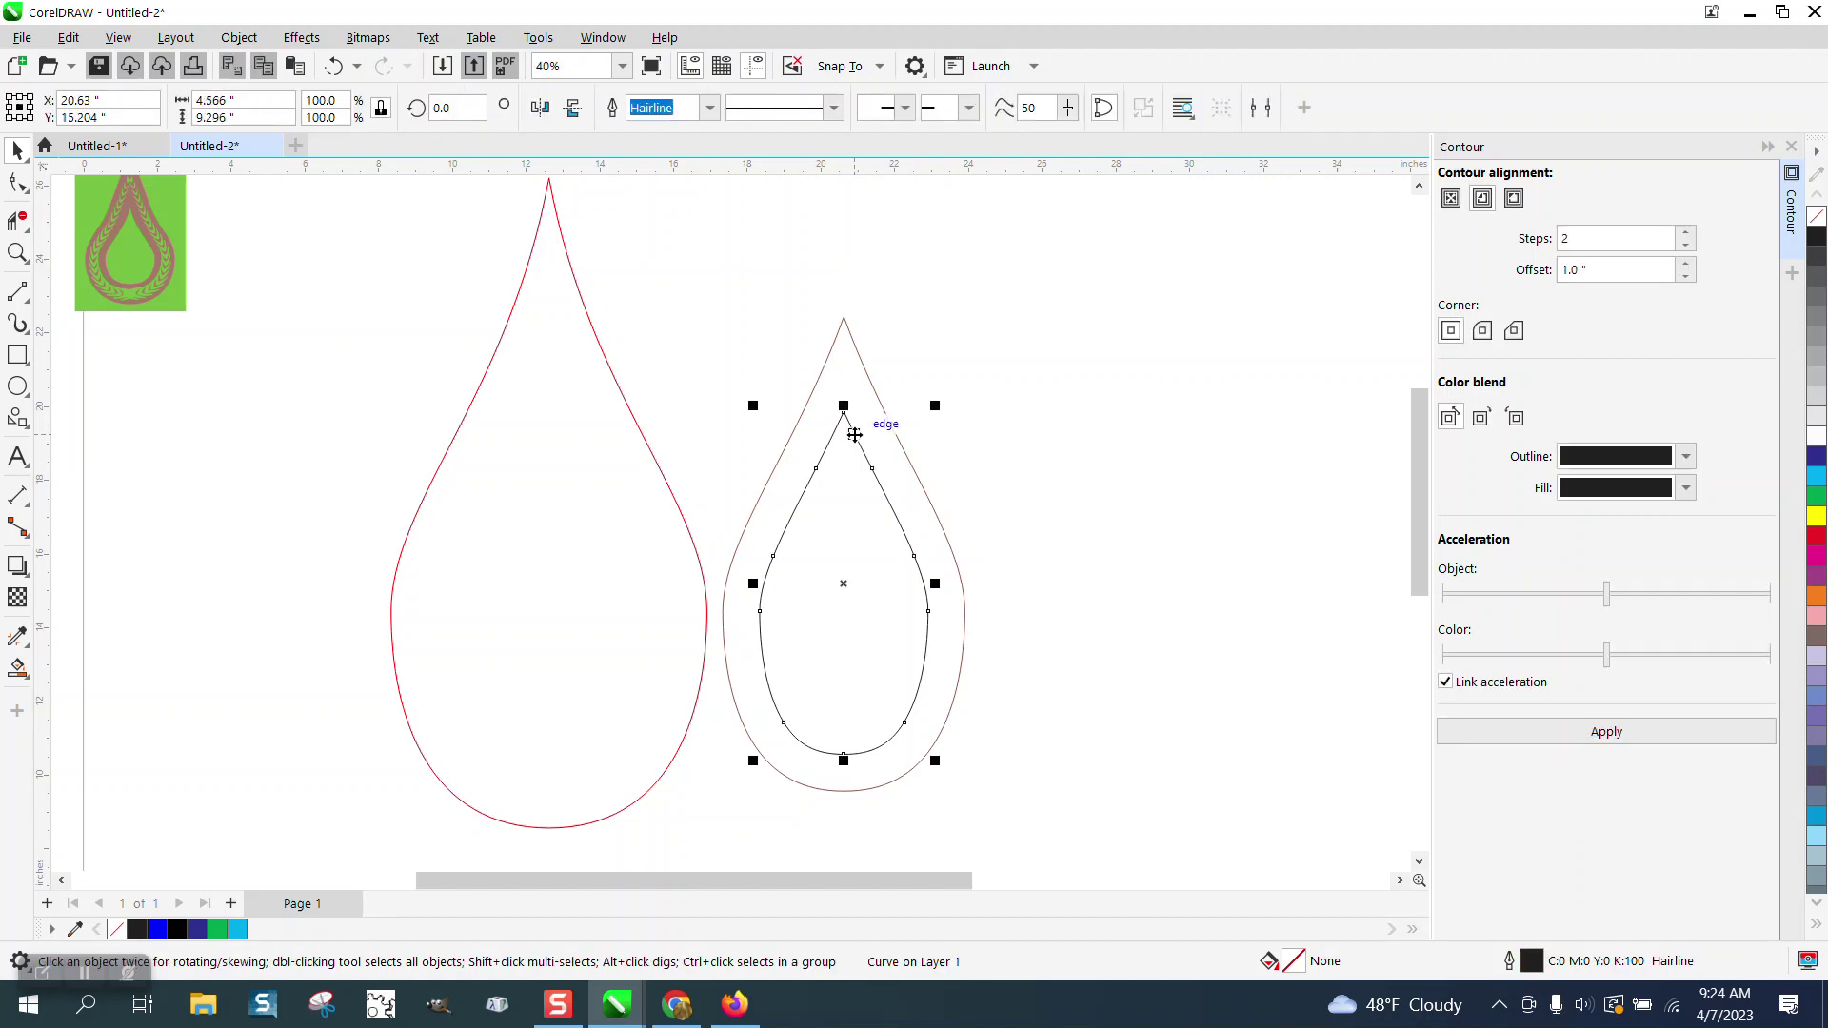
pyautogui.hotkey('ctrl', 'z')
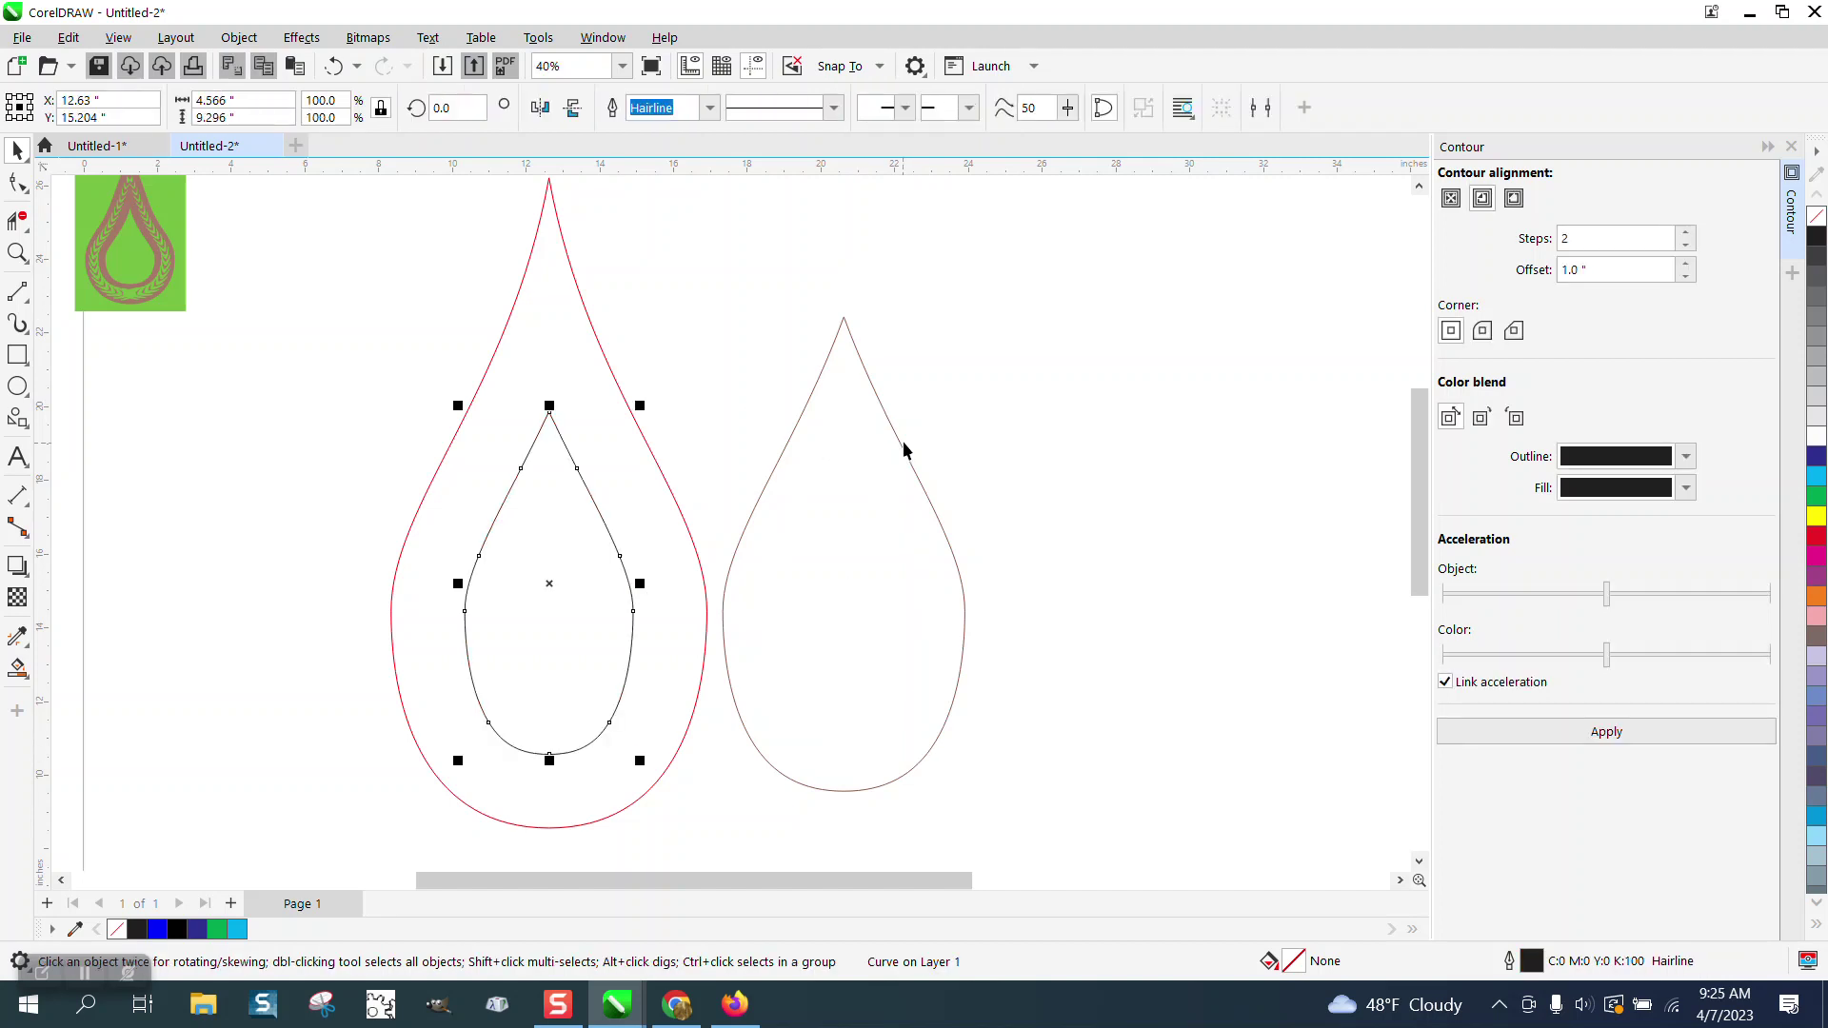
# Step: Nest the brown teardrop, group all three, and centre the group on the page
pyautogui.scroll(-1, 948, 405)
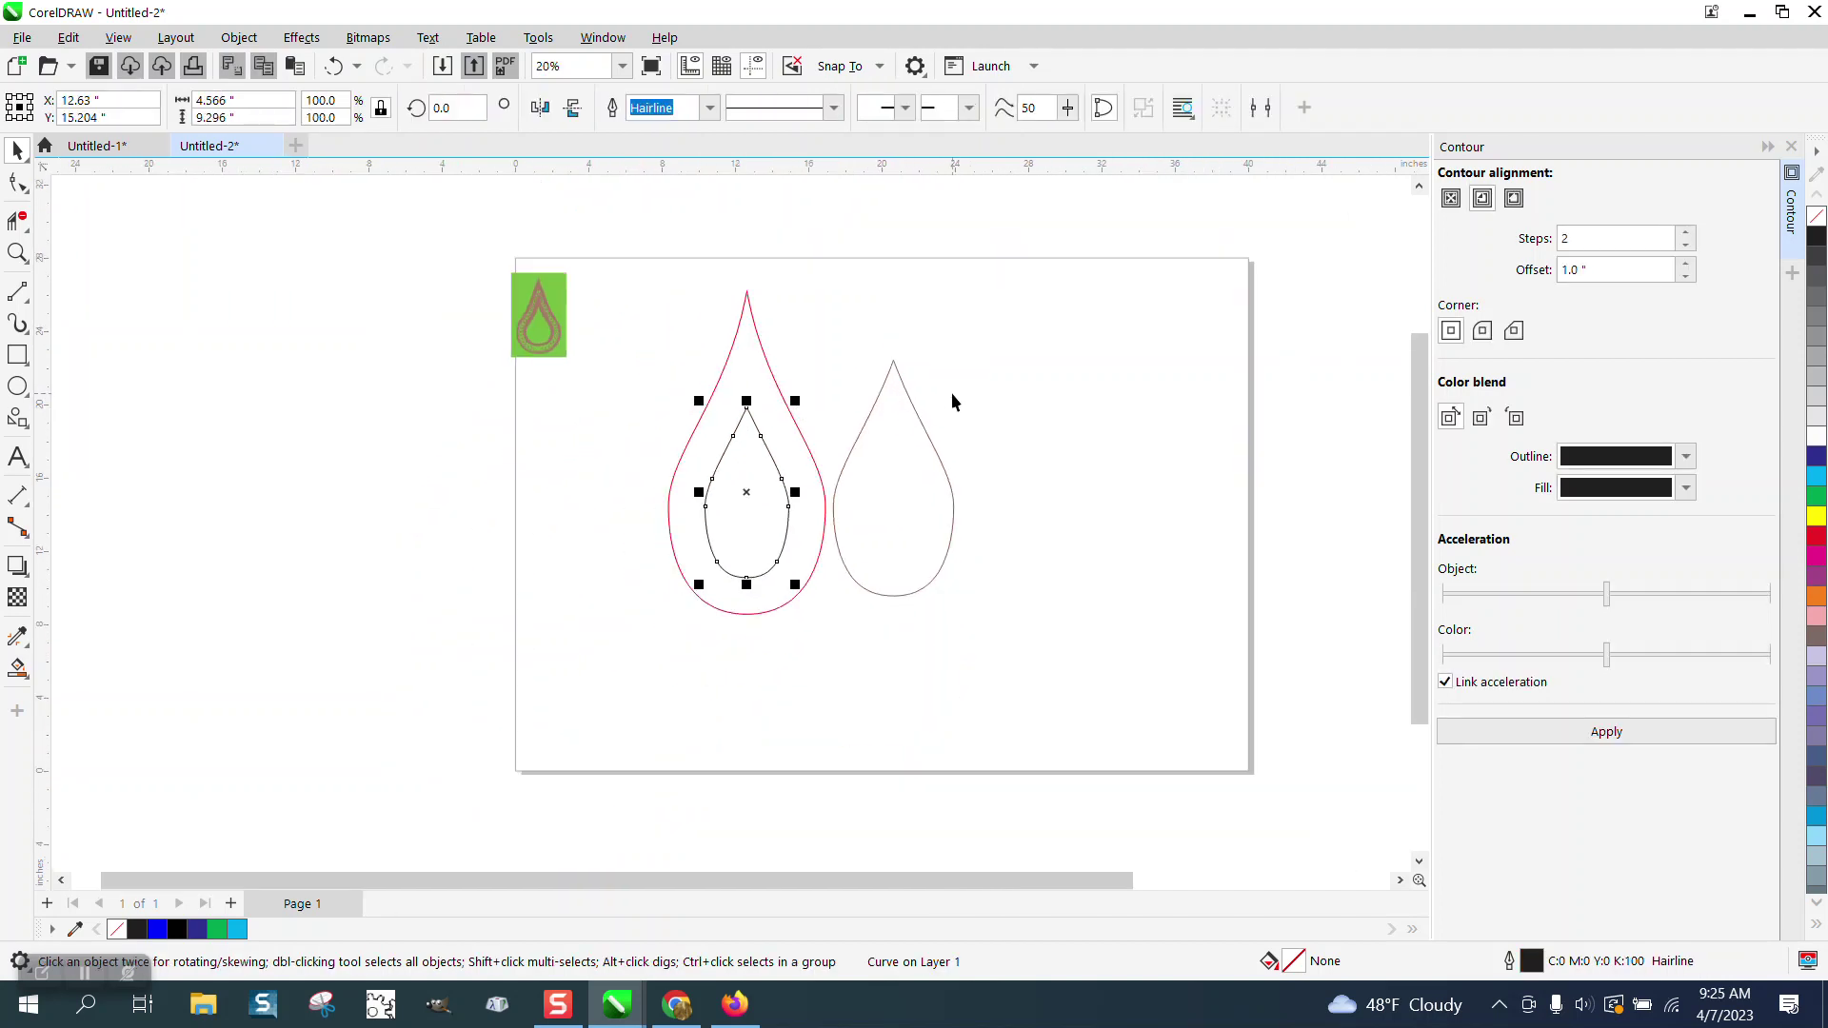
pyautogui.click(882, 439)
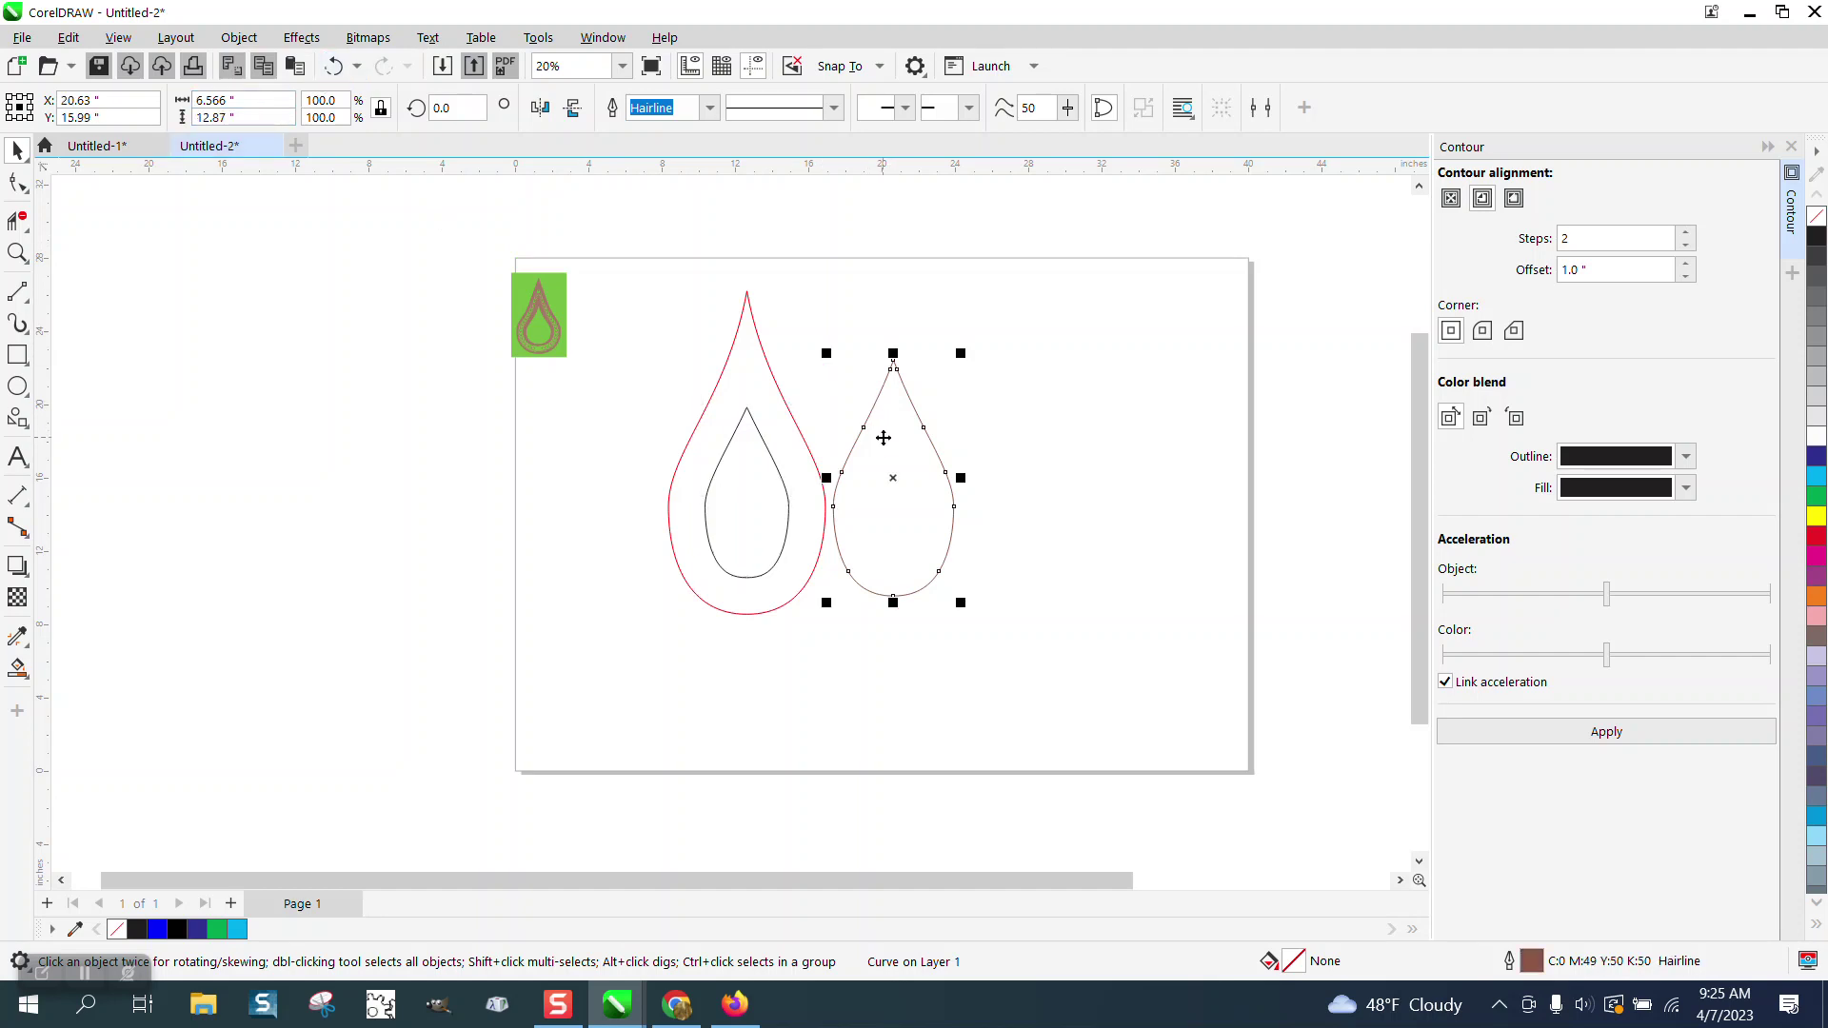
pyautogui.hotkey('ctrl', 'z')
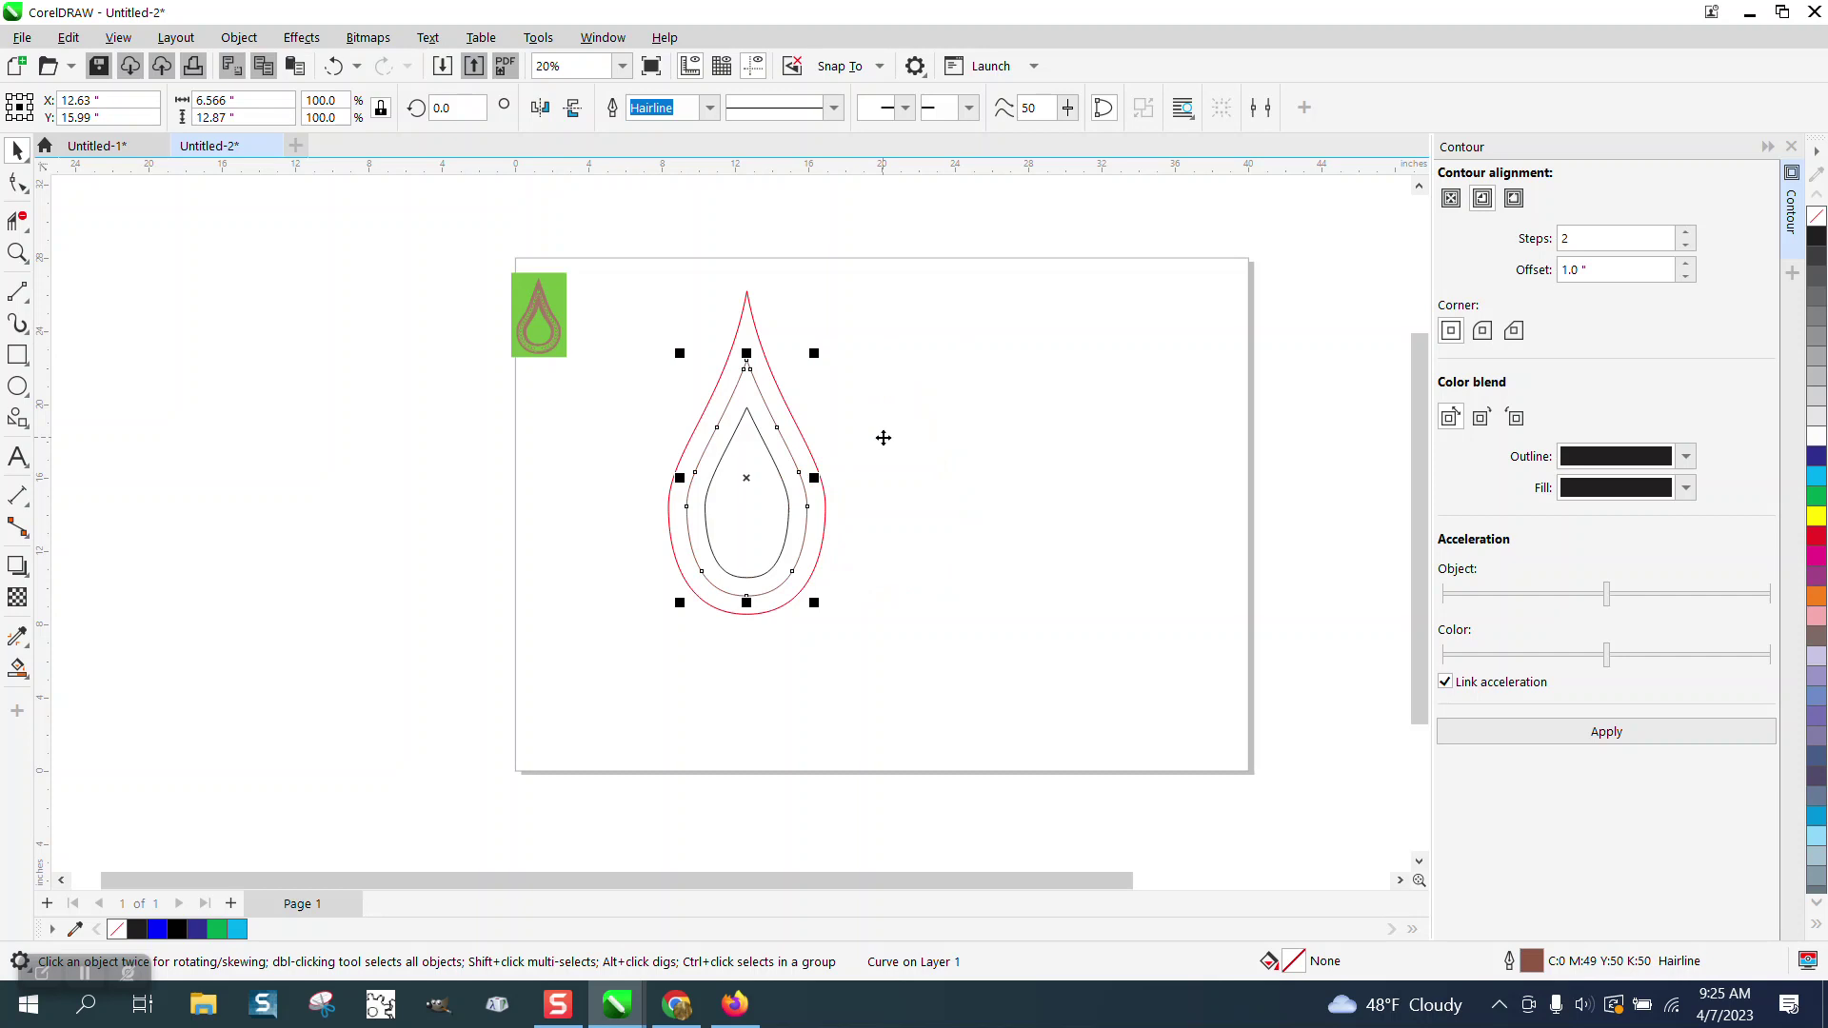
pyautogui.moveTo(624, 260); pyautogui.dragTo(957, 672)
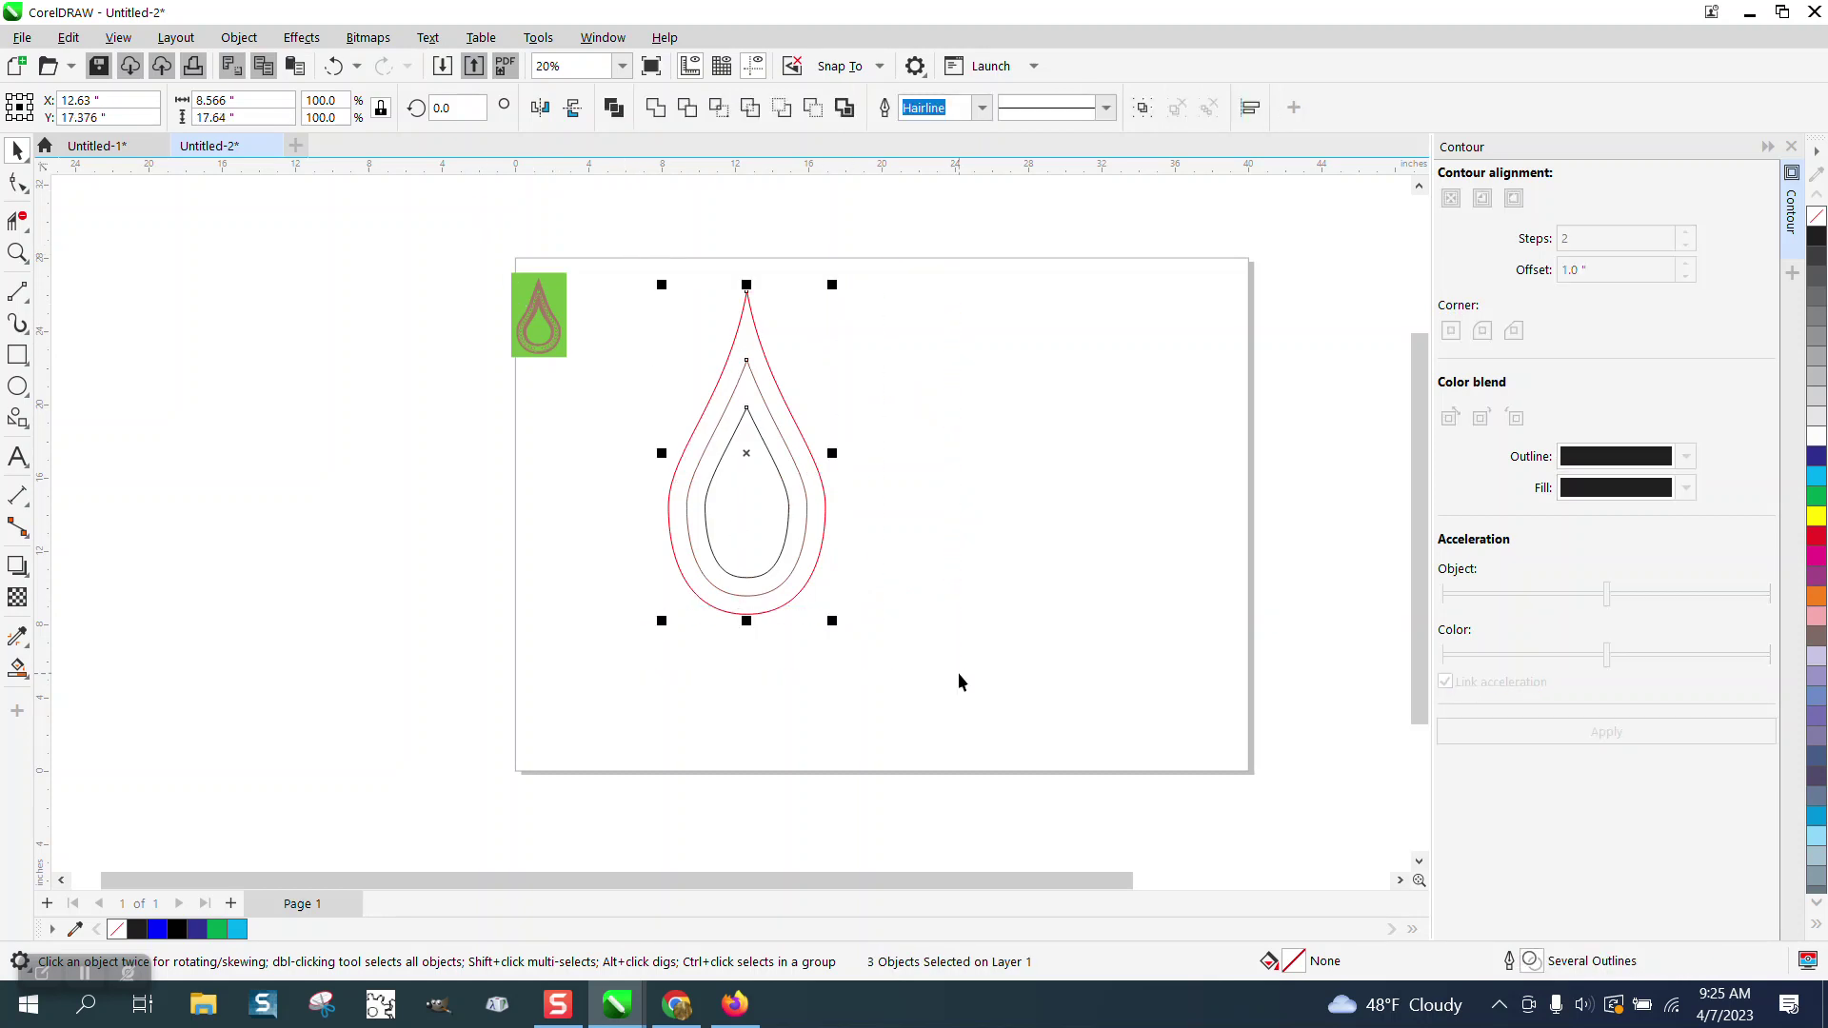
pyautogui.hotkey('ctrl', 'g')
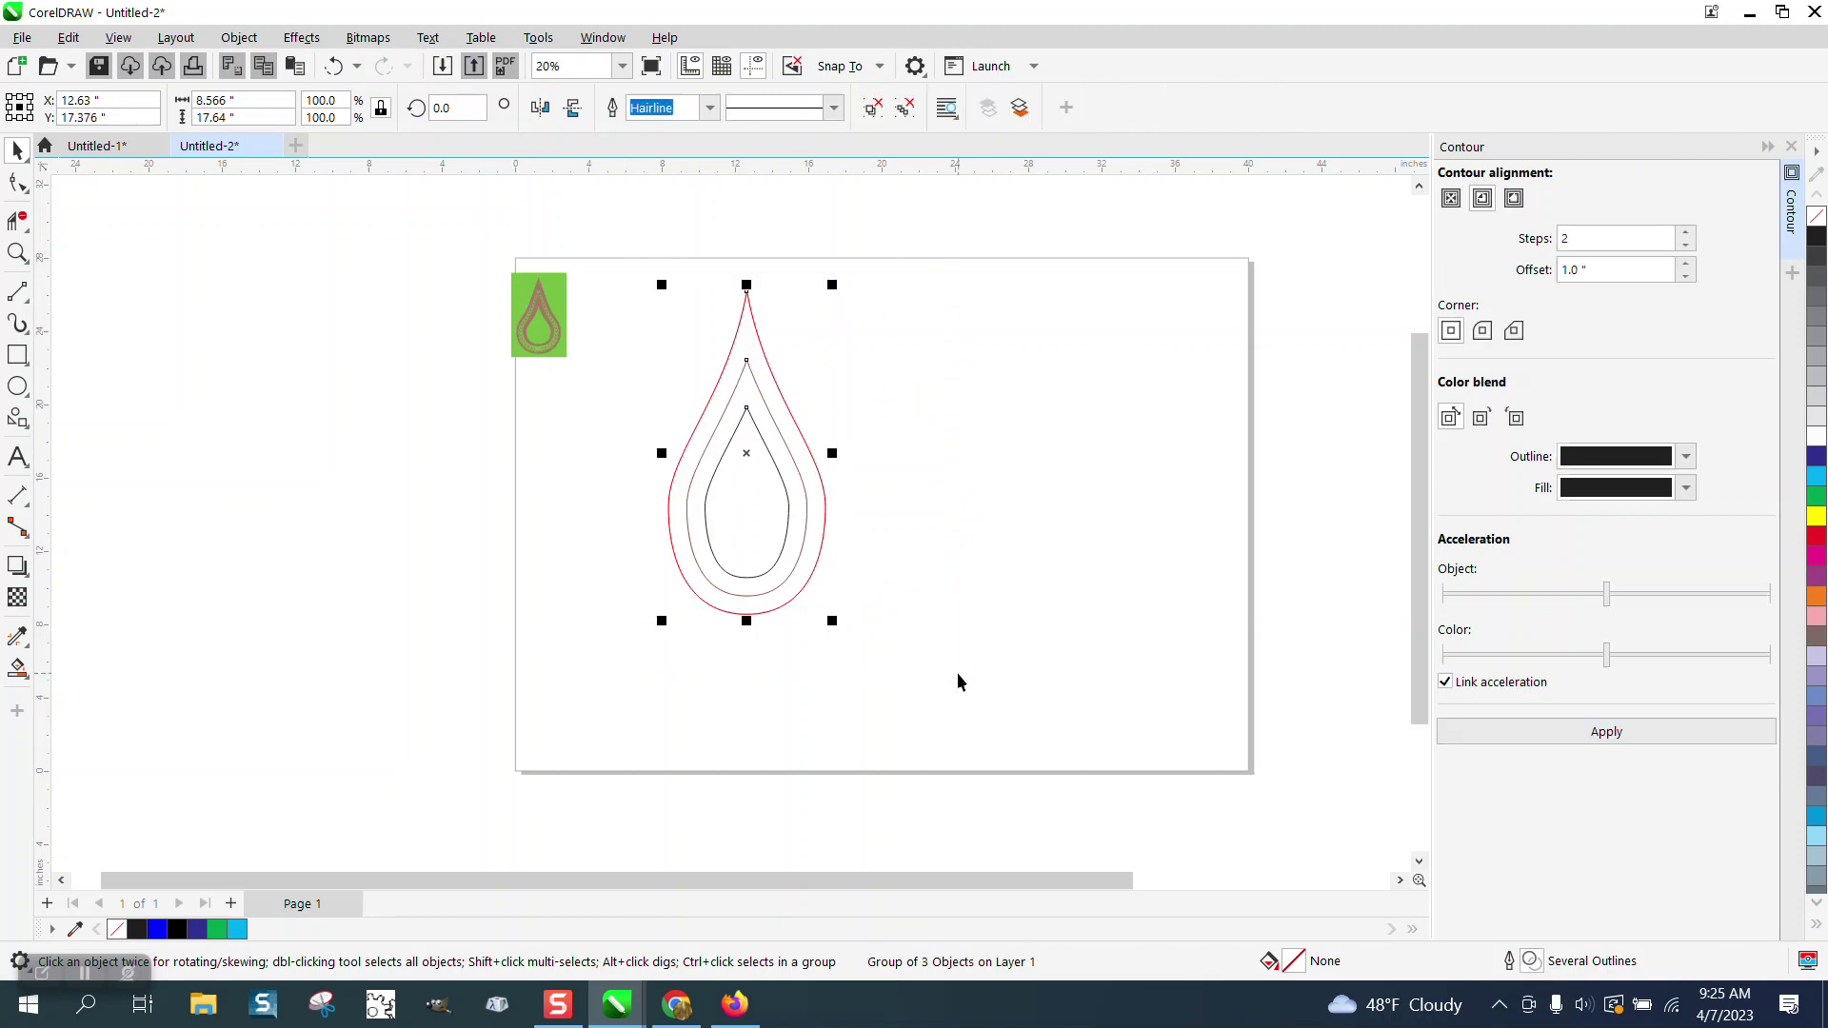
pyautogui.press('p')
# Step: Ungroup the three centred teardrops
pyautogui.click(1122, 438)
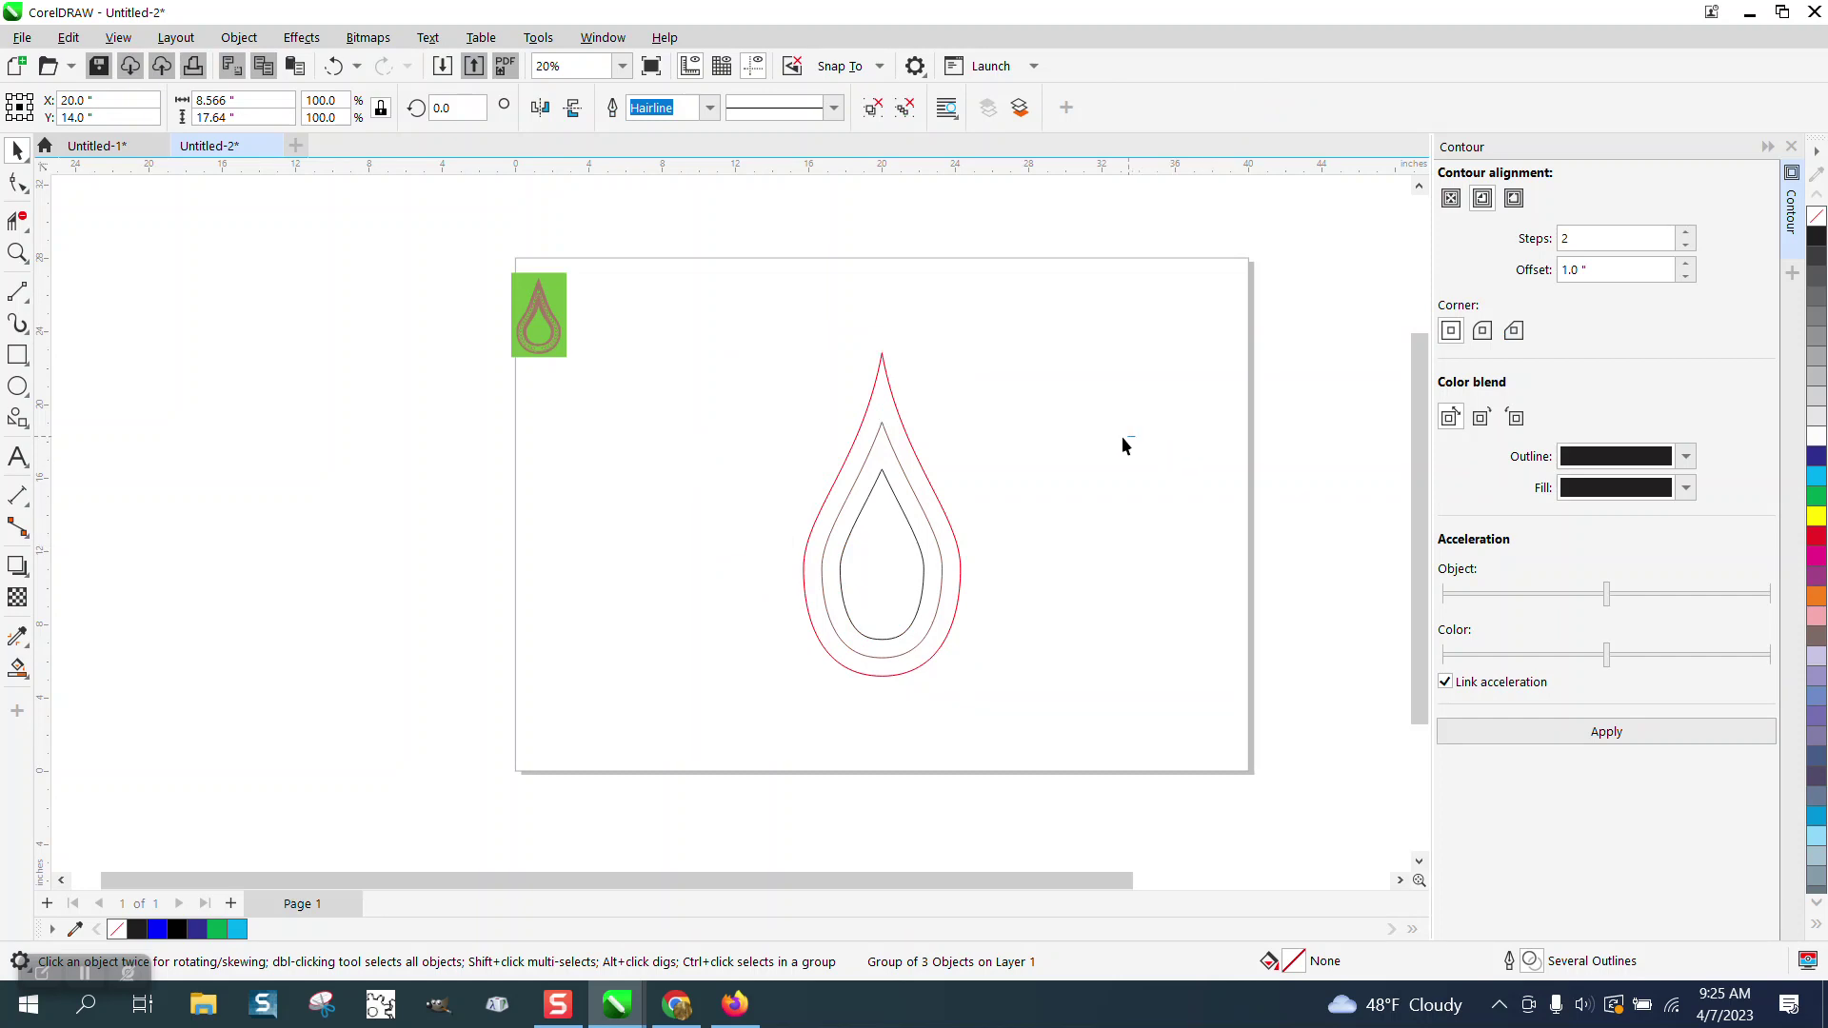
pyautogui.click(920, 515)
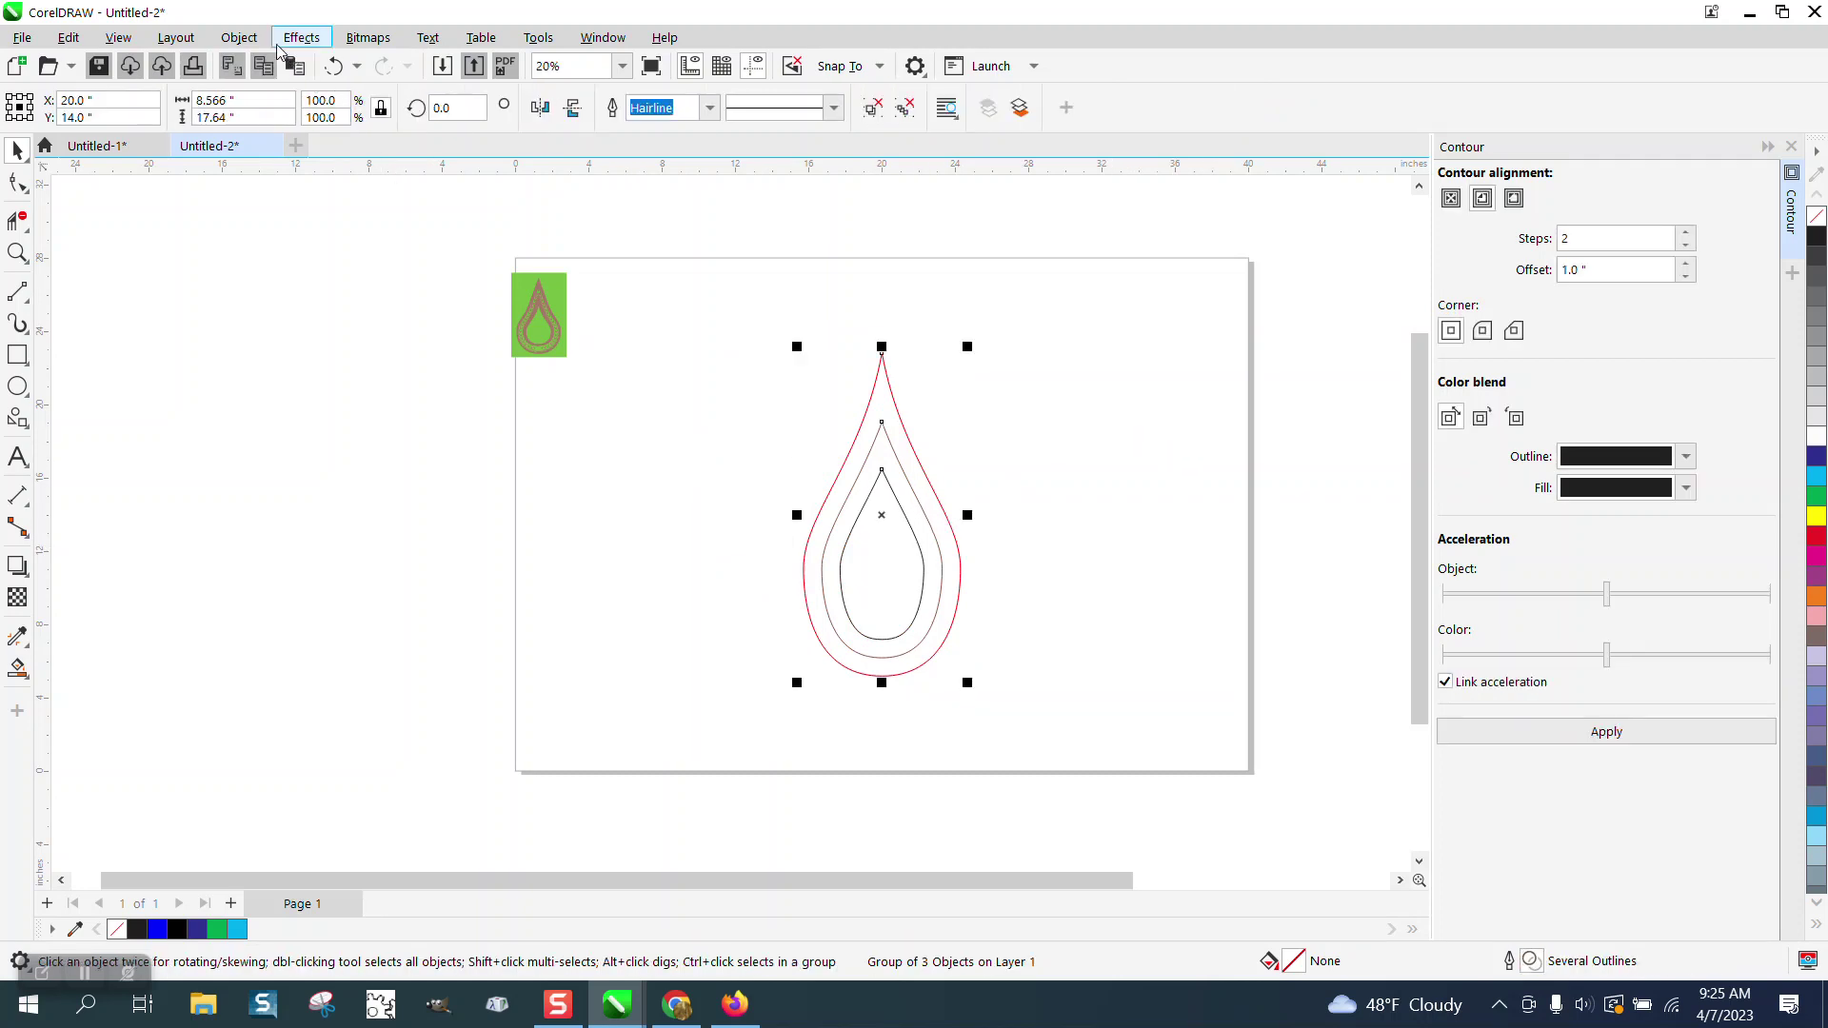
pyautogui.click(239, 37)
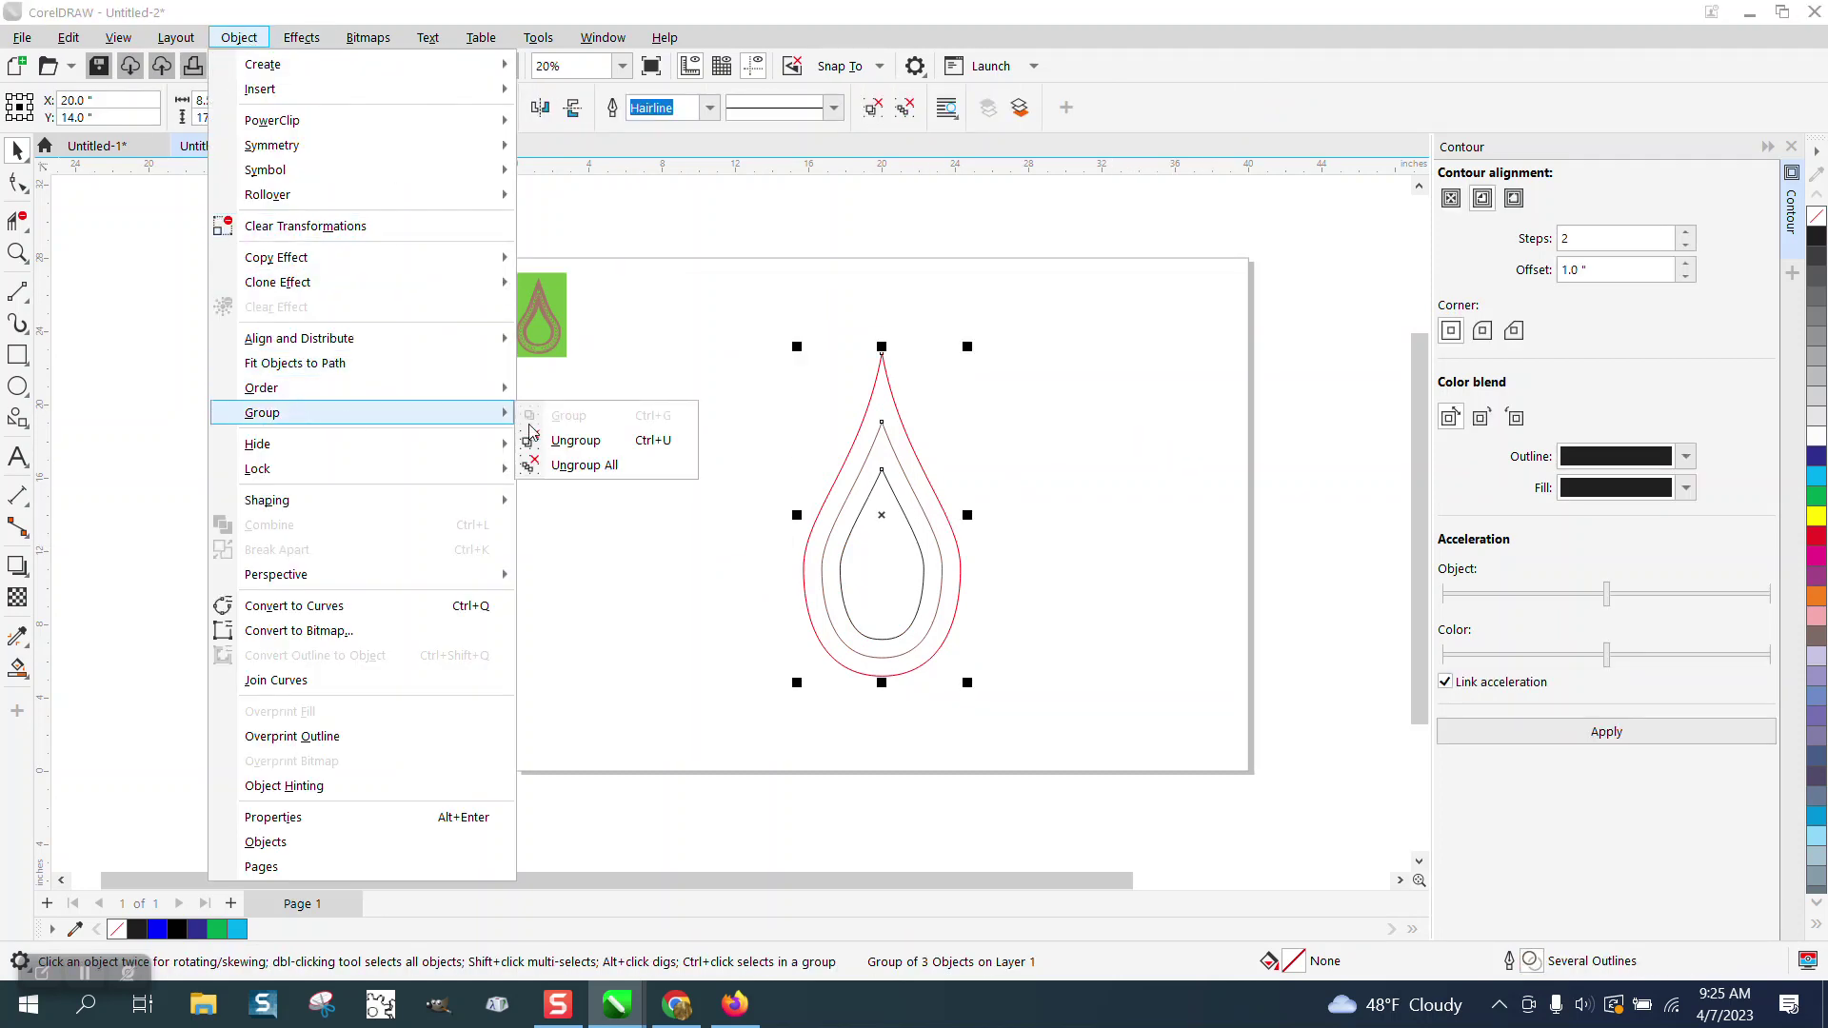
pyautogui.click(612, 439)
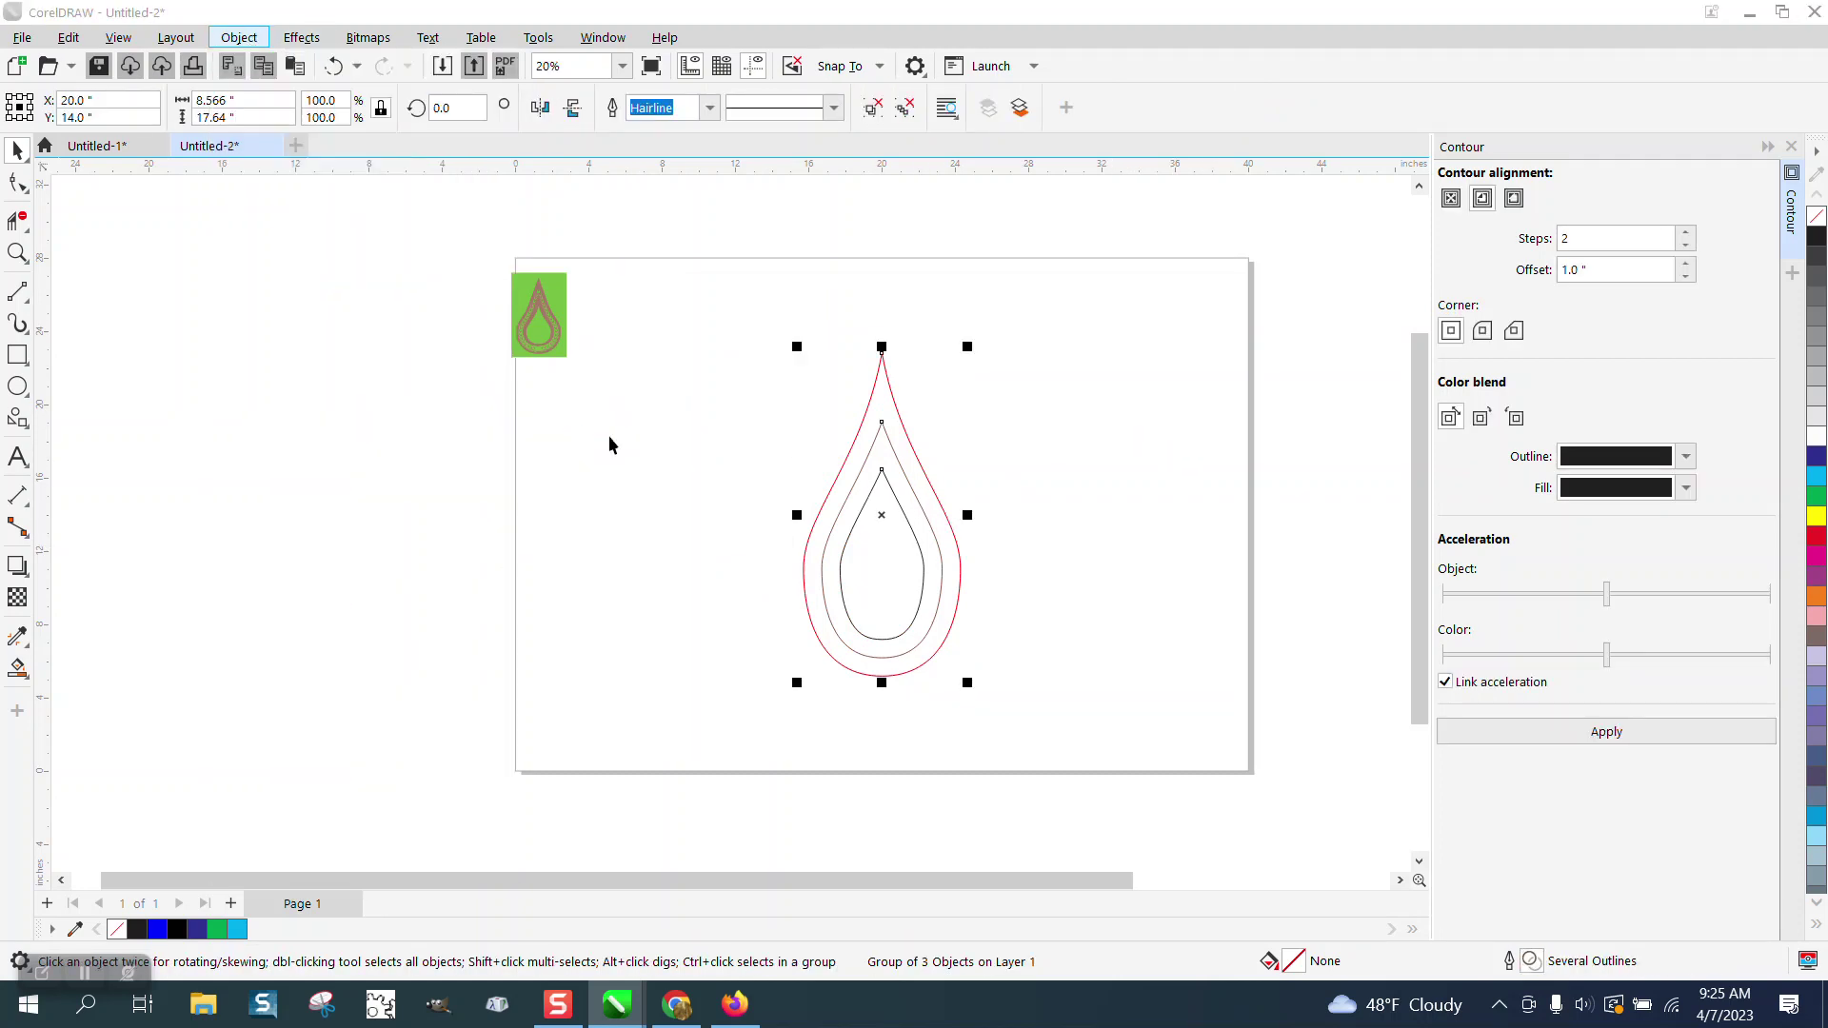
# Step: Set the inner teardrop inside the red one and nudge both 8" right
pyautogui.click(883, 478)
pyautogui.moveTo(886, 478); pyautogui.dragTo(1034, 478)
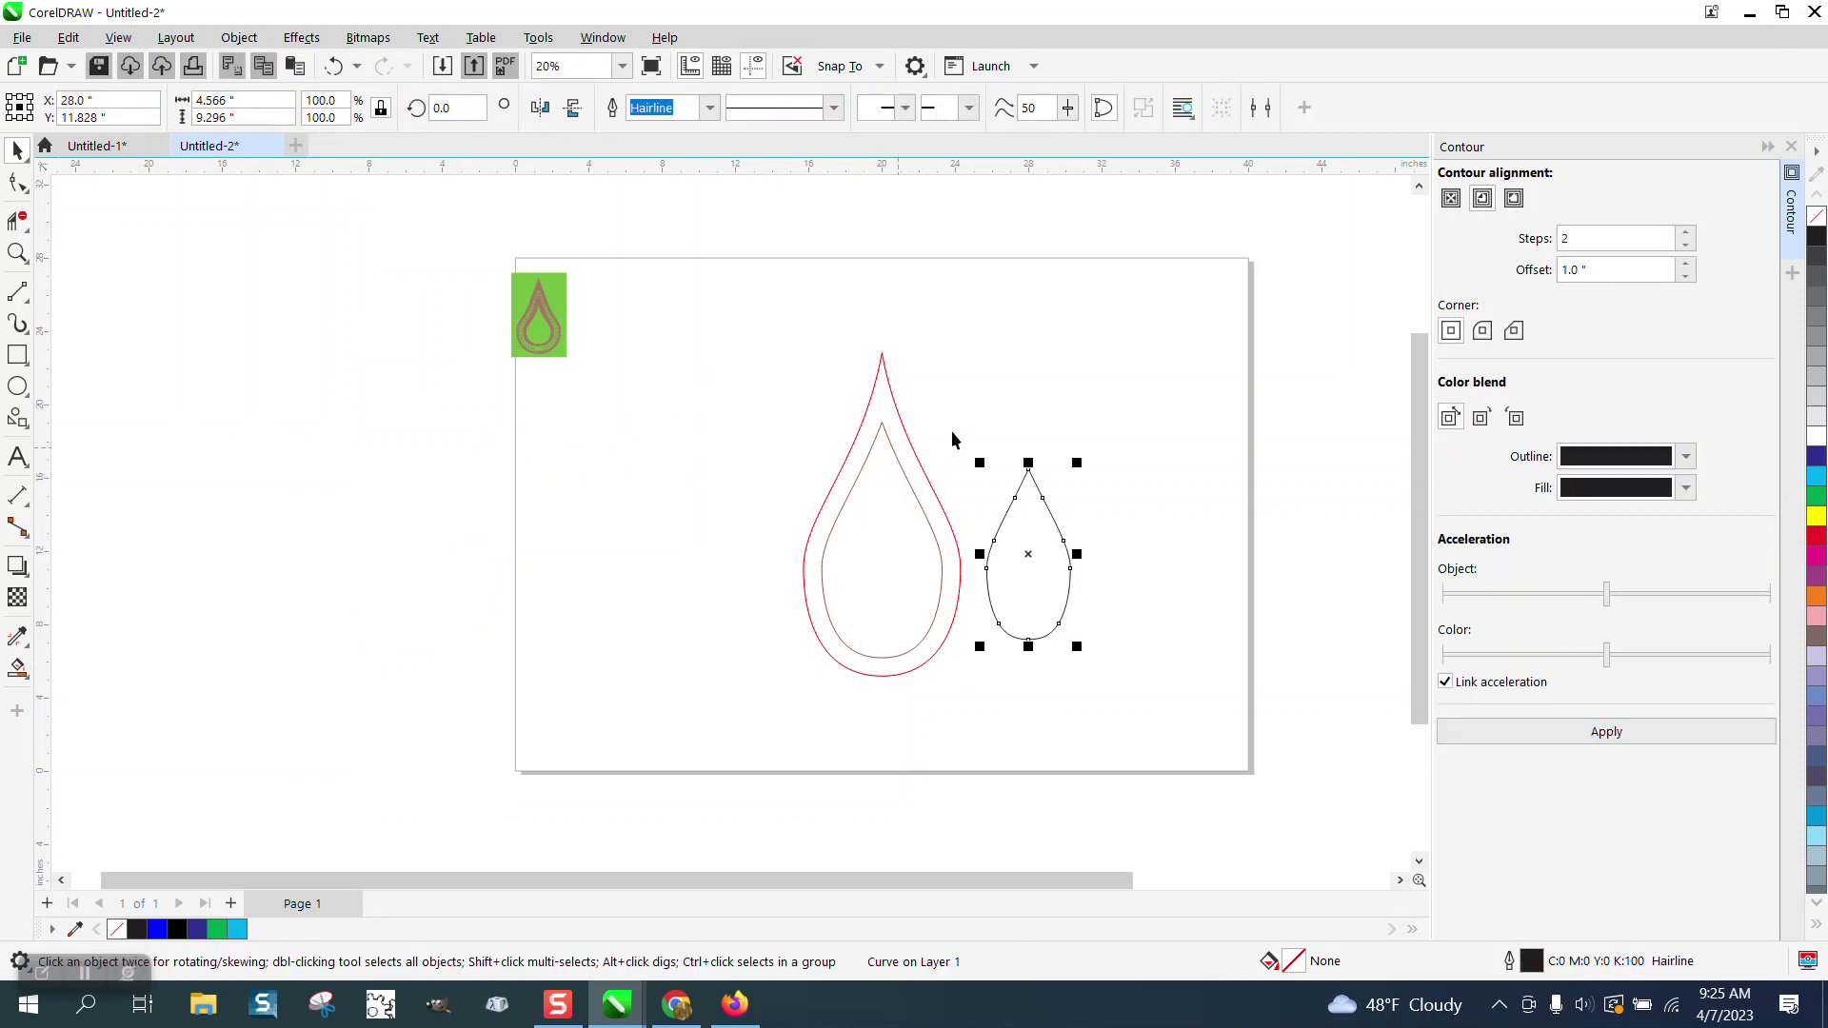
pyautogui.click(916, 455)
pyautogui.moveTo(916, 455); pyautogui.dragTo(994, 494)
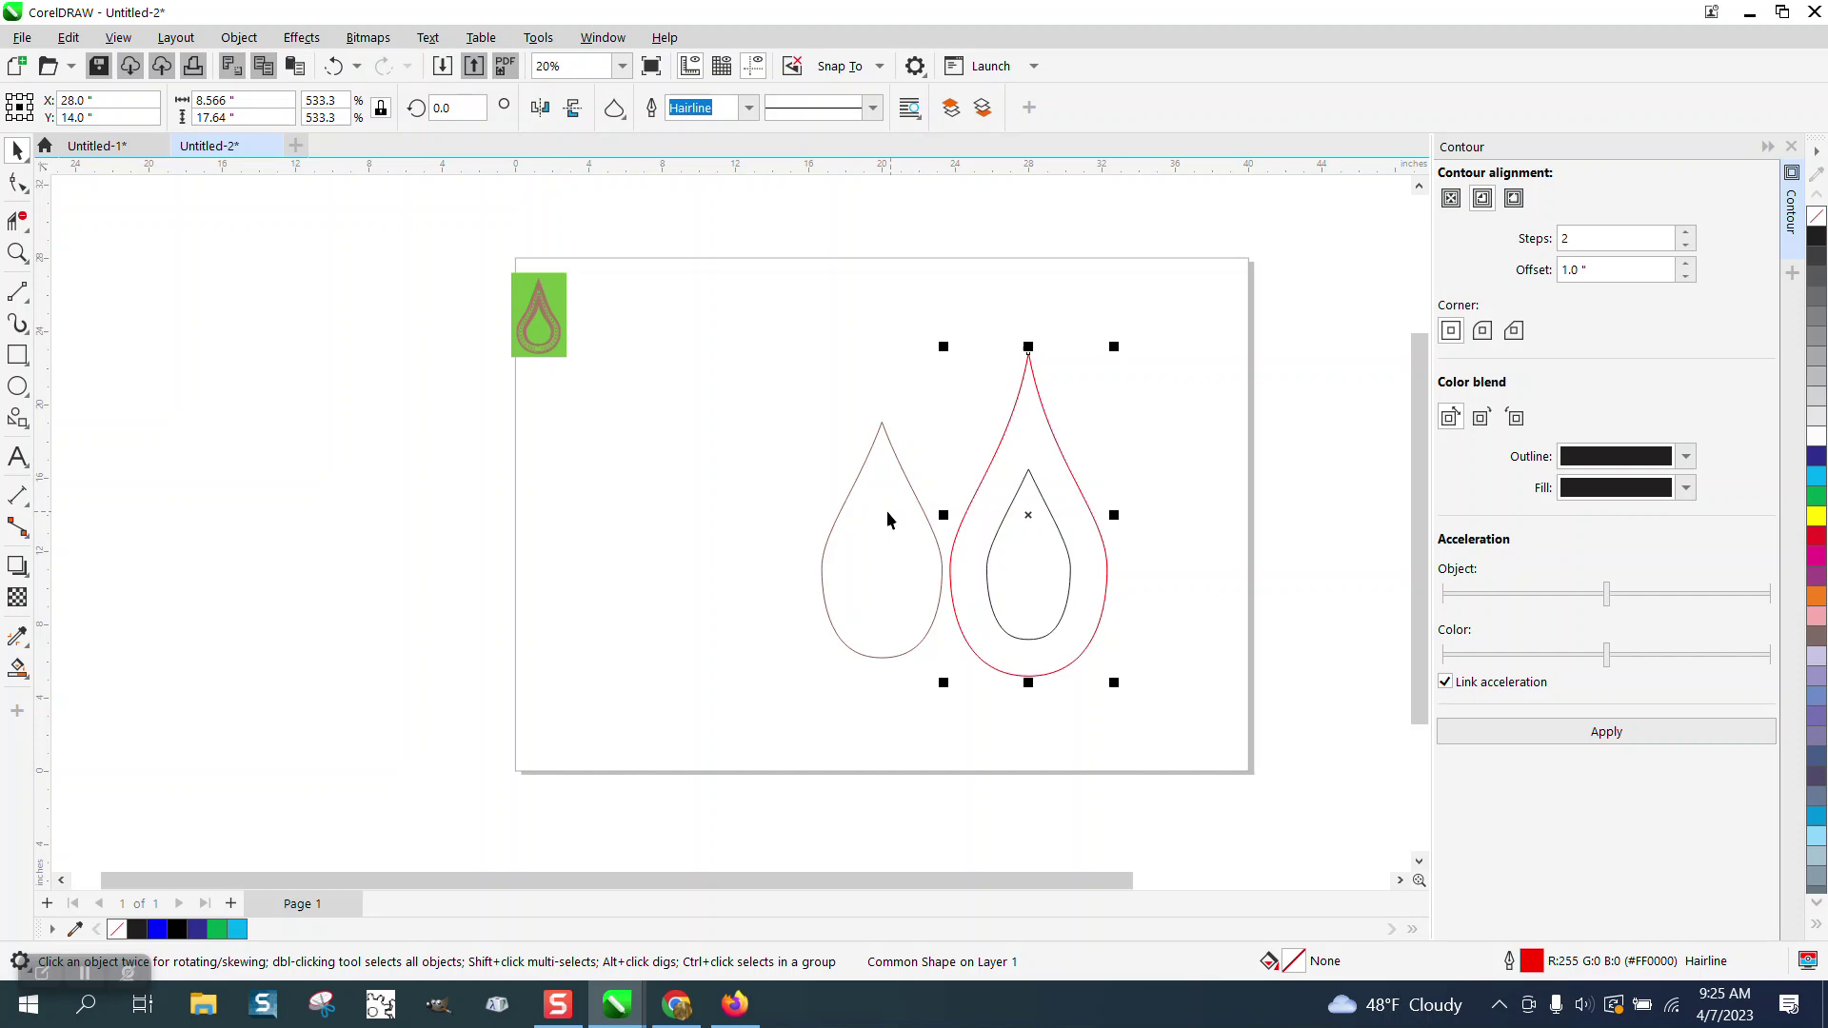
pyautogui.moveTo(952, 310); pyautogui.dragTo(968, 541)
pyautogui.moveTo(1149, 721); pyautogui.dragTo(1151, 718)
pyautogui.moveTo(934, 298); pyautogui.dragTo(1168, 752)
pyautogui.press('Right')
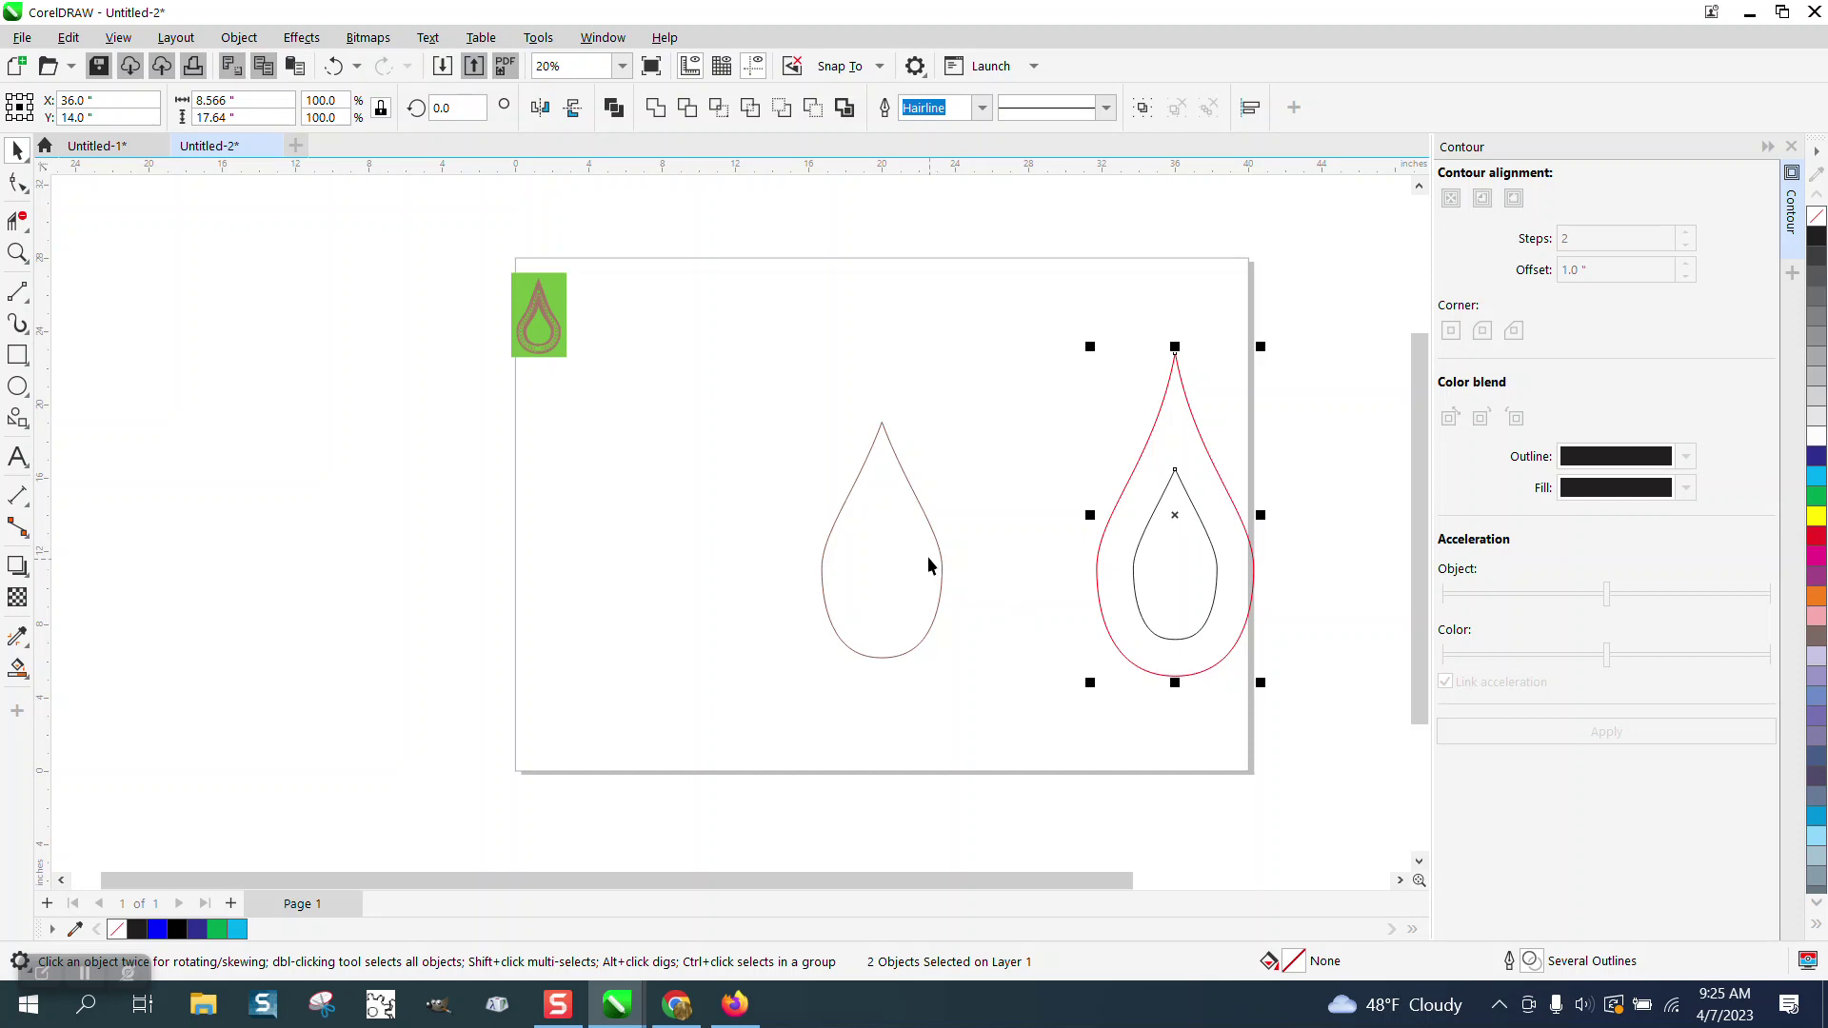
# Step: Draw a vertical 2-point line through the teardrop and centre it on the page
pyautogui.click(21, 294)
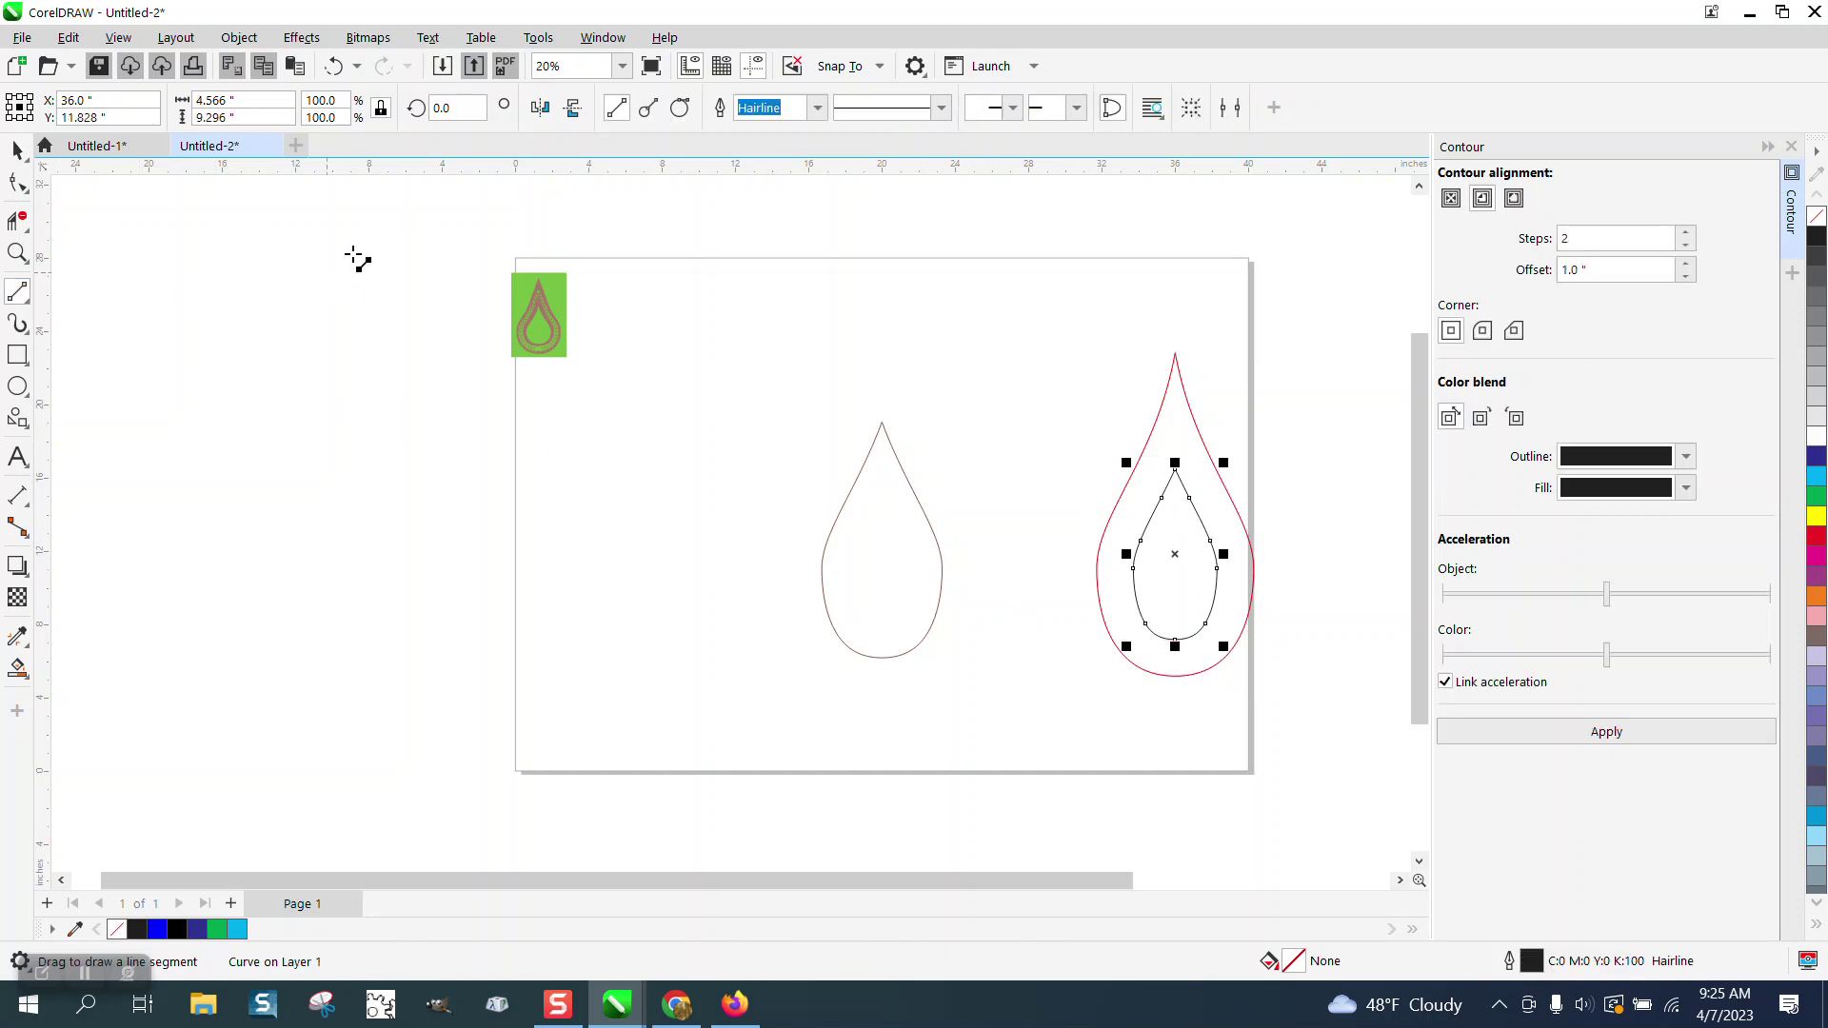
pyautogui.moveTo(379, 216); pyautogui.dragTo(380, 721)
pyautogui.press('p')
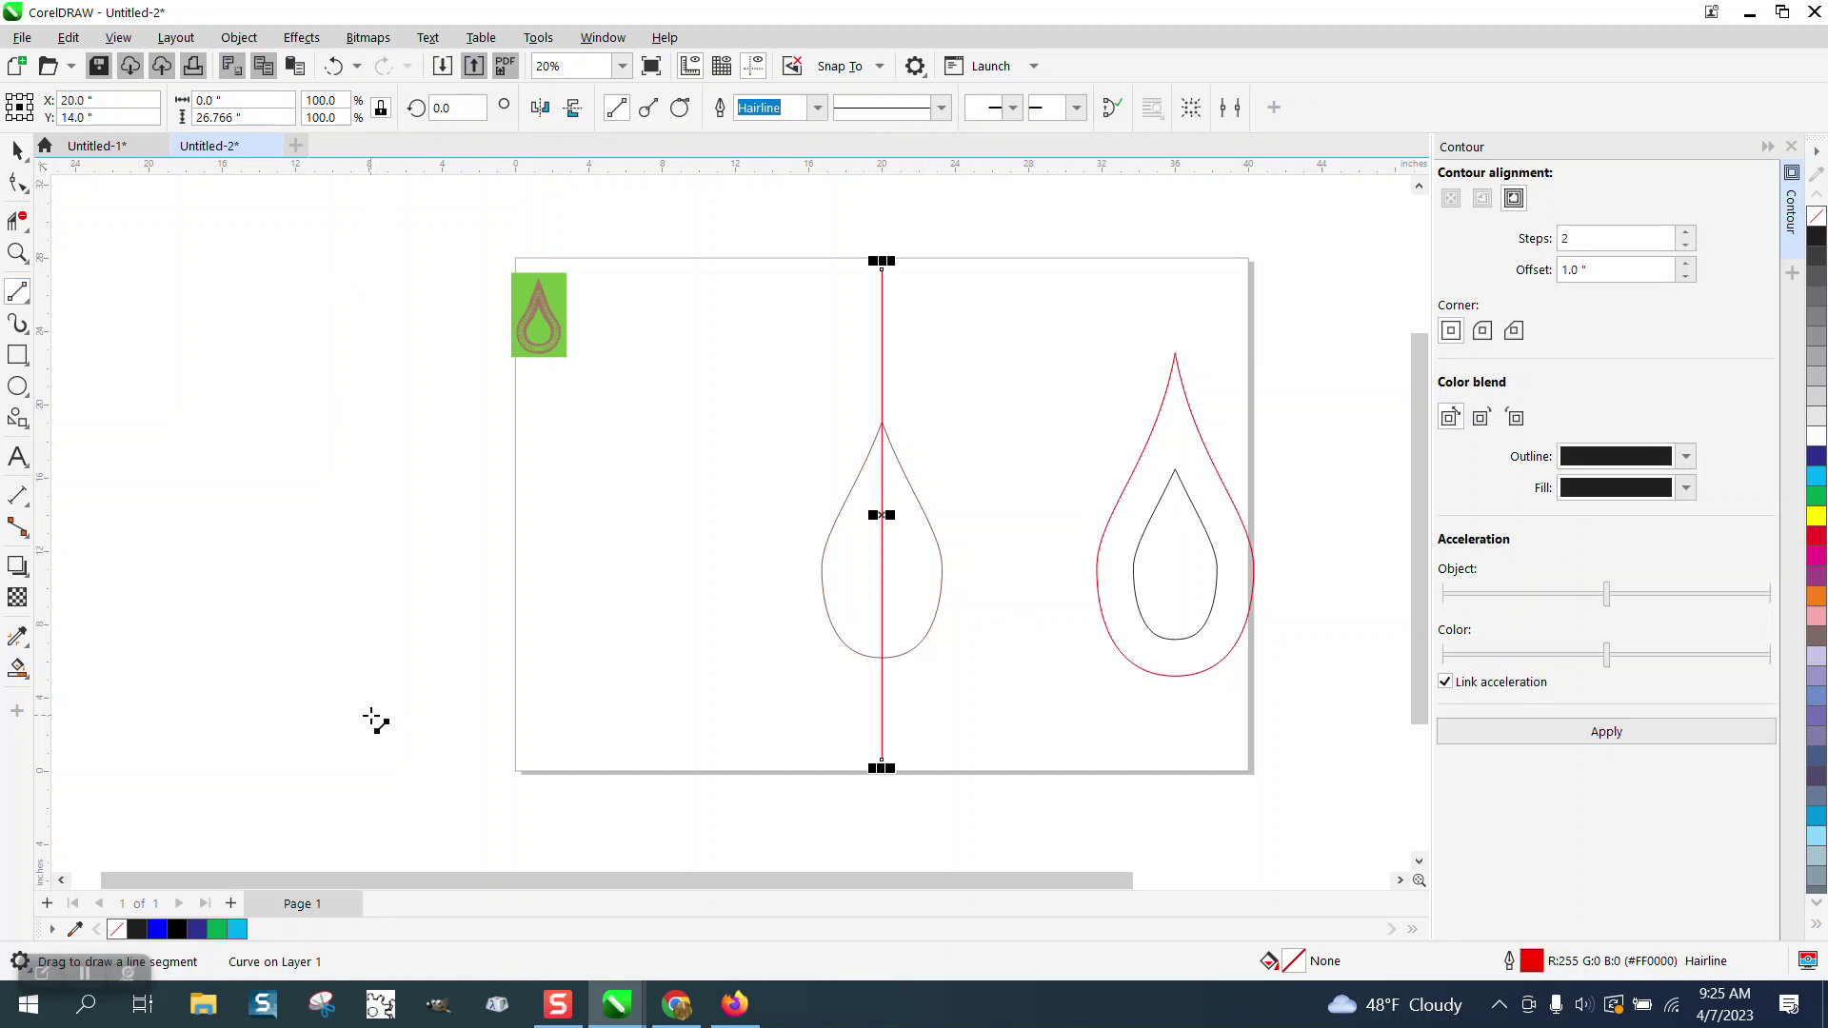
pyautogui.click(17, 253)
pyautogui.moveTo(1087, 736); pyautogui.dragTo(1087, 736)
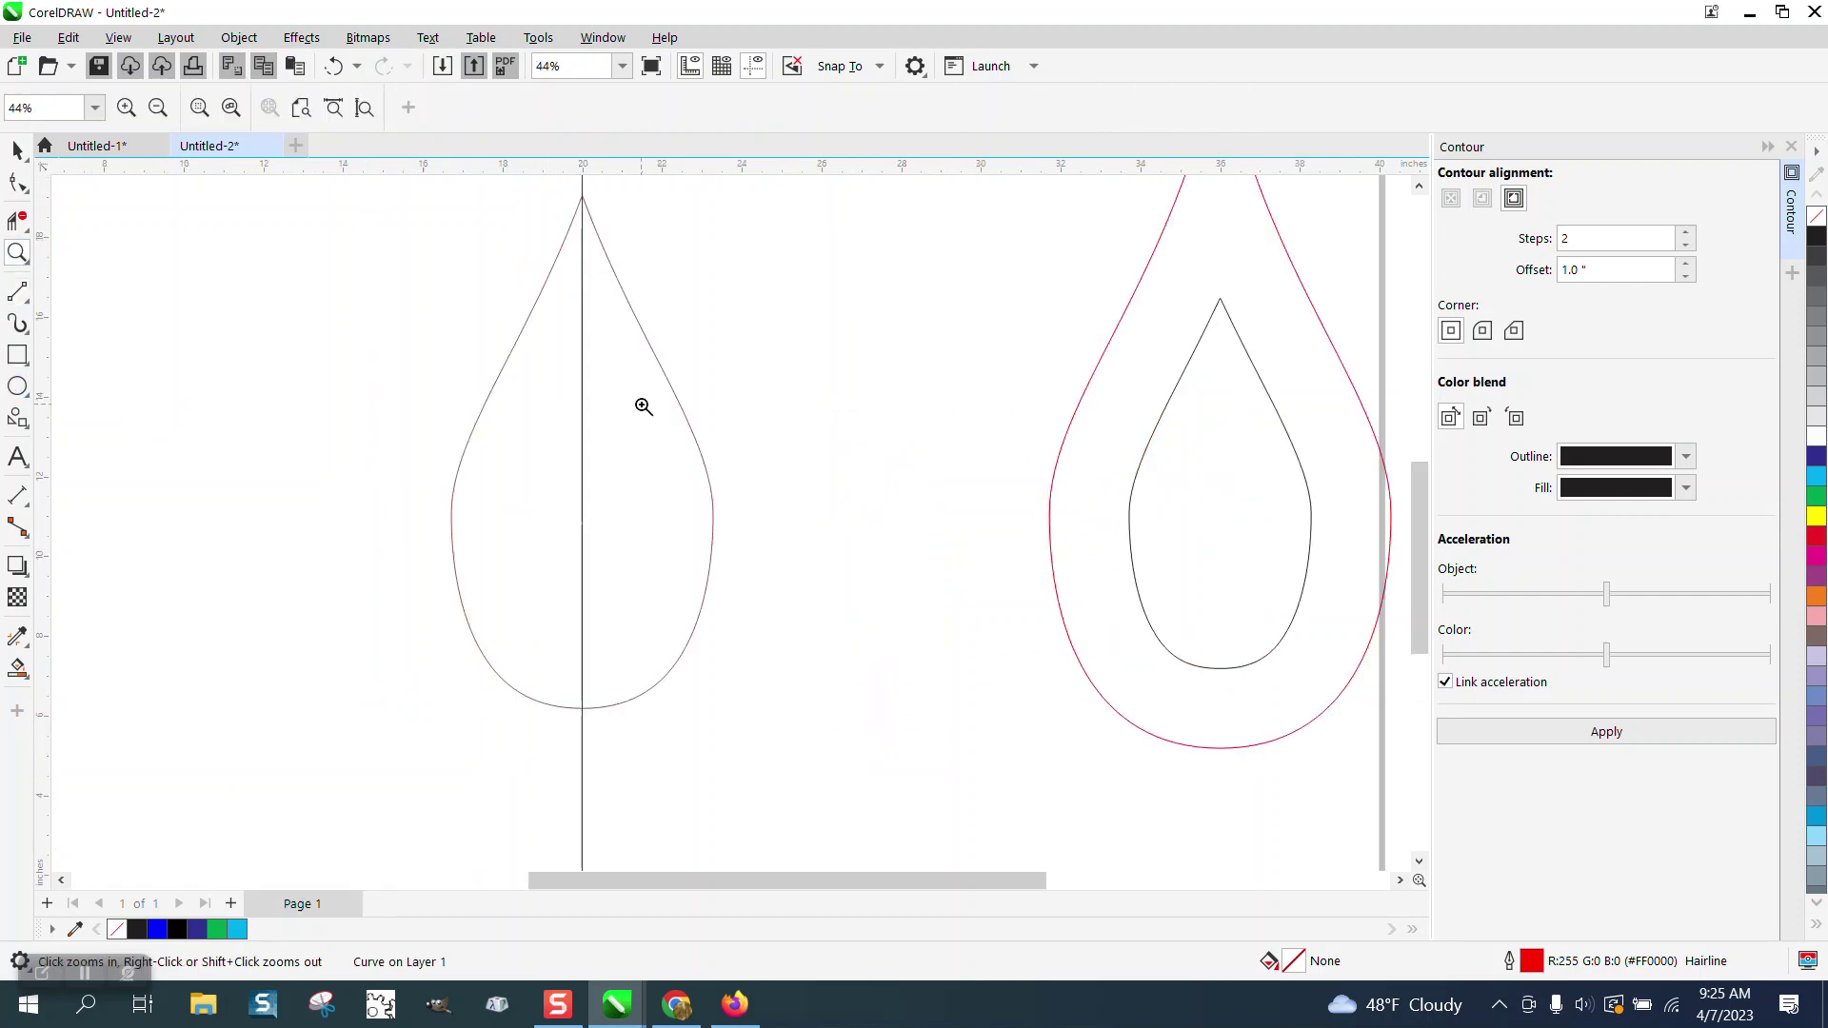
# Step: Delete the brown teardrop's right half with Virtual Segment Delete
pyautogui.click(21, 221)
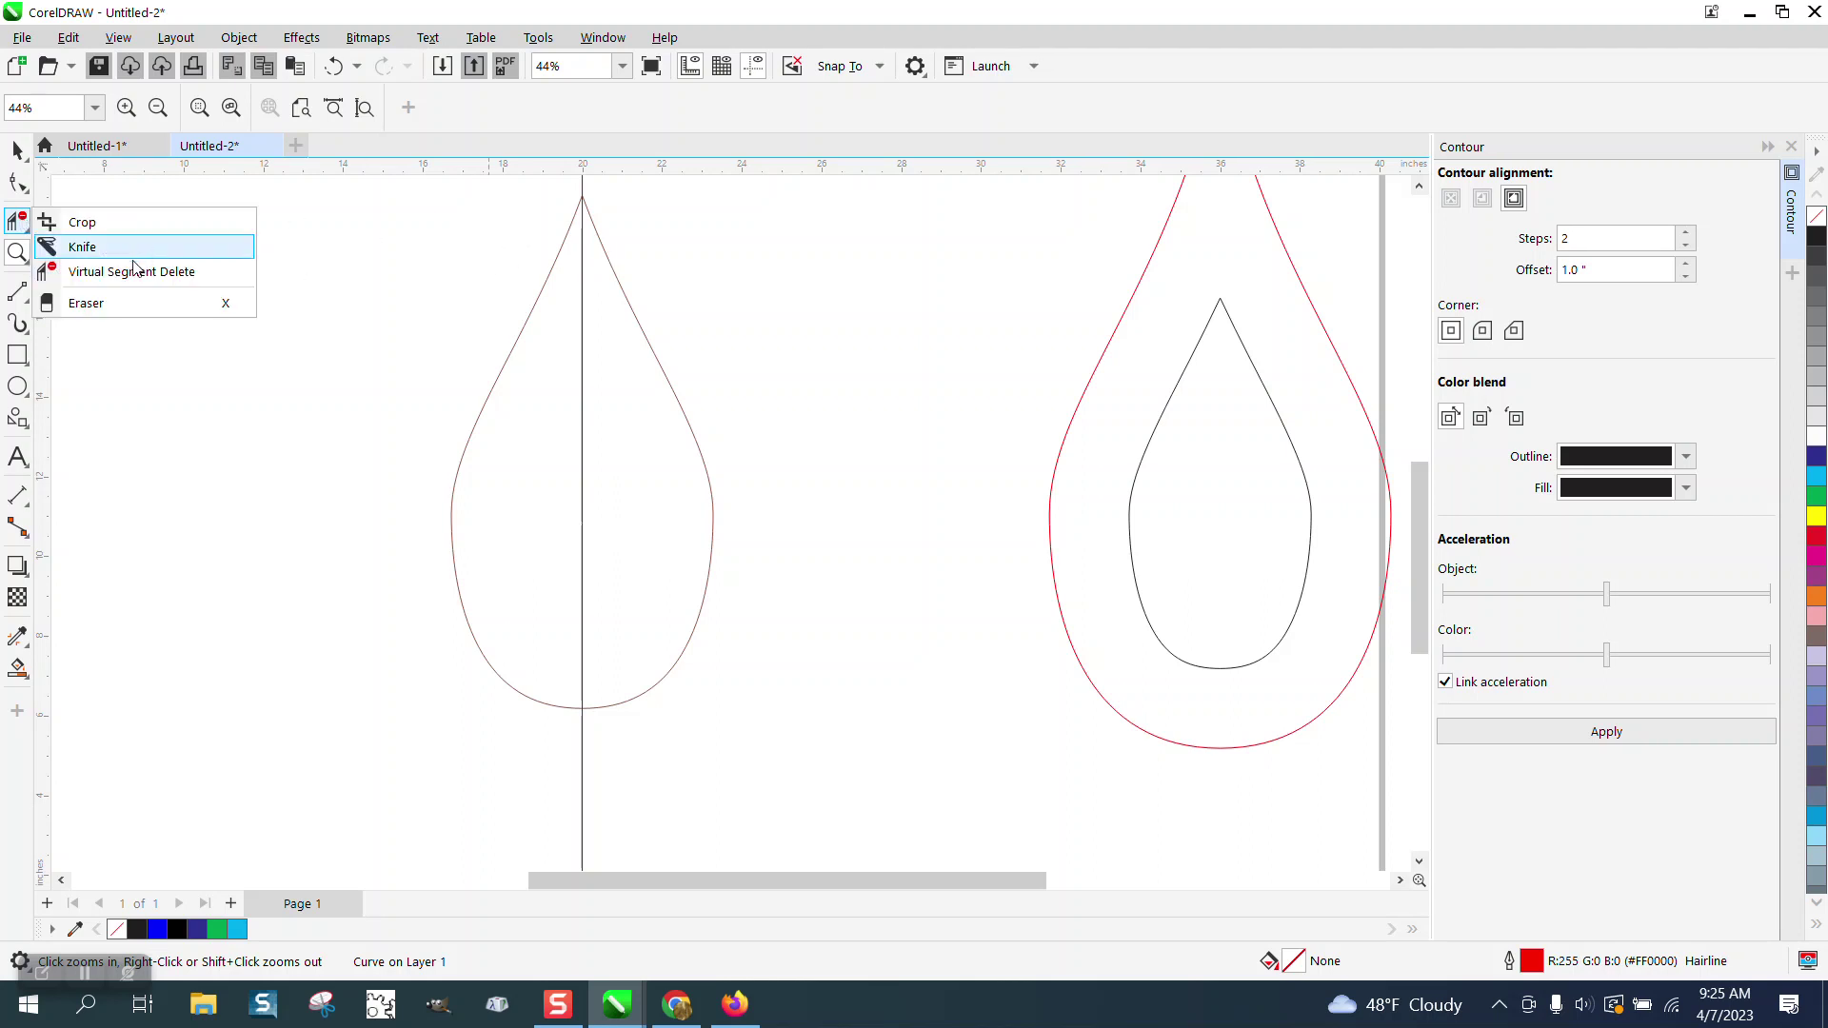
pyautogui.click(155, 271)
pyautogui.moveTo(676, 457); pyautogui.dragTo(762, 563)
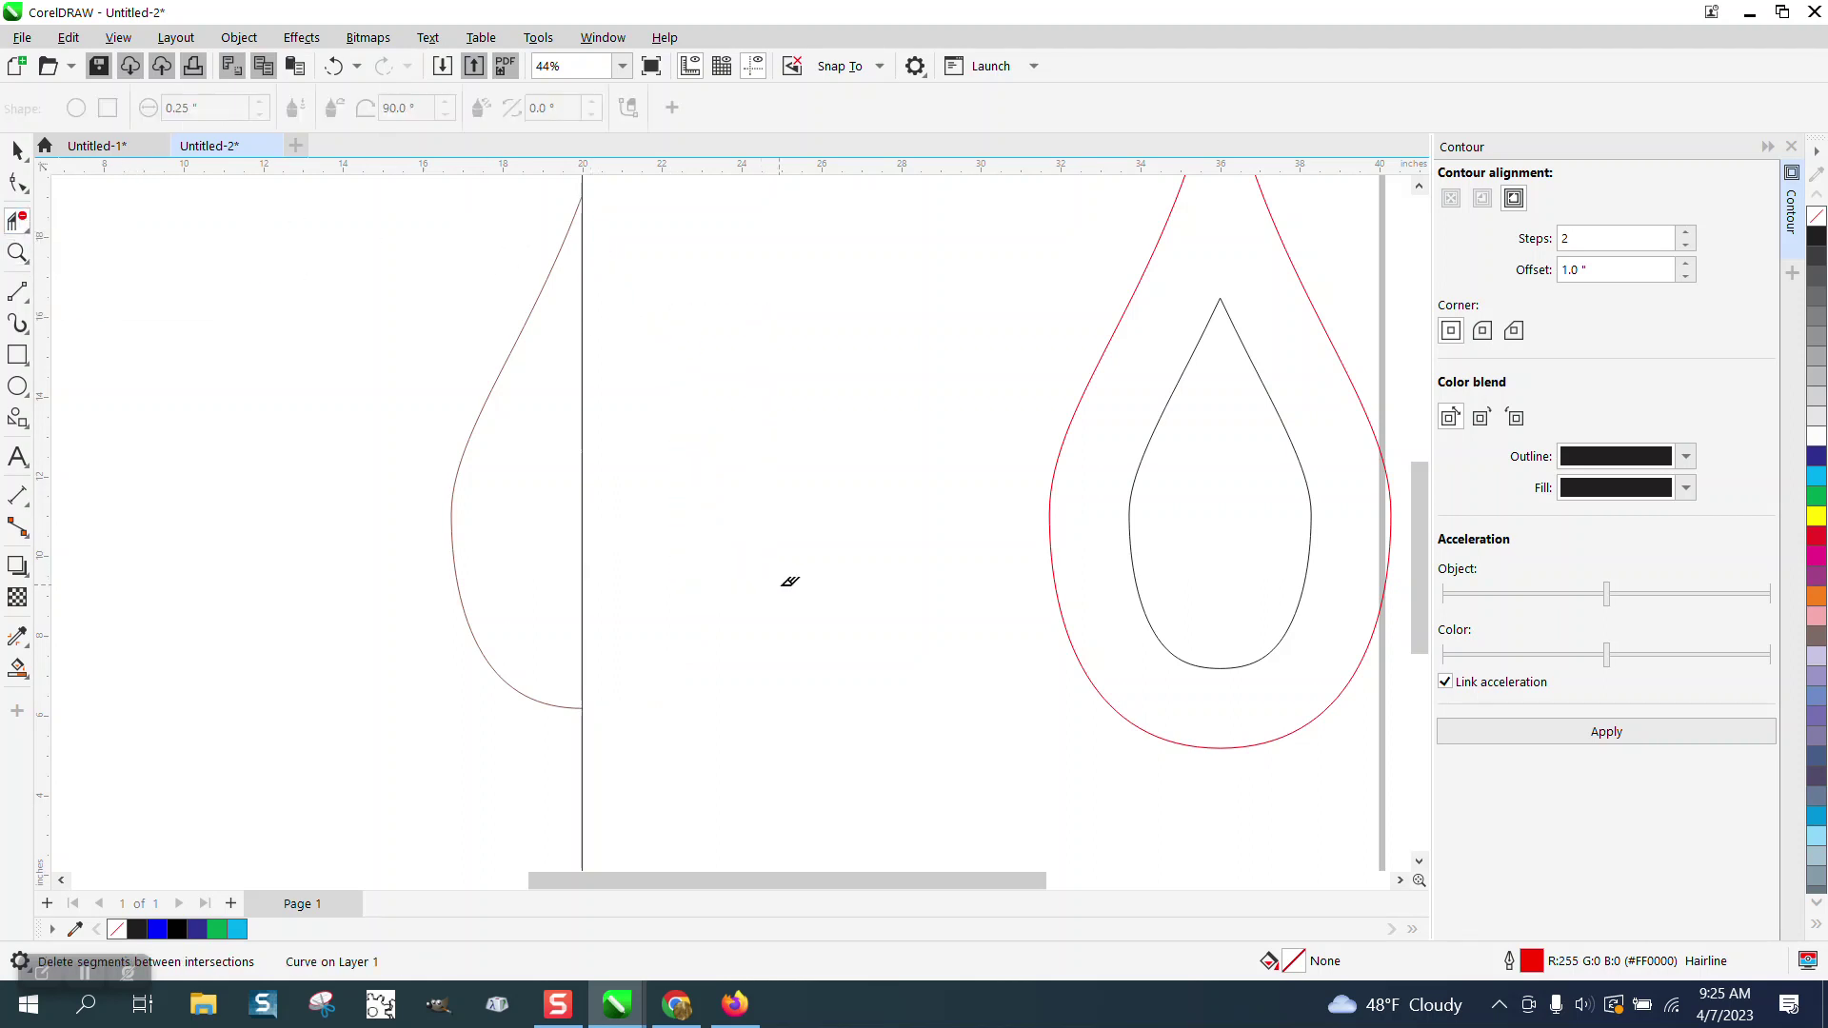
pyautogui.scroll(-1, 681, 444)
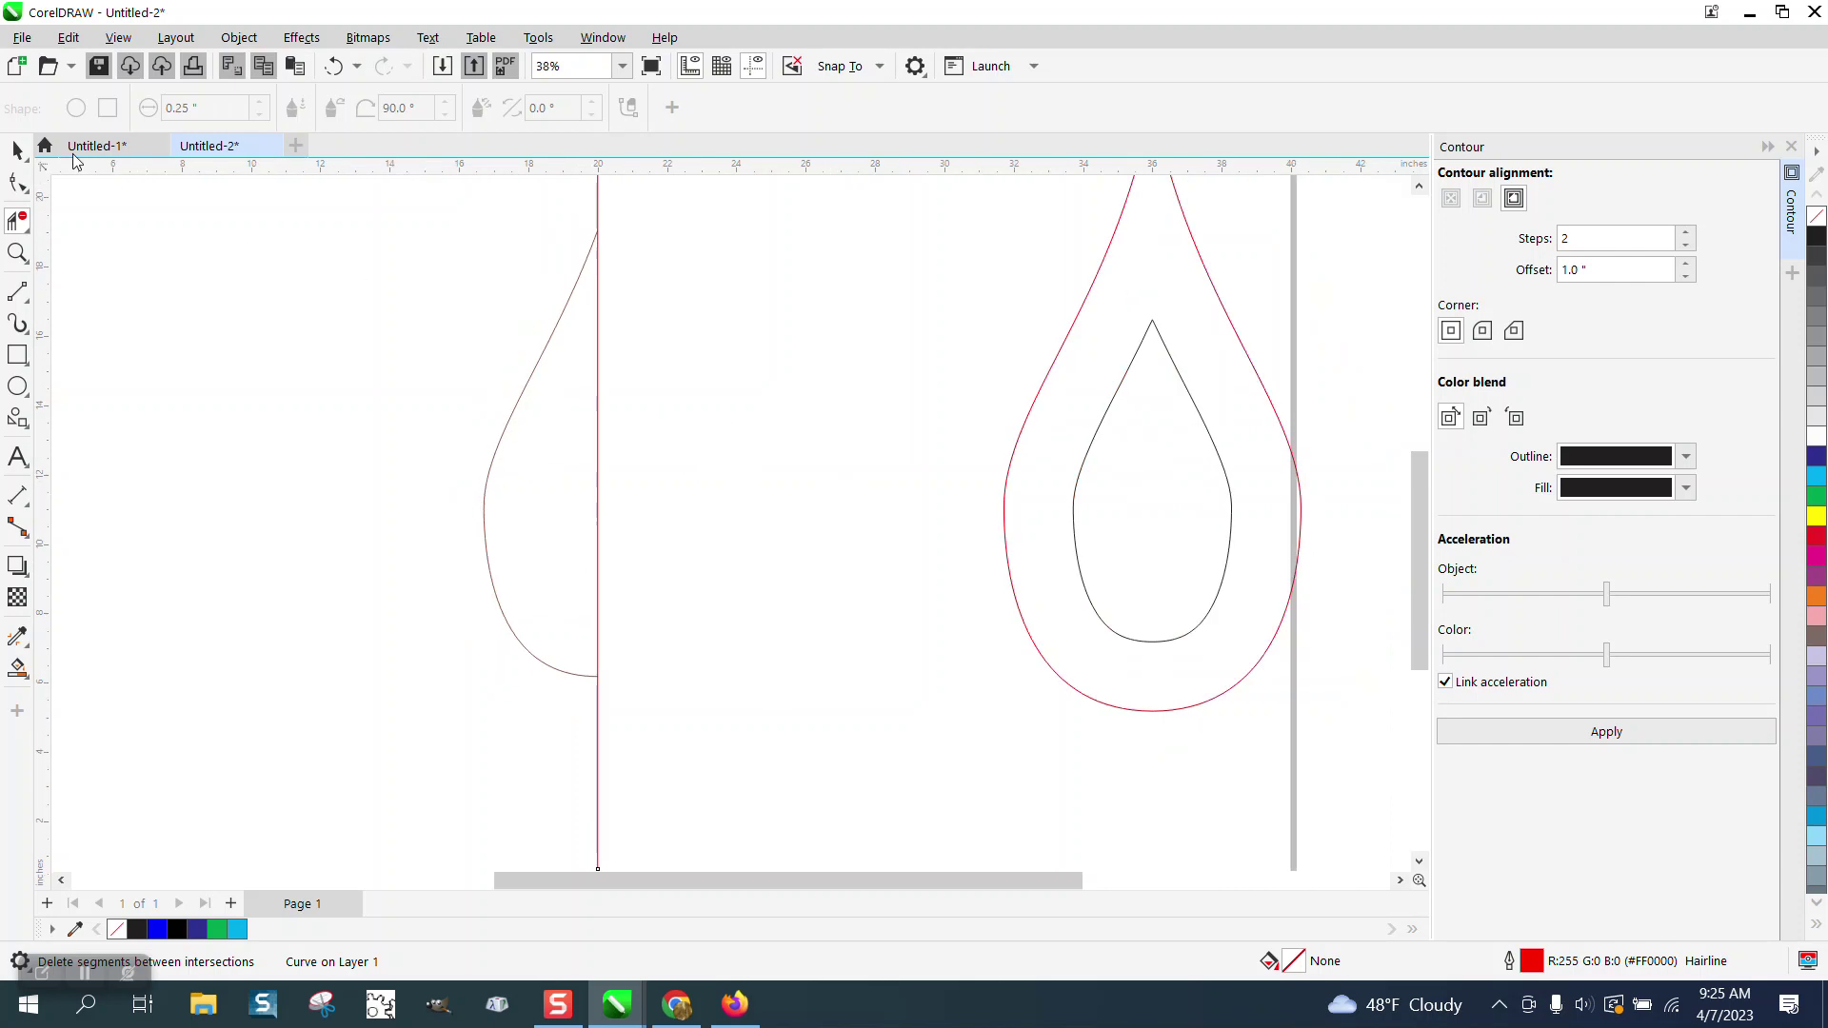
pyautogui.press('space')
pyautogui.click(18, 252)
pyautogui.scroll(-6, 590, 443)
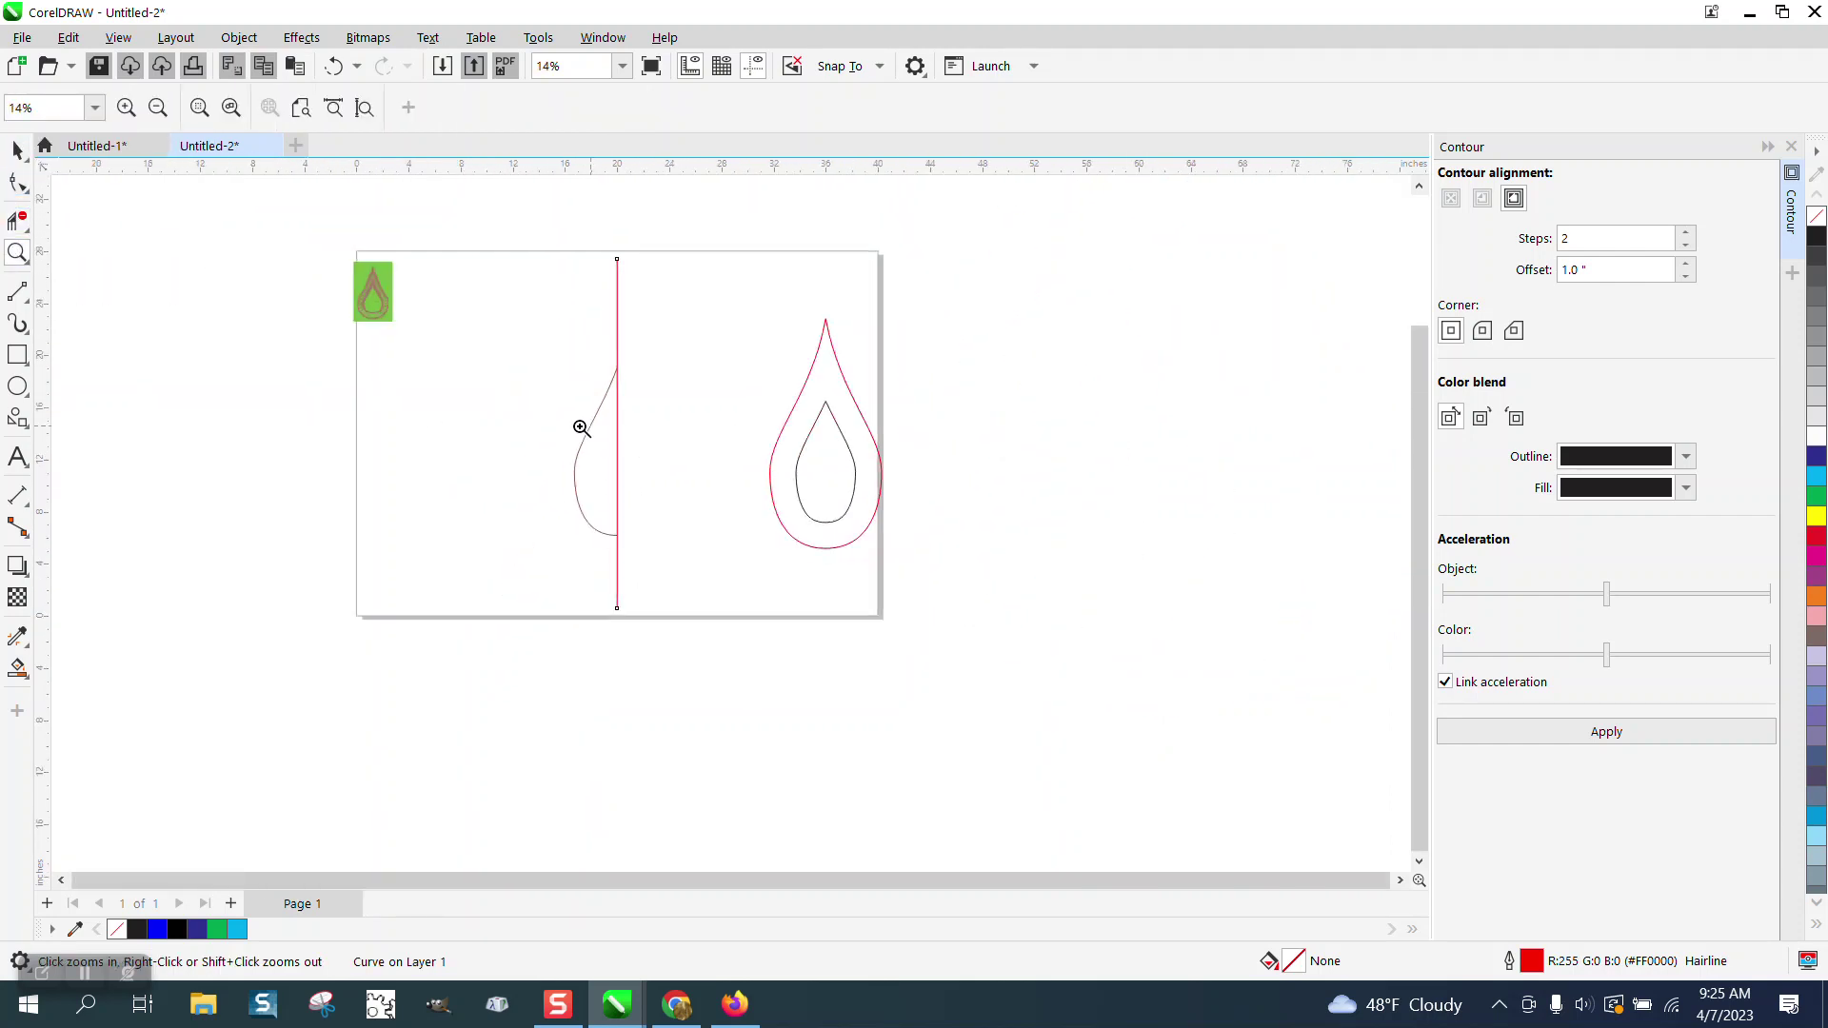
pyautogui.moveTo(370, 287); pyautogui.dragTo(420, 329)
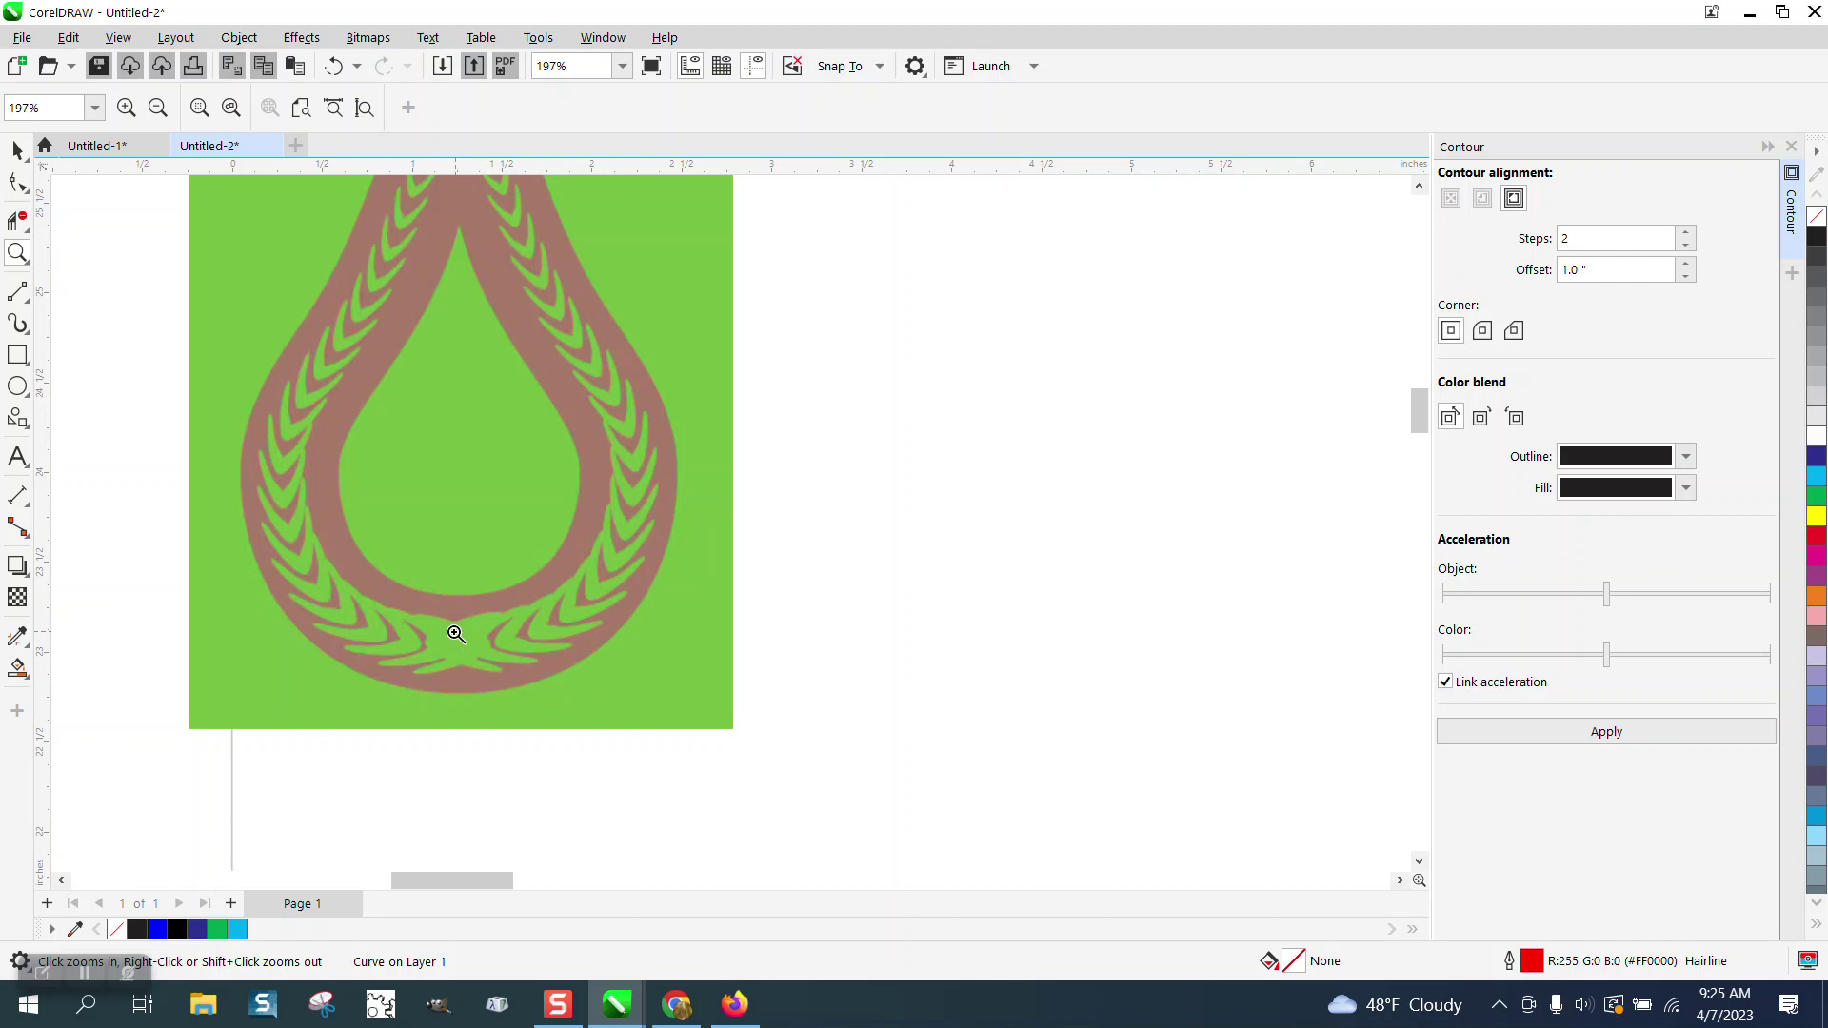
pyautogui.scroll(-5, 456, 634)
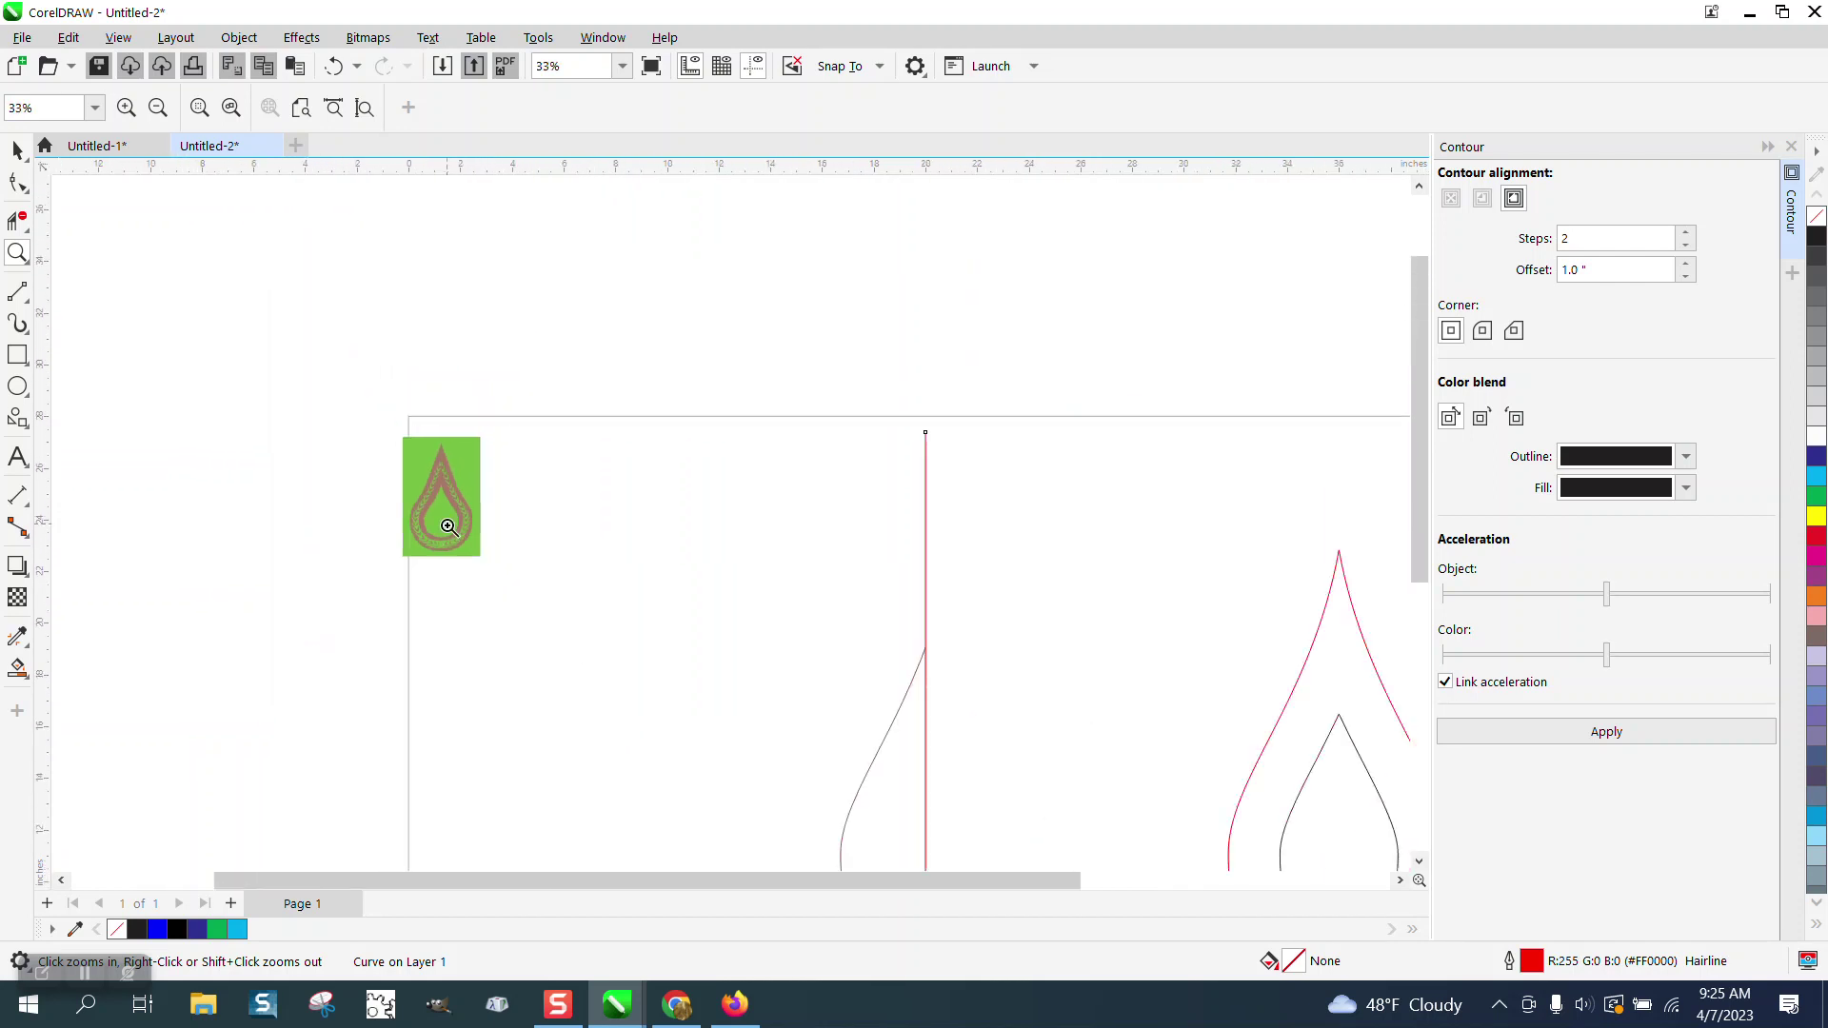
pyautogui.scroll(-3, 448, 527)
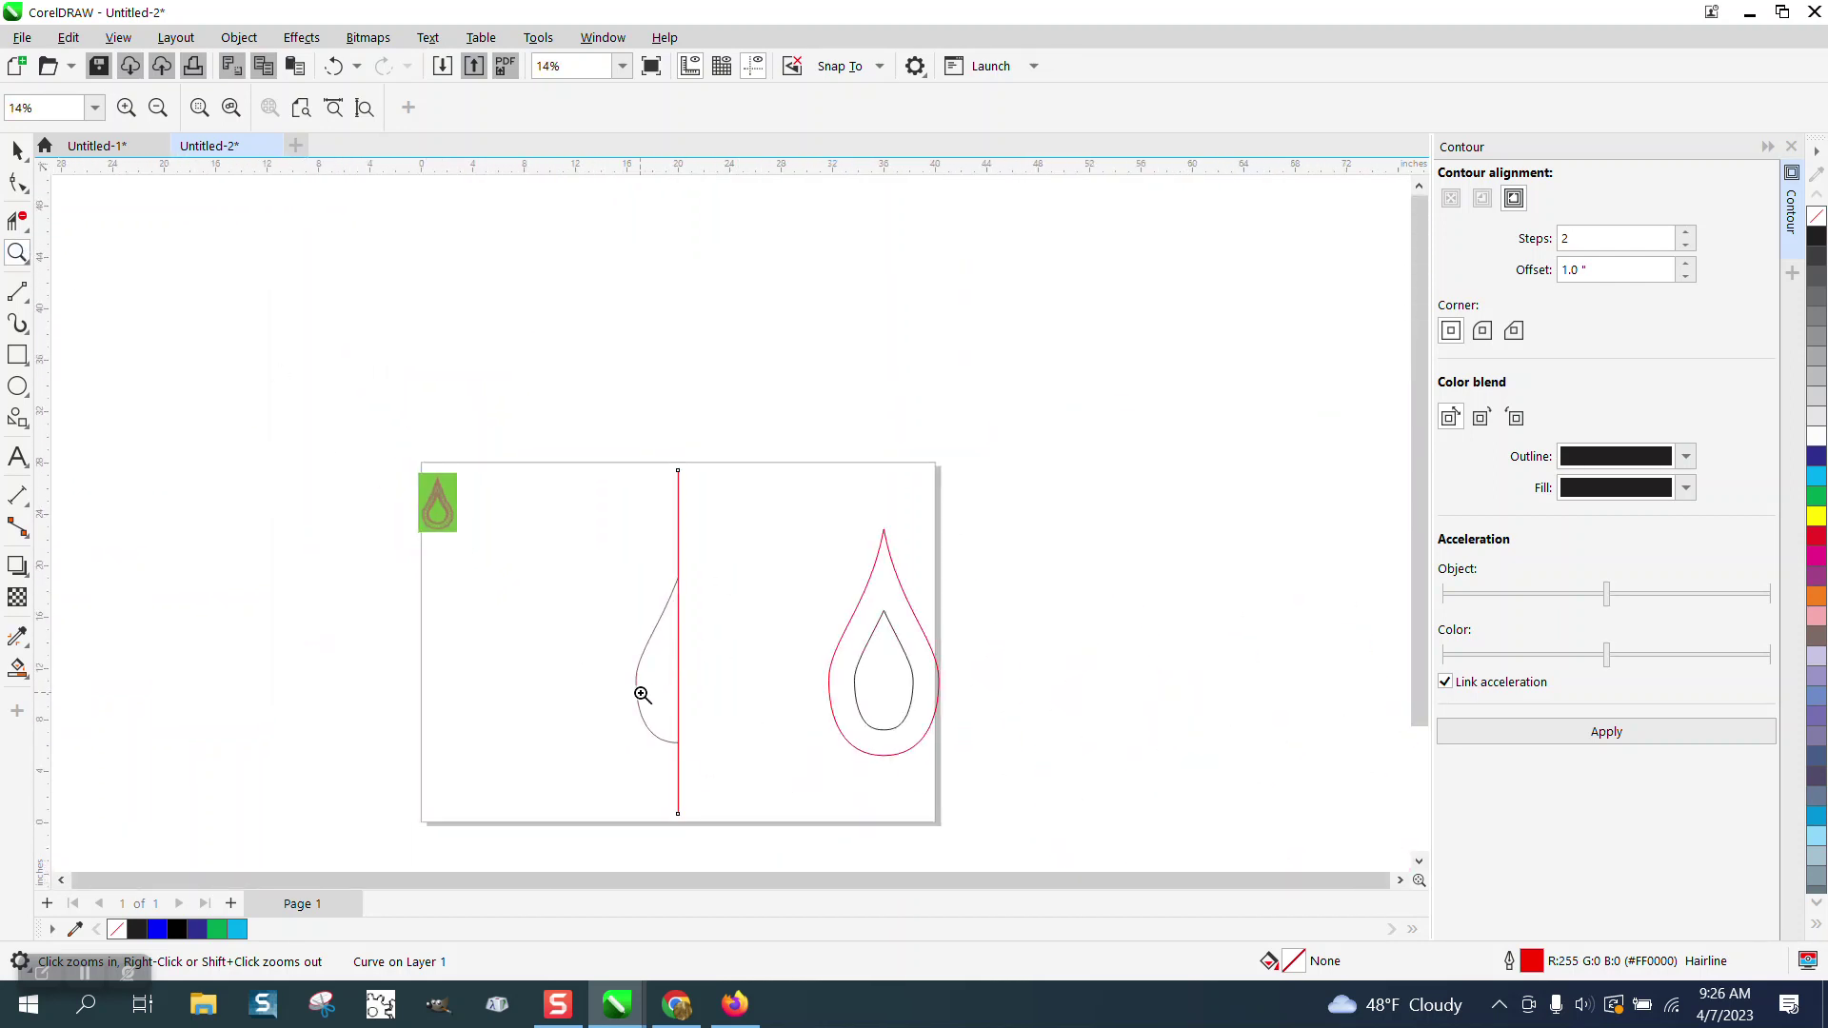
# Step: Delete the half-teardrop curve's end node at the red line
pyautogui.moveTo(642, 695); pyautogui.dragTo(731, 767)
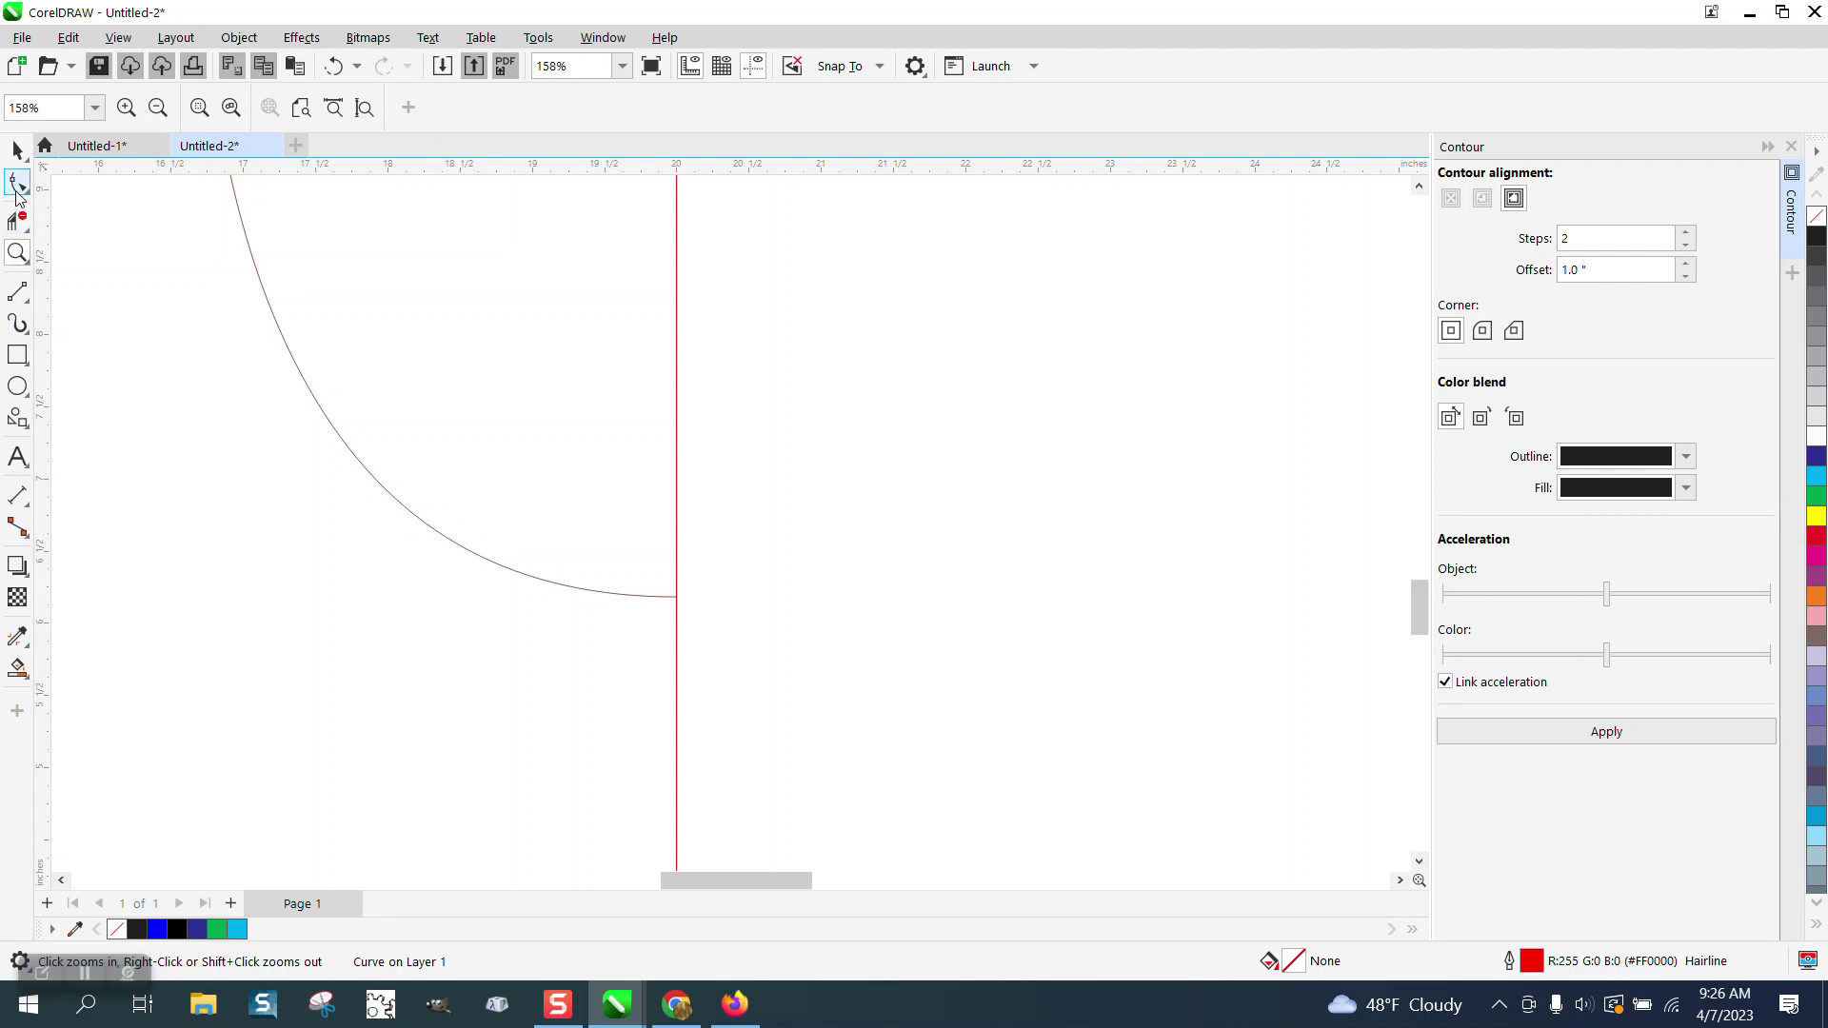
pyautogui.click(17, 183)
pyautogui.click(574, 587)
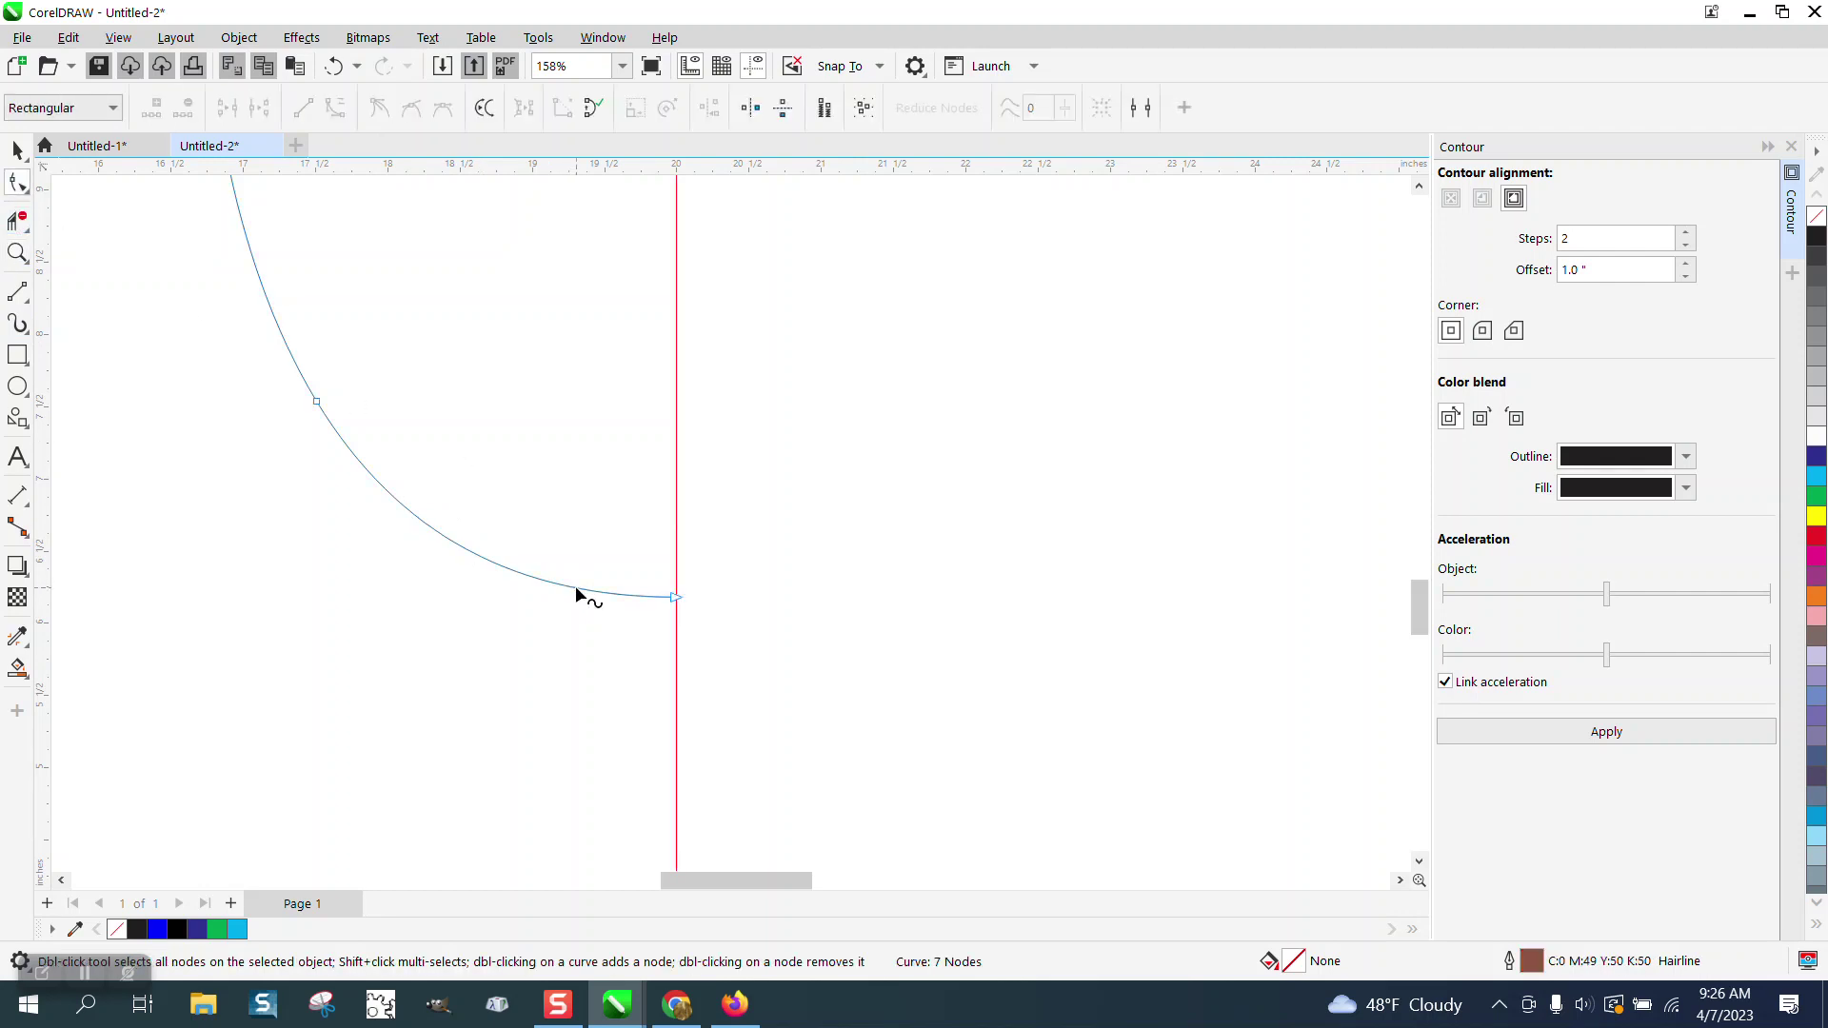
pyautogui.doubleClick(604, 591)
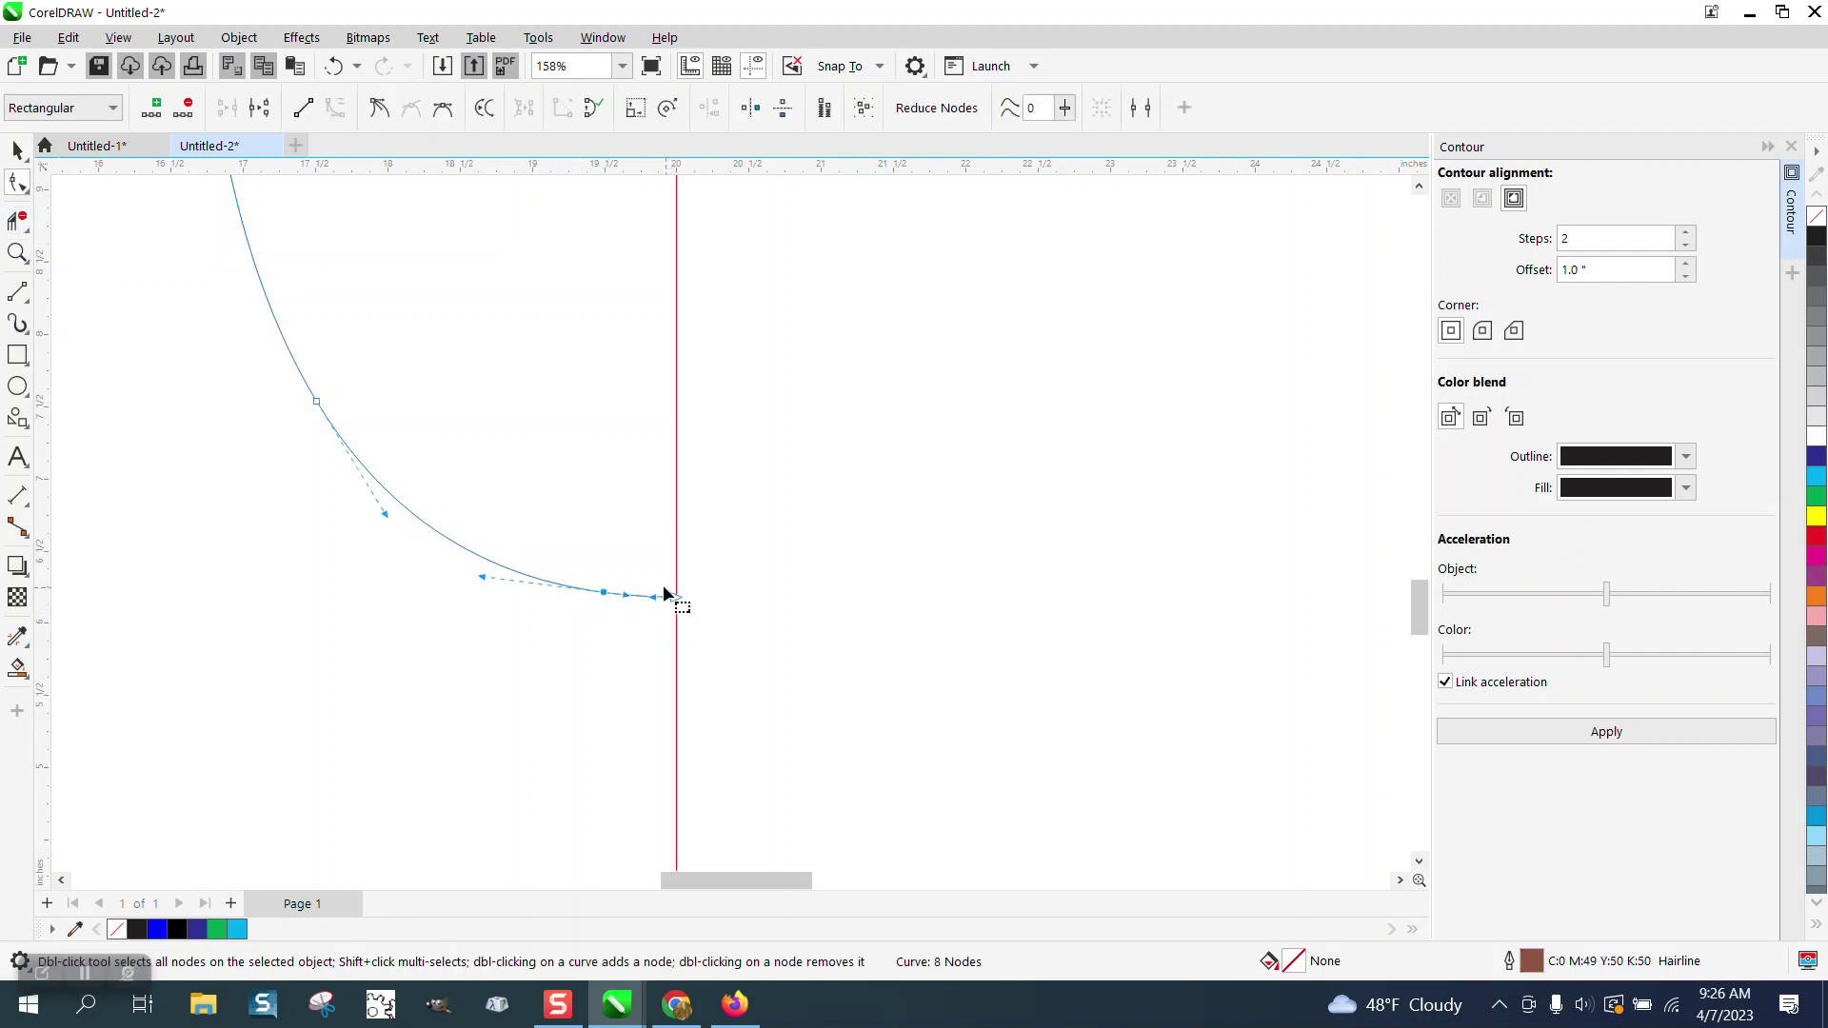
pyautogui.press('Delete')
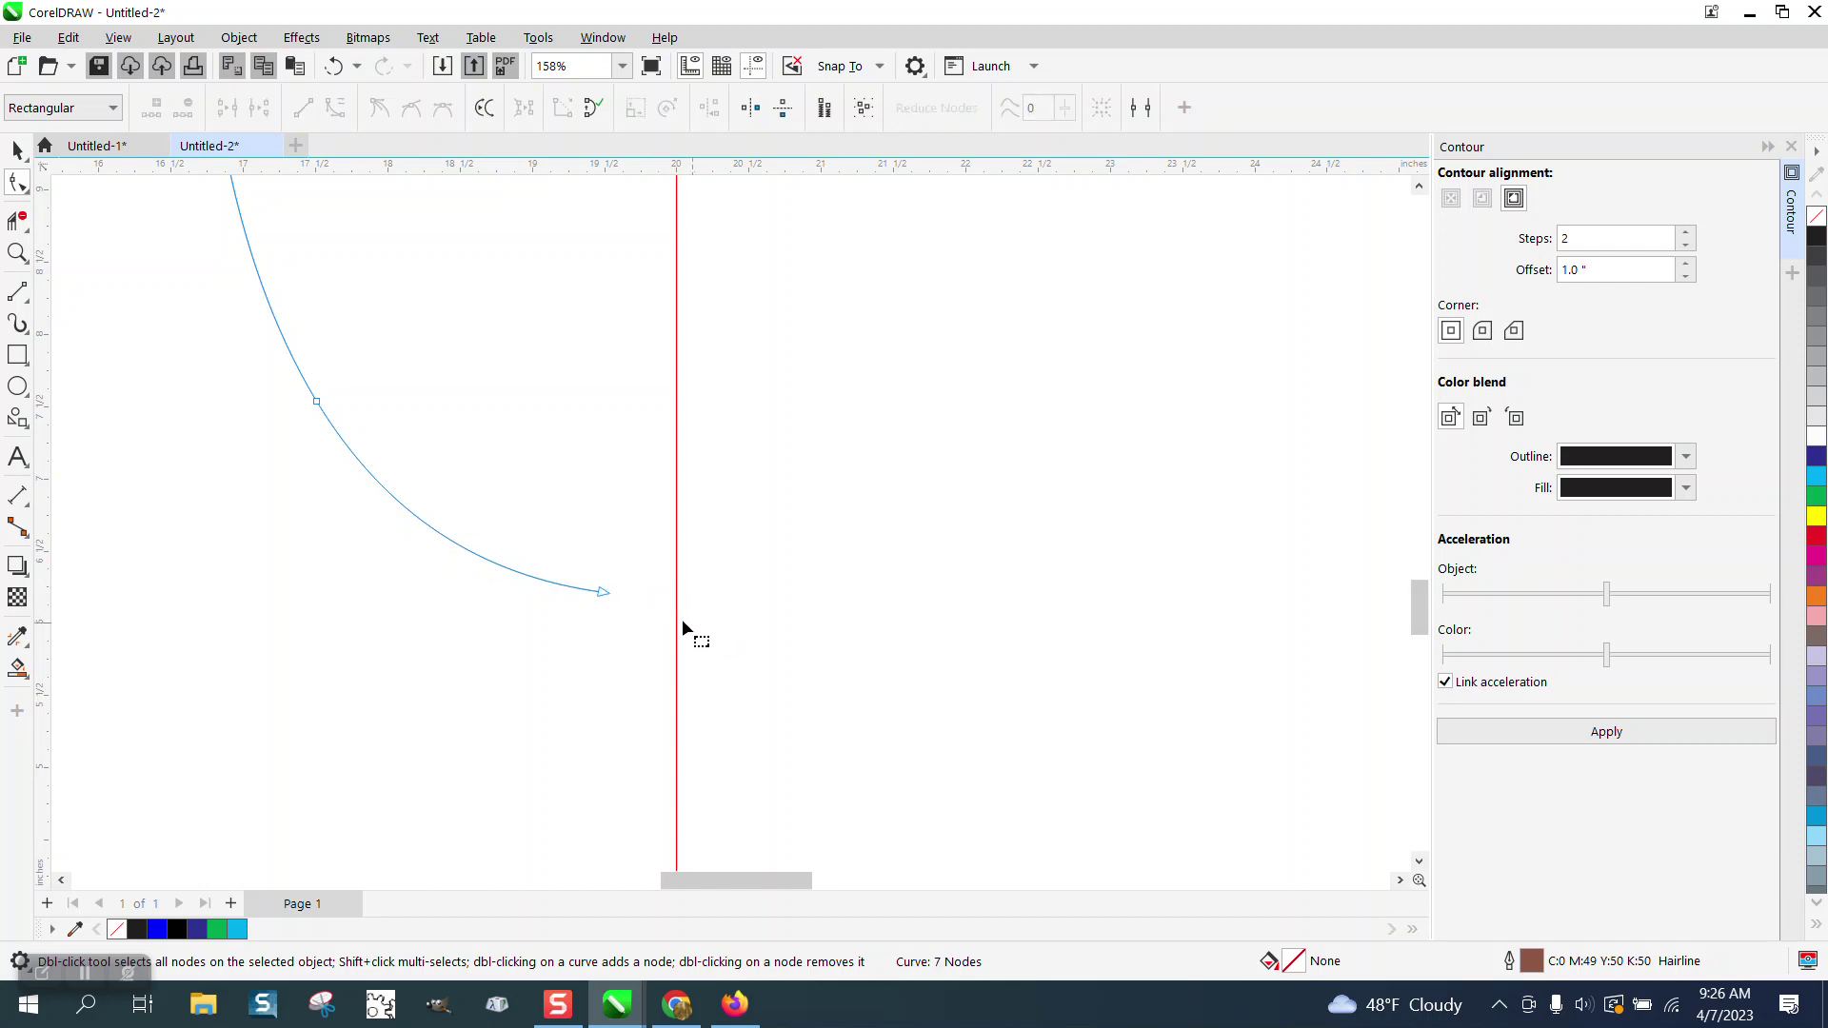
pyautogui.scroll(-5, 676, 647)
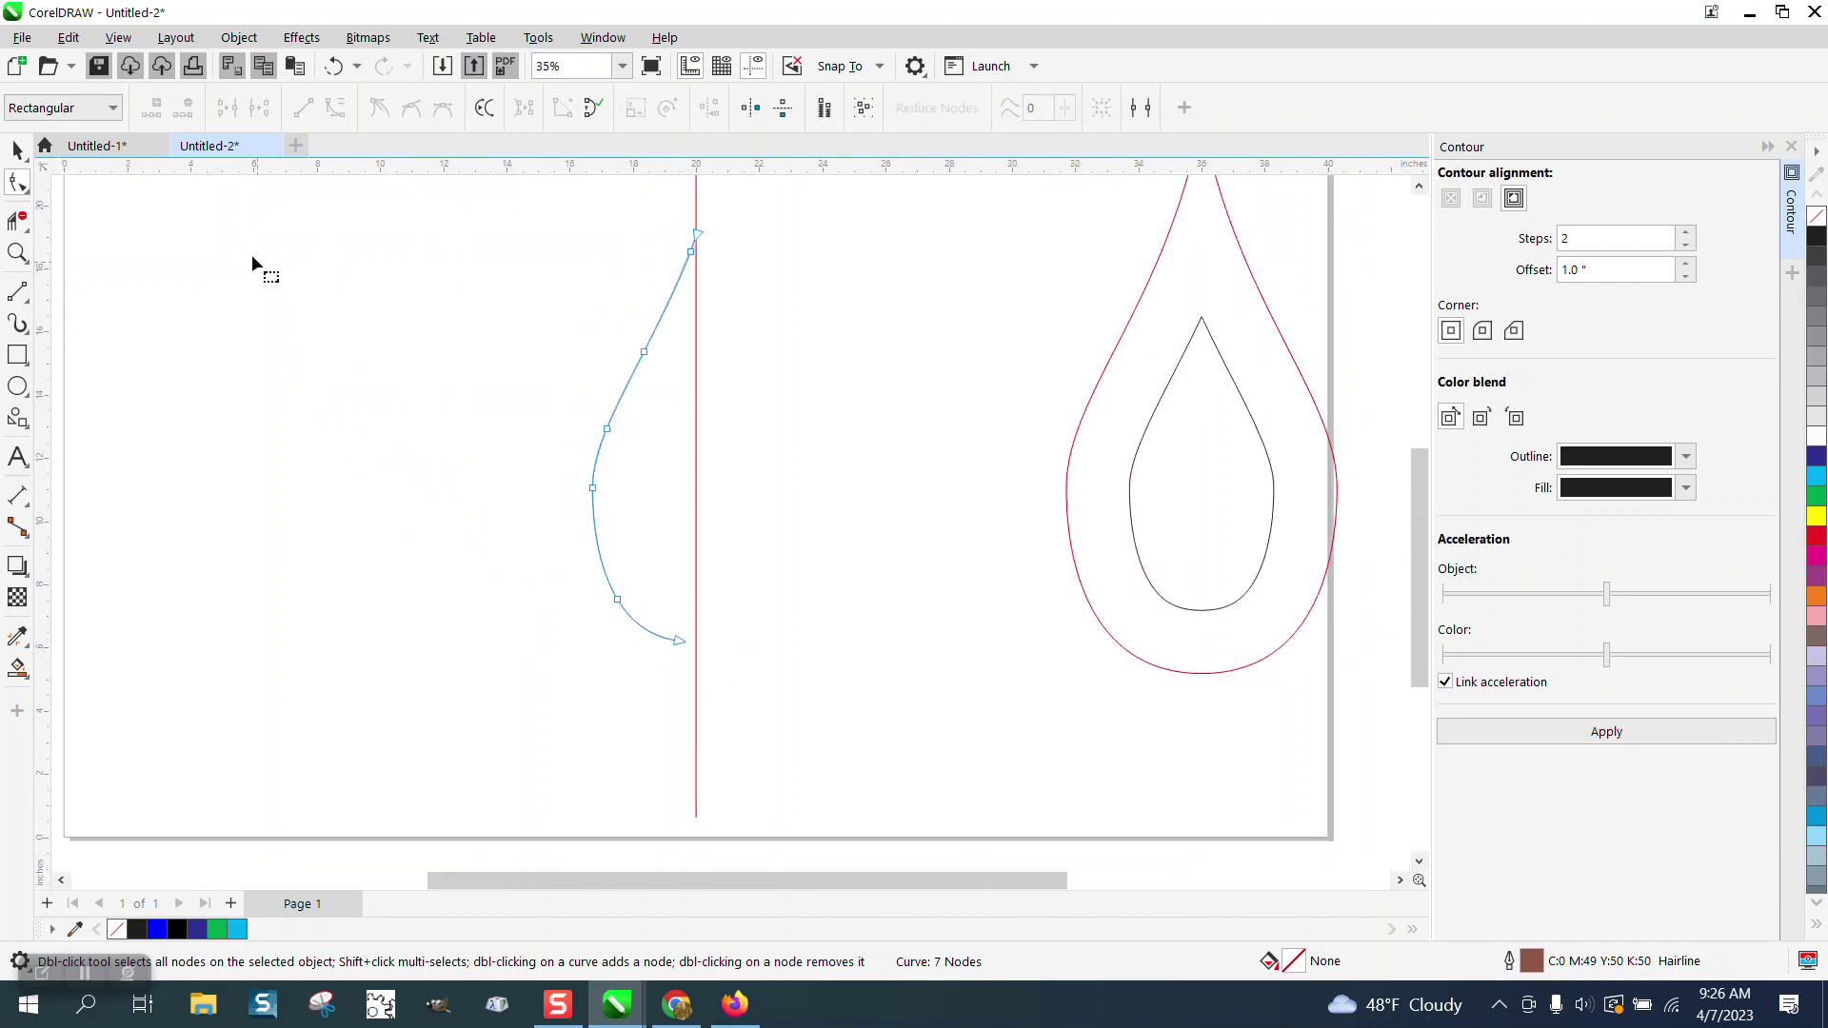
# Step: Delete the vertical red guideline
pyautogui.click(18, 150)
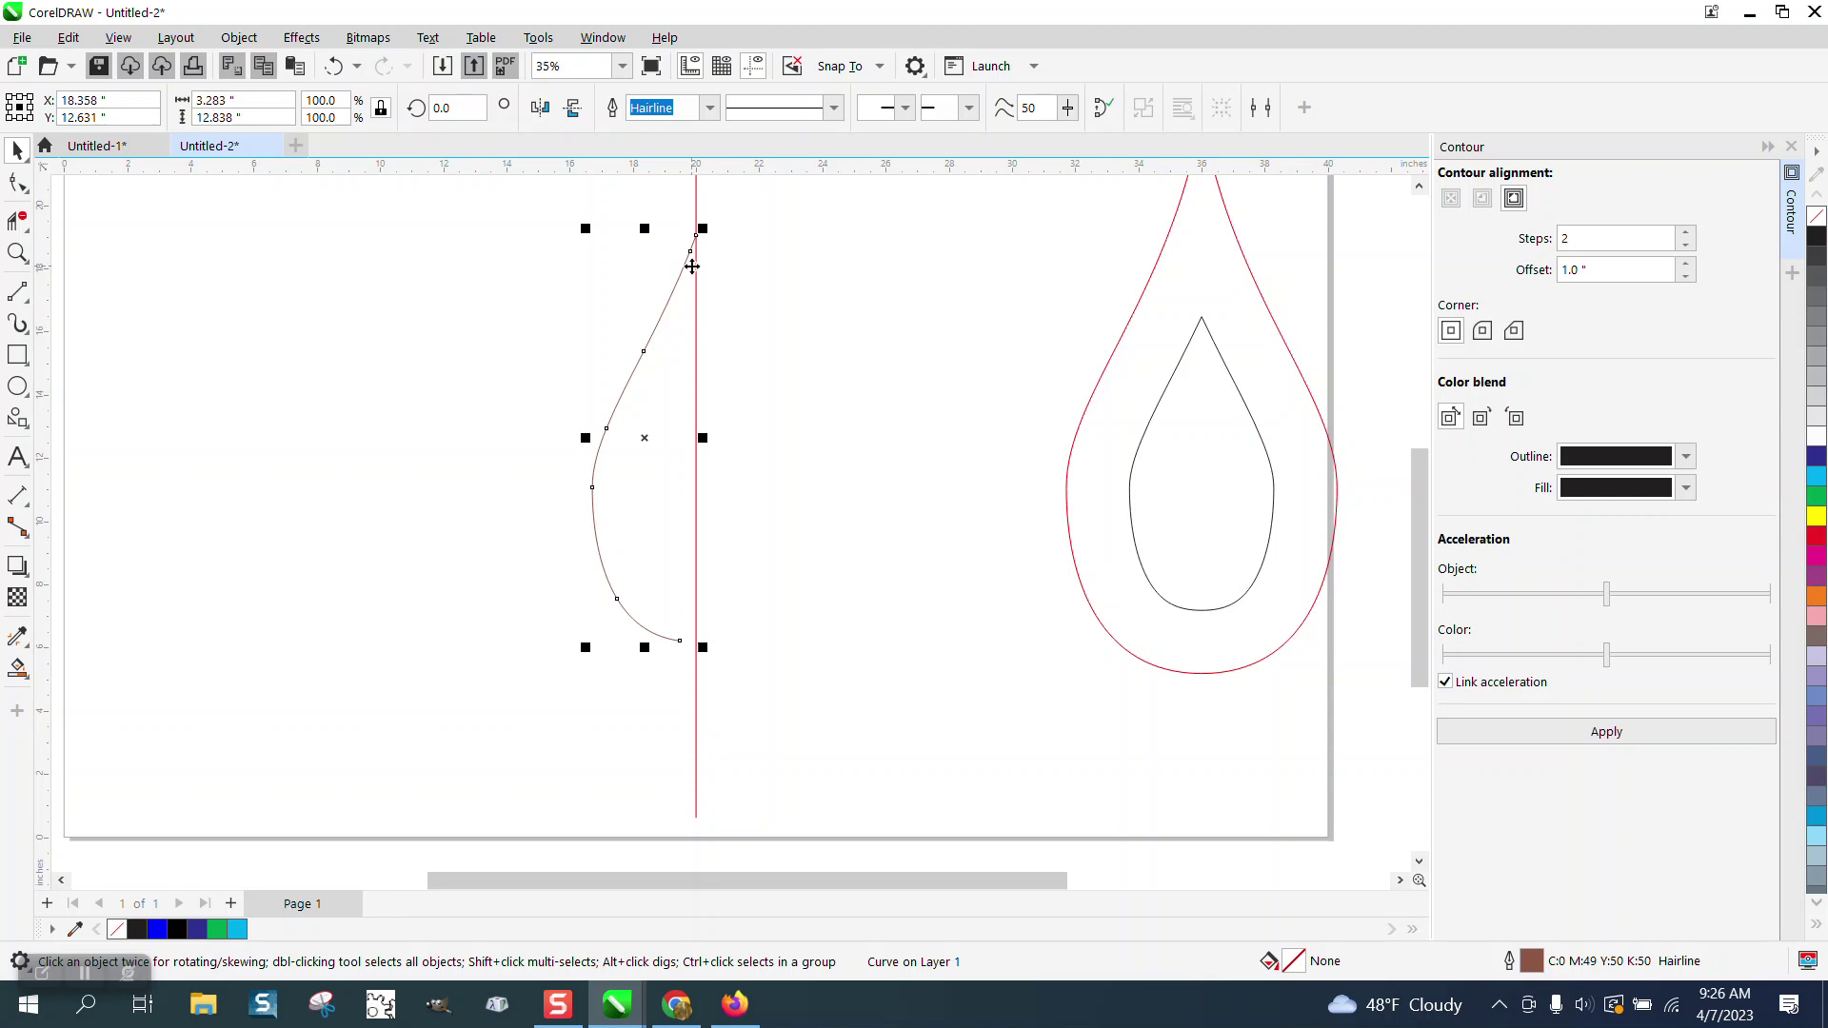
pyautogui.scroll(-2, 857, 484)
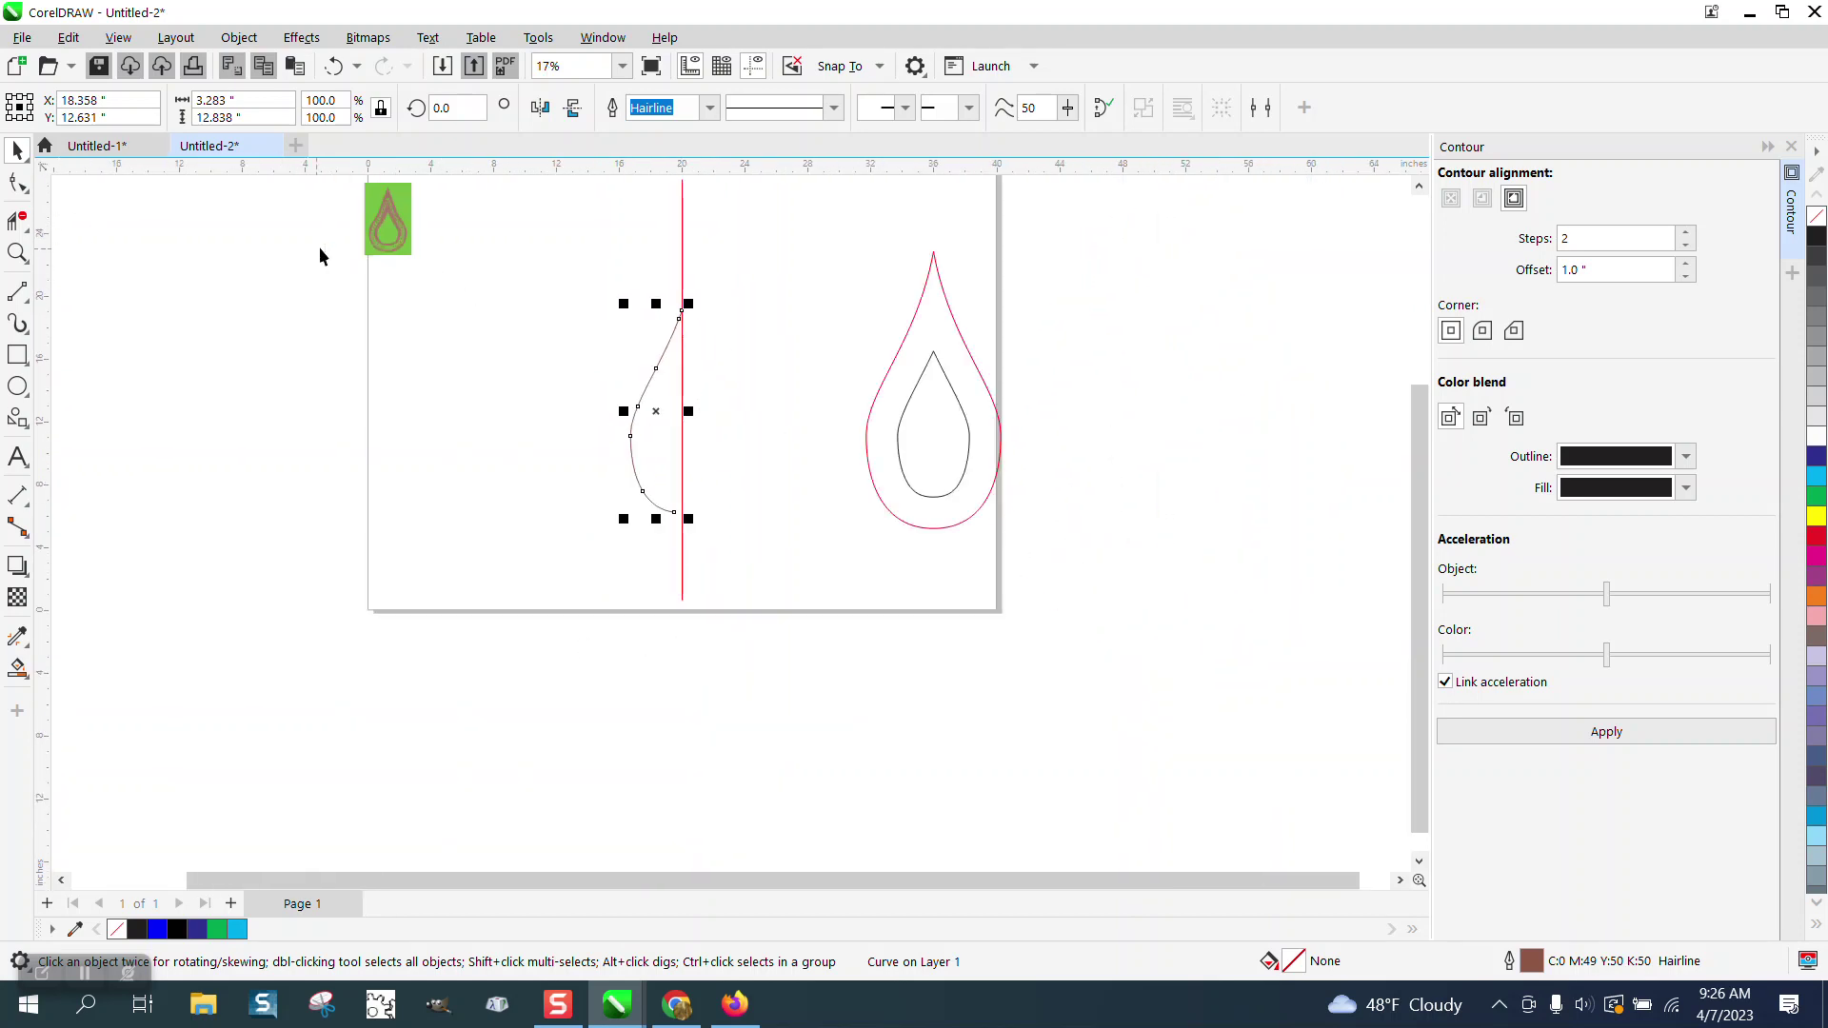
pyautogui.click(682, 265)
pyautogui.press('Delete')
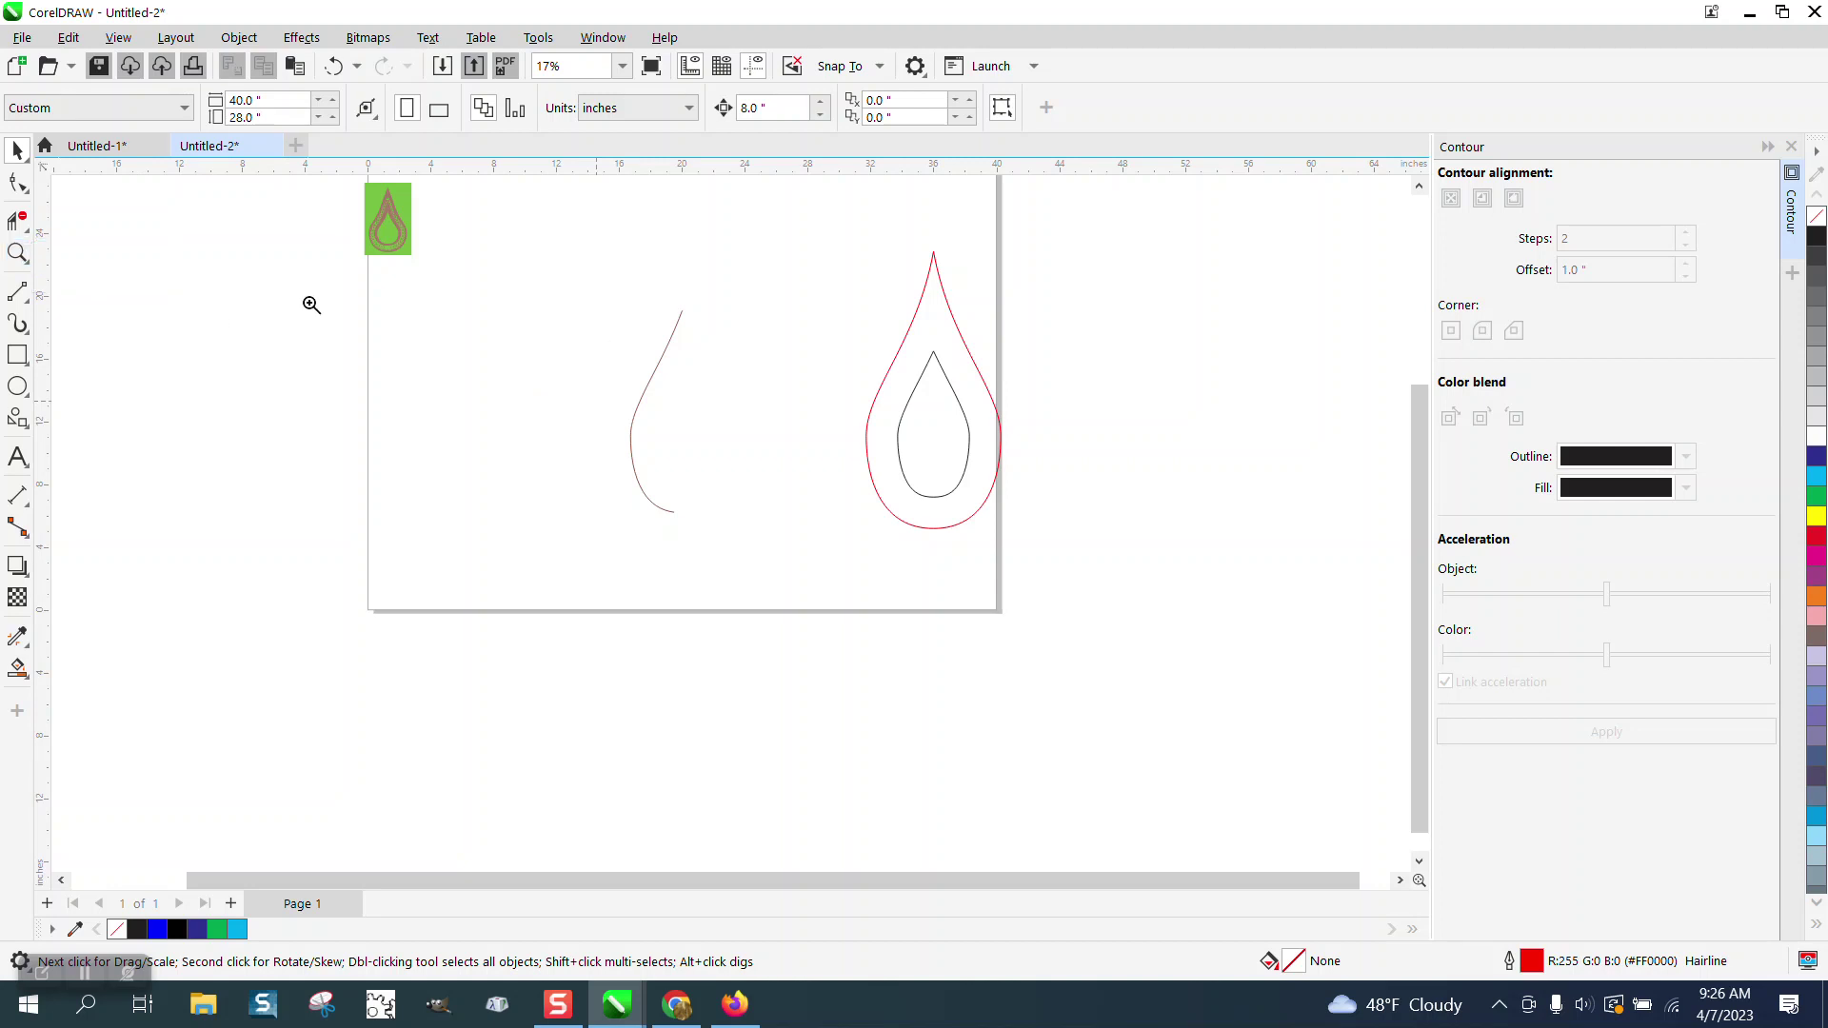
# Step: Draw a tall thin ellipse left of the curve and convert it to curves
pyautogui.press('z')
pyautogui.moveTo(626, 405); pyautogui.dragTo(918, 621)
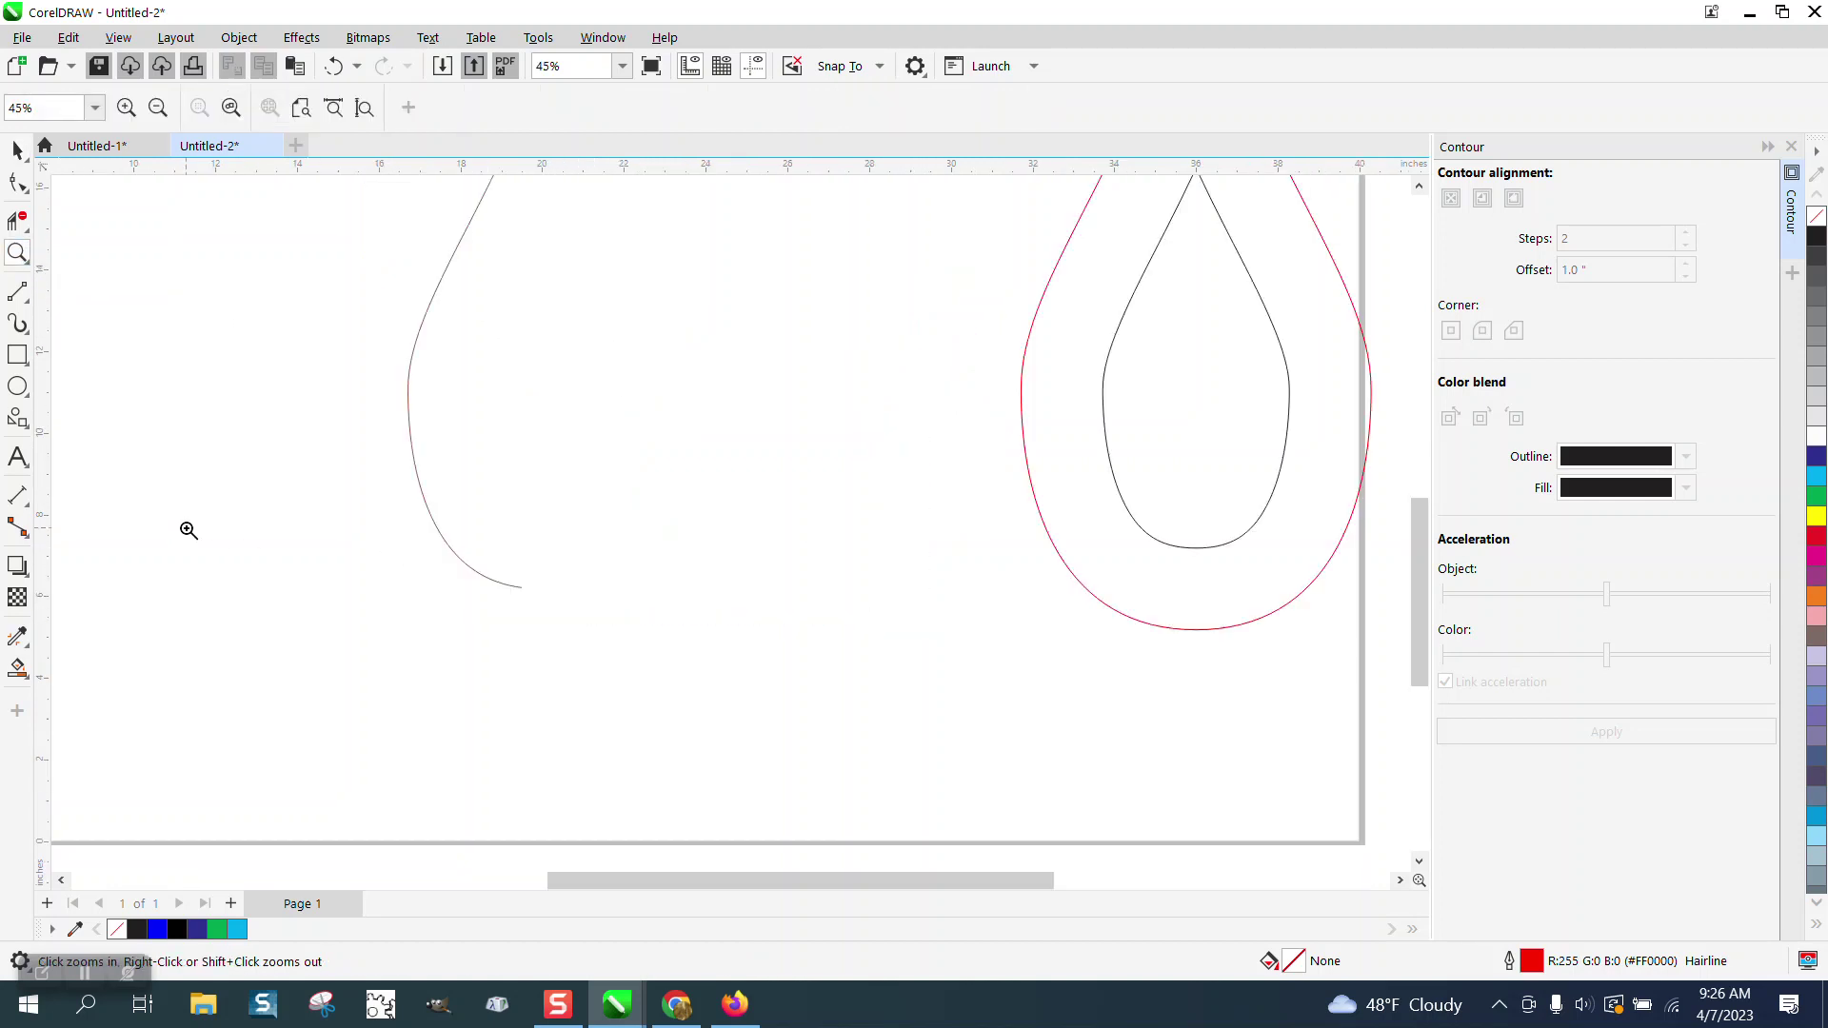
pyautogui.click(18, 386)
pyautogui.moveTo(314, 387); pyautogui.dragTo(315, 445)
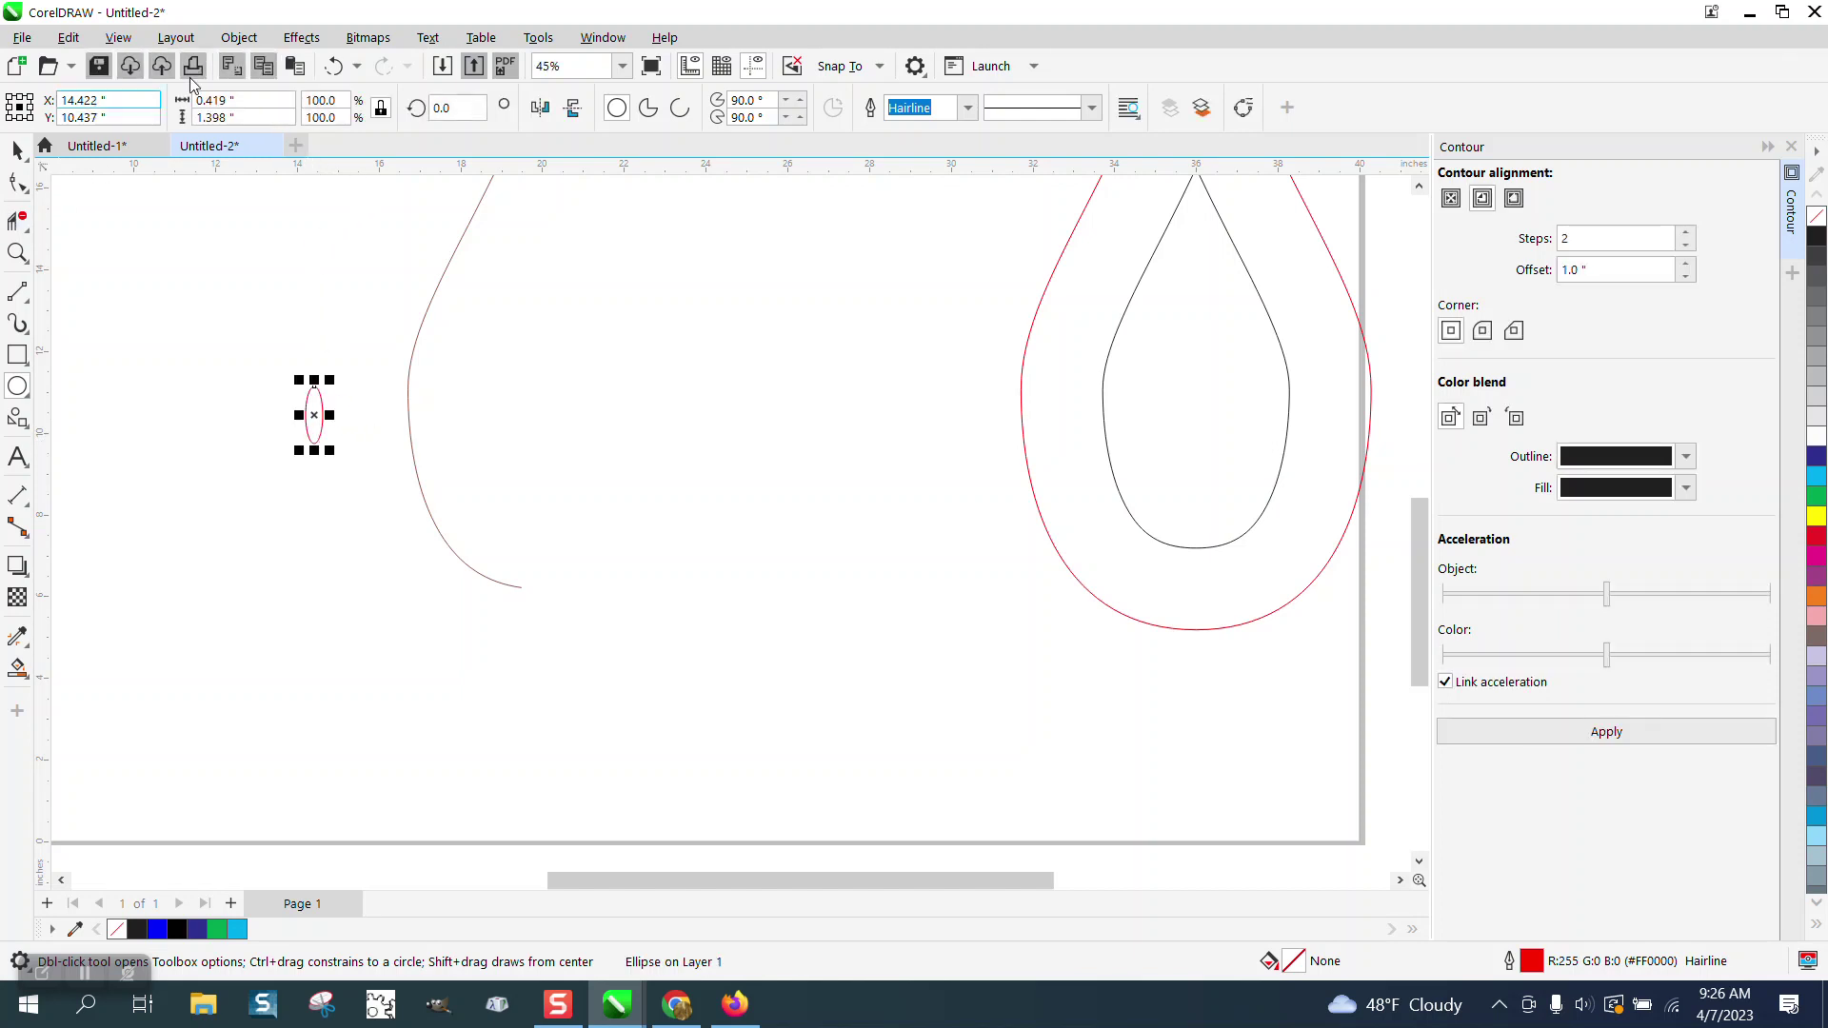
pyautogui.click(239, 37)
pyautogui.click(295, 599)
# Step: Reshape the ellipse's nodes into a curved leaf shape
pyautogui.click(17, 252)
pyautogui.moveTo(276, 370); pyautogui.dragTo(450, 511)
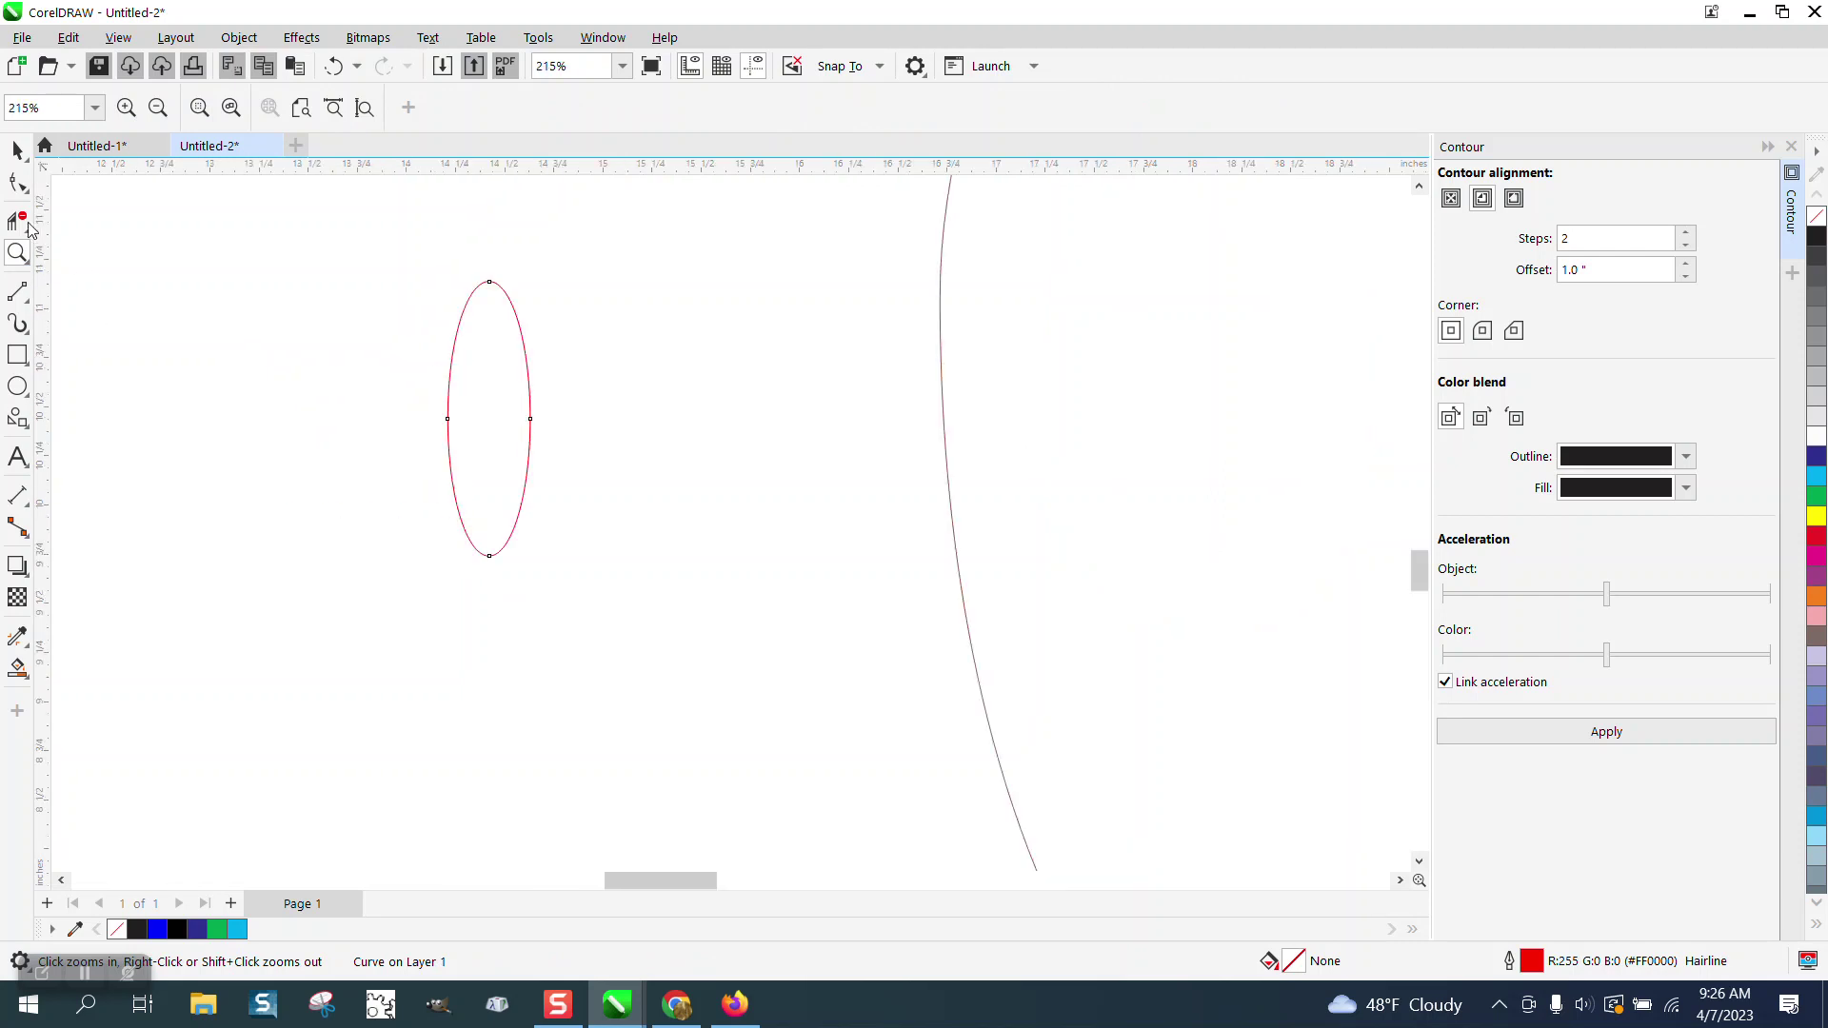
pyautogui.click(17, 181)
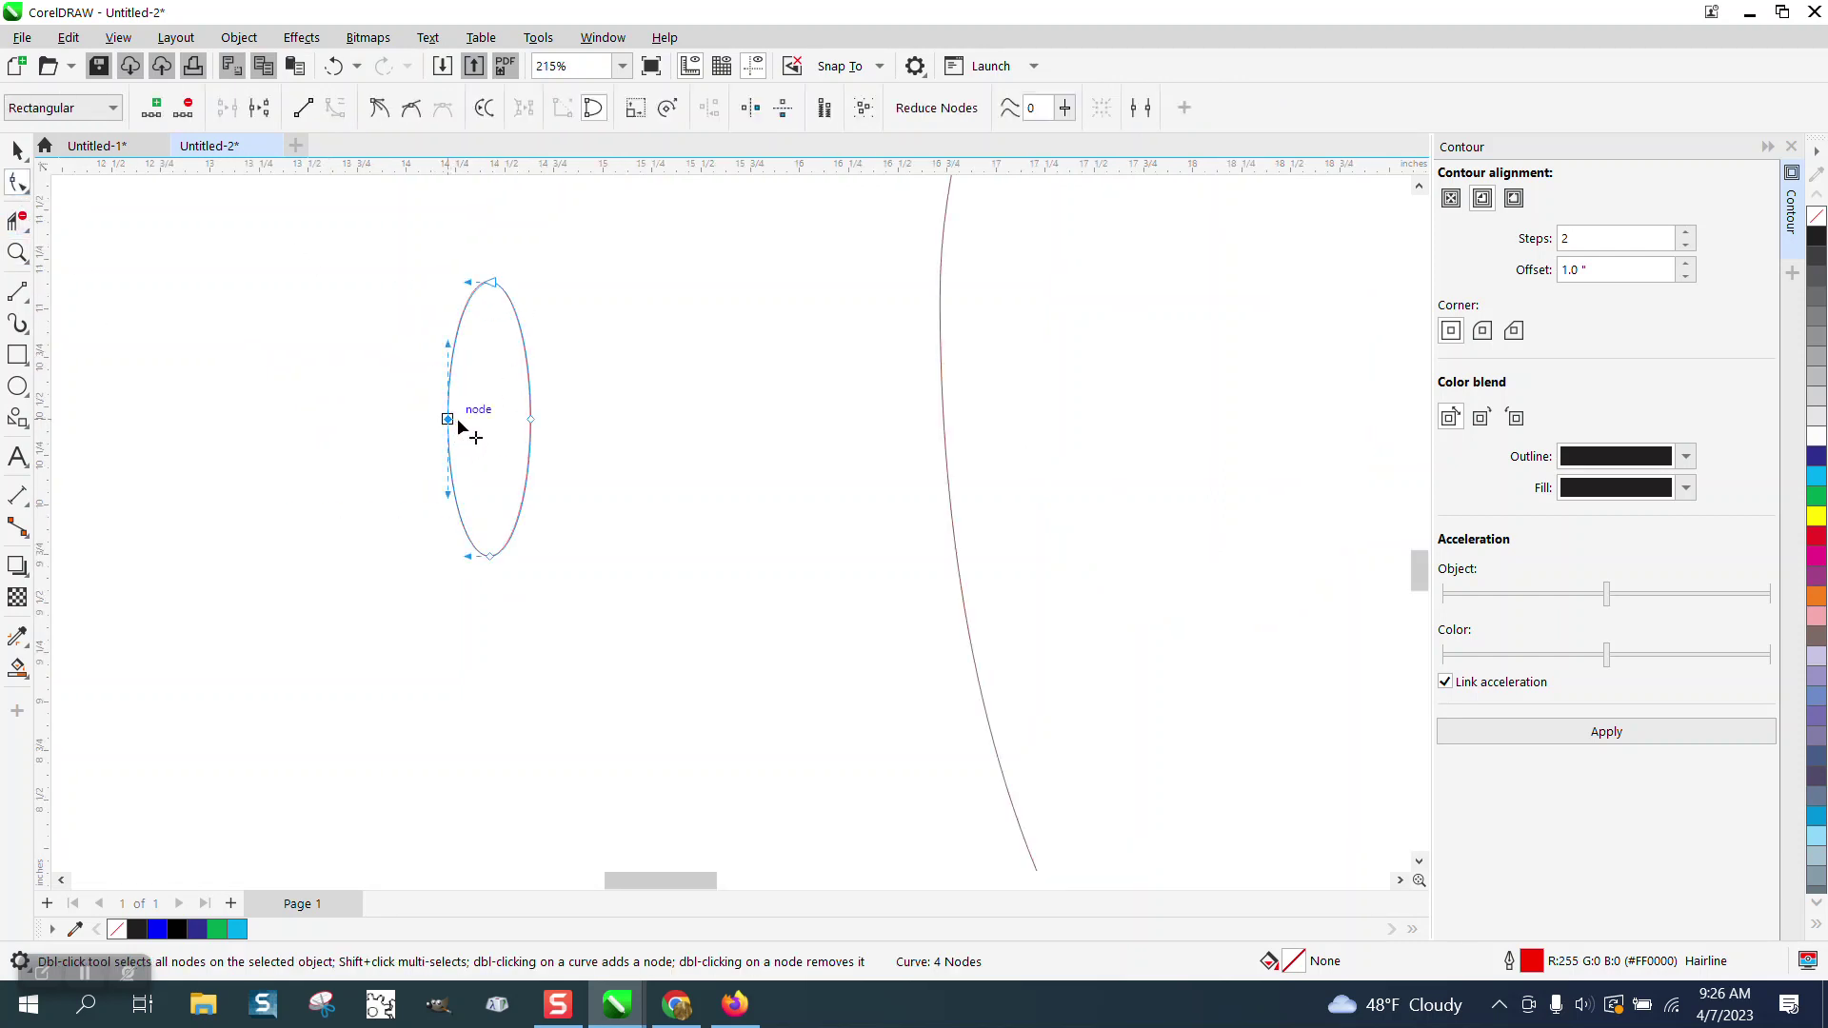
pyautogui.moveTo(458, 422); pyautogui.dragTo(477, 420)
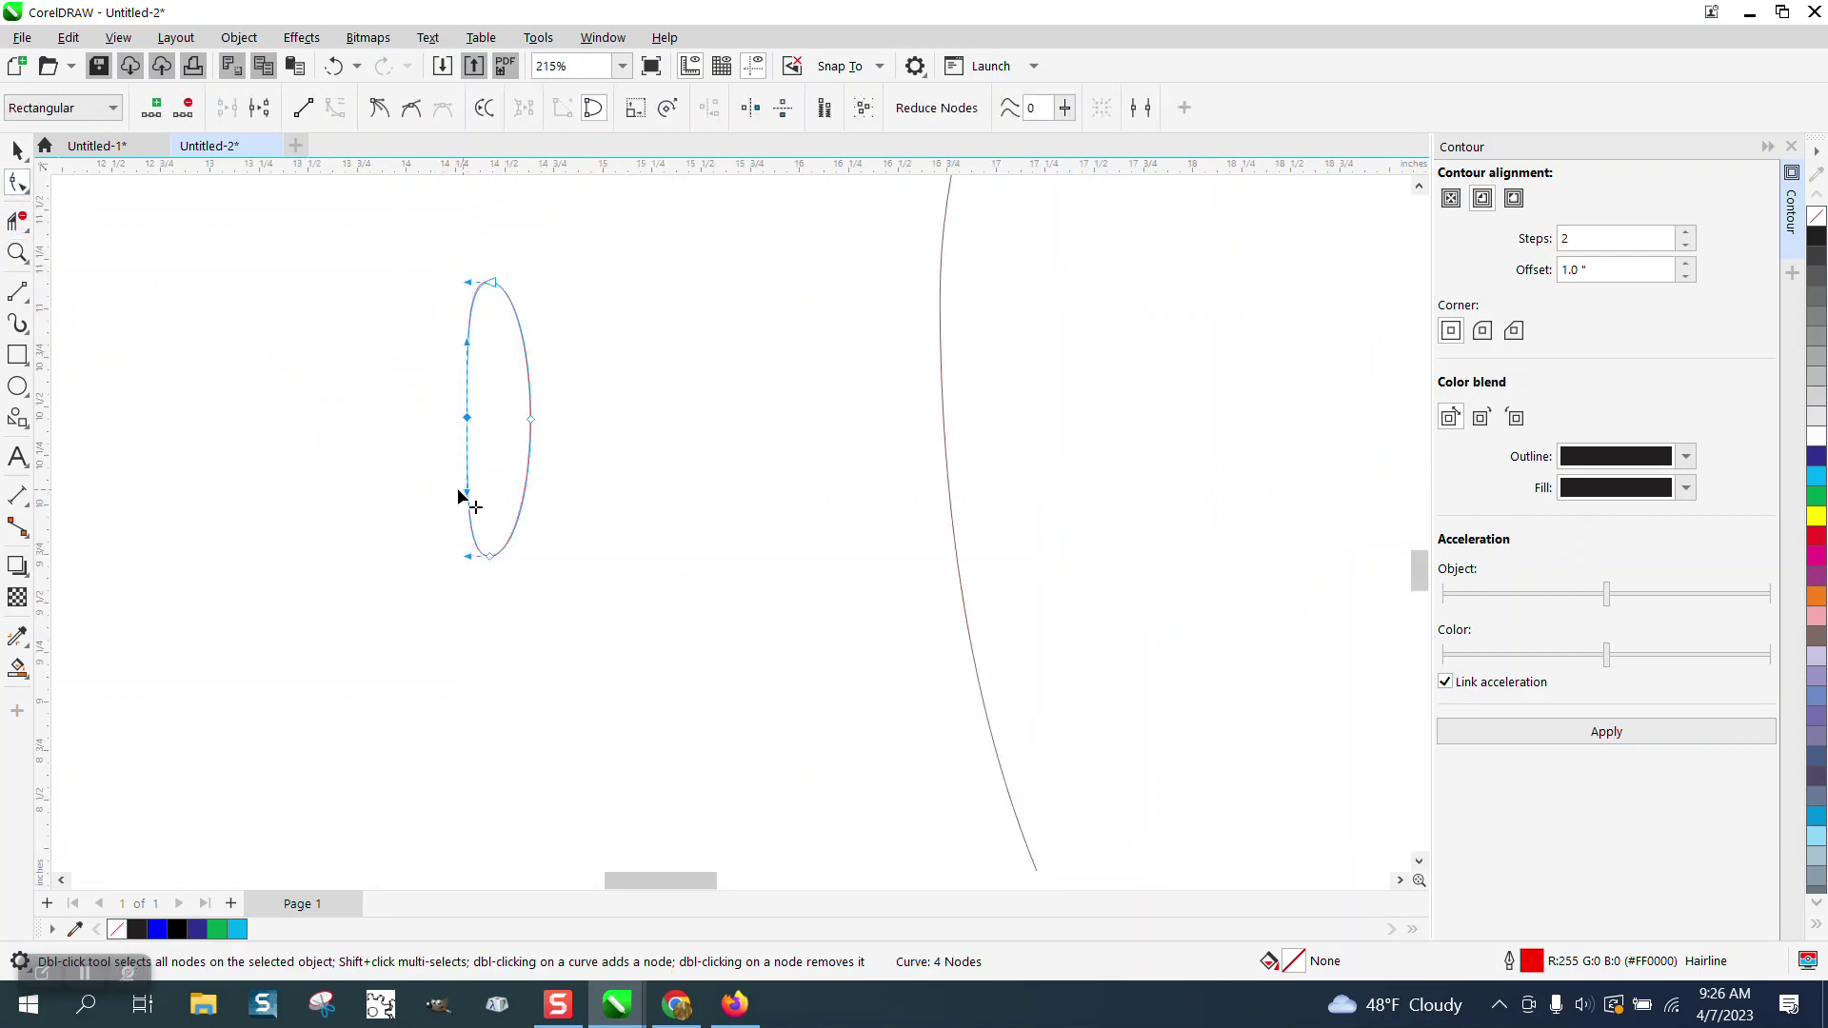
pyautogui.moveTo(458, 495); pyautogui.dragTo(444, 496)
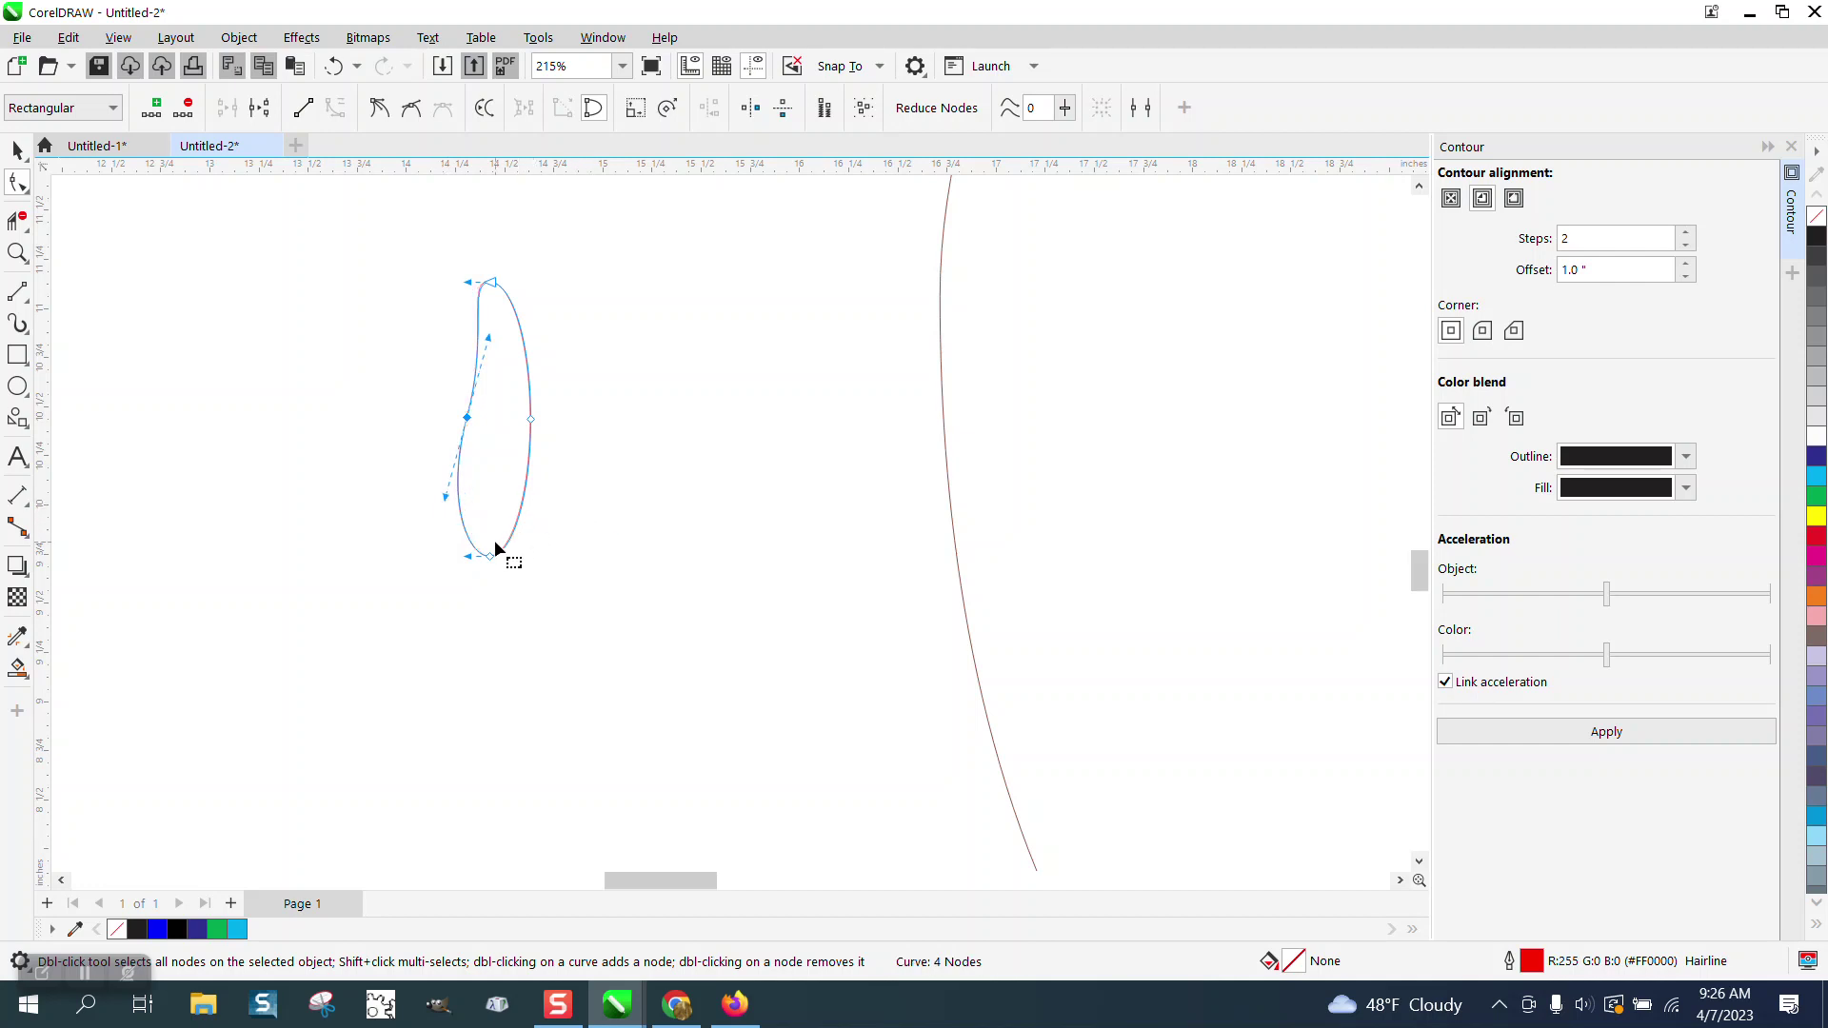
pyautogui.moveTo(484, 344); pyautogui.dragTo(517, 354)
# Step: Rotate the leaf shape to about 326°
pyautogui.click(17, 150)
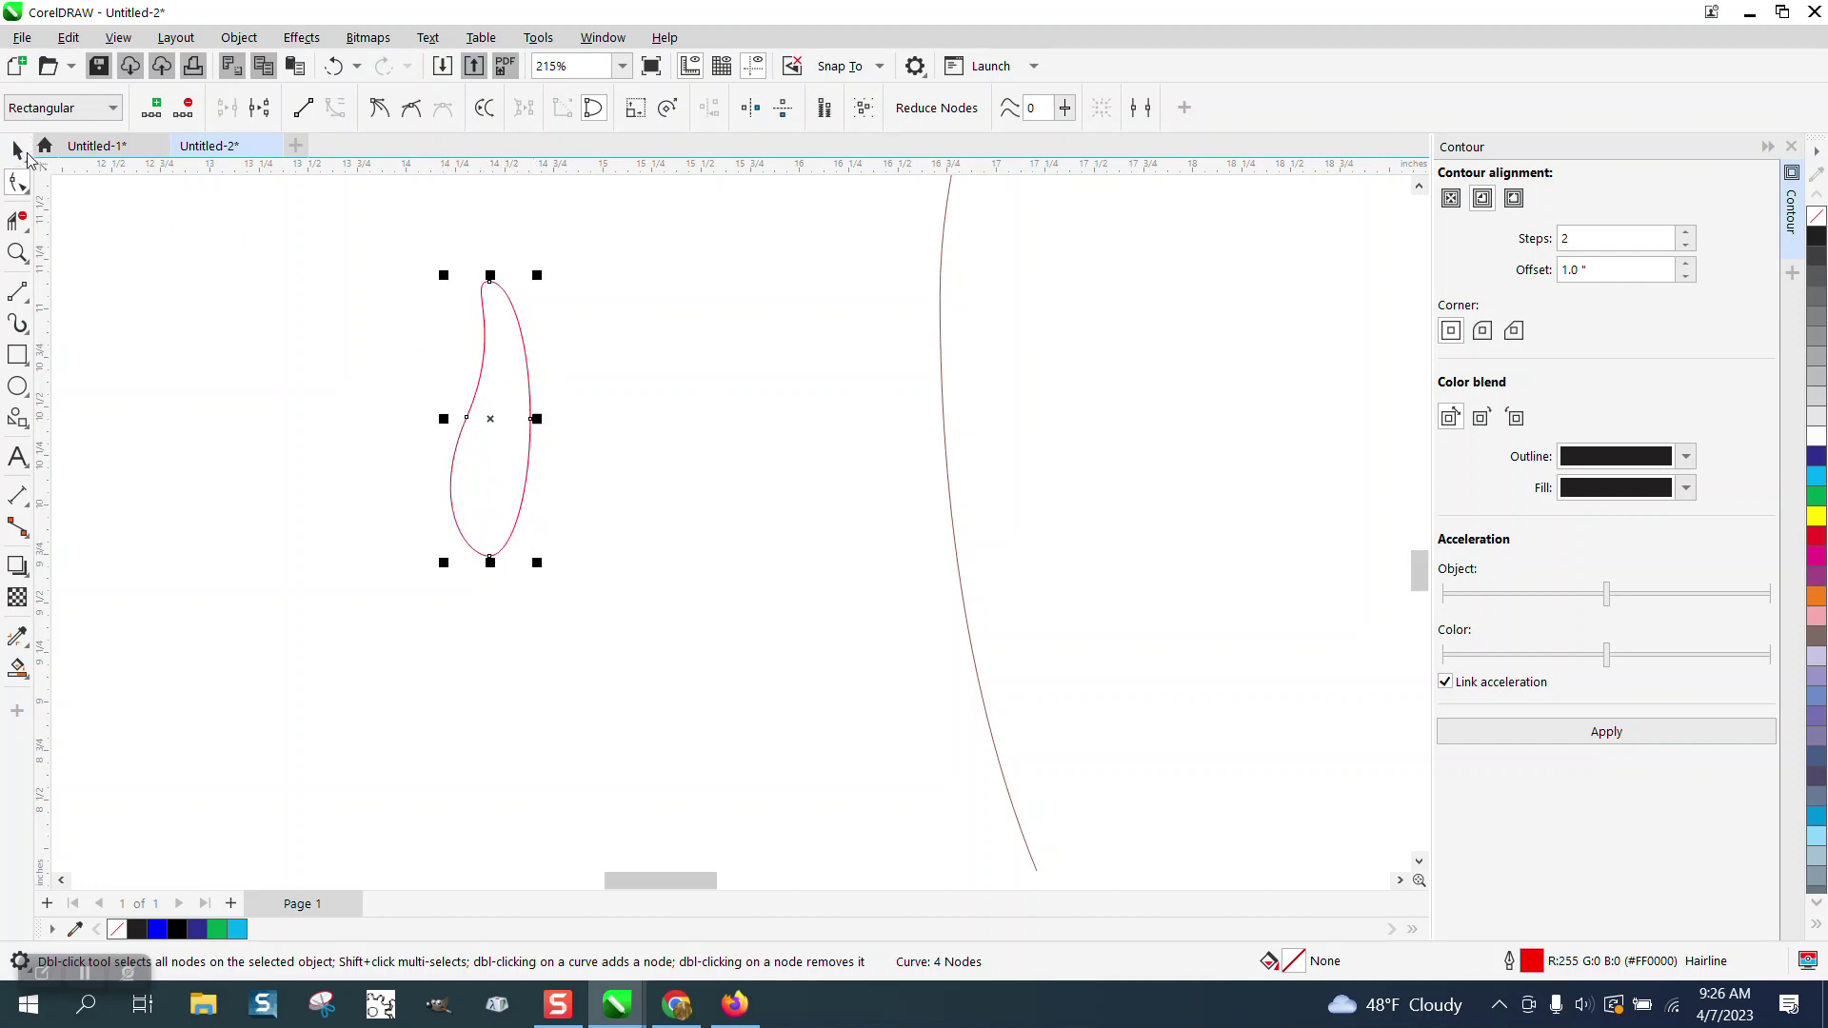
pyautogui.click(521, 385)
pyautogui.moveTo(544, 275); pyautogui.dragTo(602, 341)
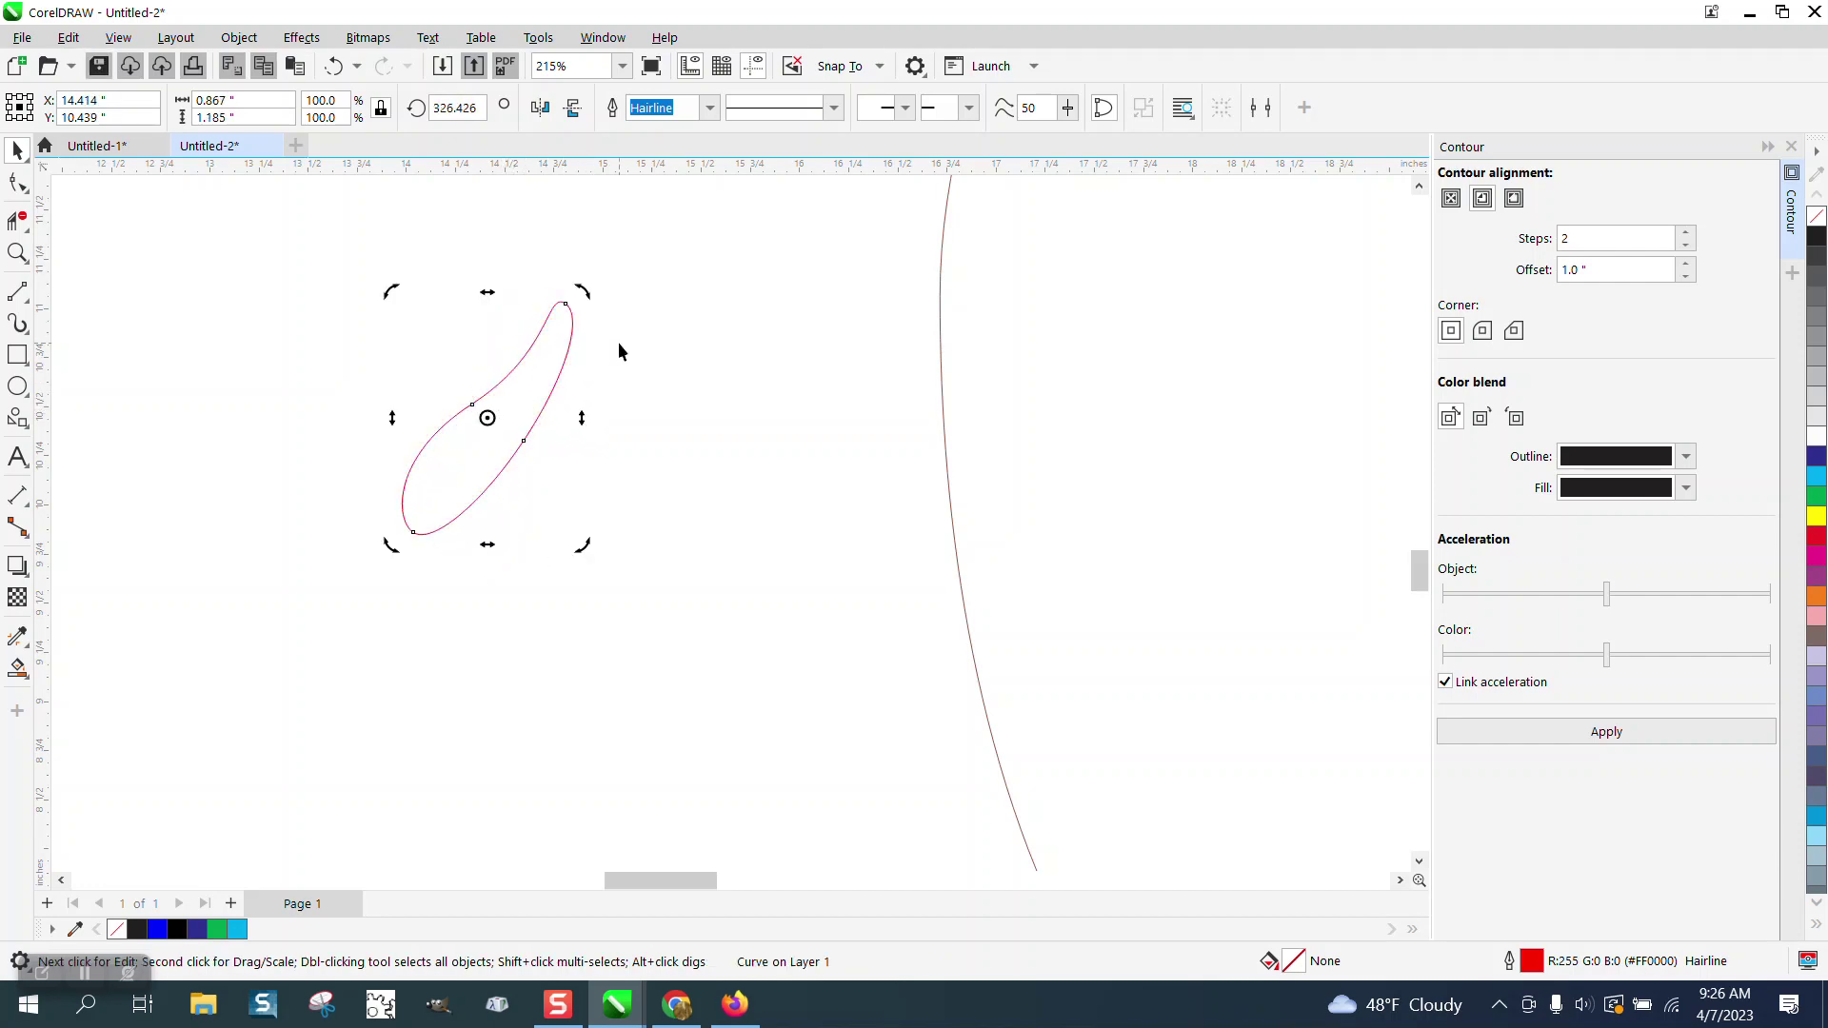
# Step: Mirror a copy of the leaf to the left and weld both into a V
pyautogui.click(629, 396)
pyautogui.click(560, 397)
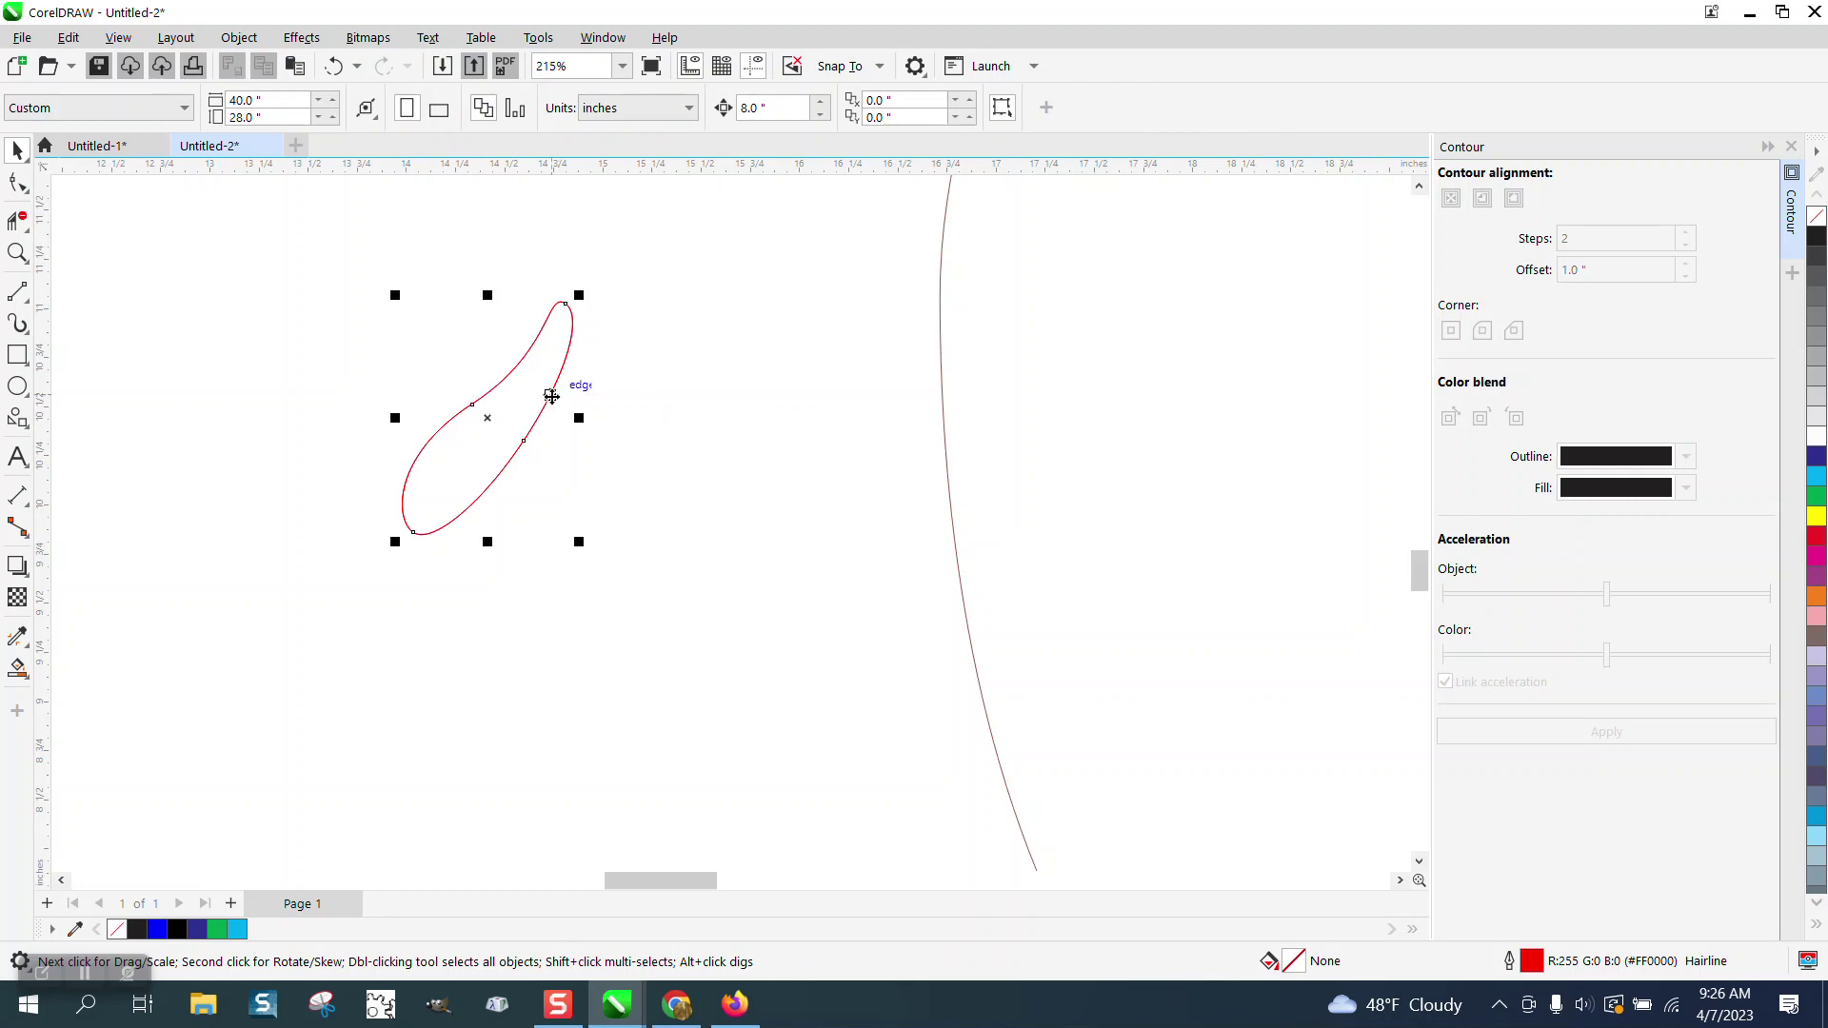
pyautogui.moveTo(579, 419); pyautogui.dragTo(408, 418)
pyautogui.click(388, 387)
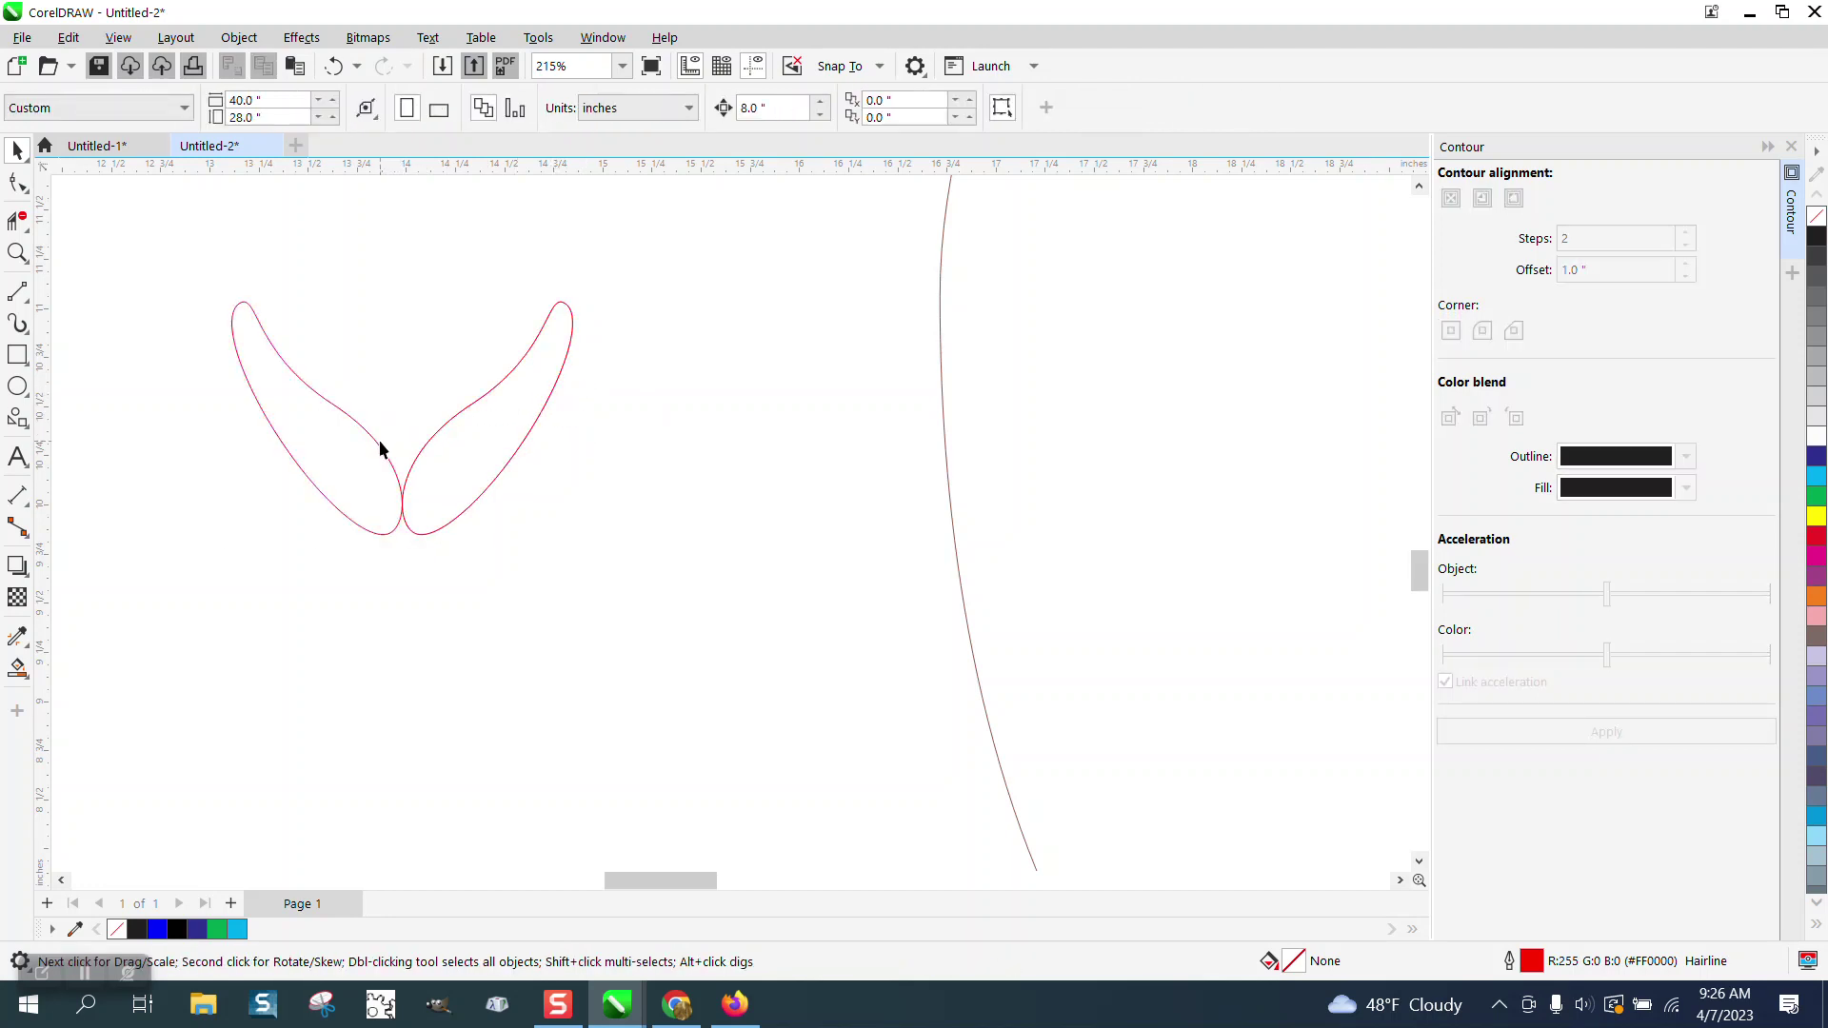
pyautogui.click(379, 451)
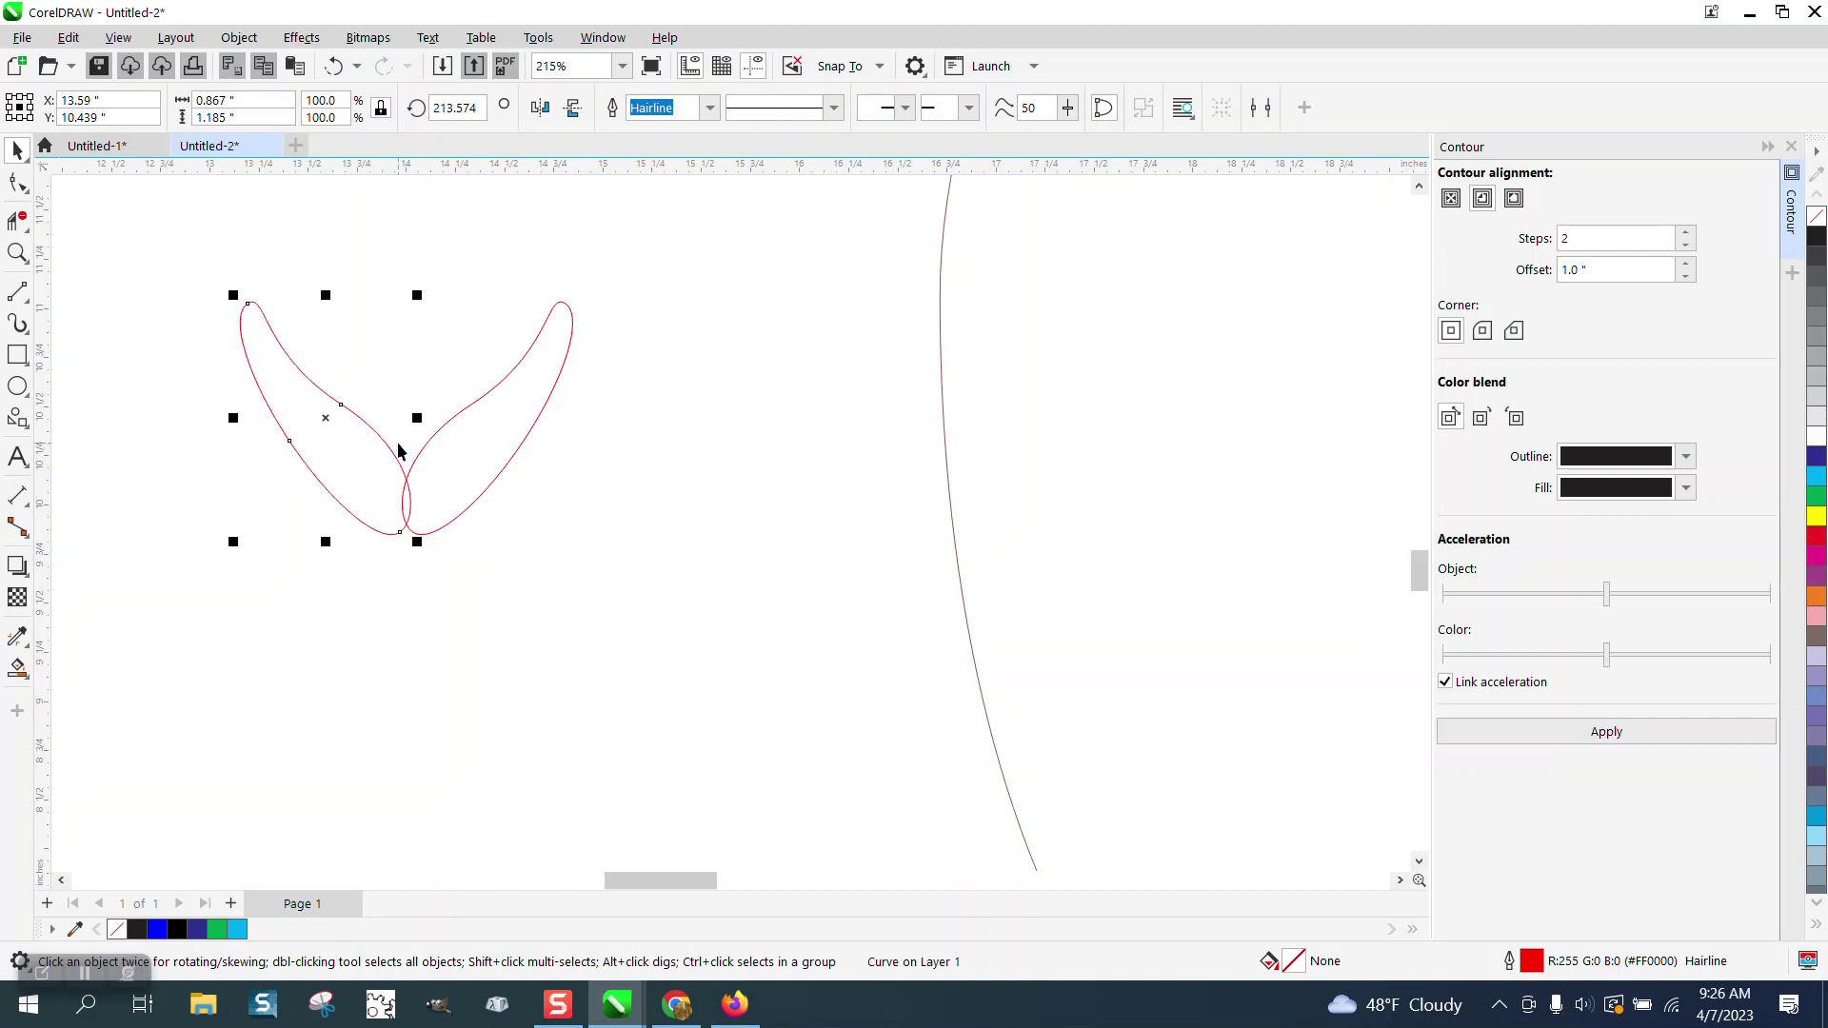
pyautogui.moveTo(206, 252); pyautogui.dragTo(707, 569)
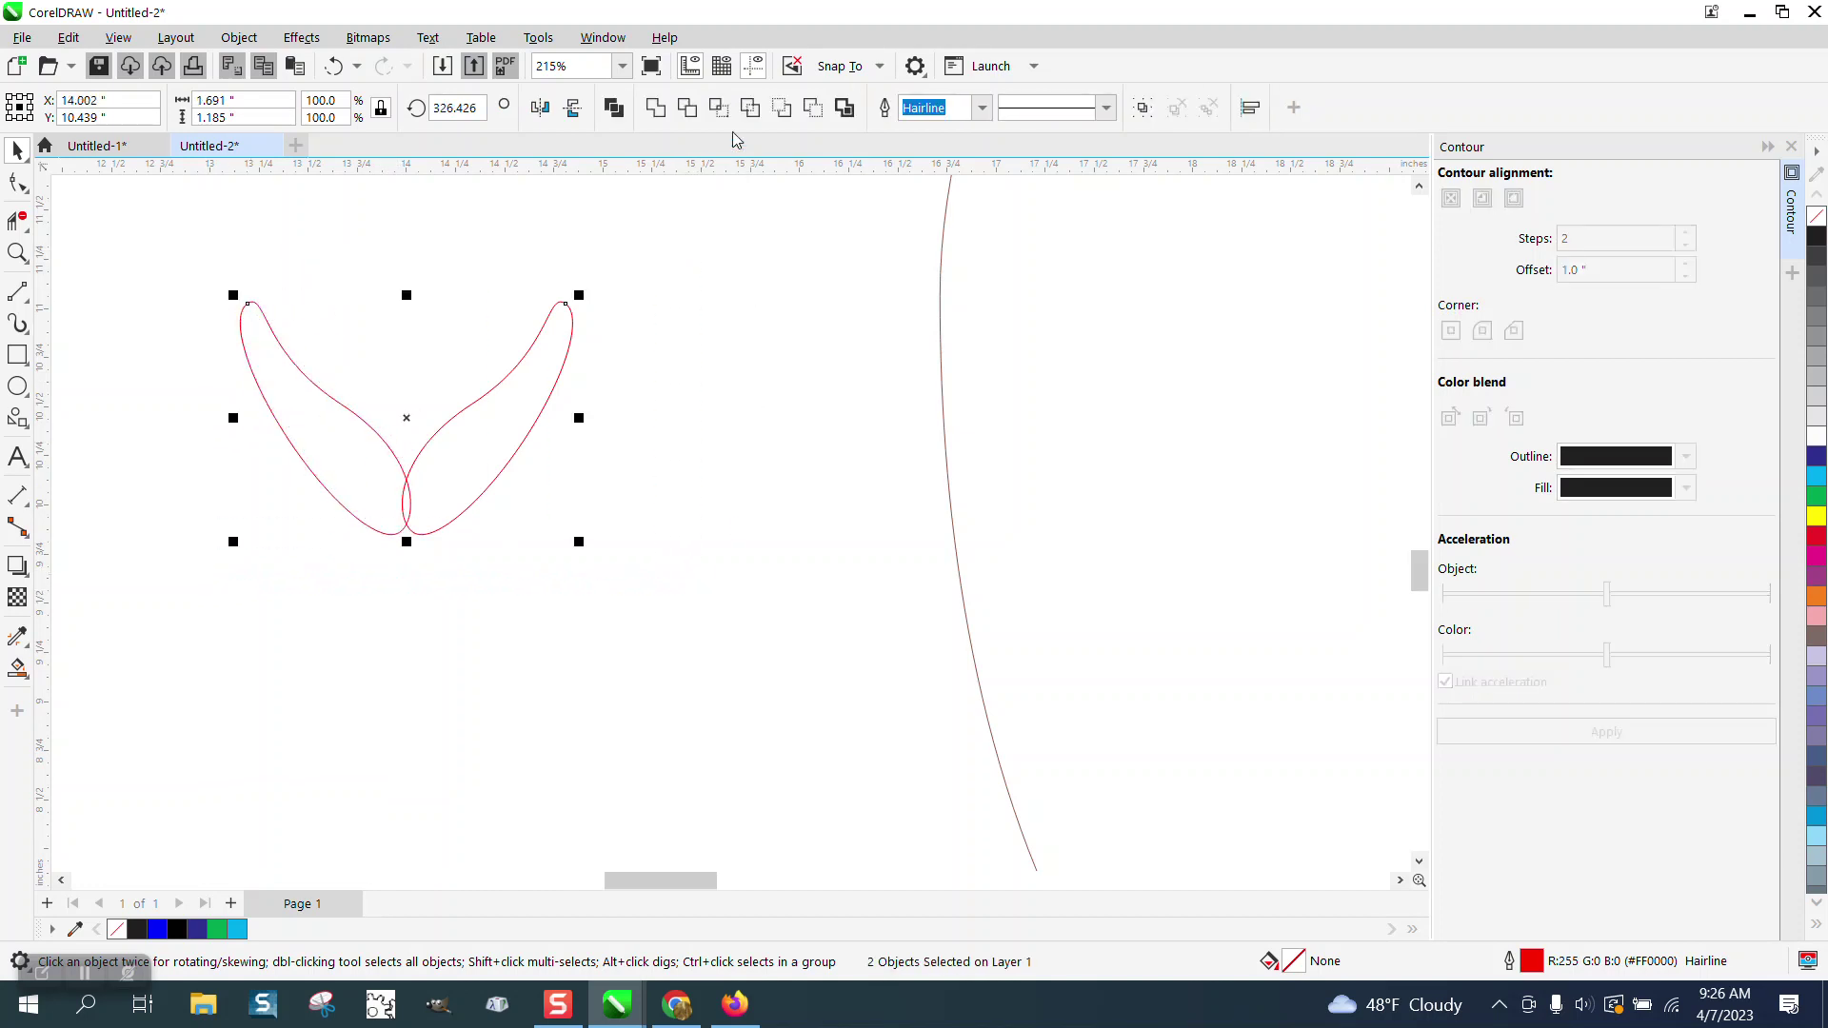
pyautogui.click(655, 107)
# Step: Move the V down, scale the upper copy to 50% width, and select both
pyautogui.scroll(-5, 603, 567)
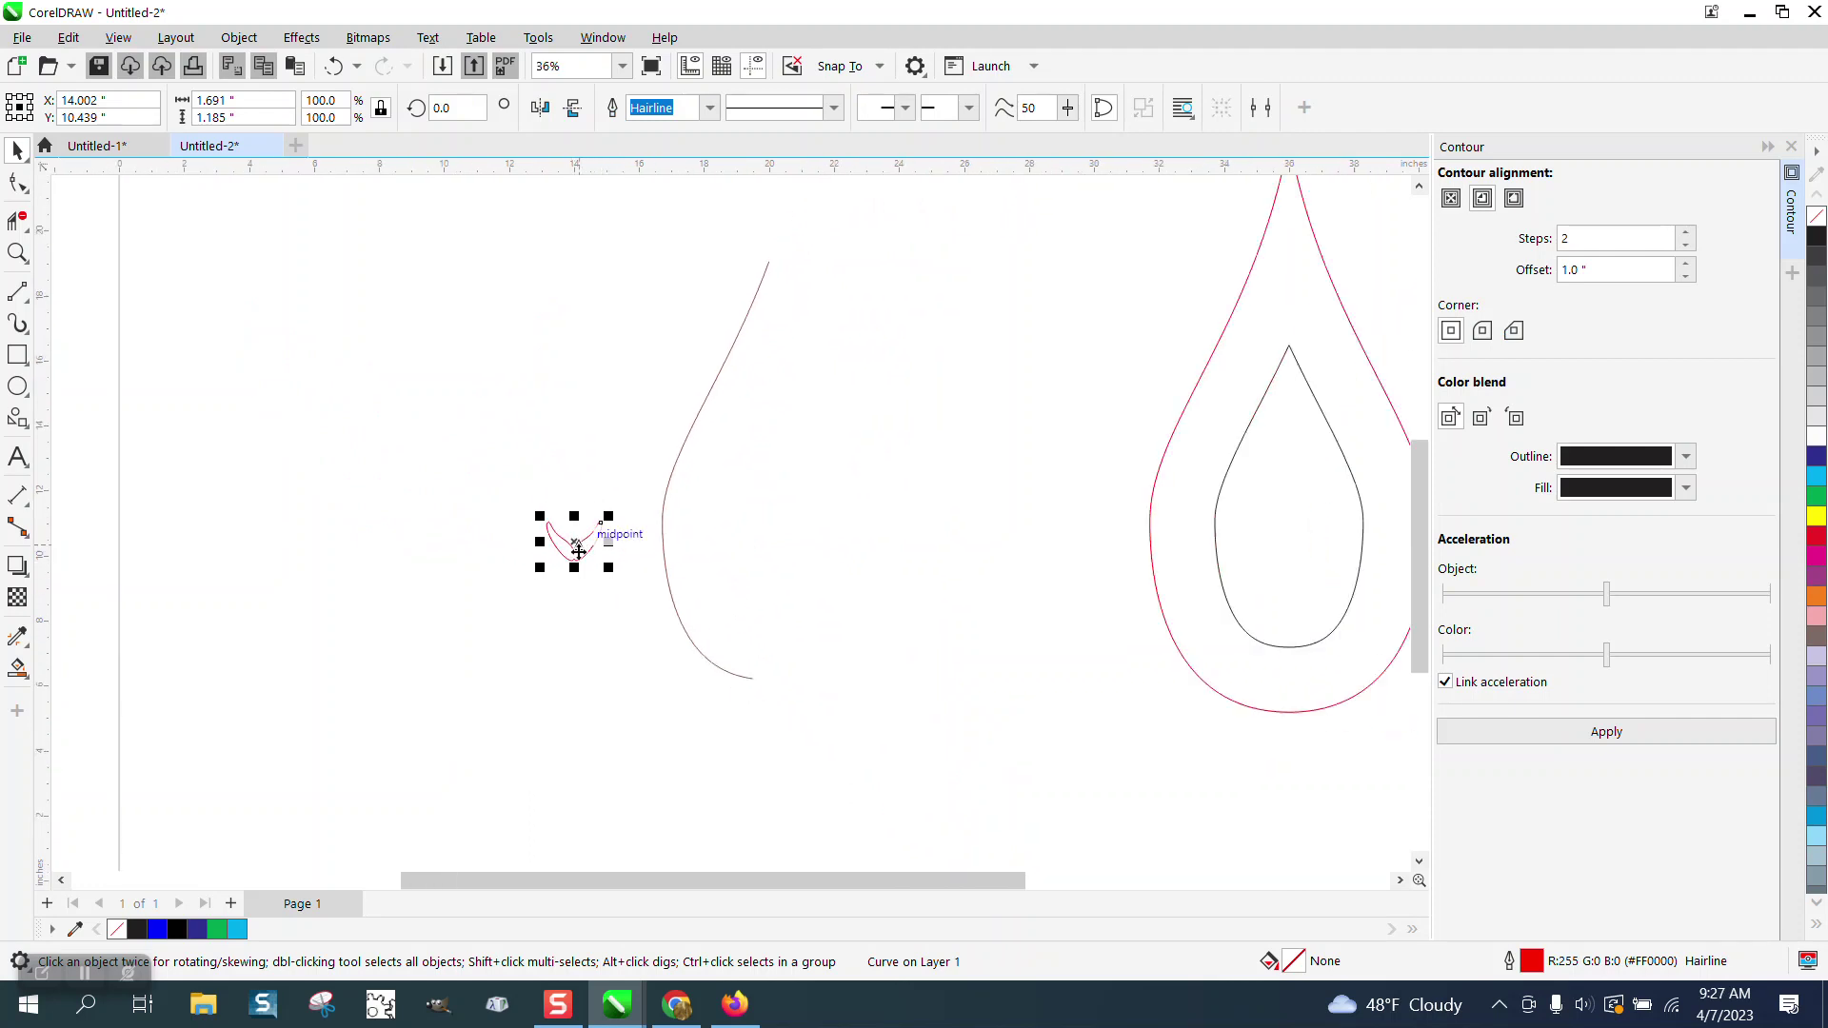
pyautogui.moveTo(578, 542); pyautogui.dragTo(583, 273)
pyautogui.doubleClick(339, 95)
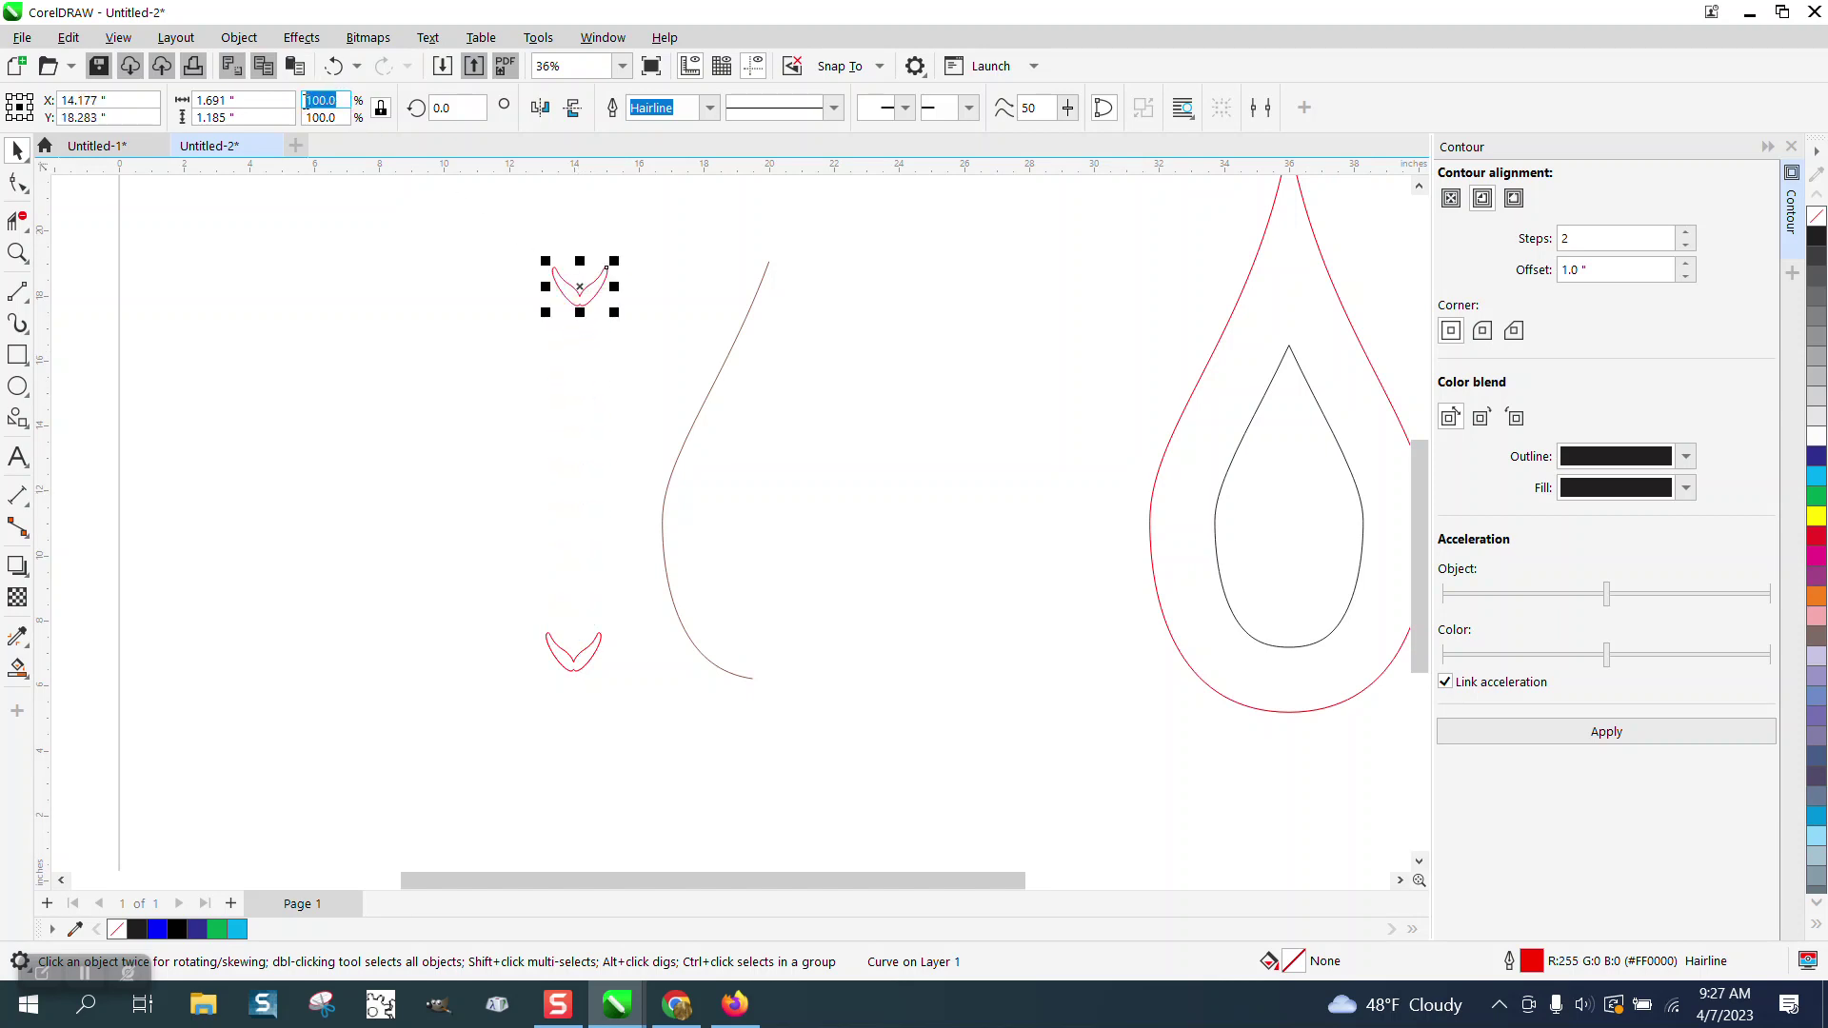
pyautogui.write('50')
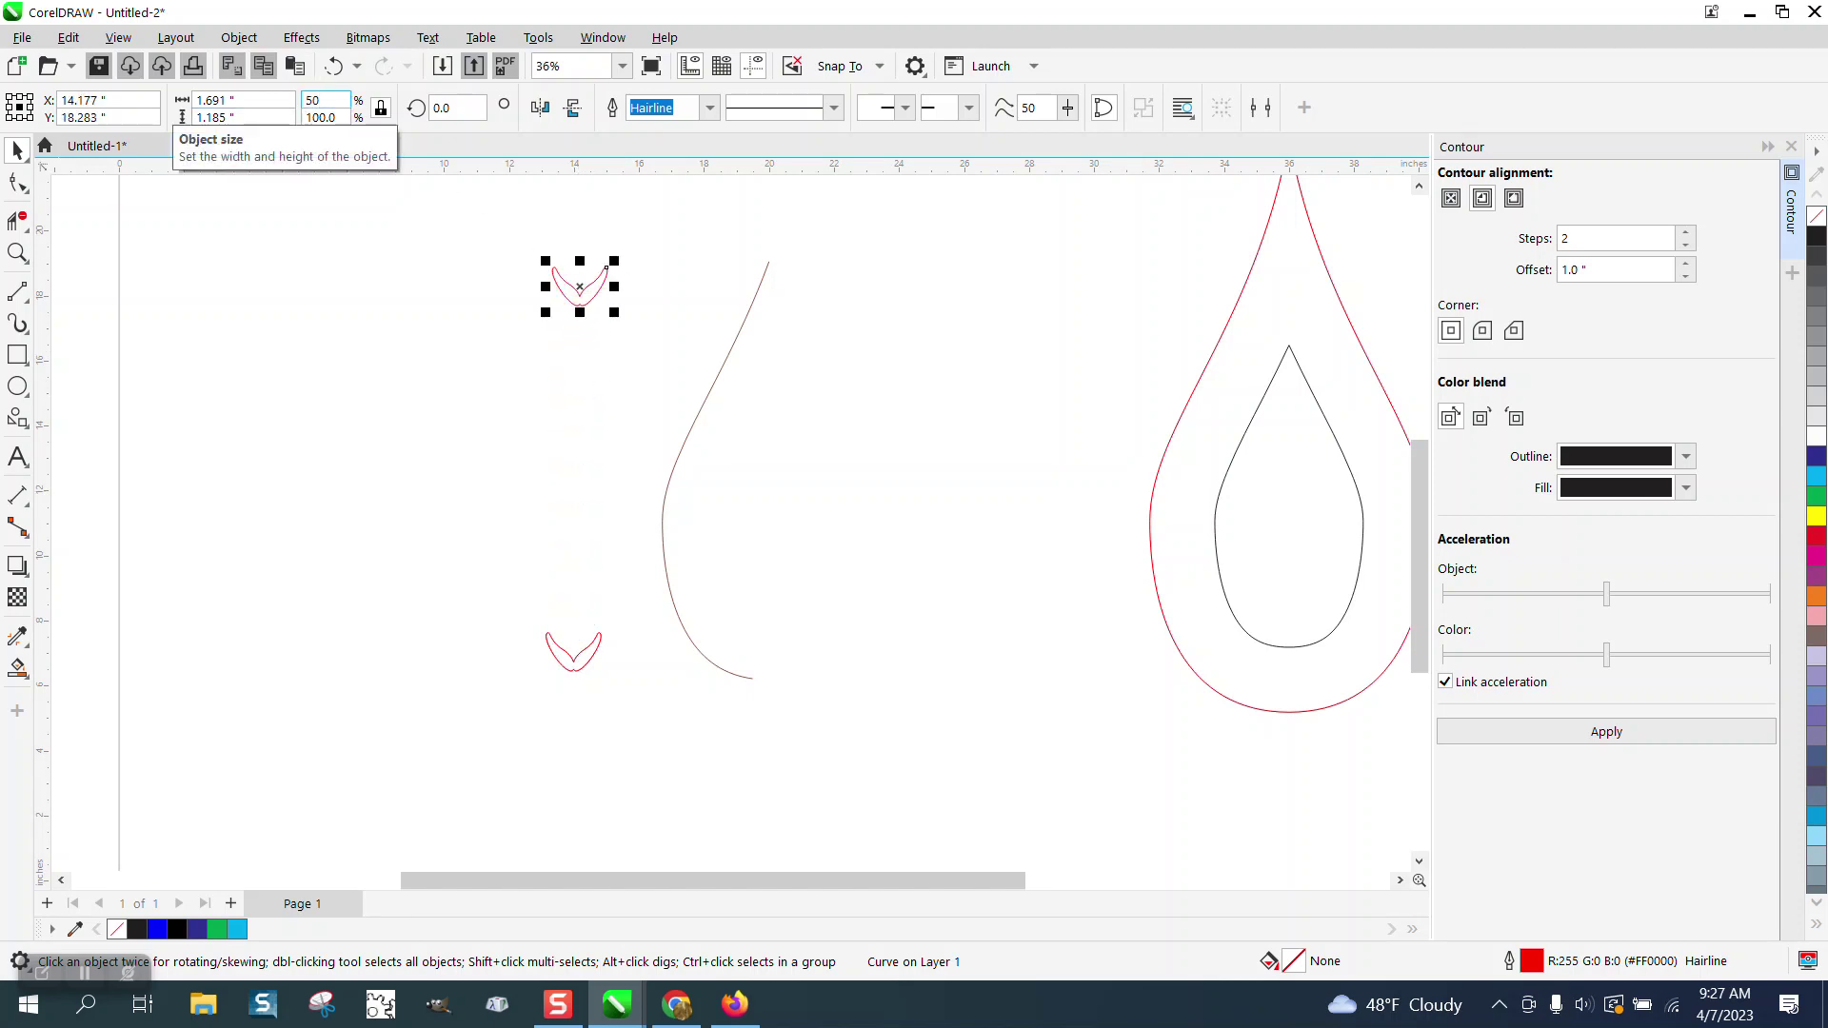
pyautogui.press('Return')
pyautogui.moveTo(502, 232); pyautogui.dragTo(616, 729)
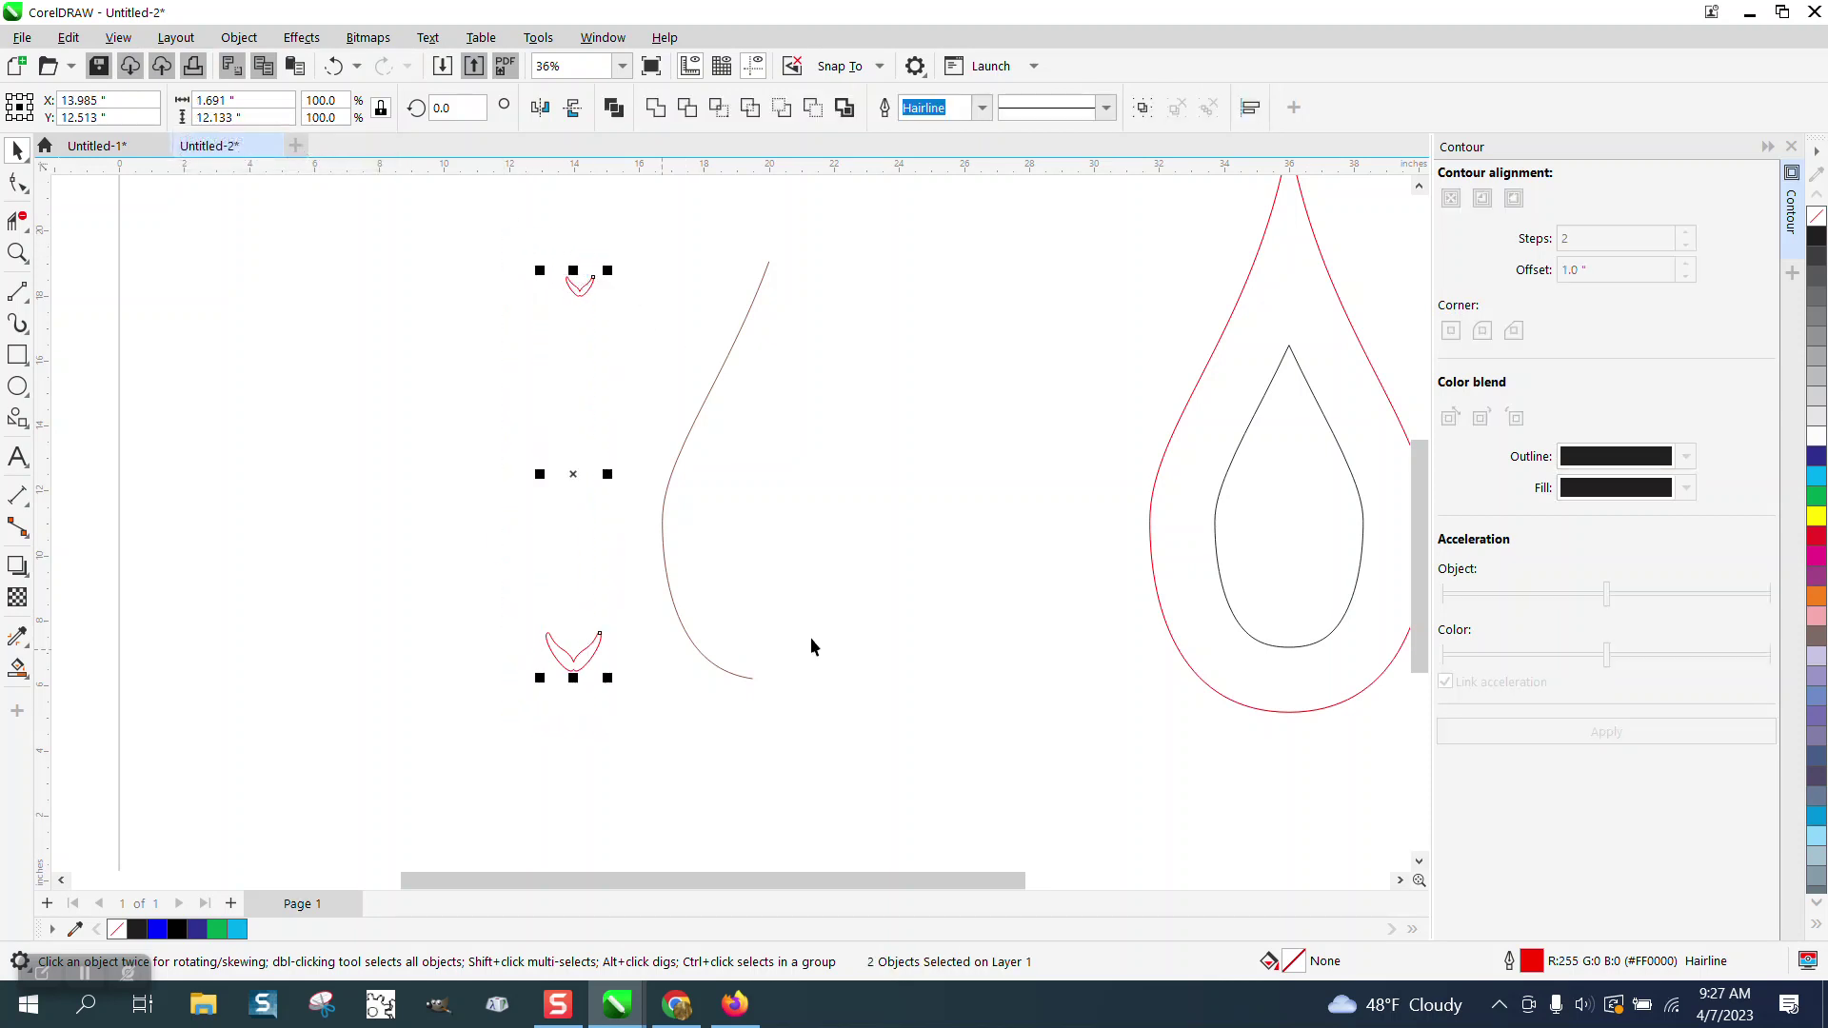
# Step: Try a 20-step blend between the two V chevrons, then undo it
pyautogui.click(1794, 147)
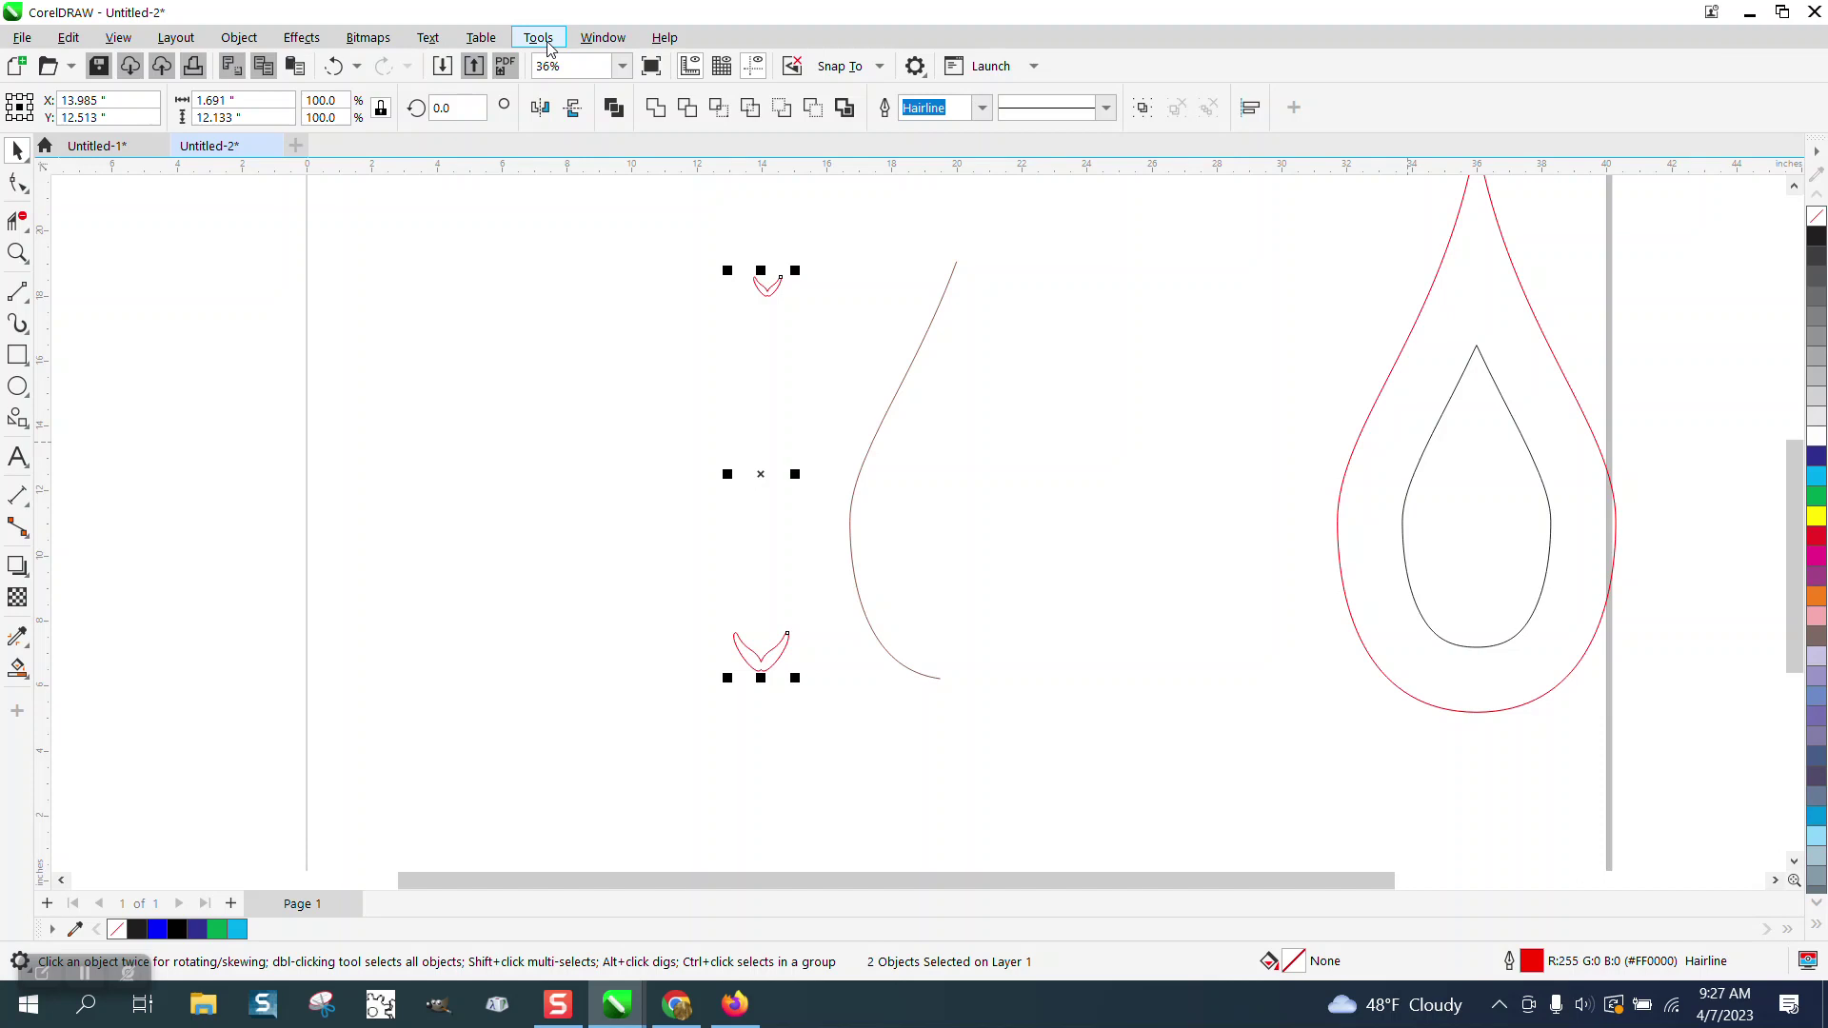
pyautogui.click(301, 38)
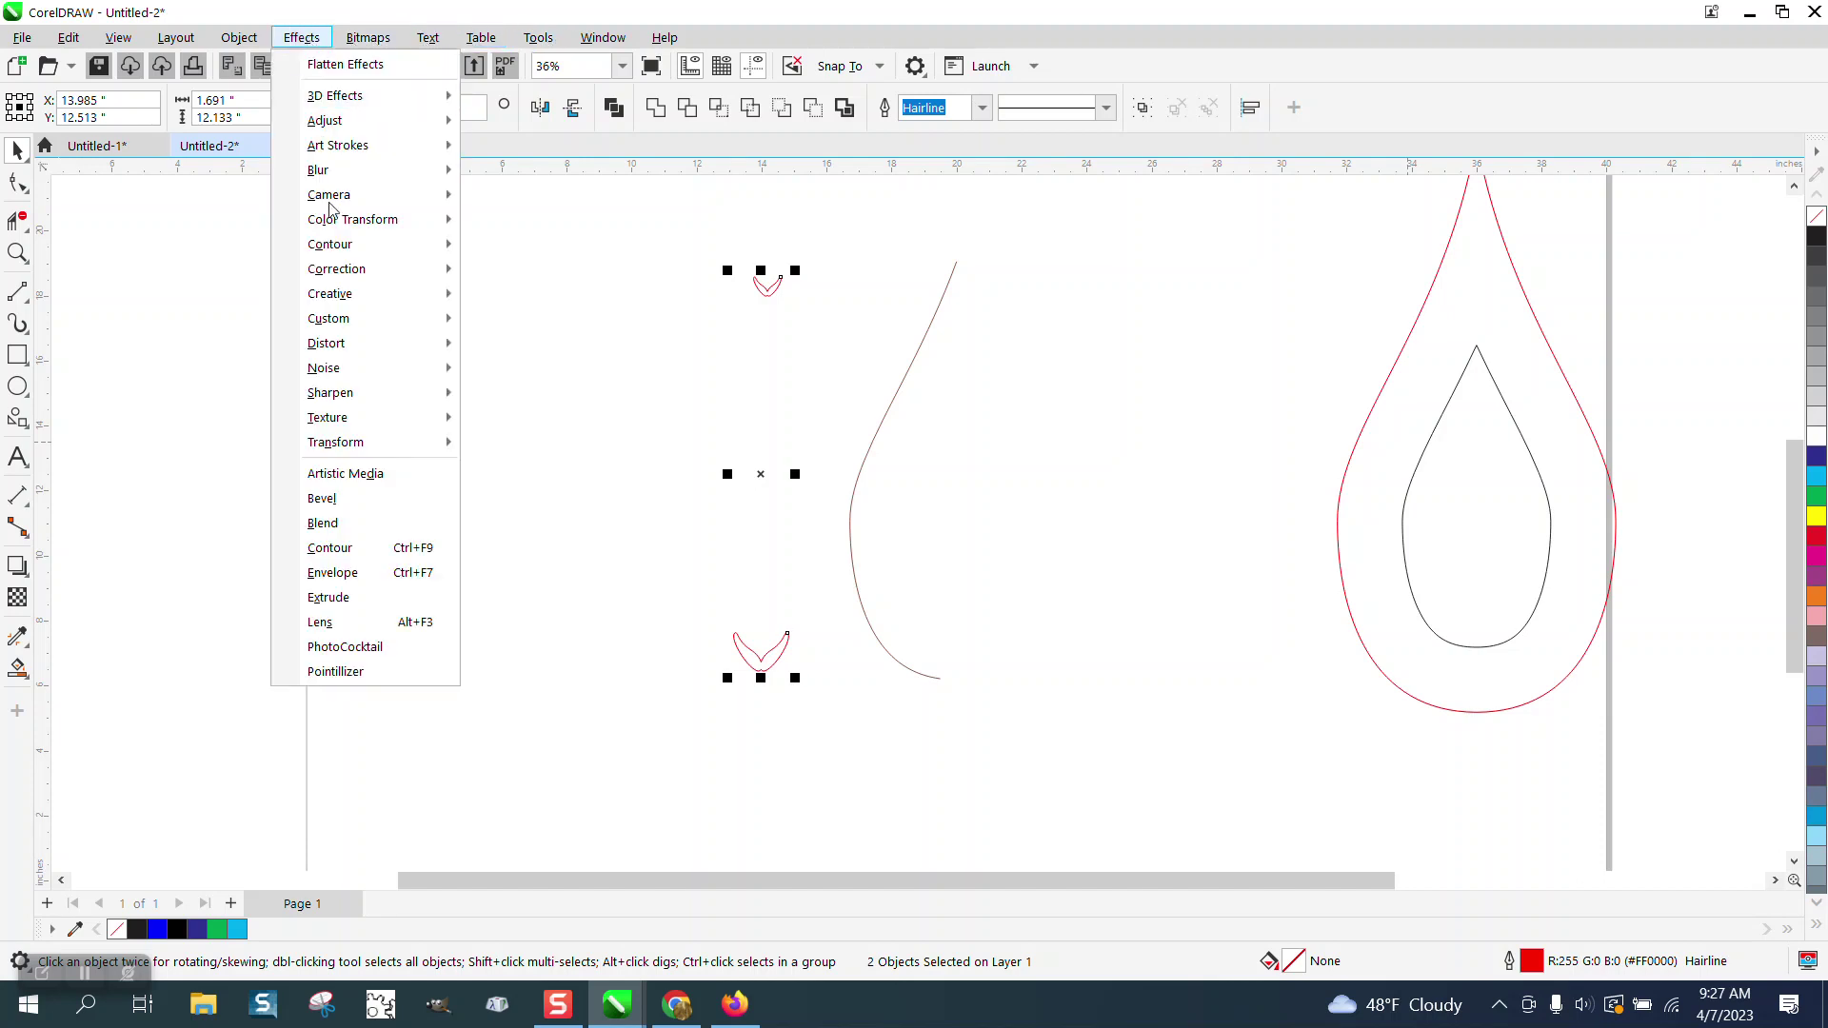
pyautogui.click(343, 522)
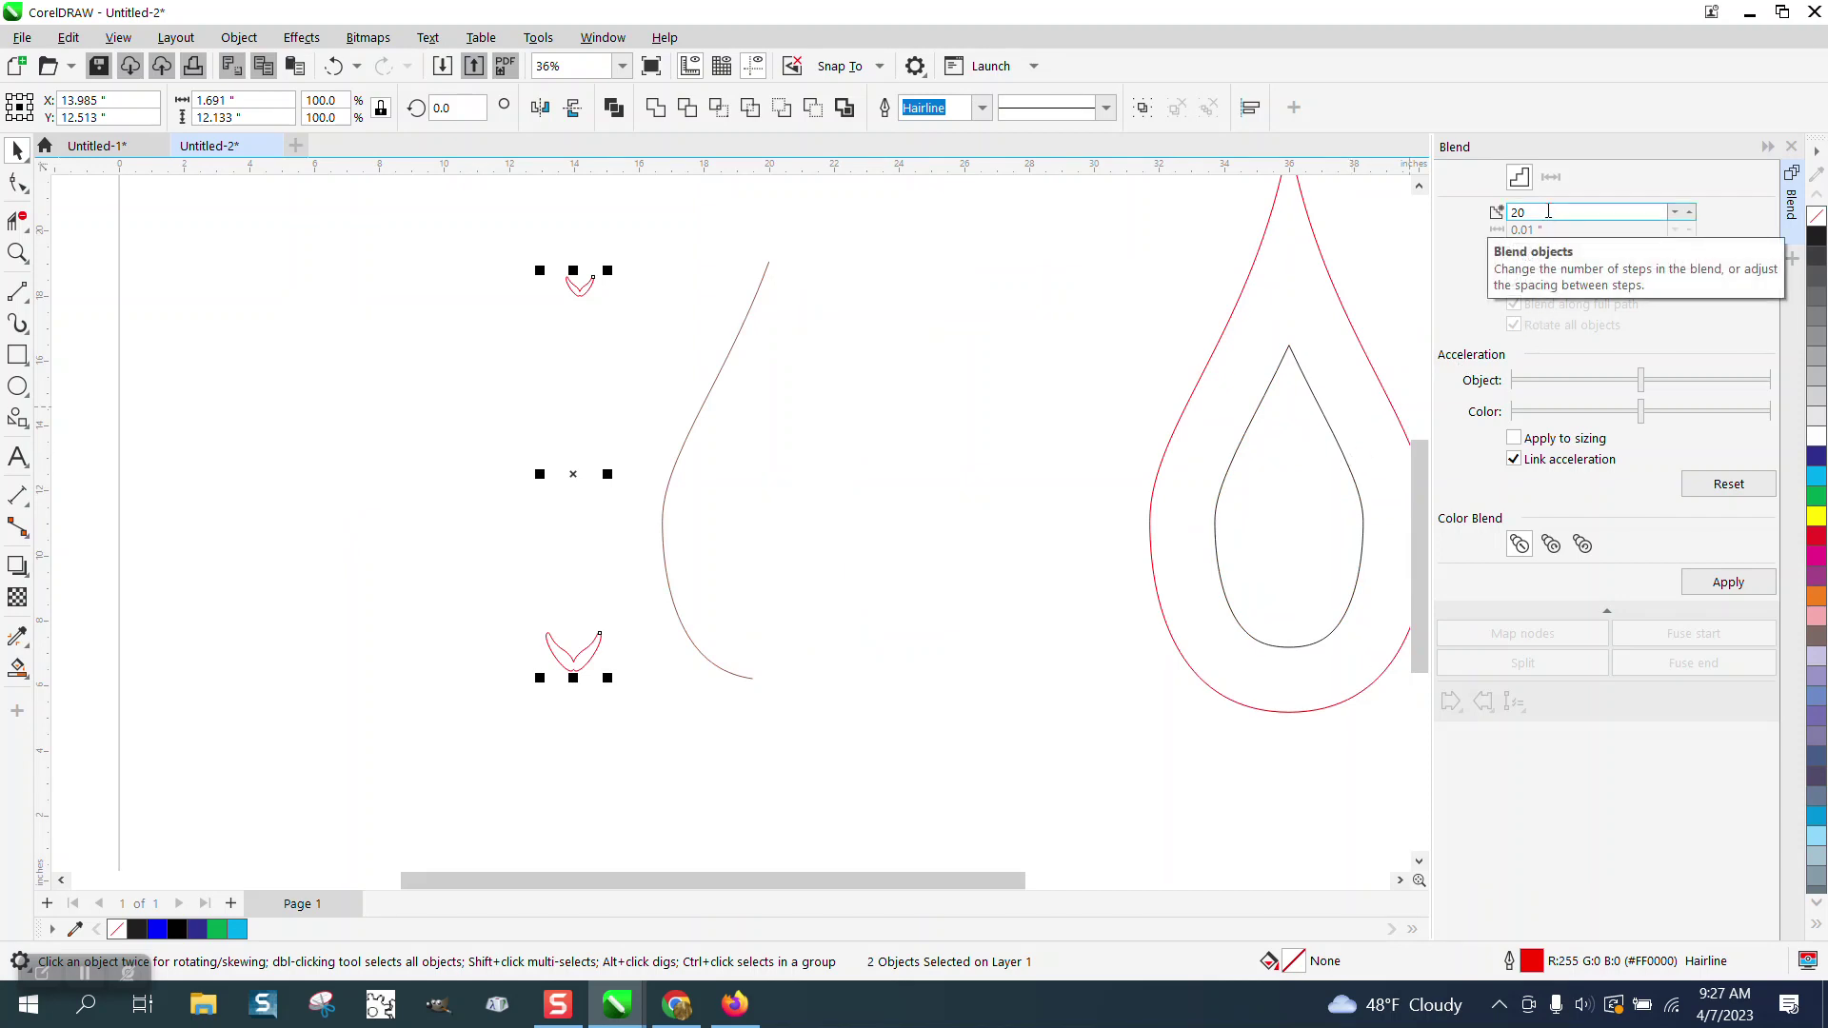
pyautogui.click(1729, 582)
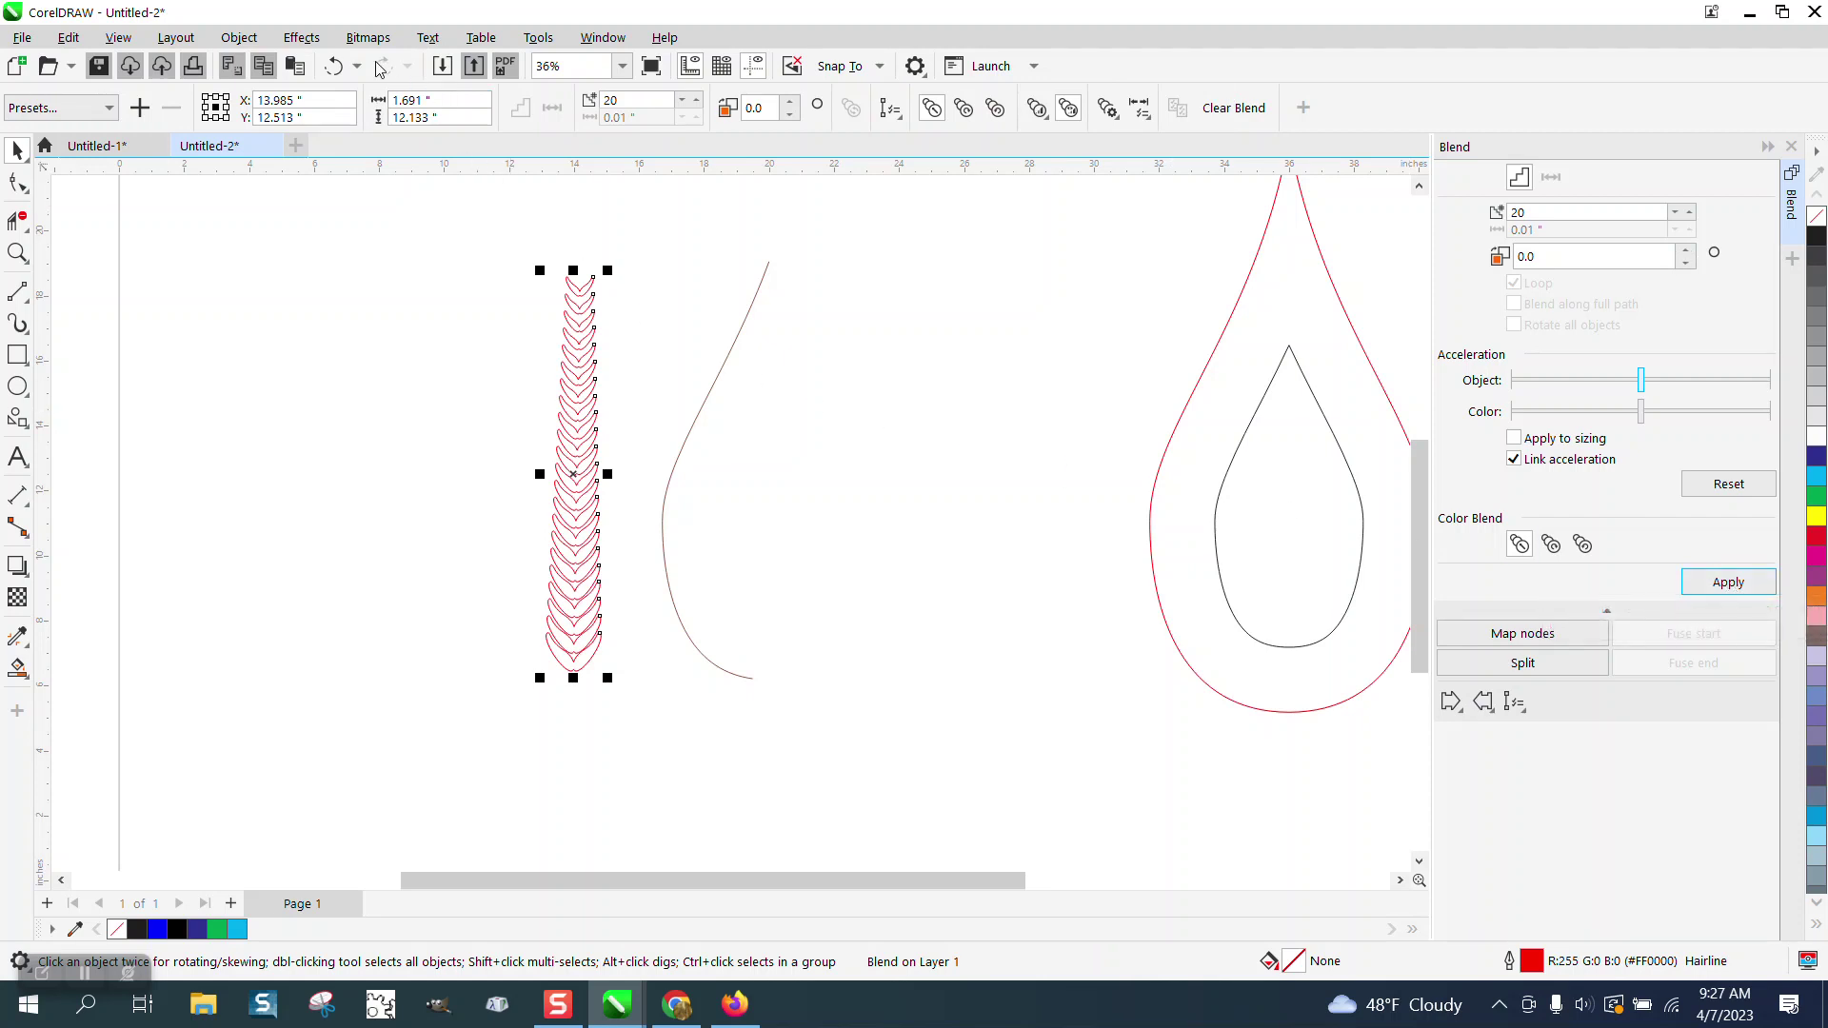
pyautogui.click(333, 66)
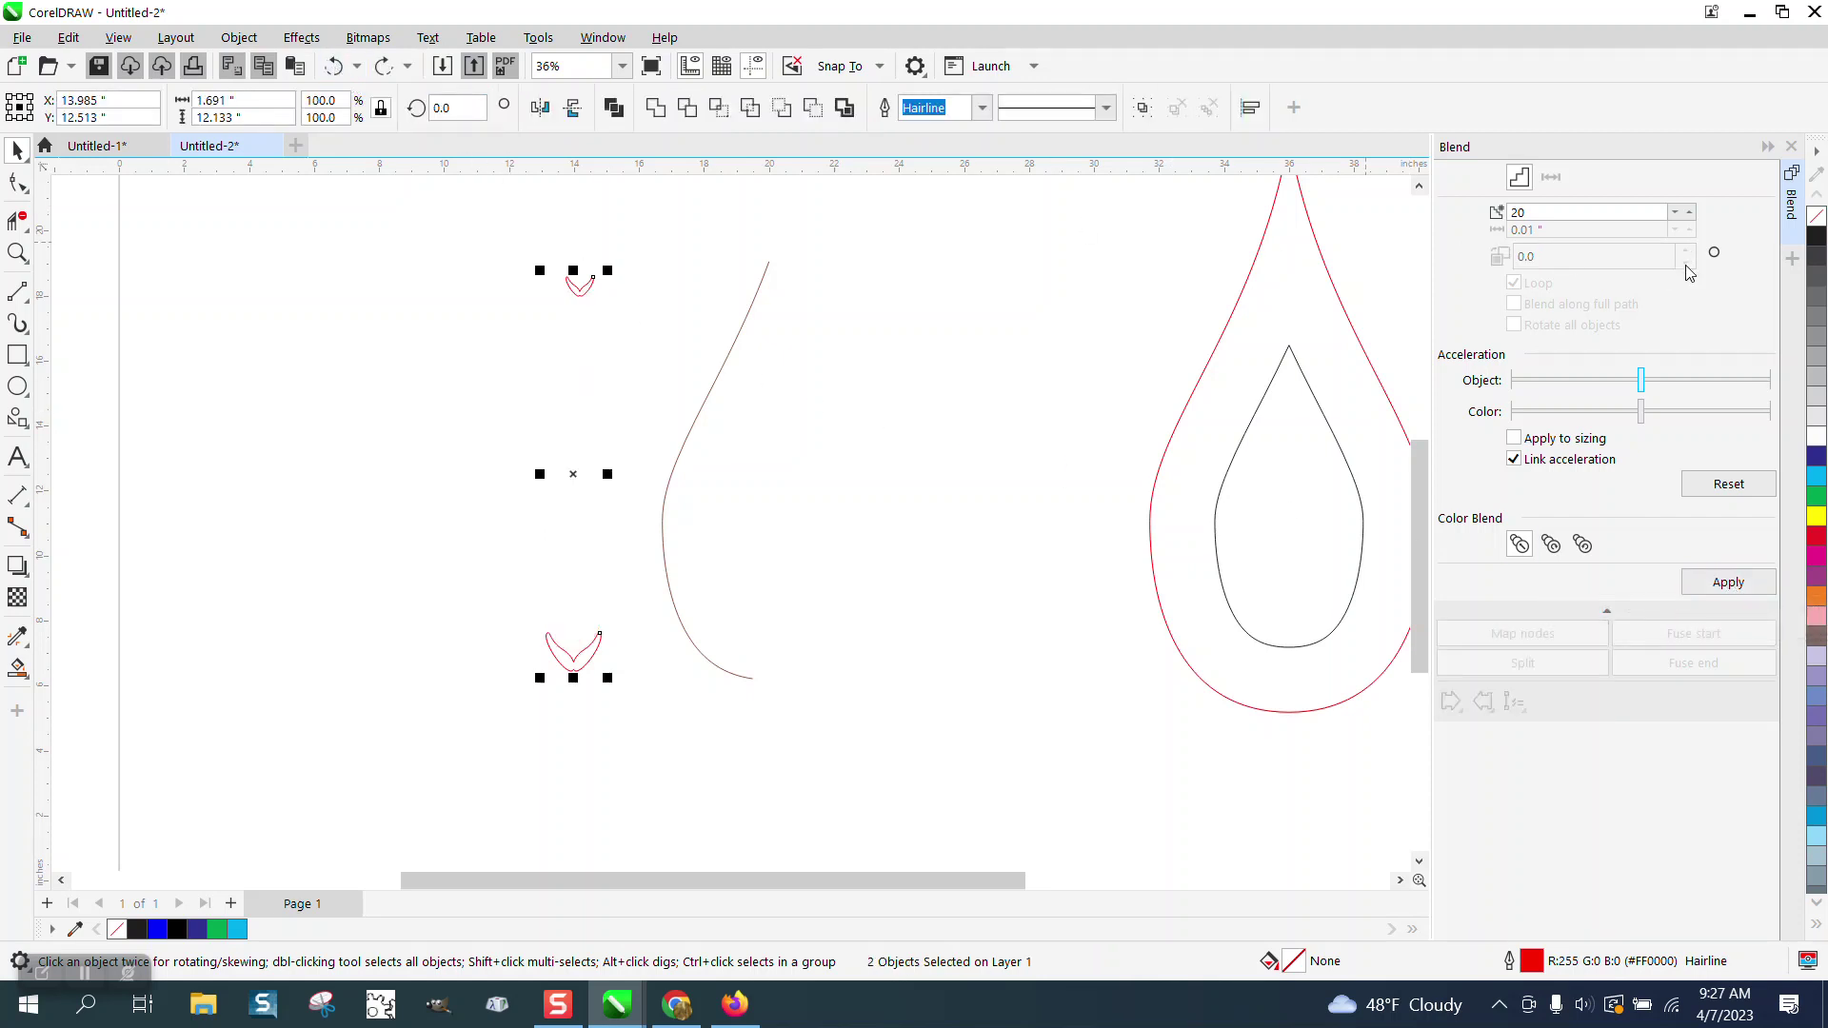
# Step: Blend the chevrons in 17 steps along the half-teardrop path, then undo back to two chevrons
pyautogui.doubleClick(1474, 206)
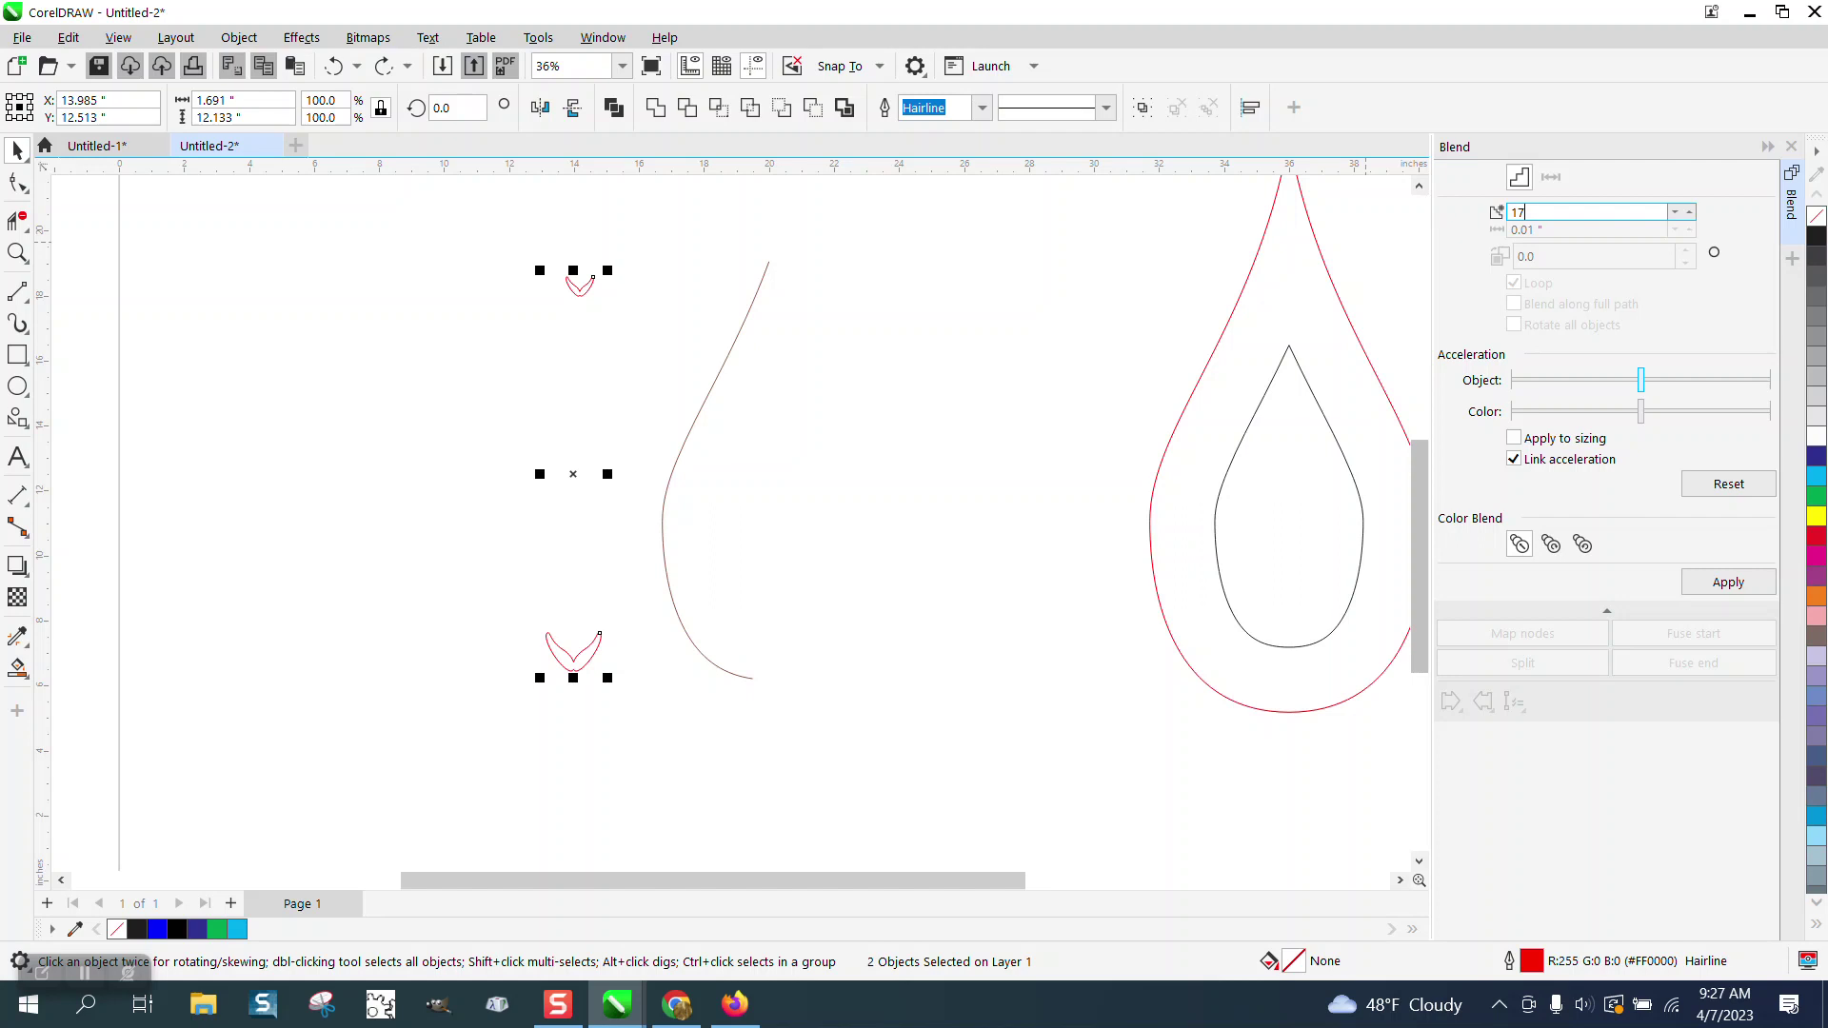
pyautogui.click(1711, 583)
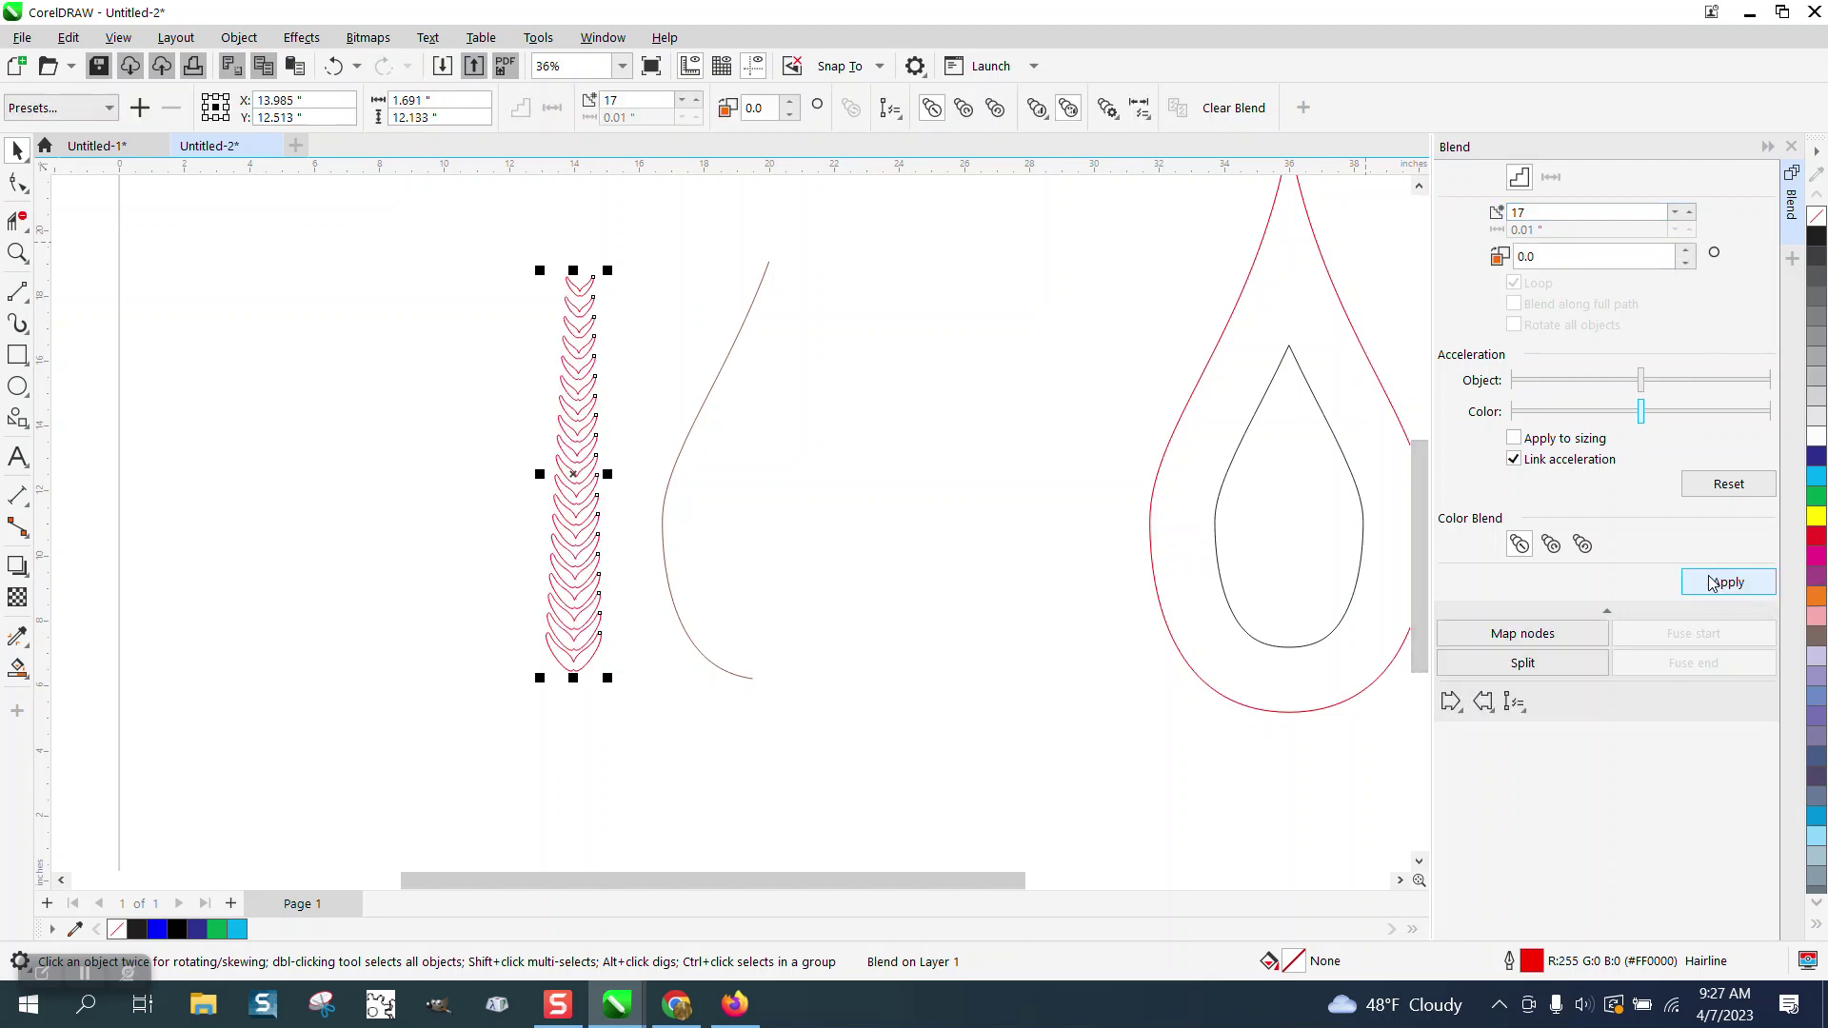
pyautogui.click(1526, 719)
pyautogui.click(1575, 728)
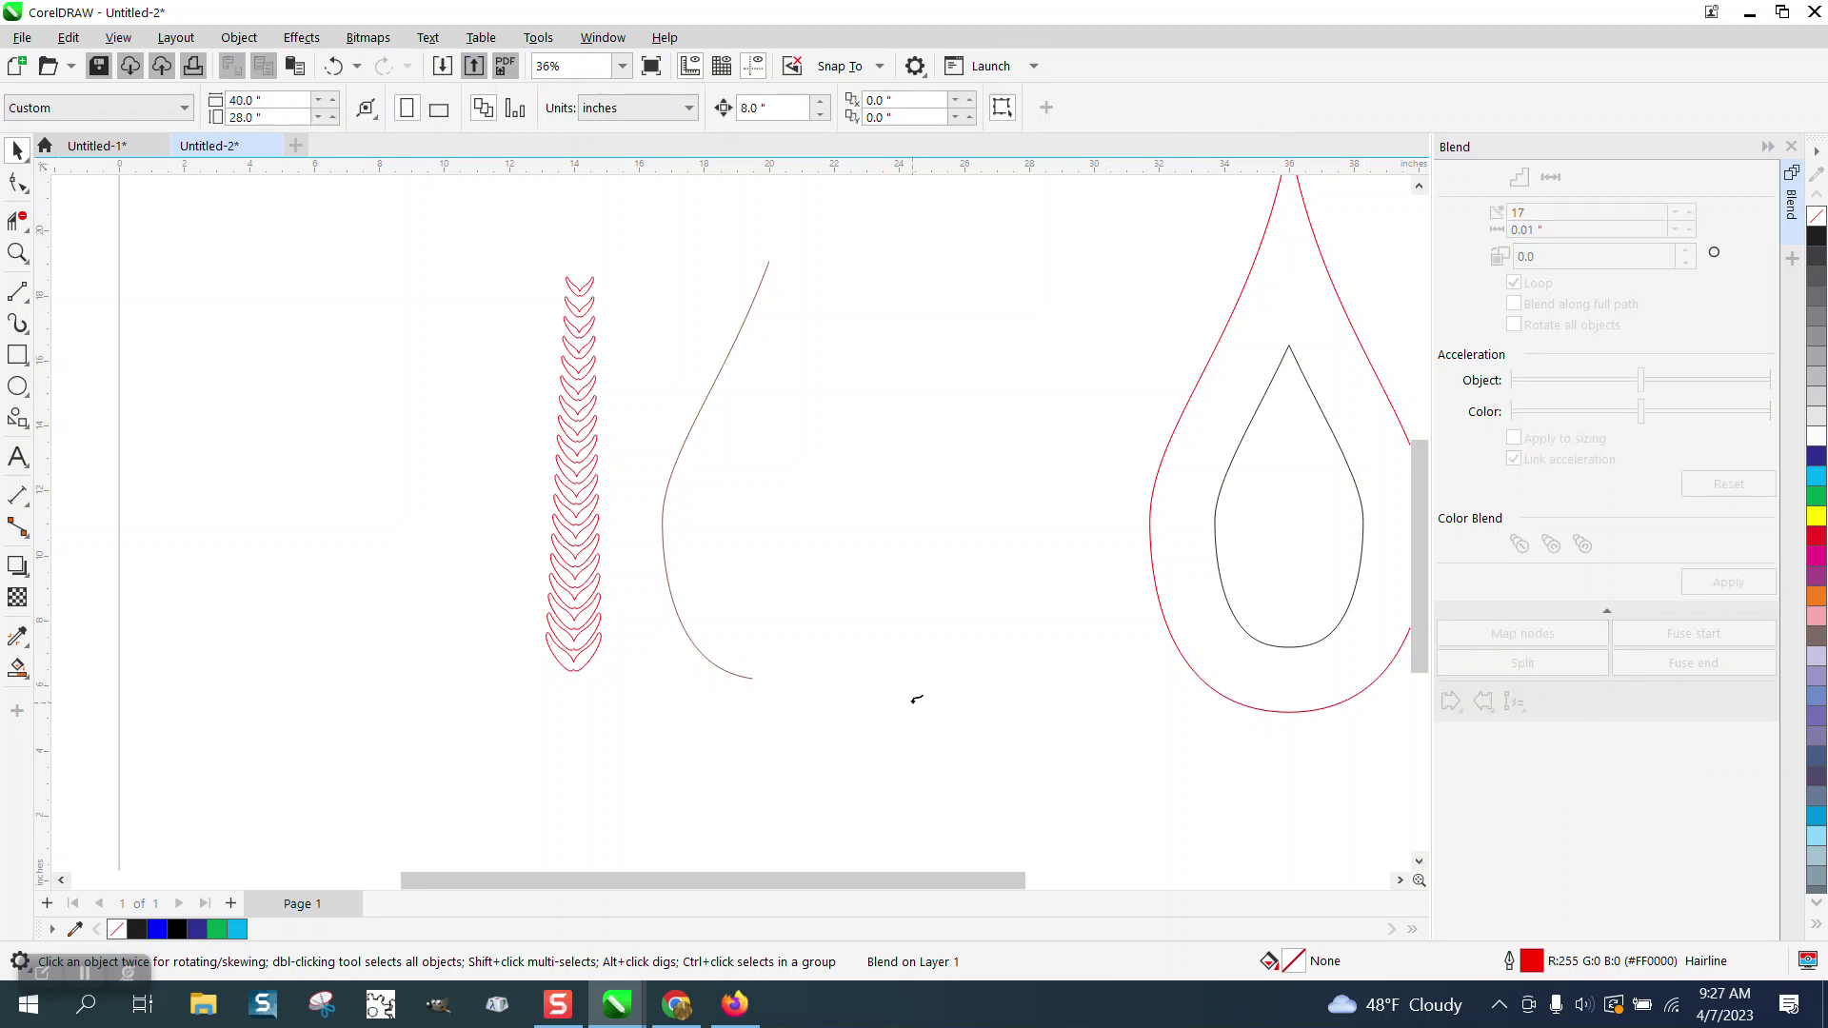
pyautogui.click(749, 675)
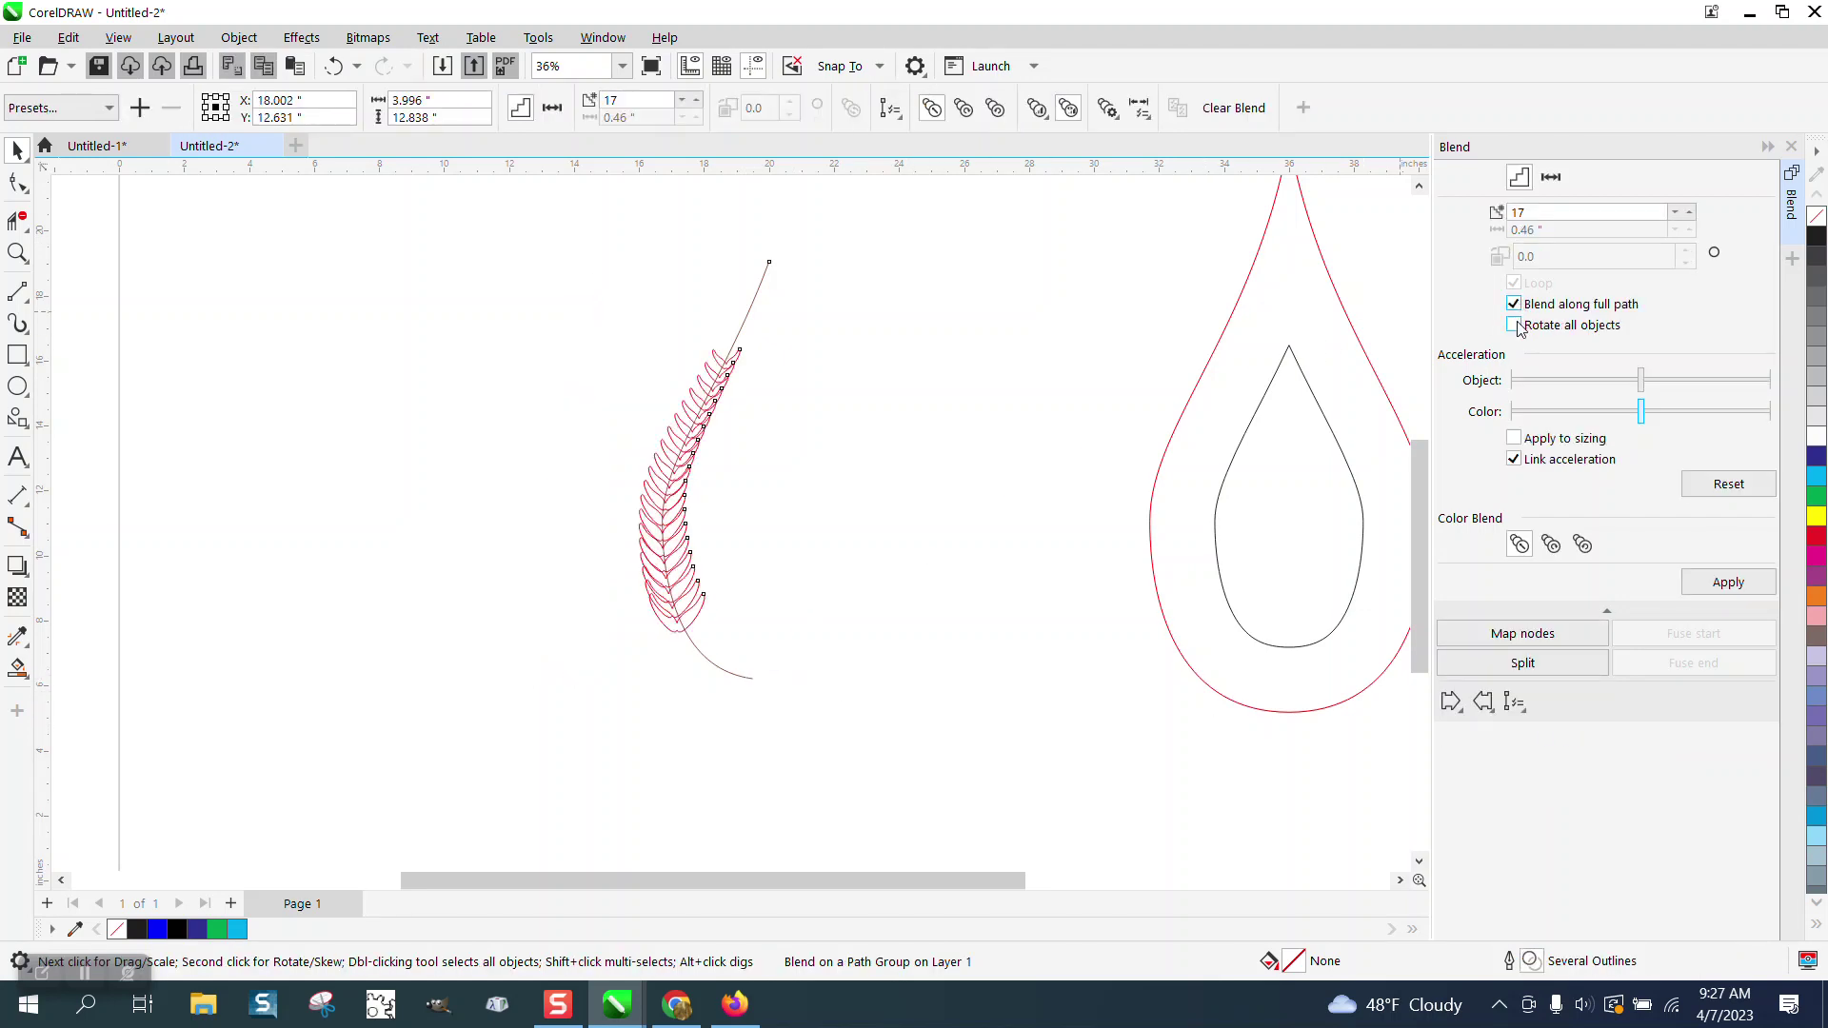
pyautogui.click(1728, 582)
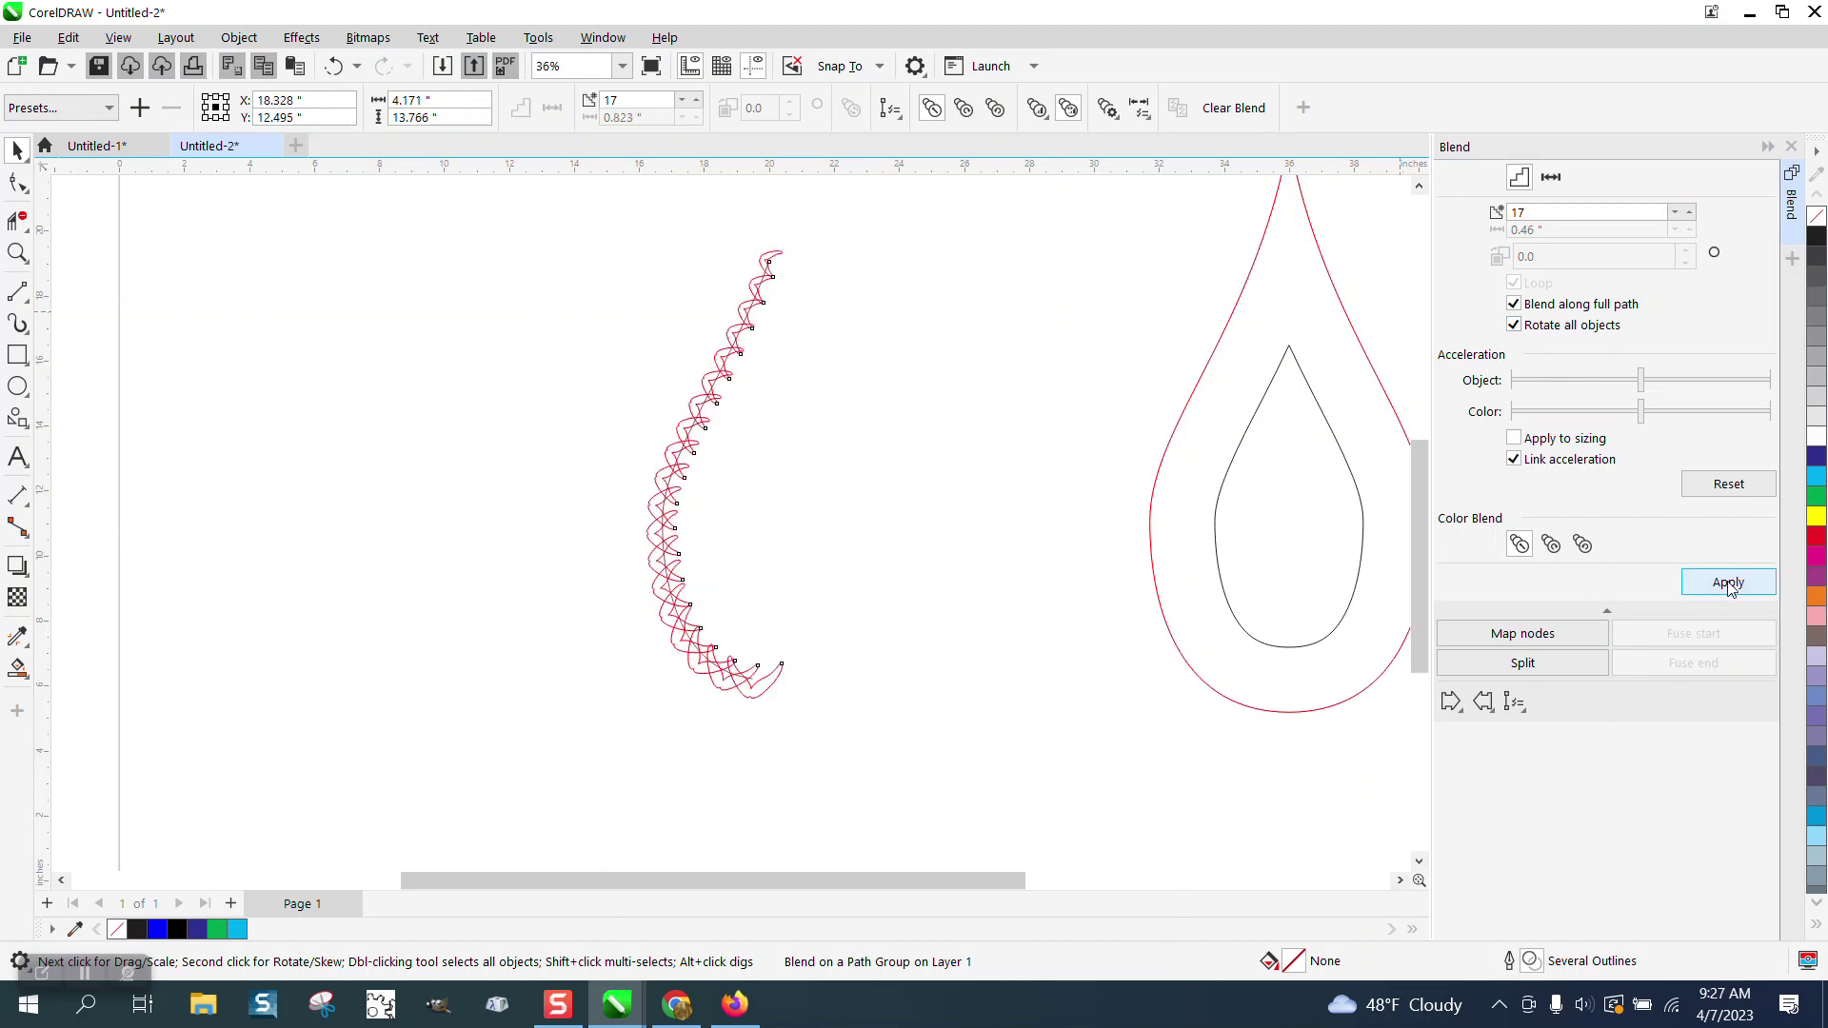
pyautogui.click(334, 67)
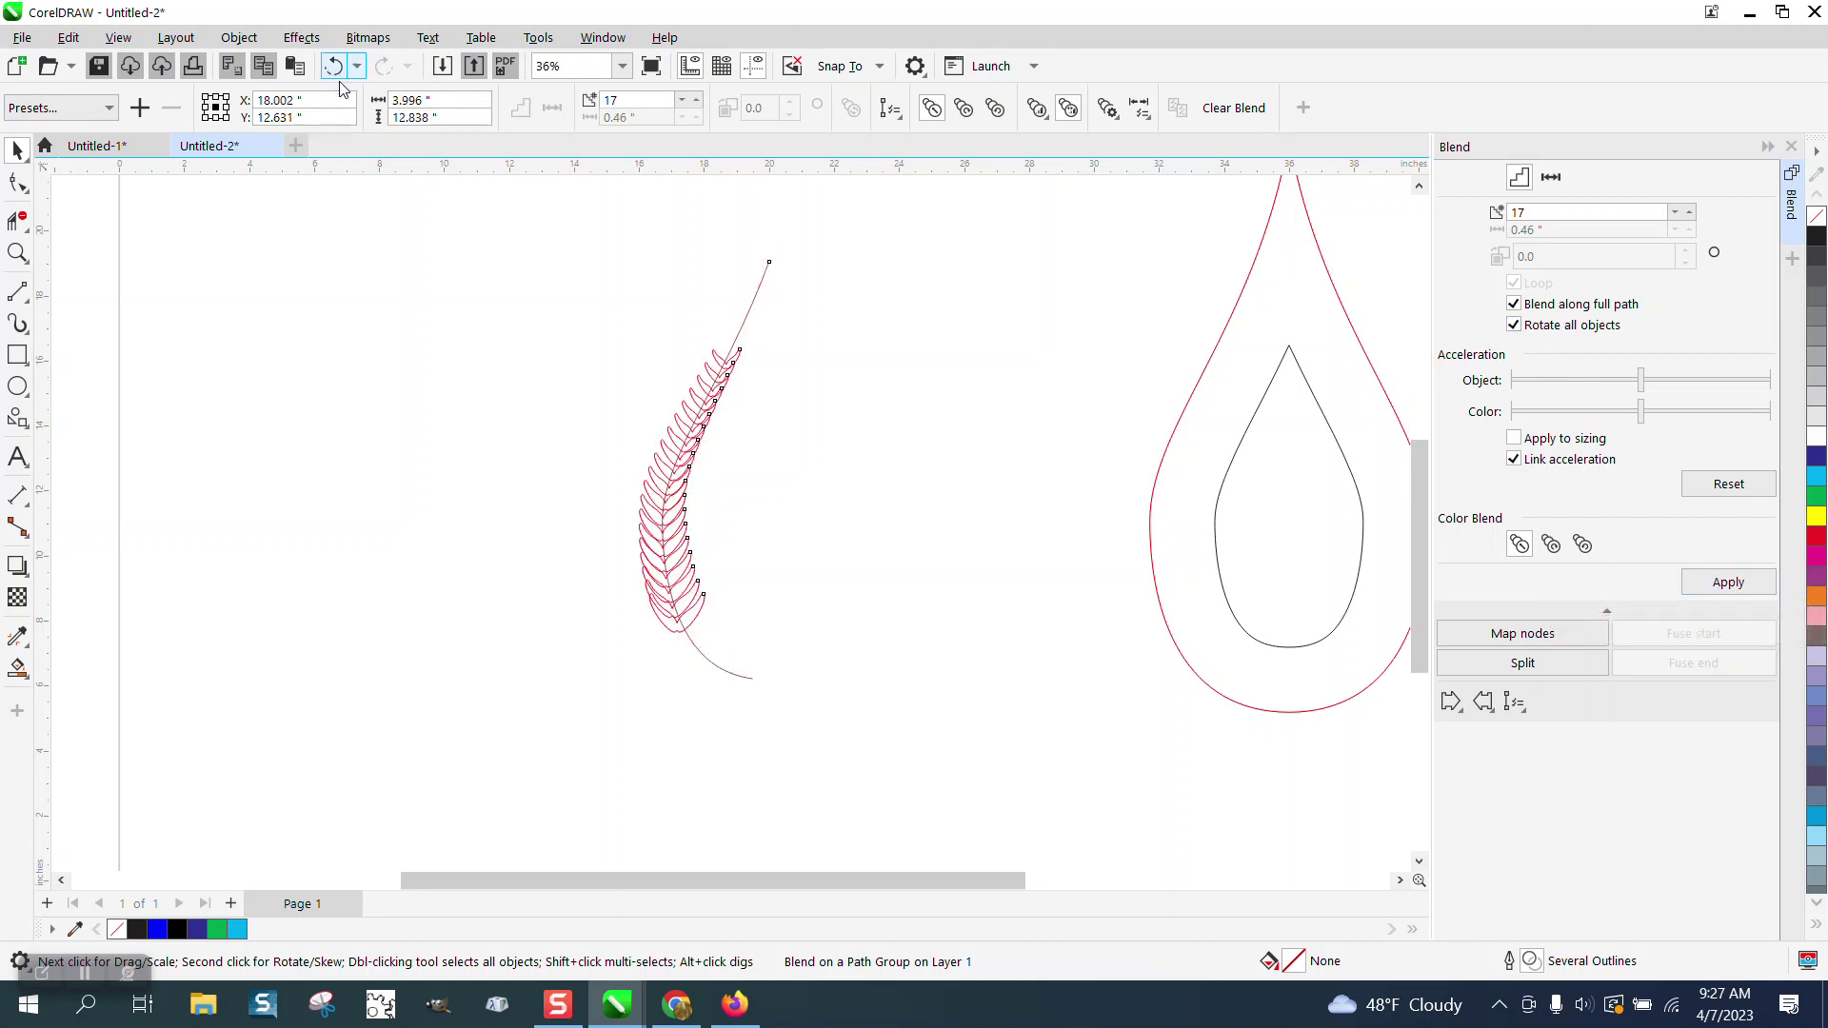
pyautogui.click(331, 67)
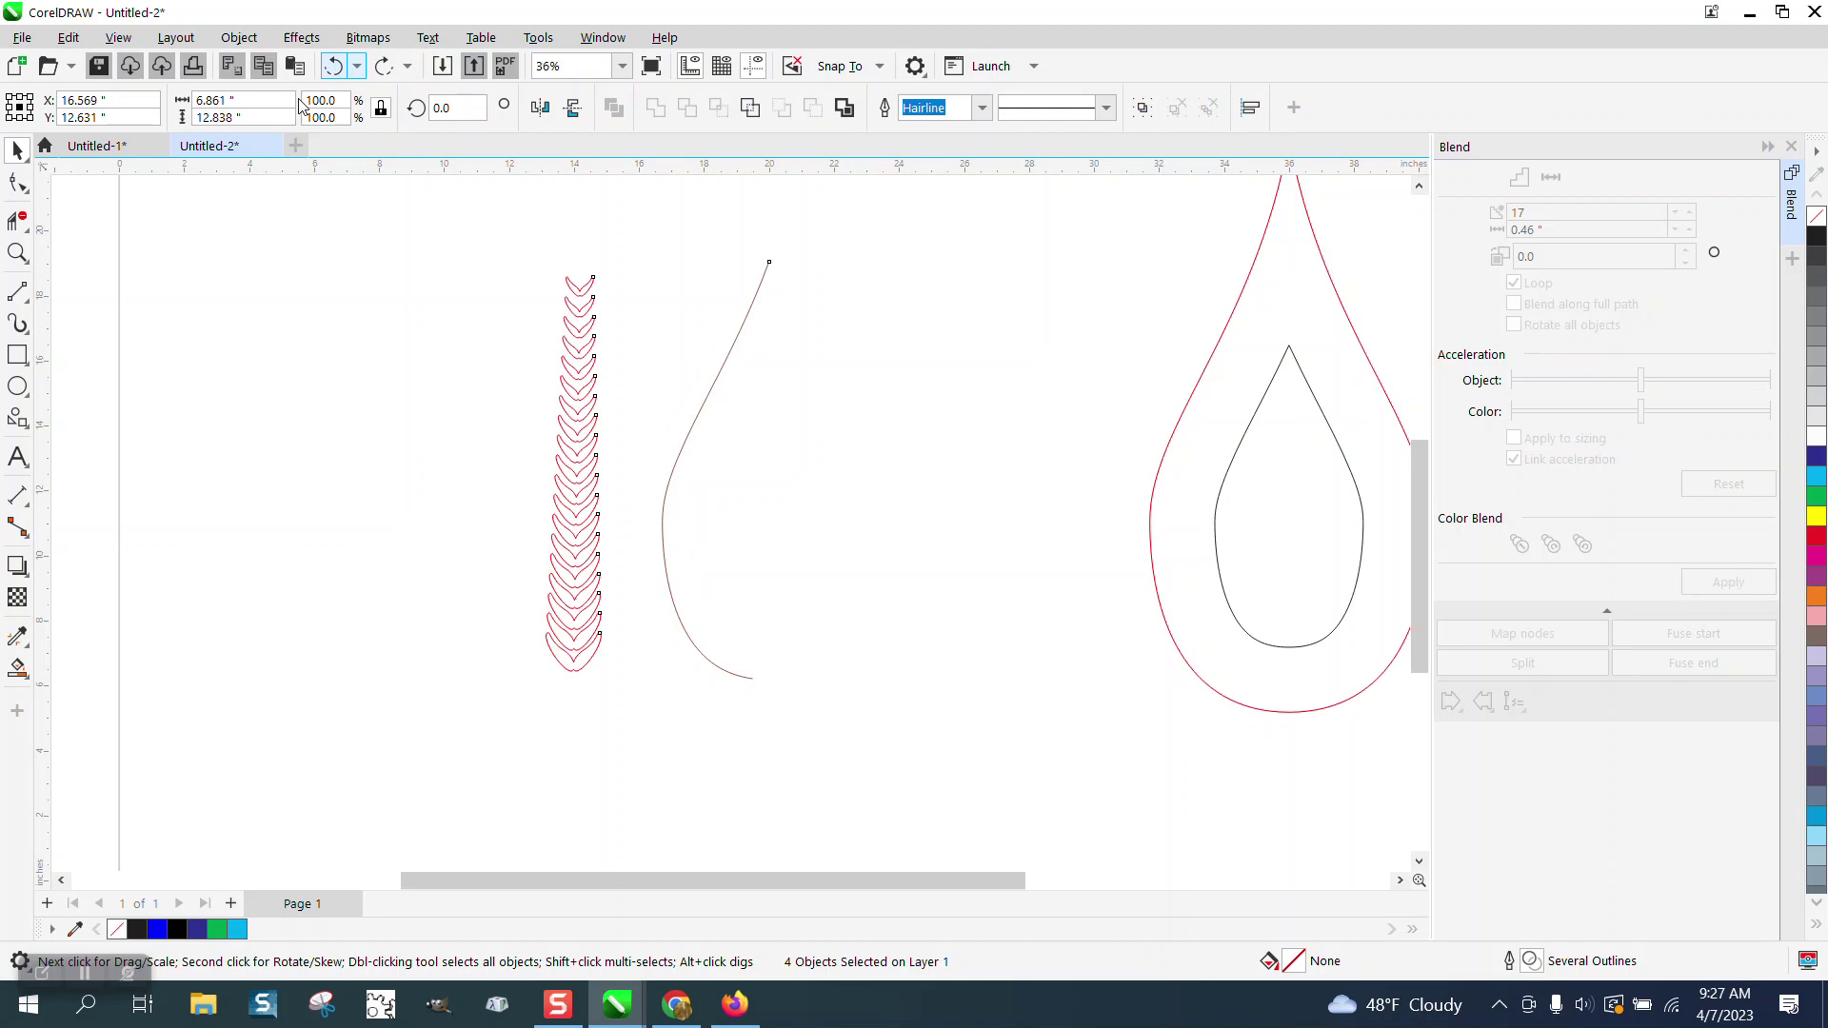
pyautogui.click(340, 72)
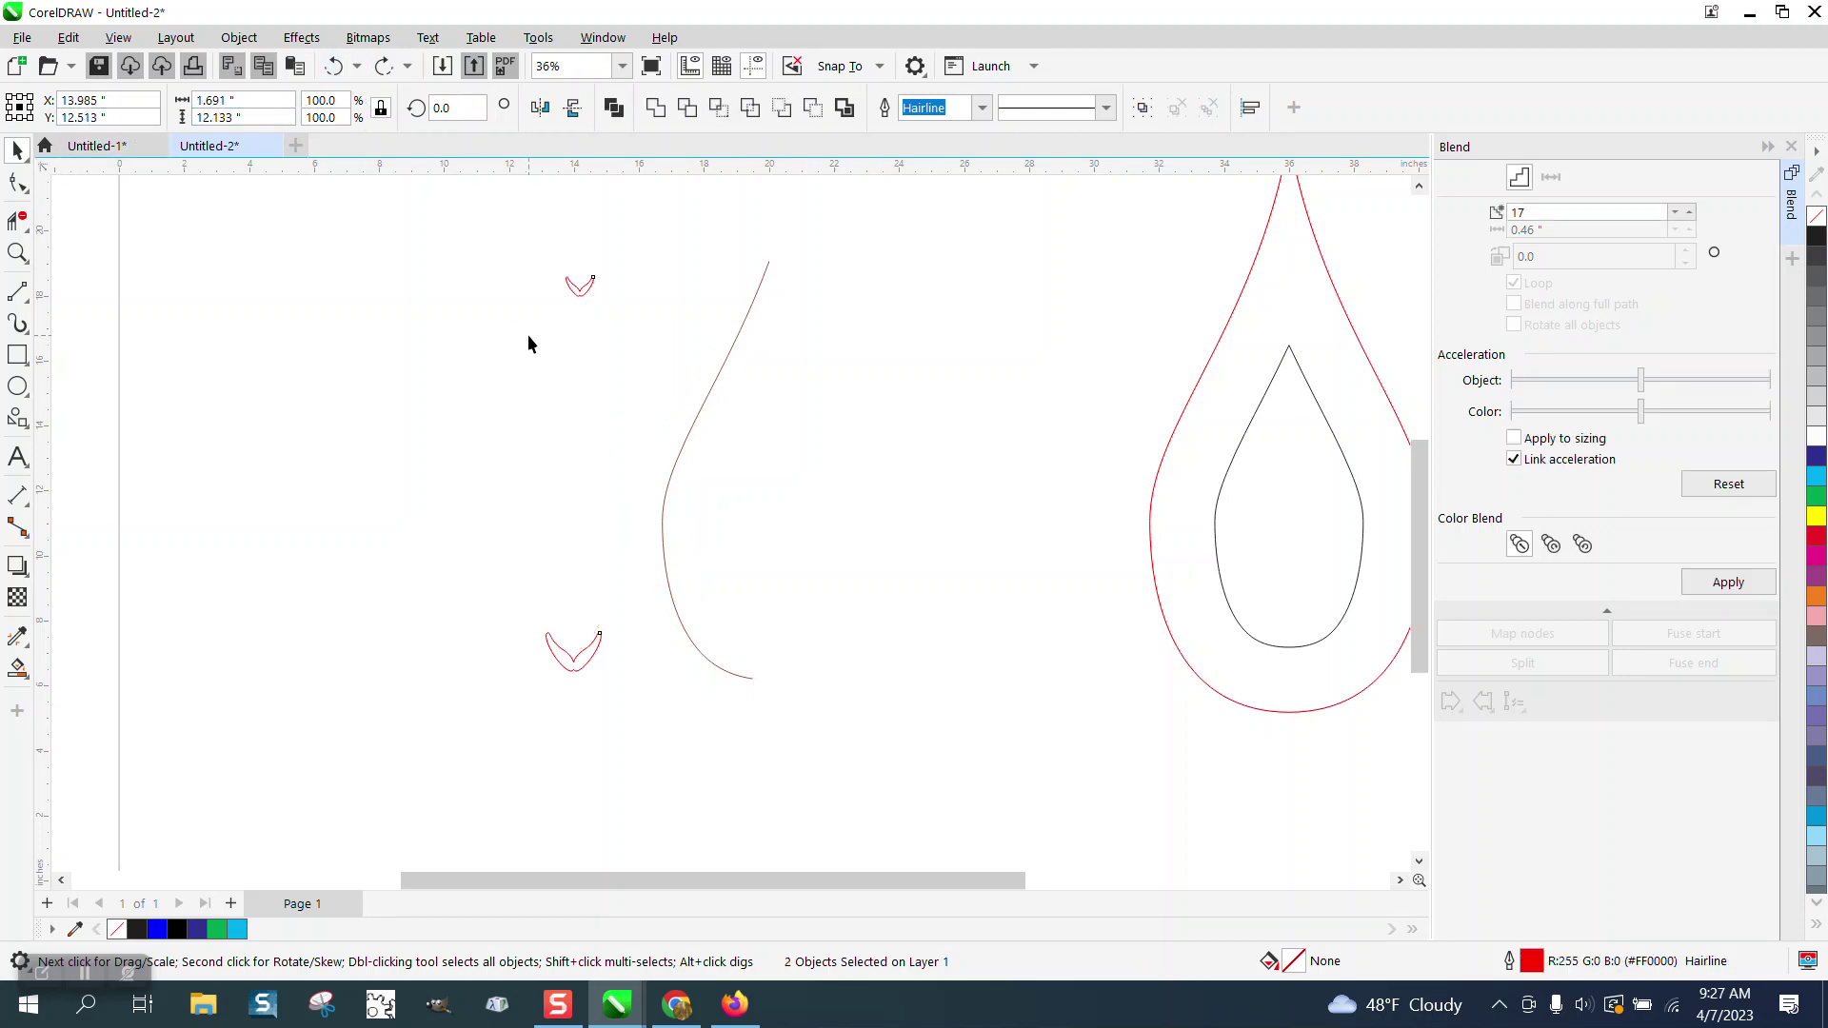
# Step: Rotate both small red chevrons by 90°
pyautogui.moveTo(515, 242); pyautogui.dragTo(646, 695)
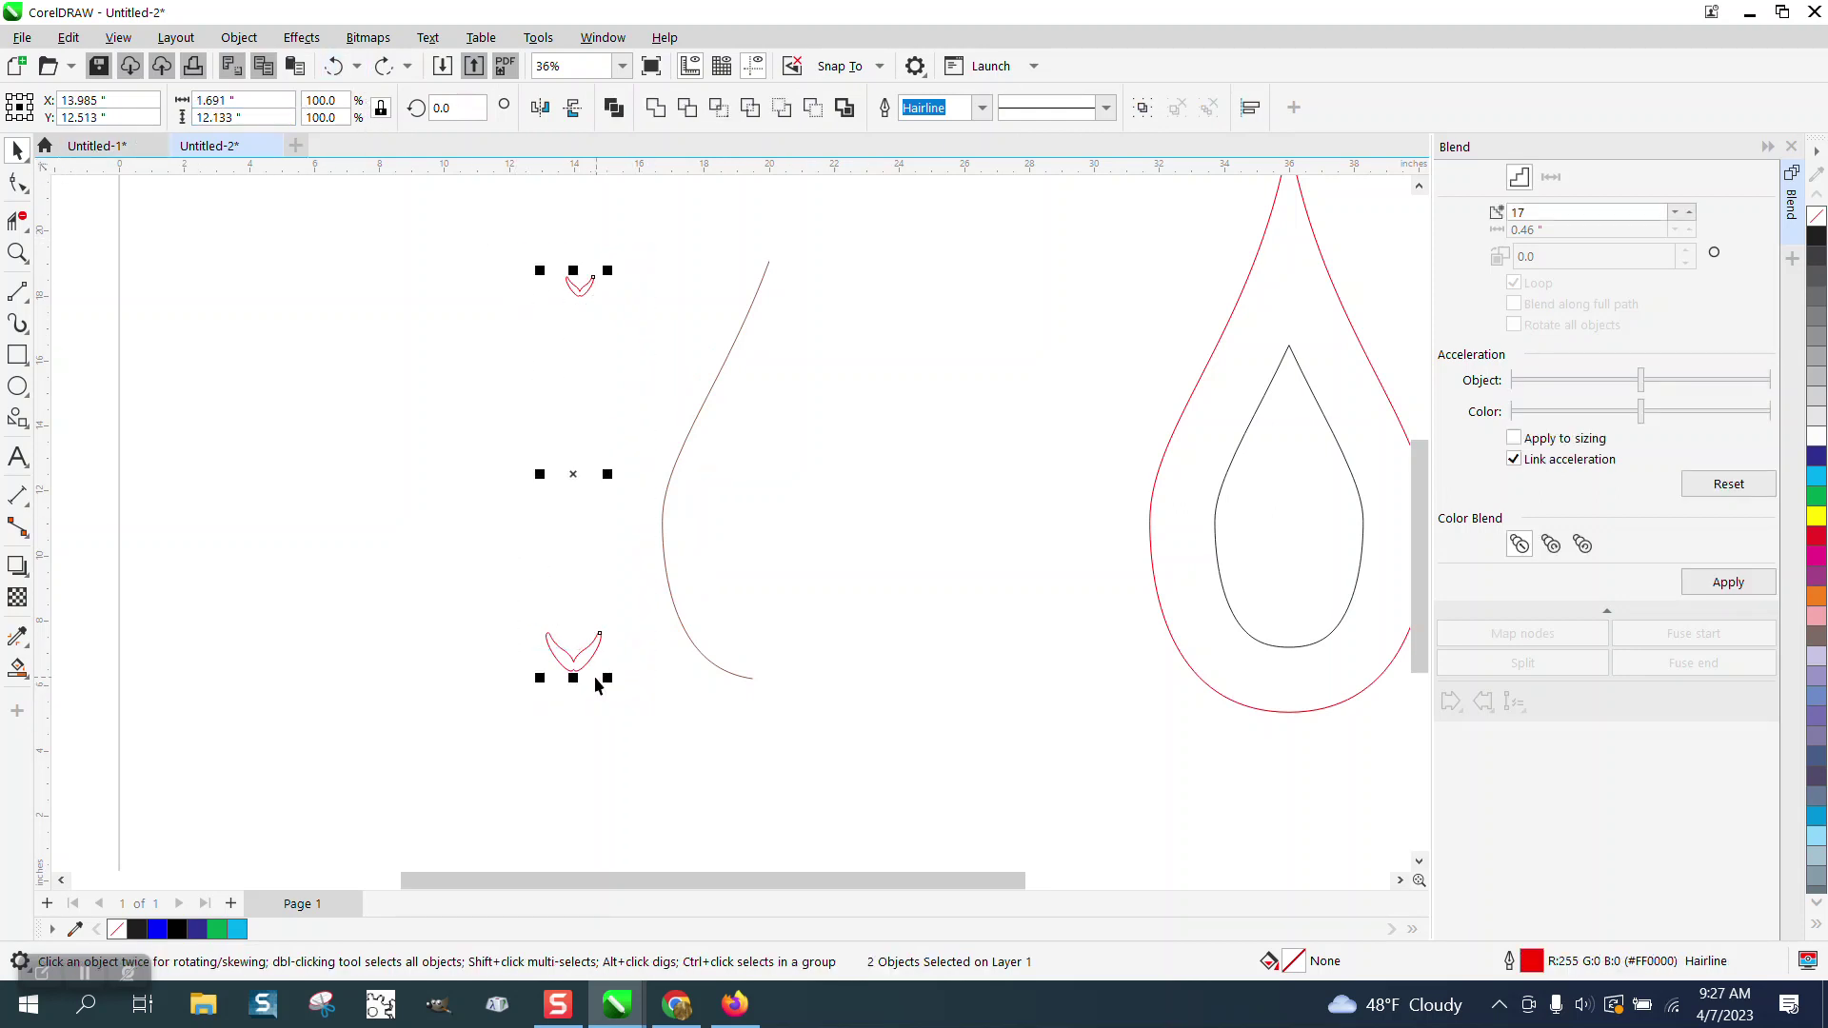
pyautogui.doubleClick(459, 108)
pyautogui.write('90')
pyautogui.press('Return')
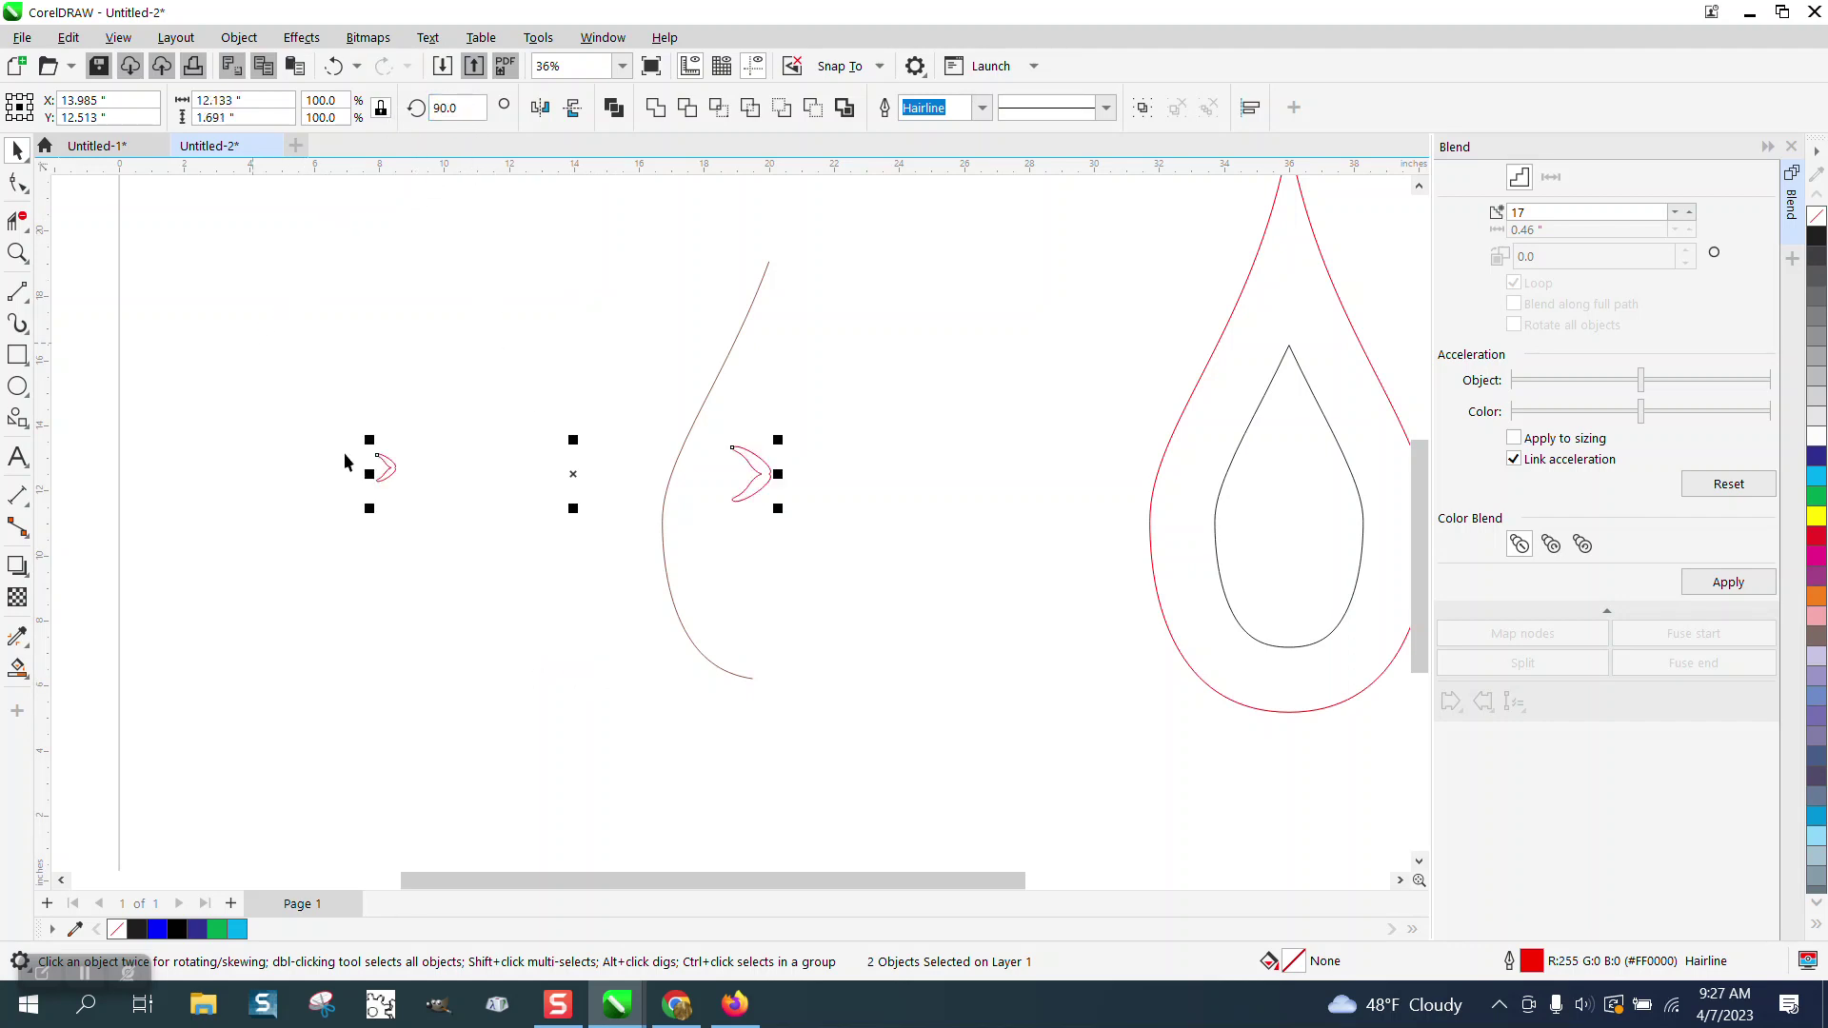
# Step: Blend the rotated chevrons in 17 steps, test fitting them to the brown curve, then undo the fit
pyautogui.click(1727, 584)
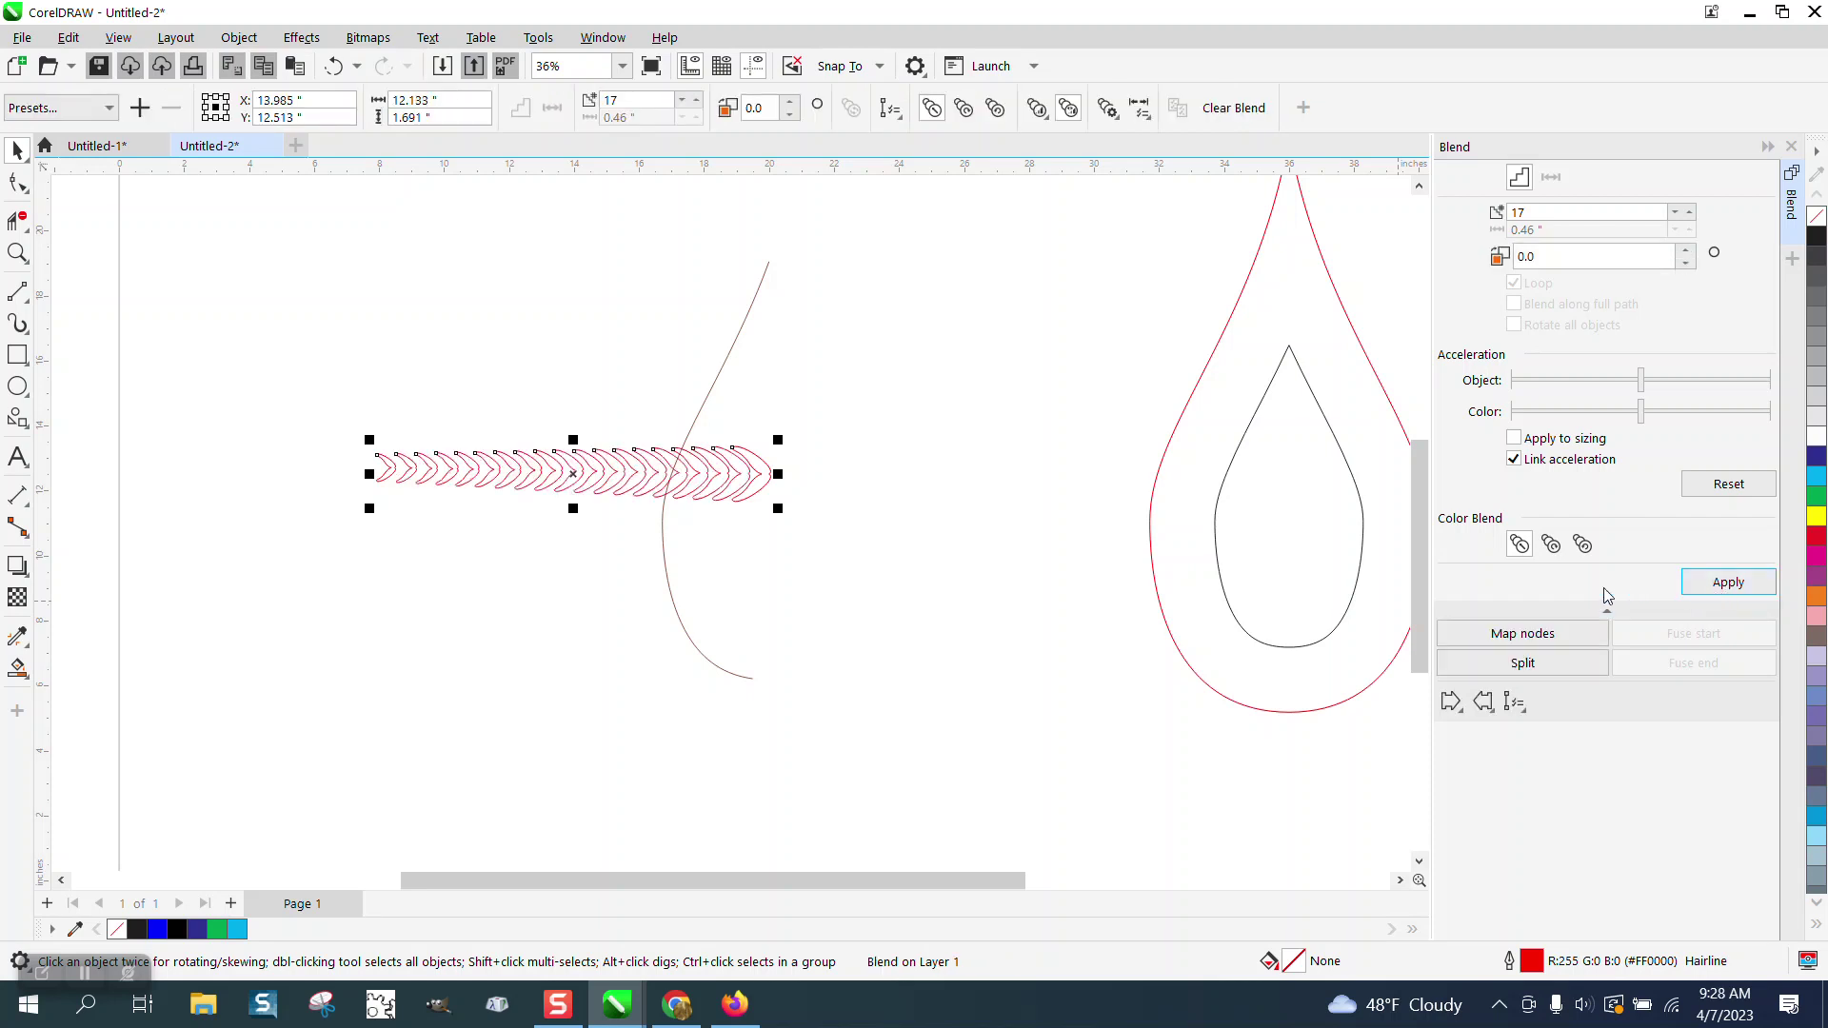
pyautogui.click(1522, 715)
pyautogui.click(1552, 729)
pyautogui.click(697, 417)
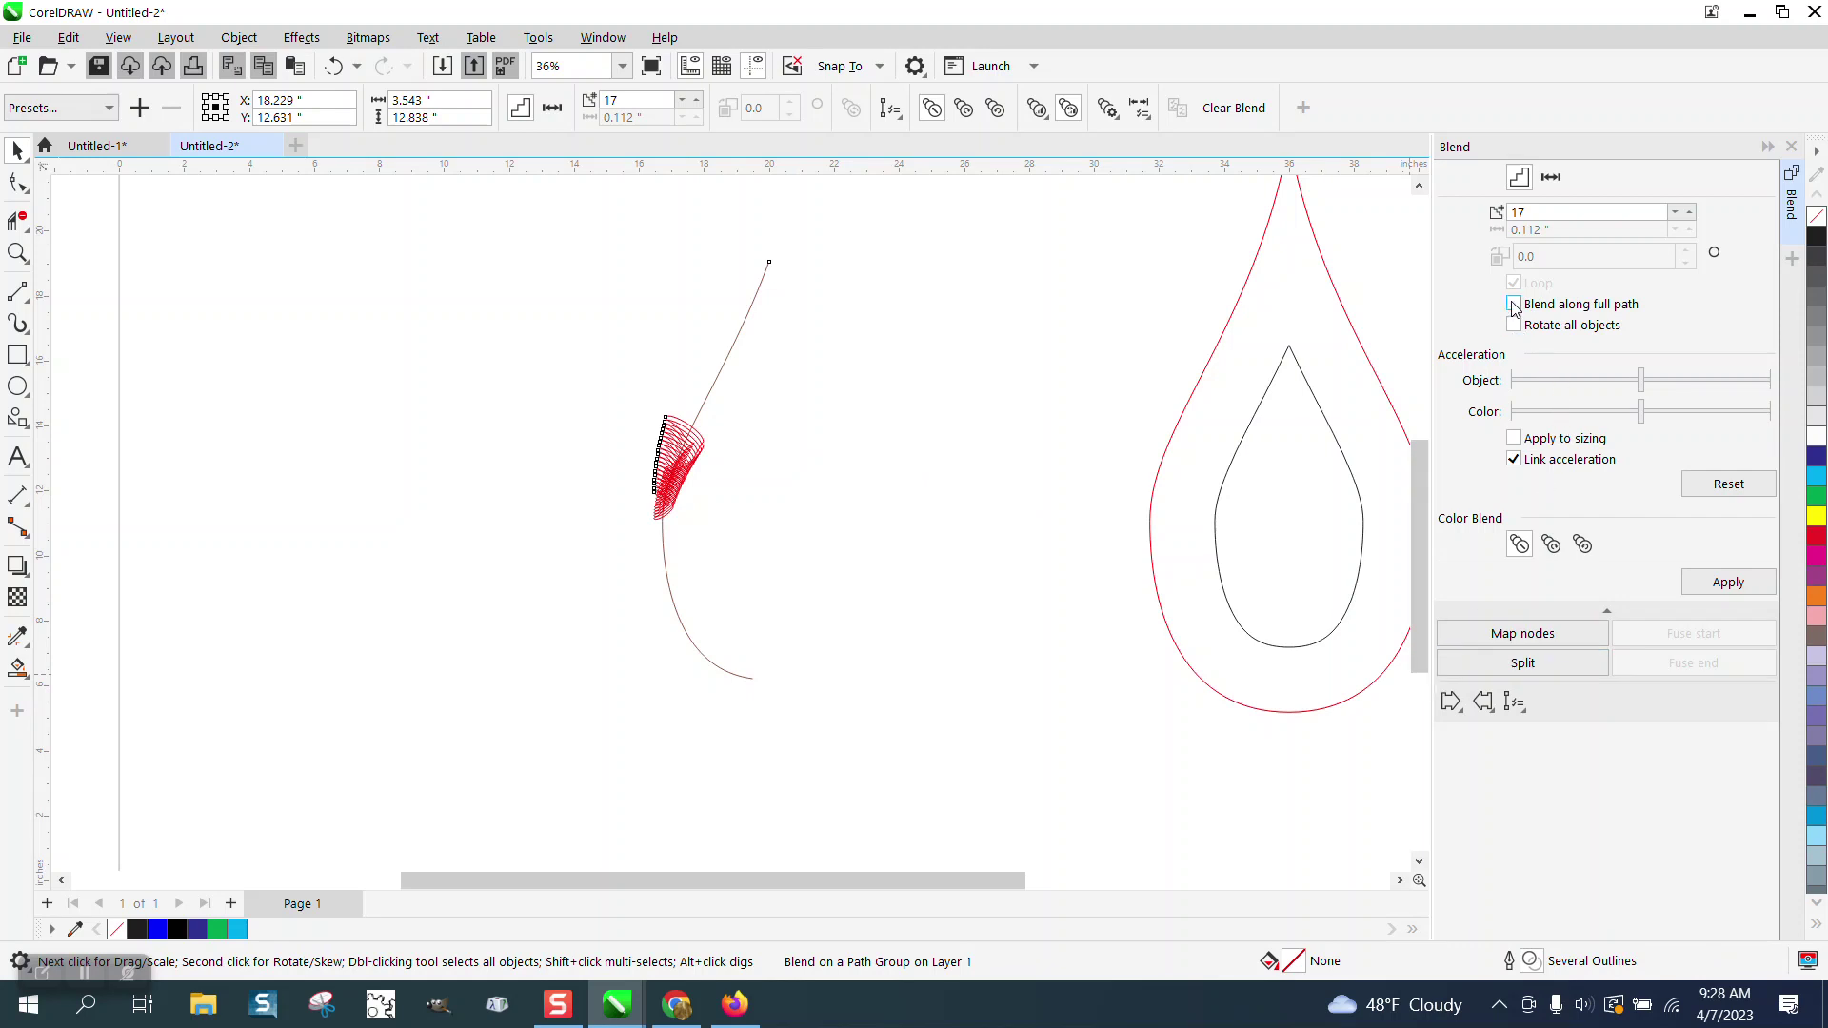
pyautogui.click(1709, 580)
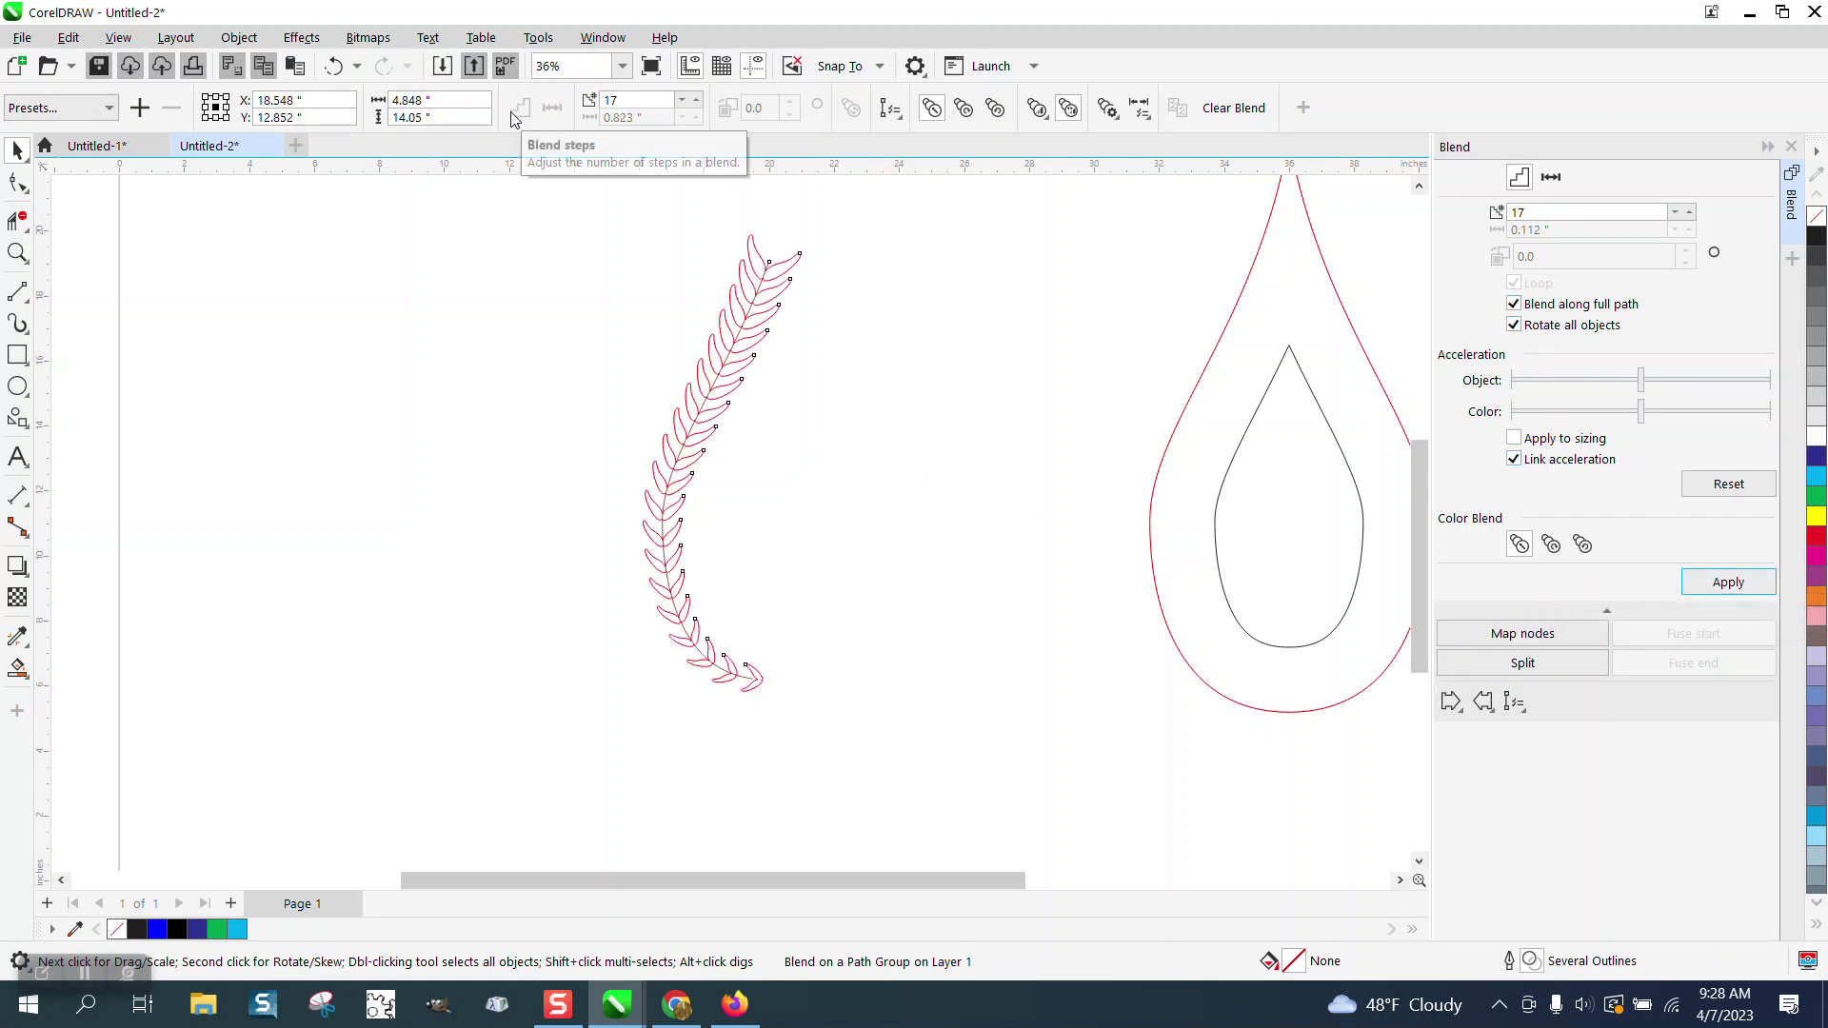
pyautogui.click(333, 65)
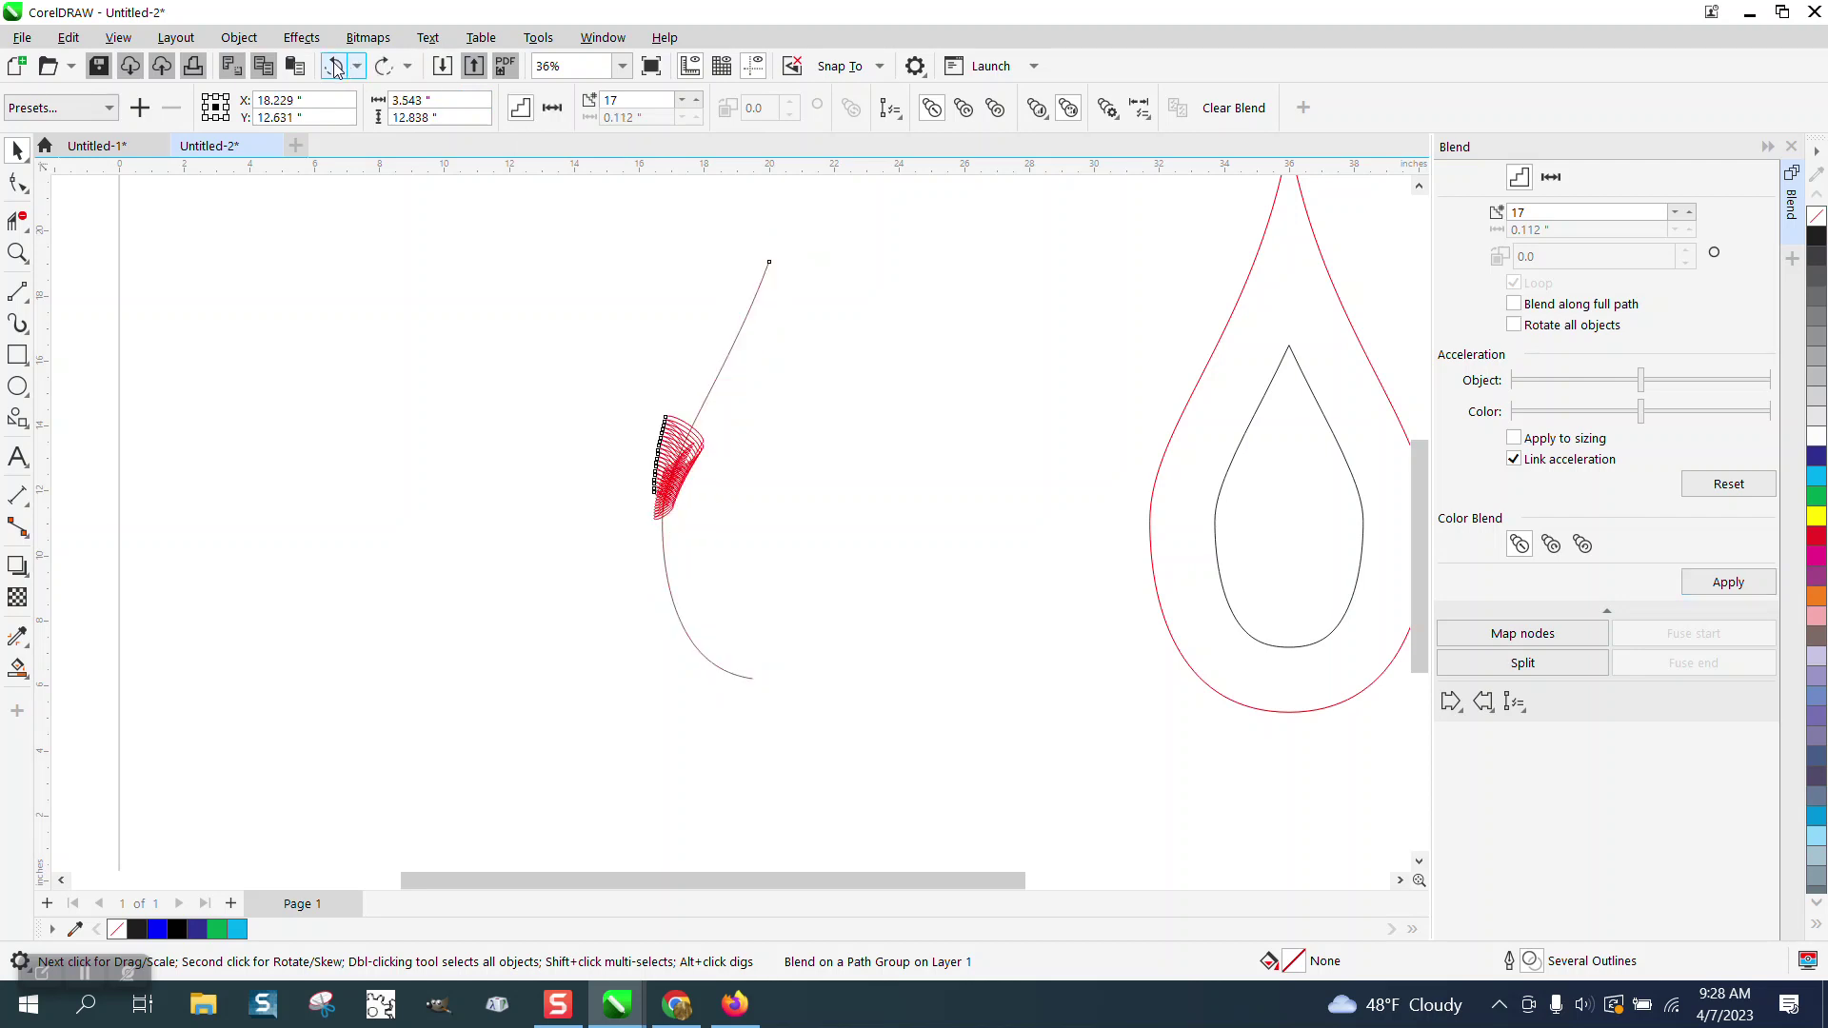
pyautogui.click(333, 66)
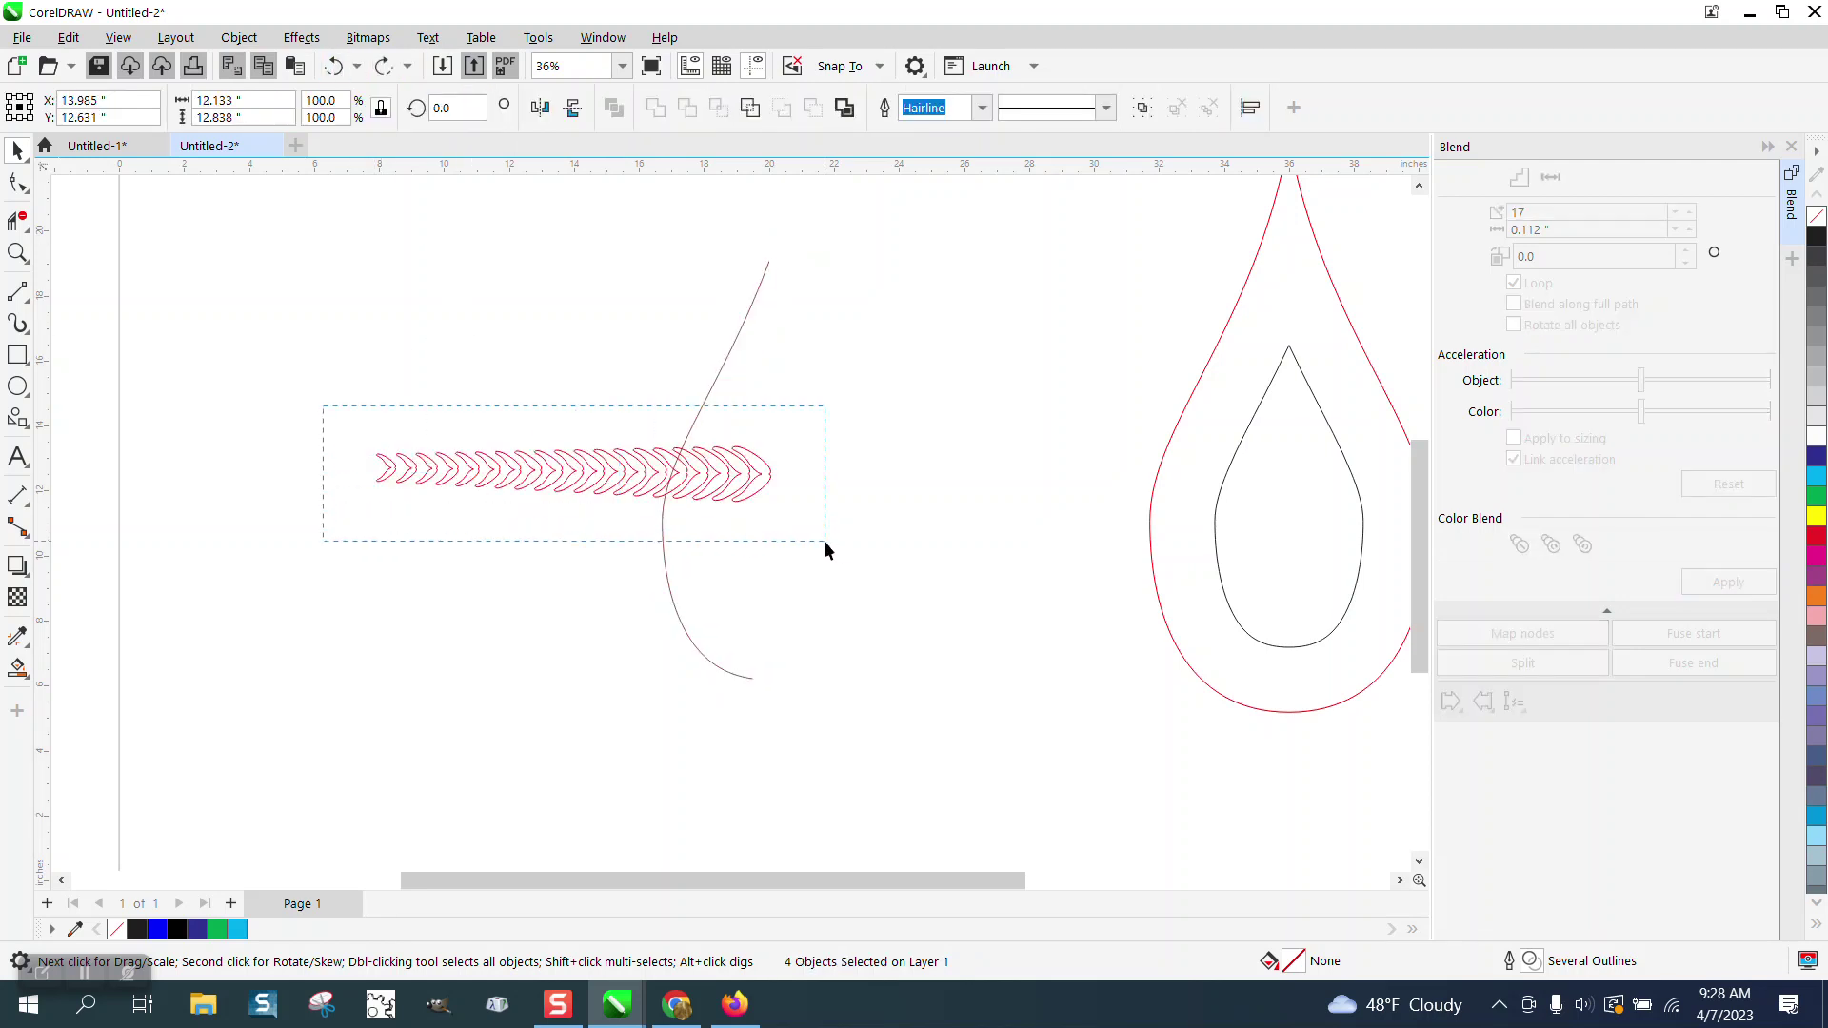
# Step: Flip and move the chevron row, retry fitting it to the curve, then undo back to the horizontal row
pyautogui.moveTo(825, 543); pyautogui.dragTo(845, 542)
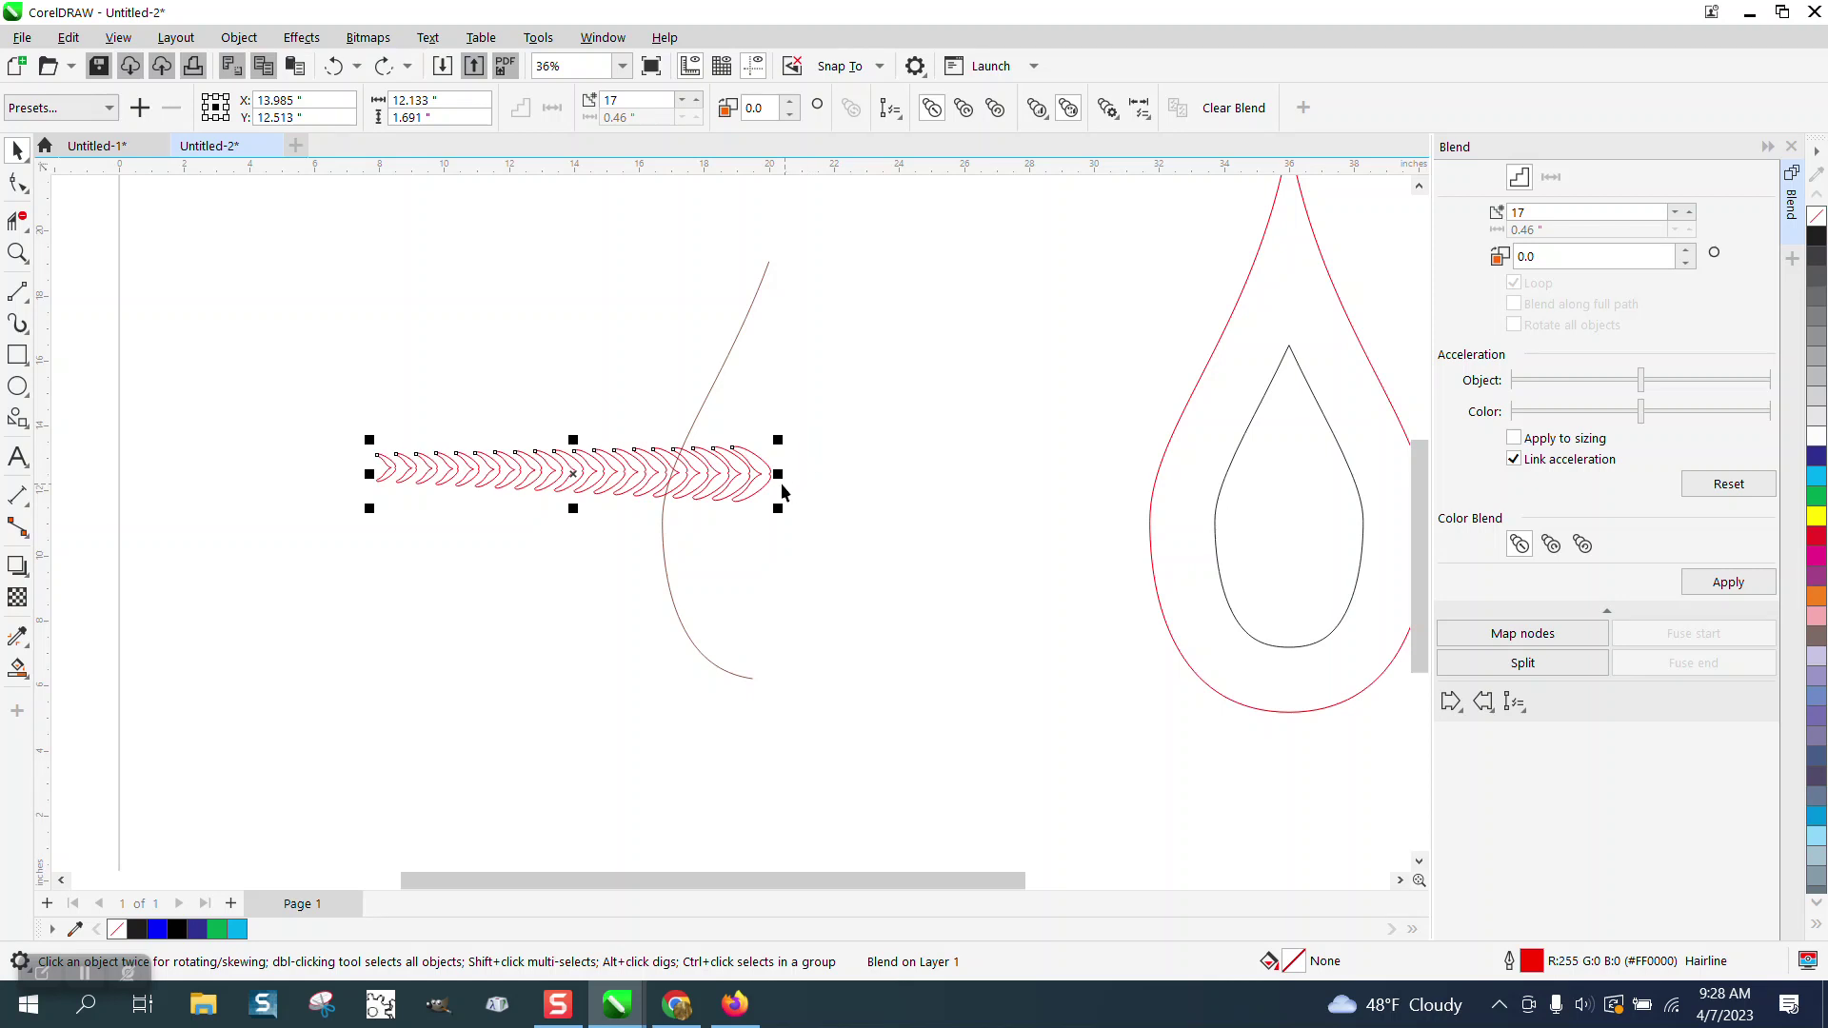
pyautogui.moveTo(779, 474); pyautogui.dragTo(88, 426)
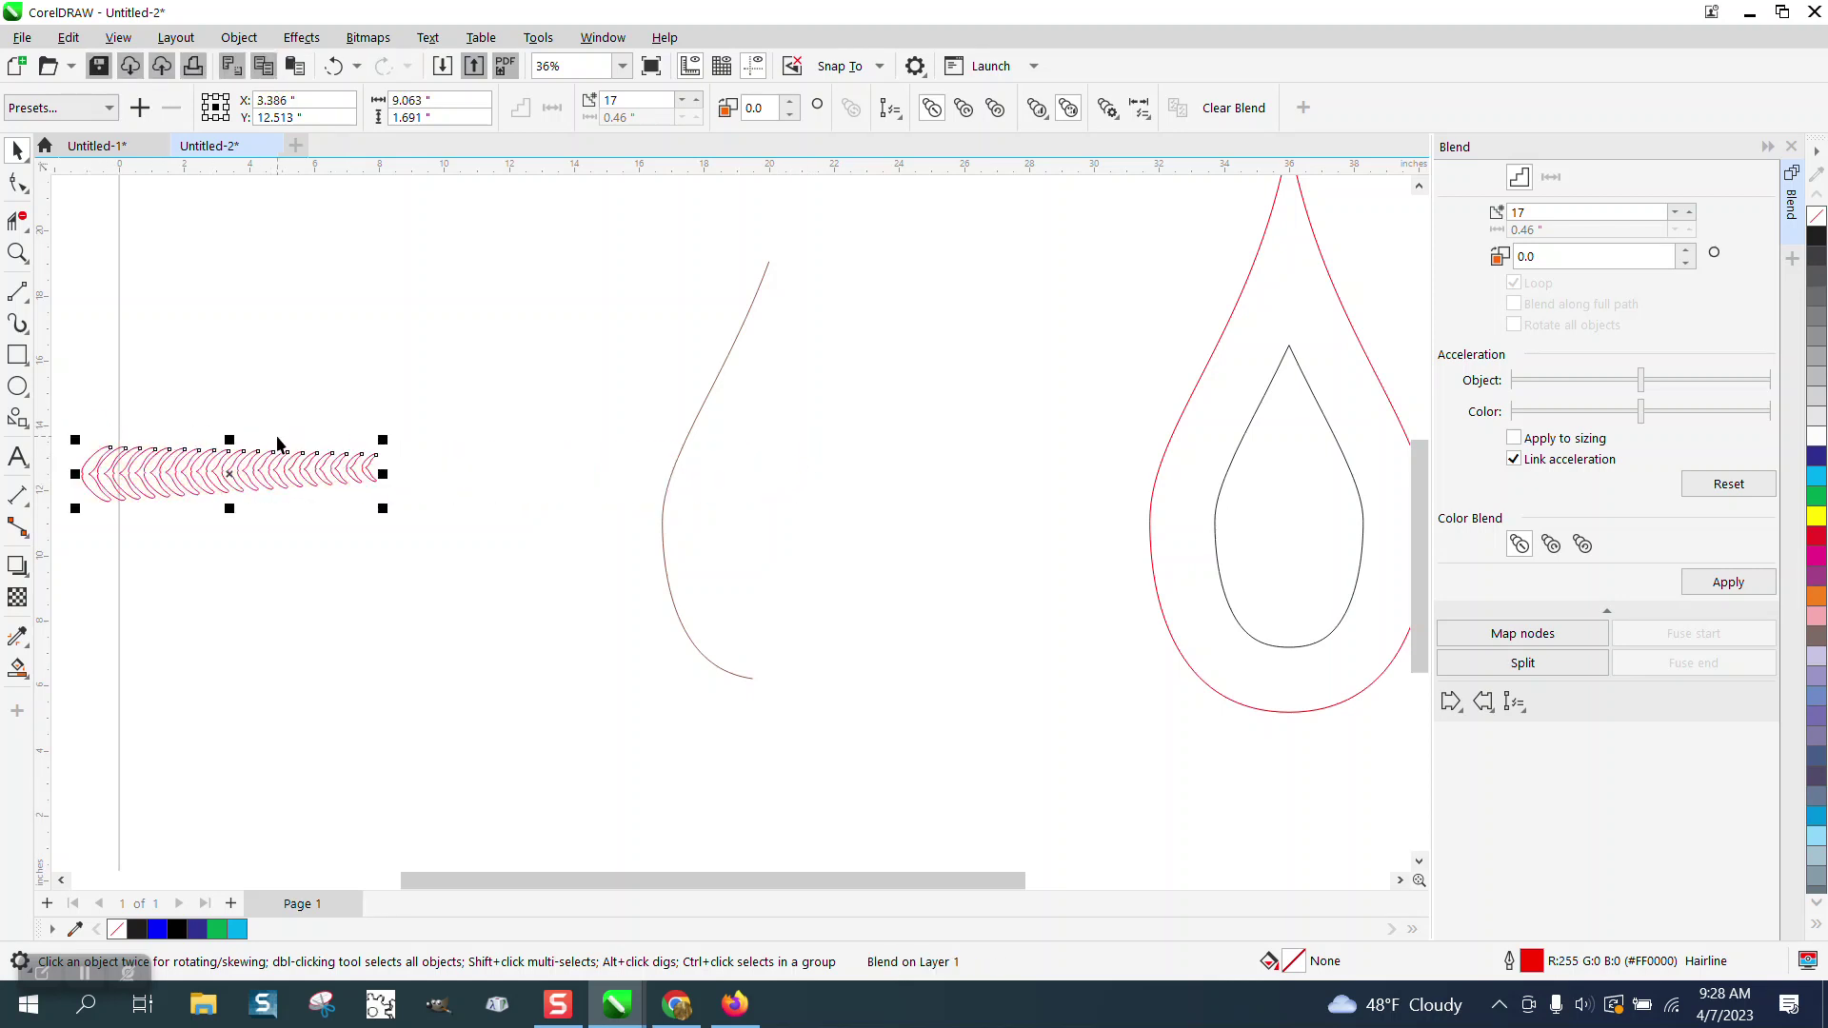
pyautogui.moveTo(238, 472); pyautogui.dragTo(475, 455)
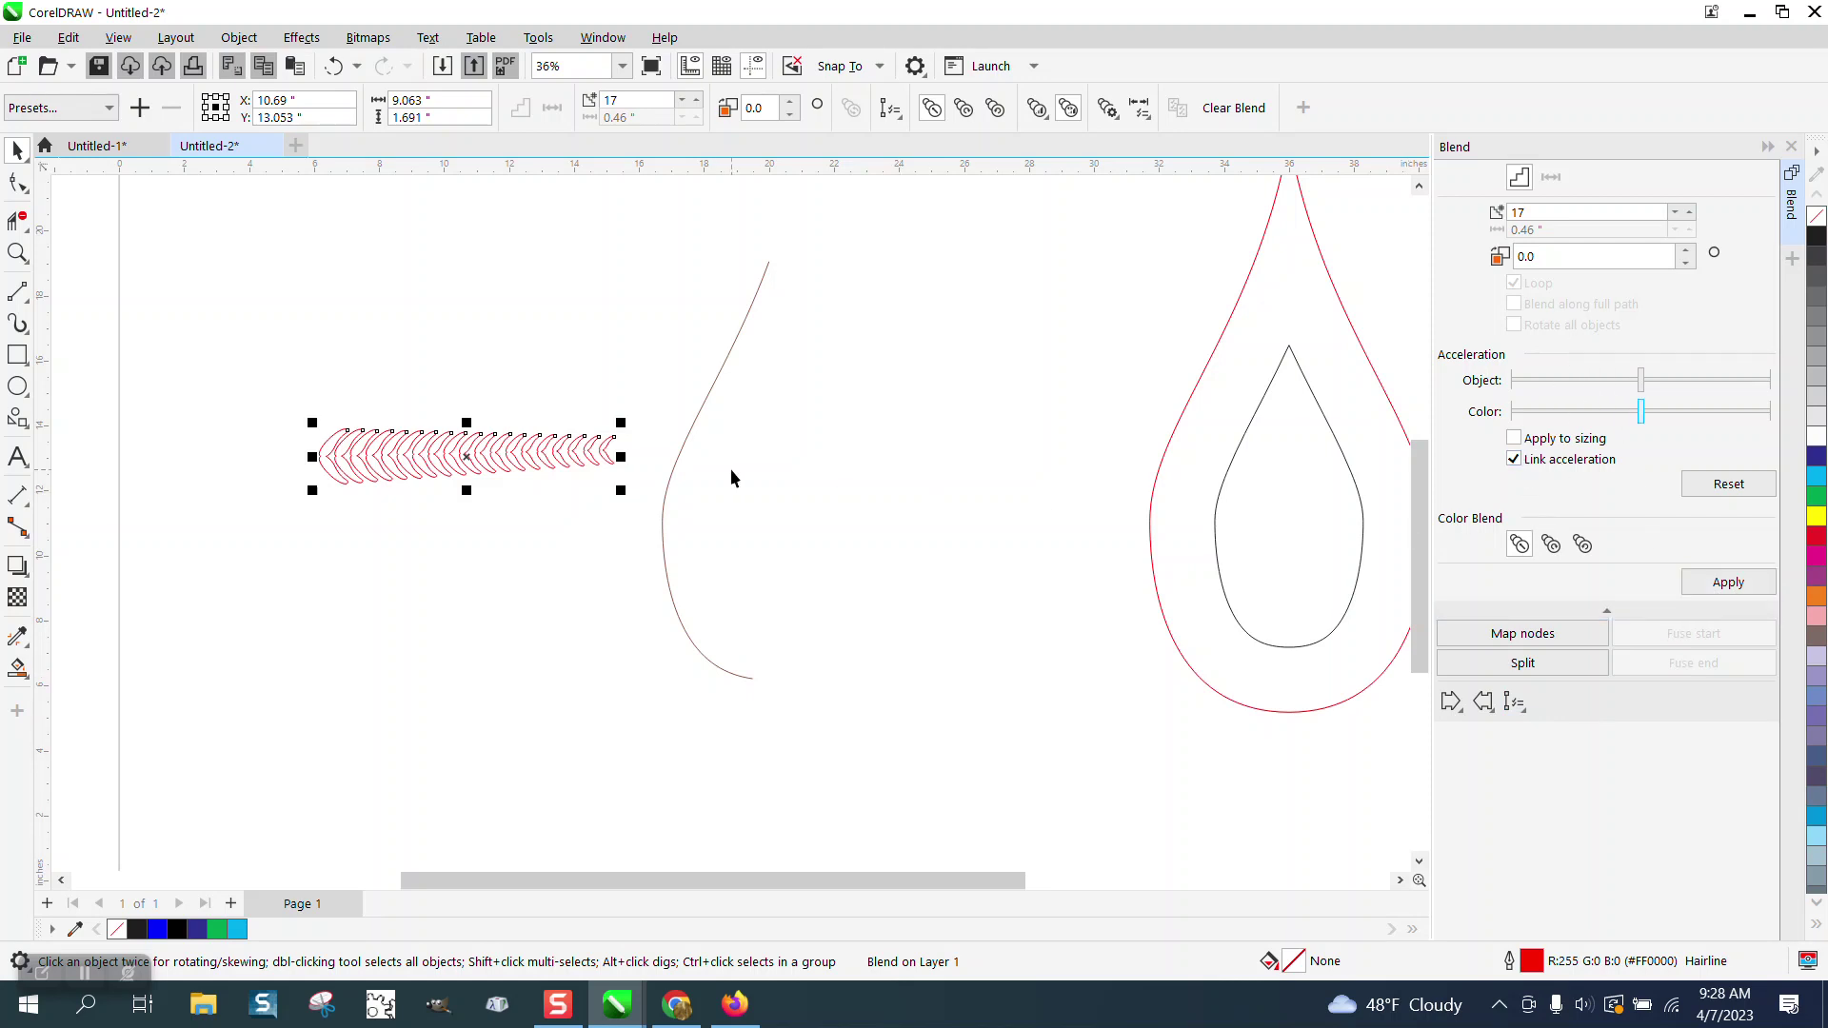
pyautogui.click(1513, 702)
pyautogui.click(1544, 731)
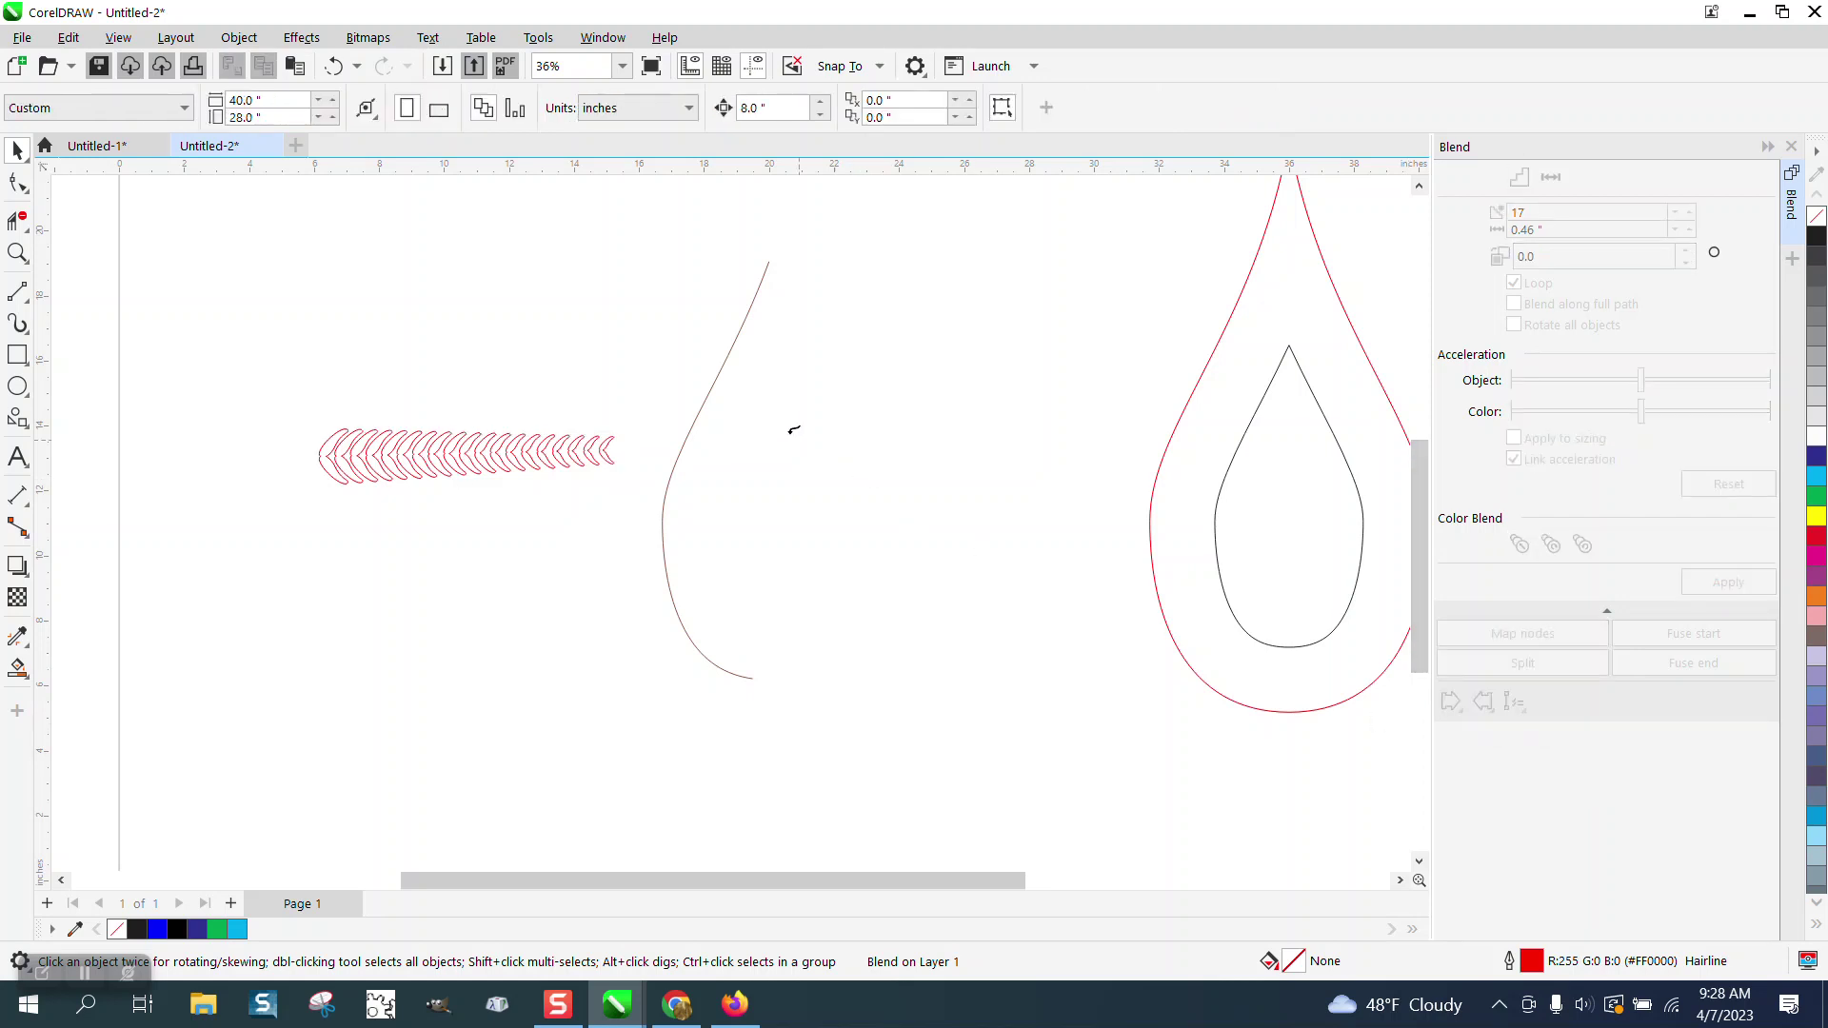
pyautogui.click(705, 406)
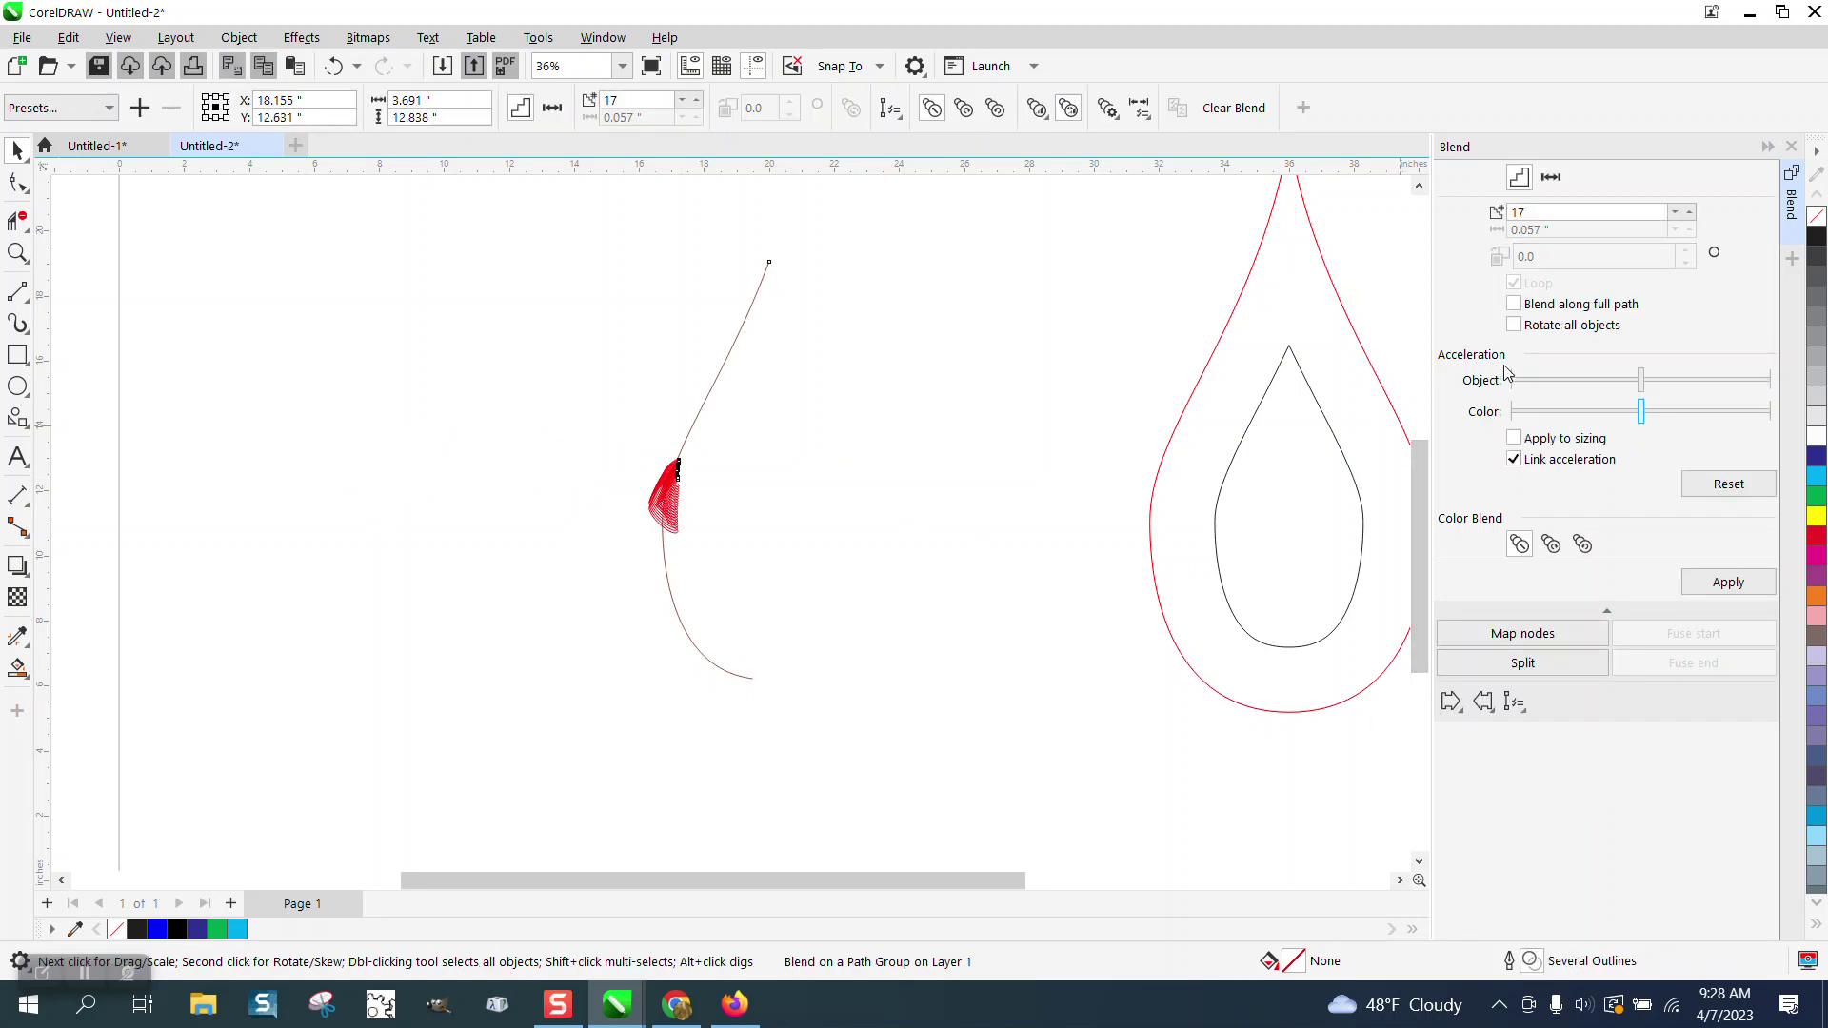
pyautogui.click(1713, 582)
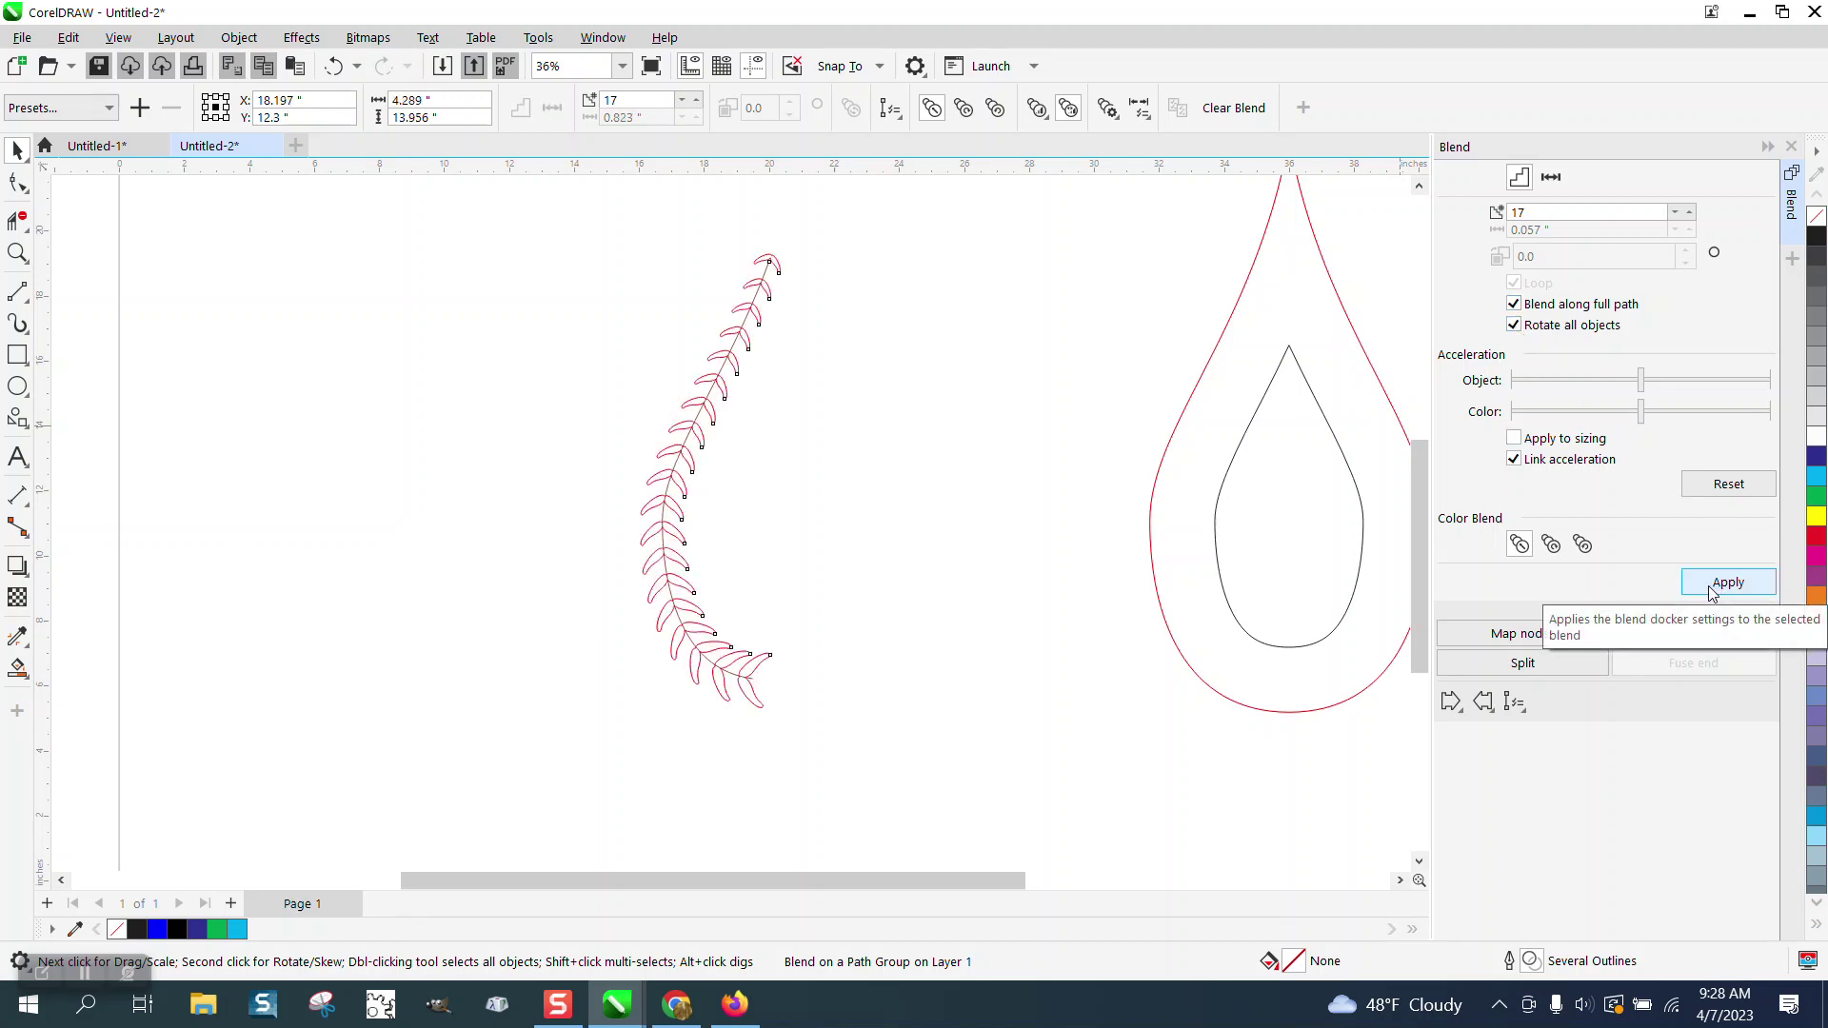
pyautogui.click(334, 70)
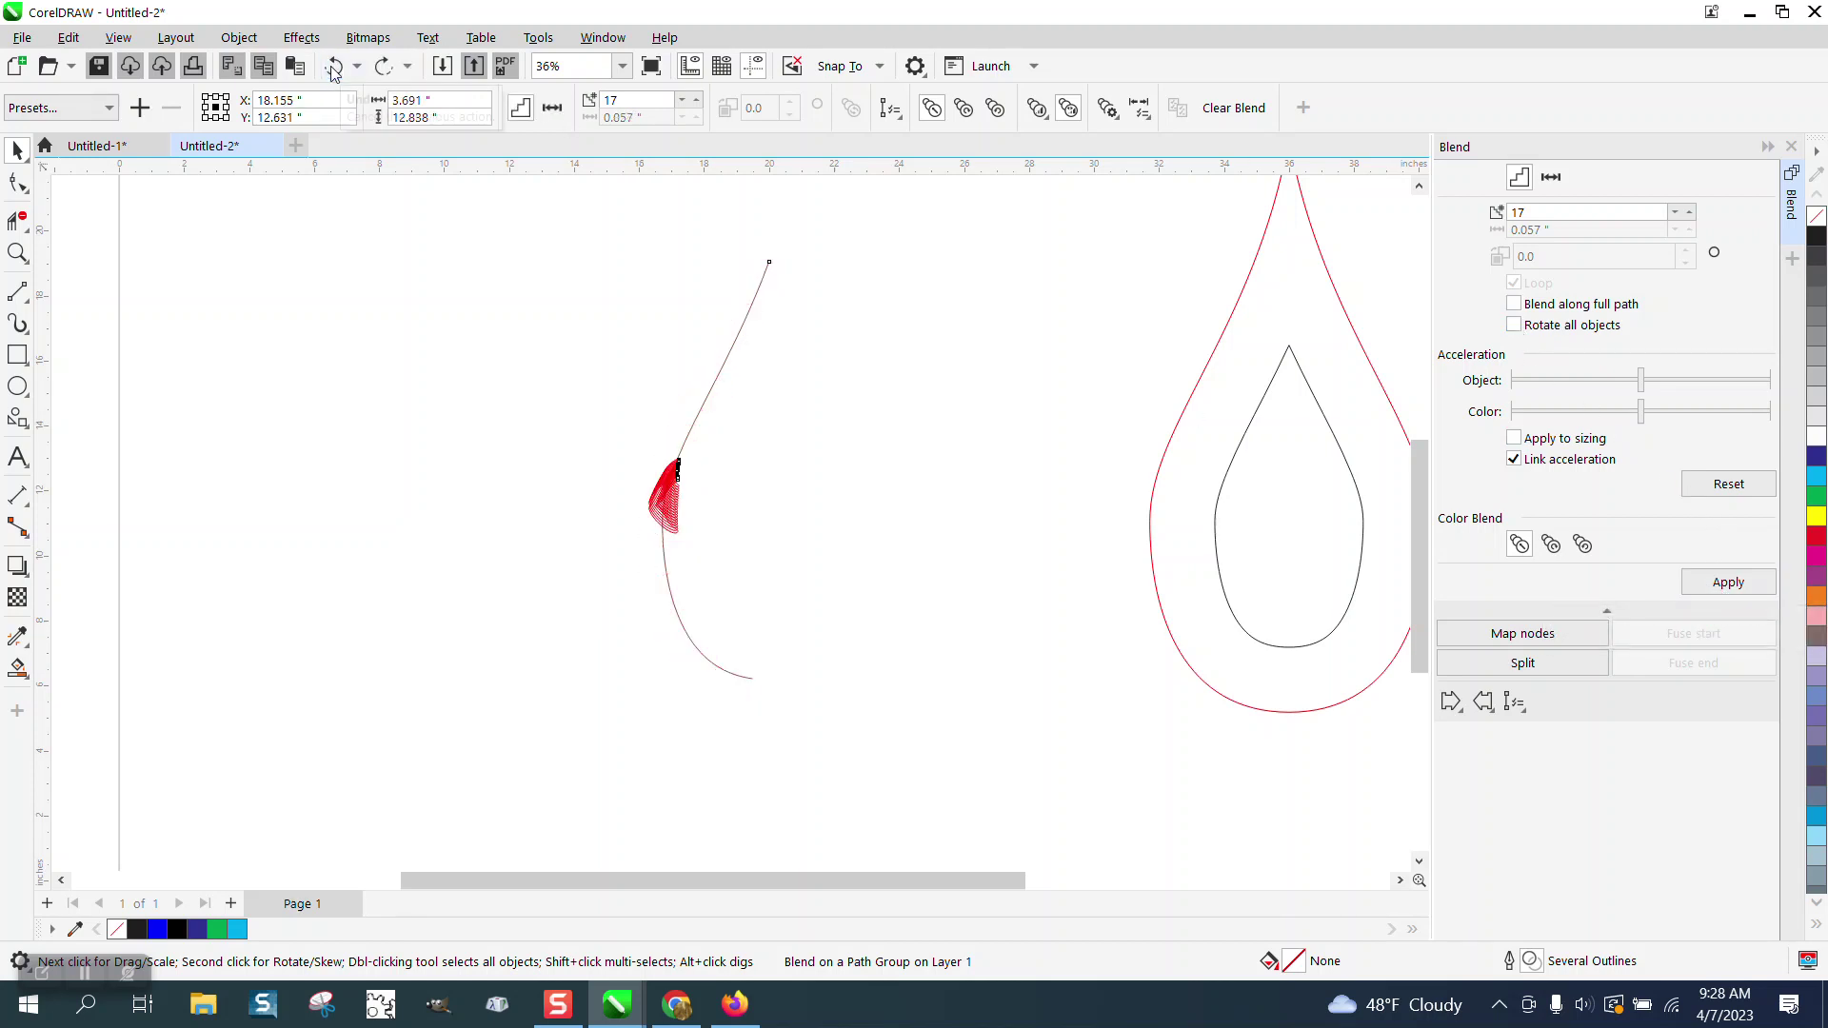
pyautogui.click(334, 70)
pyautogui.click(335, 71)
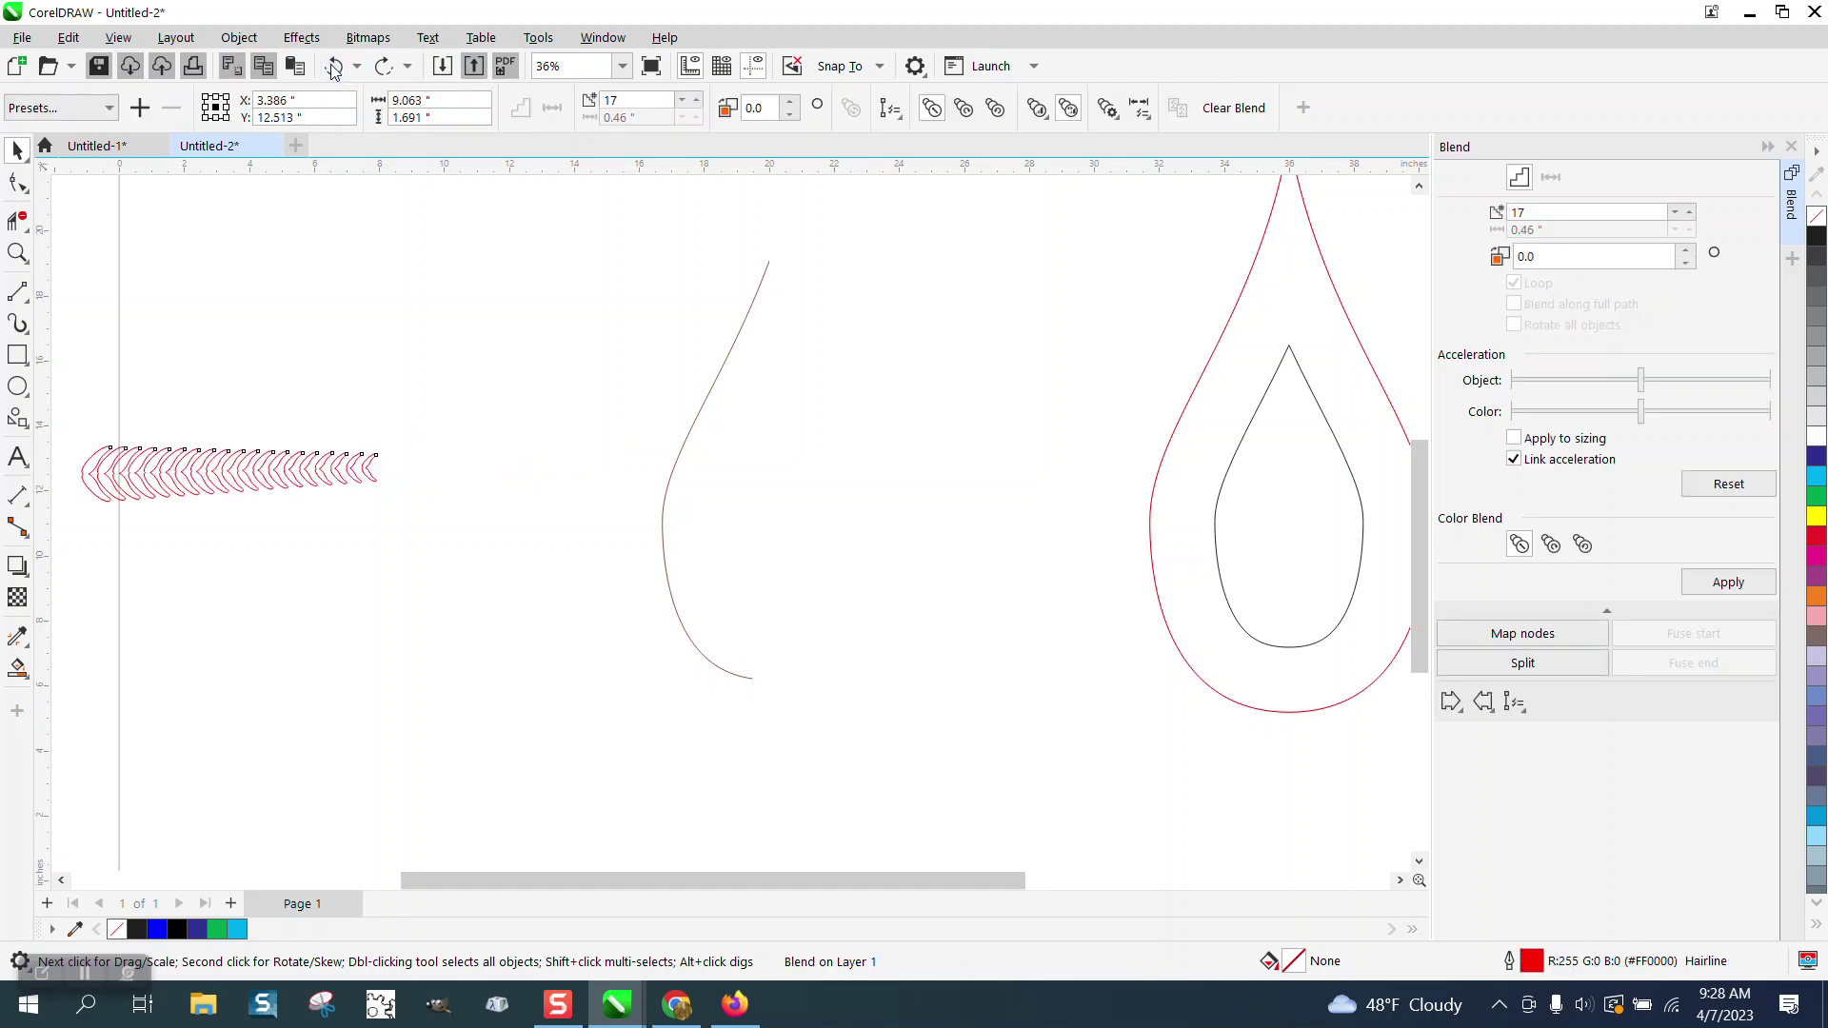
pyautogui.click(334, 70)
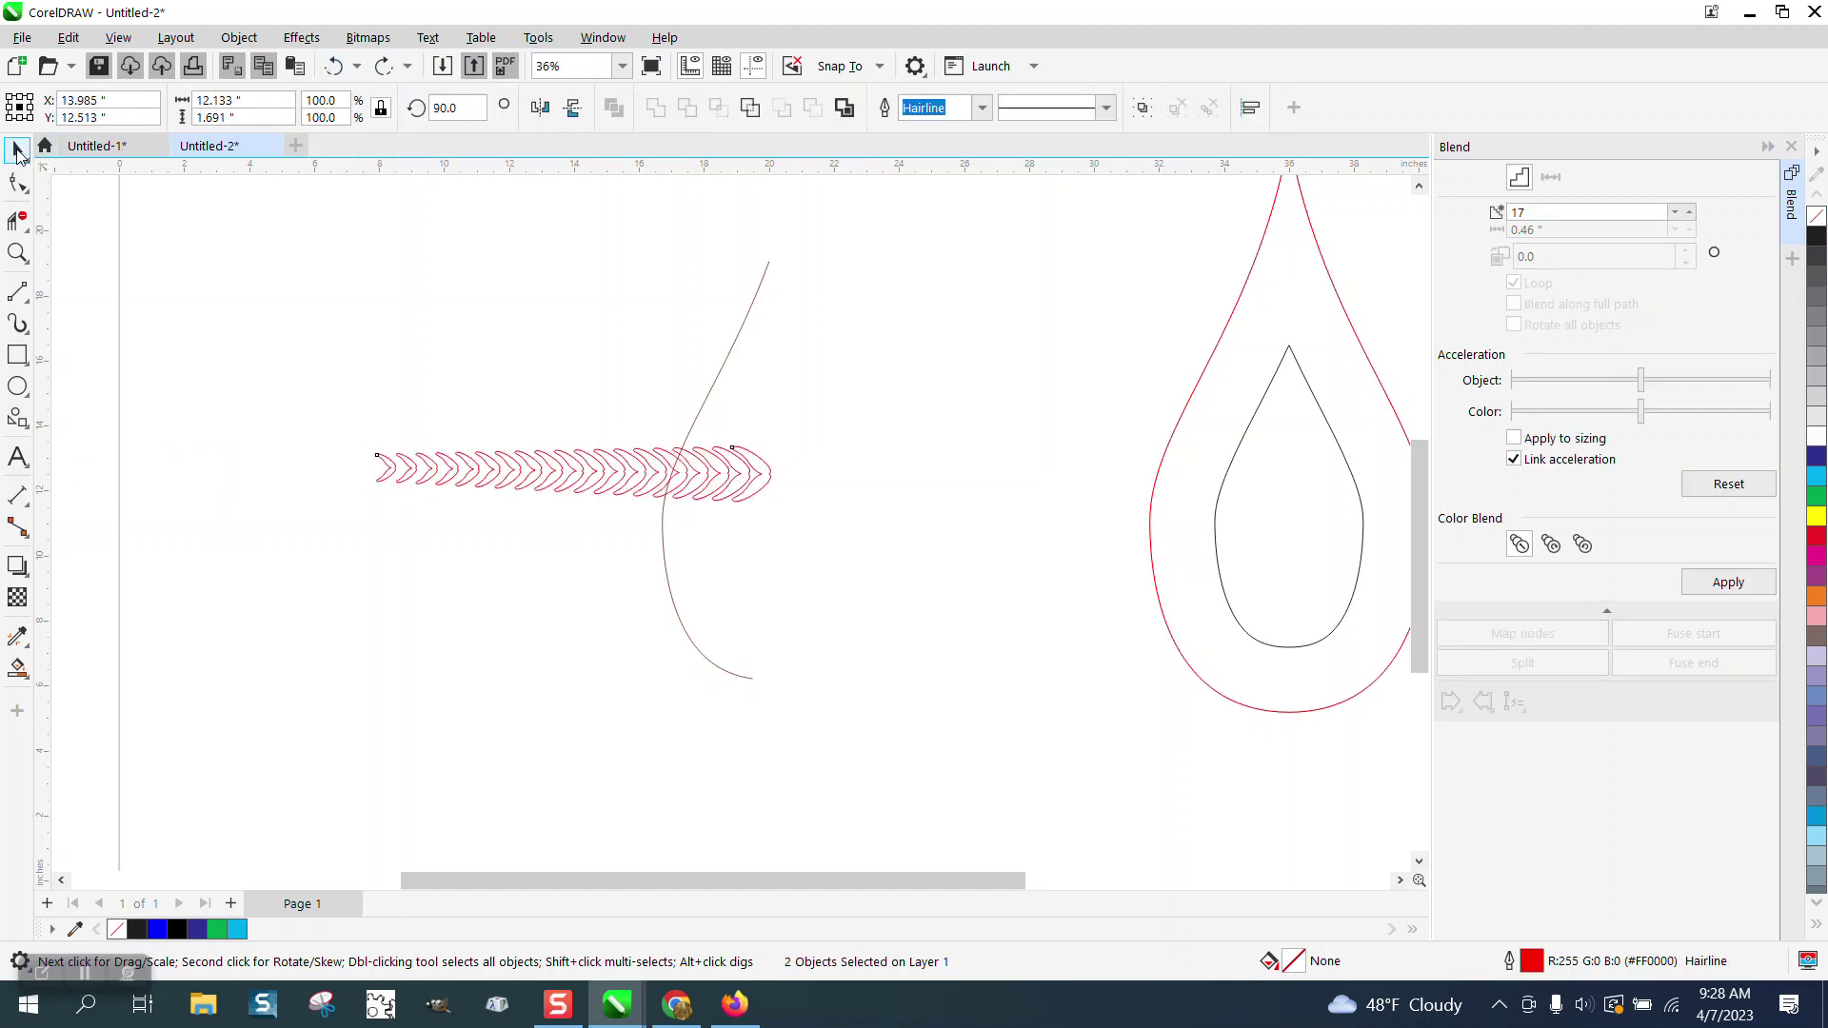
# Step: Mirror the brown curve horizontally and move it to the right
pyautogui.click(727, 357)
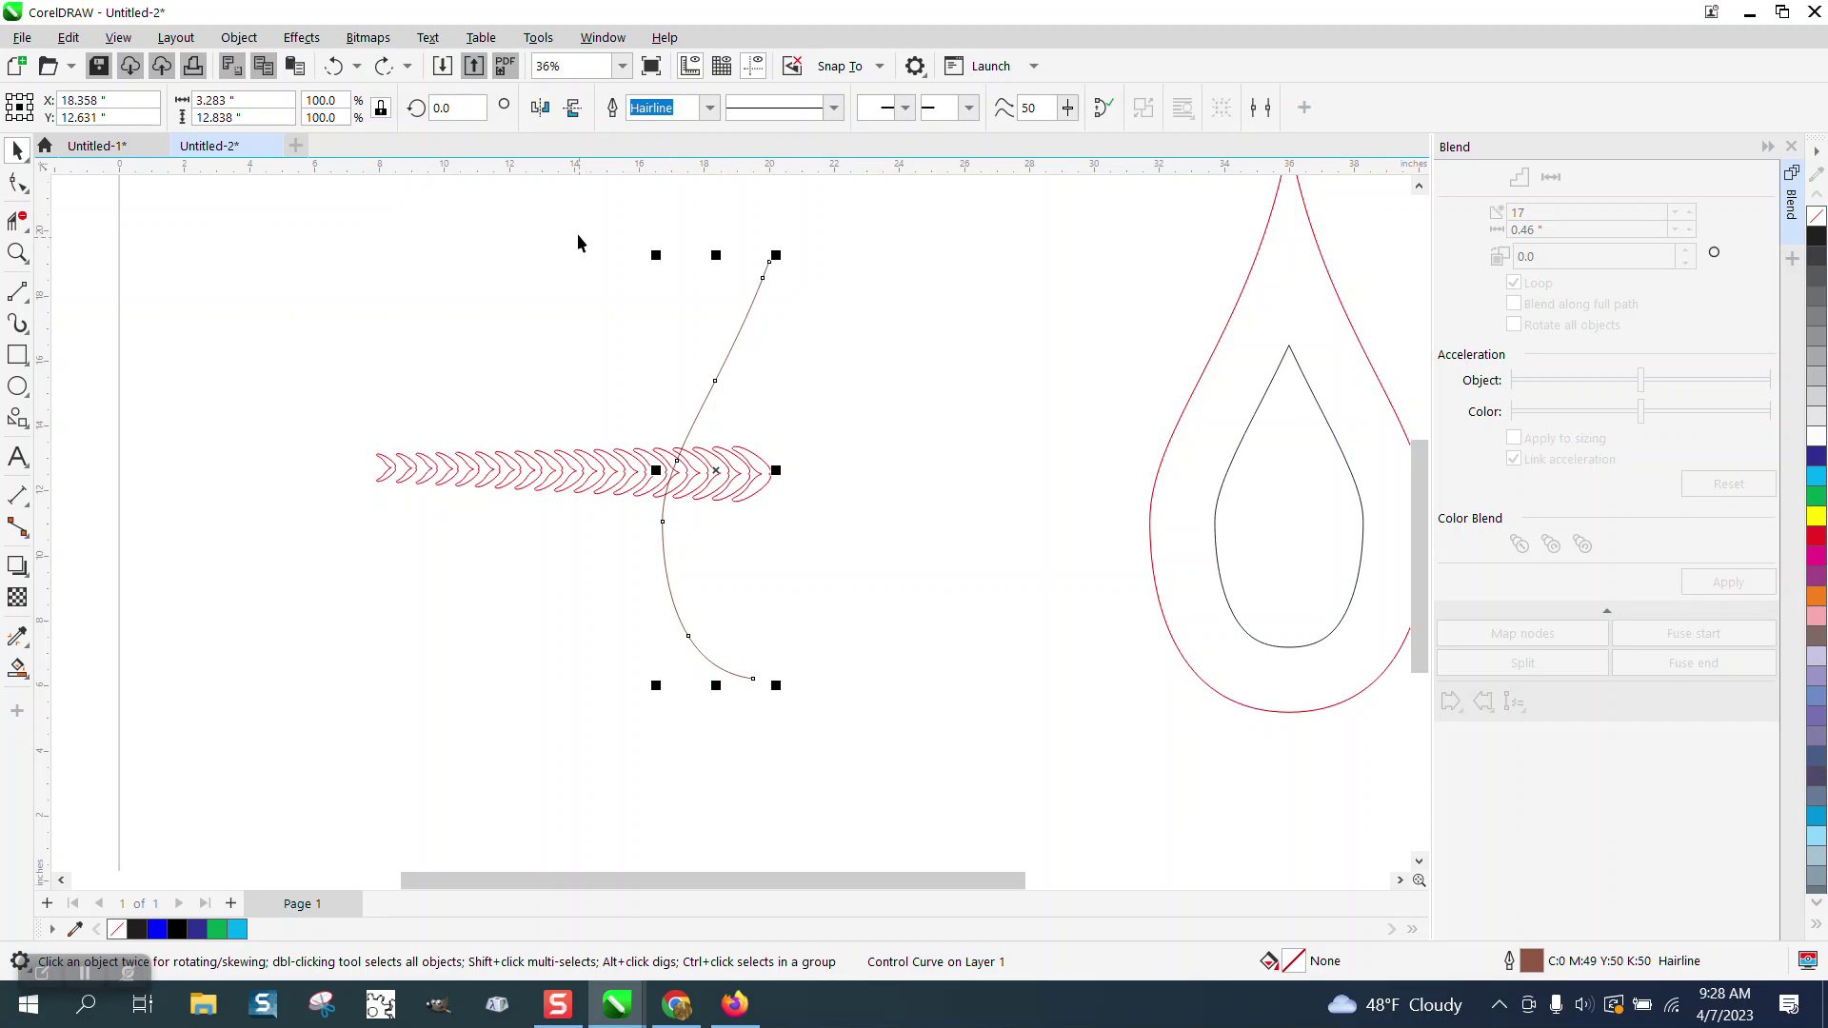
pyautogui.click(541, 108)
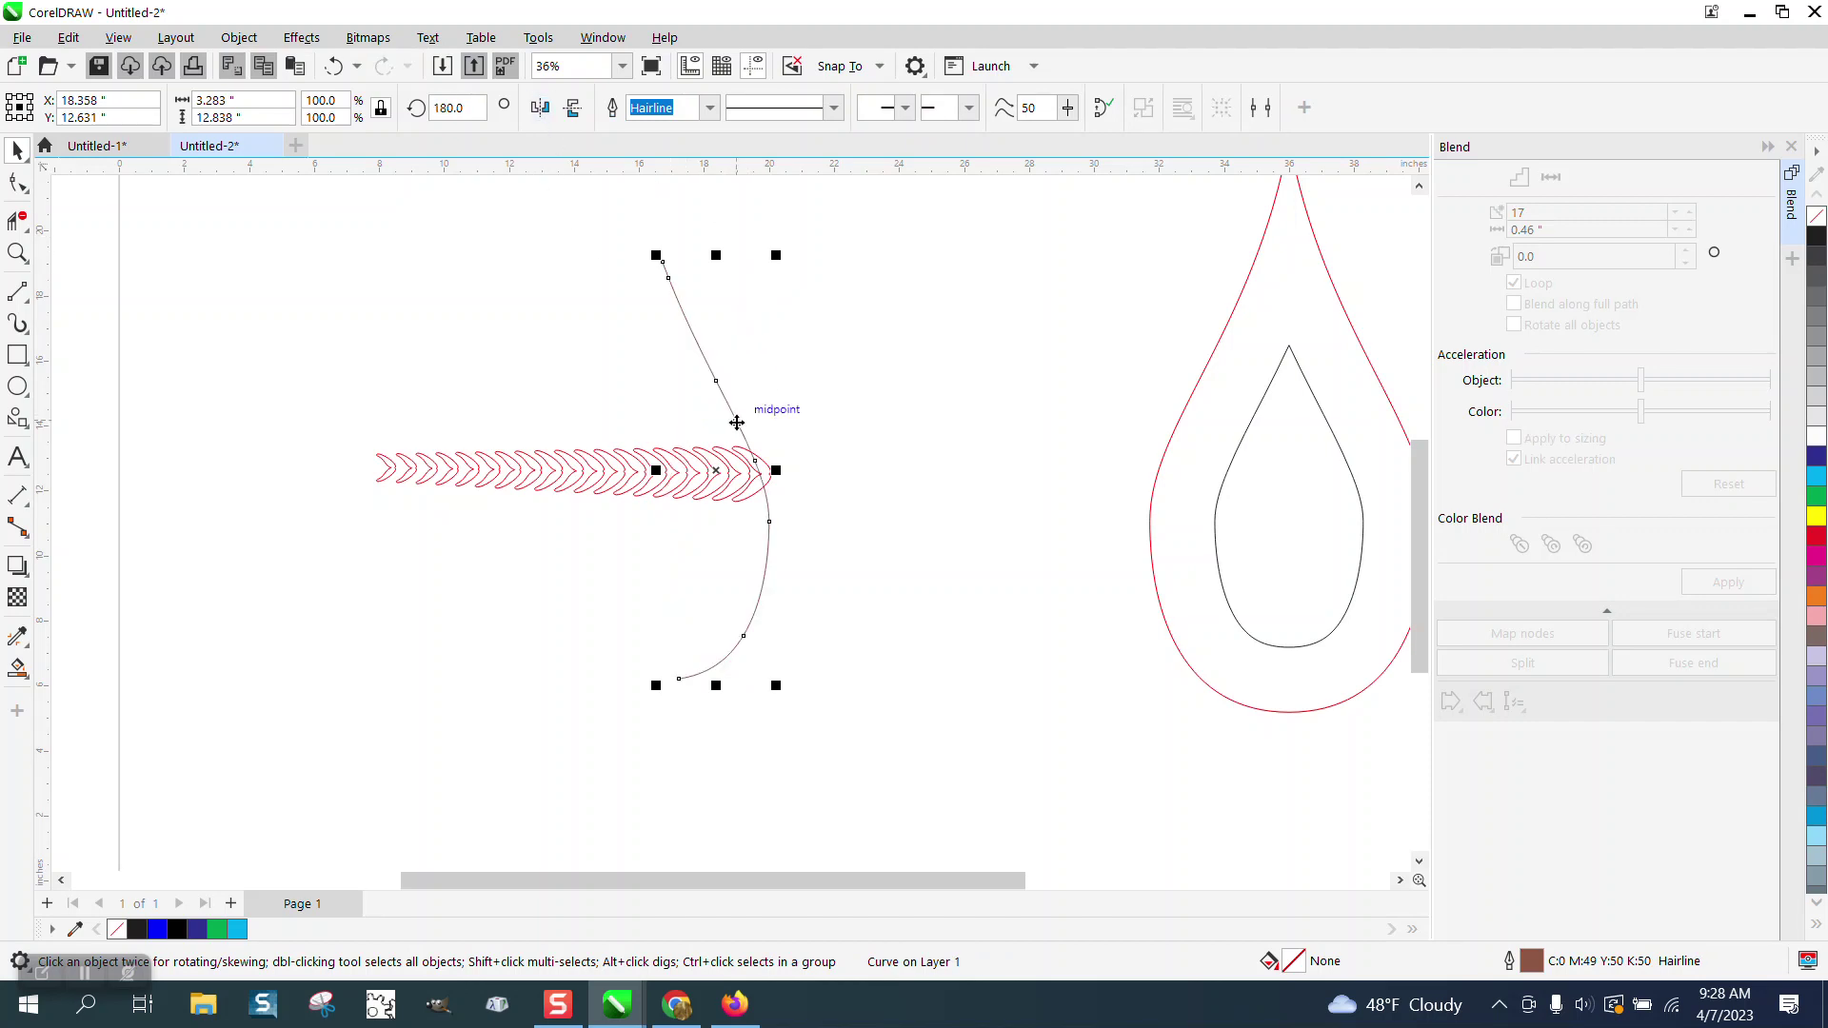
pyautogui.moveTo(734, 419); pyautogui.dragTo(933, 424)
# Step: Fit the chevron blend to the mirrored curve with Blend along full path and Rotate all objects
pyautogui.click(729, 459)
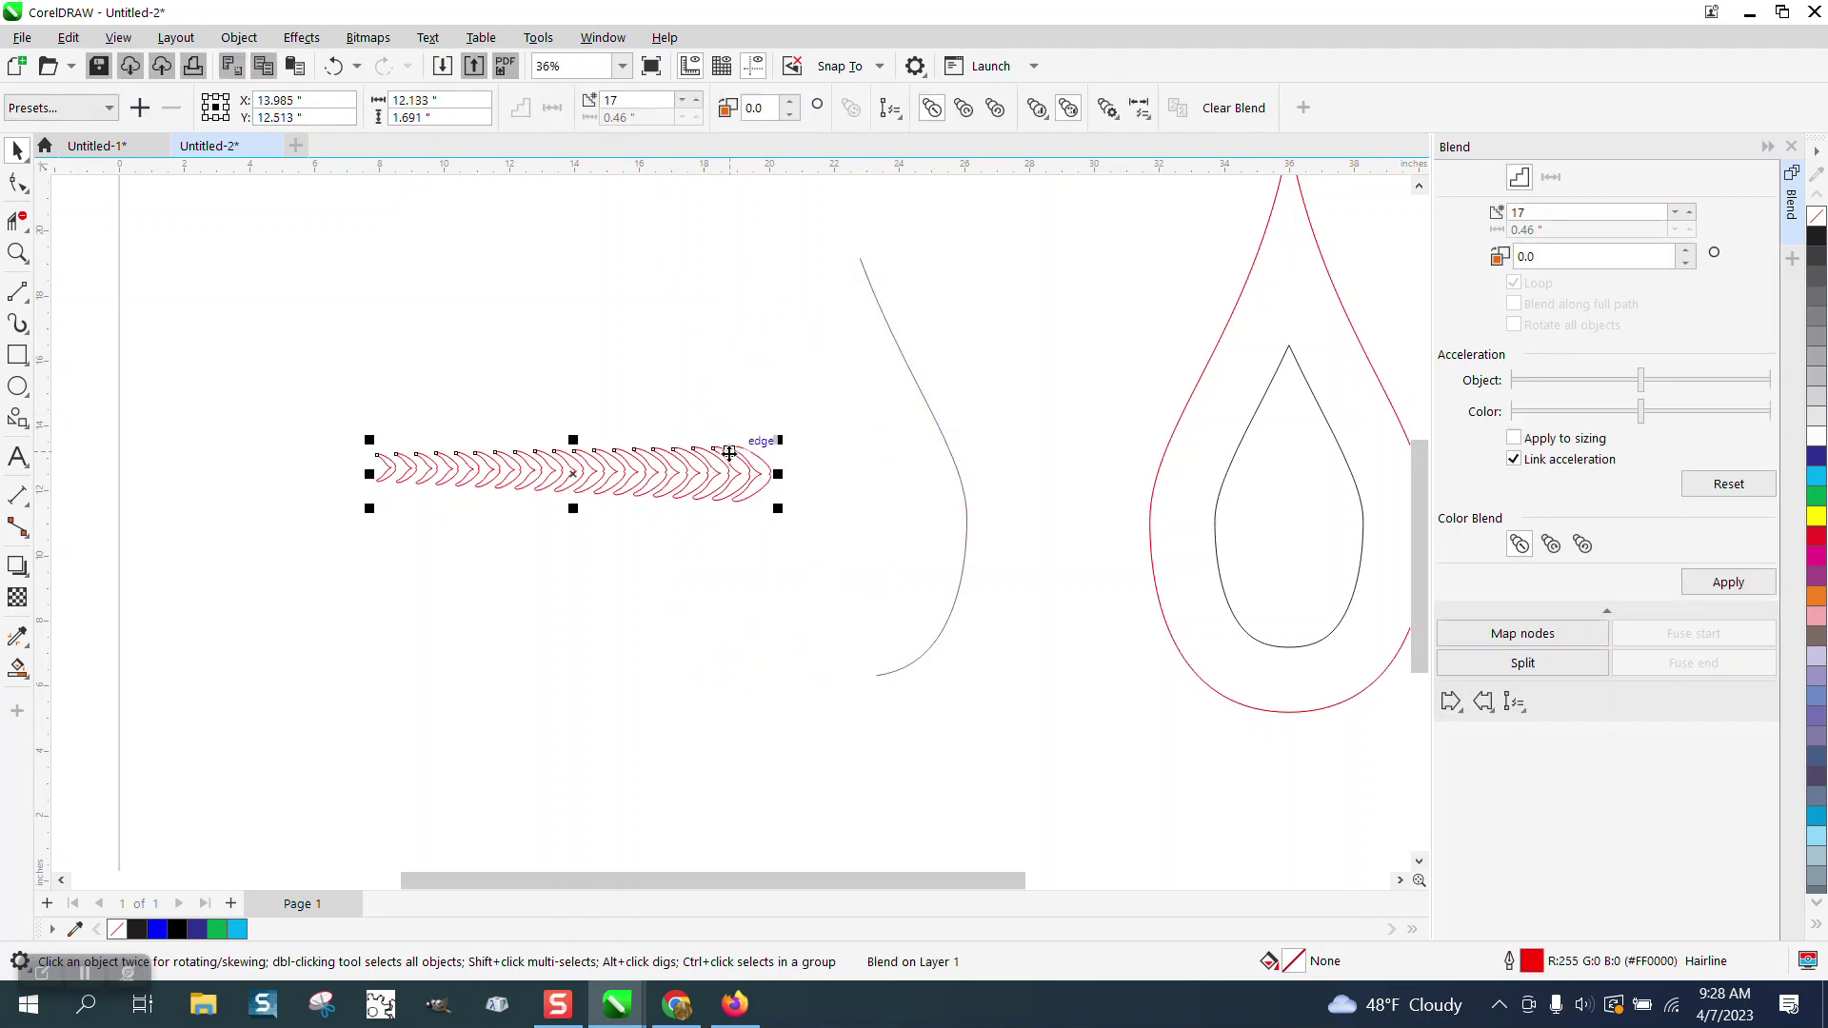
pyautogui.click(1513, 702)
pyautogui.click(1546, 730)
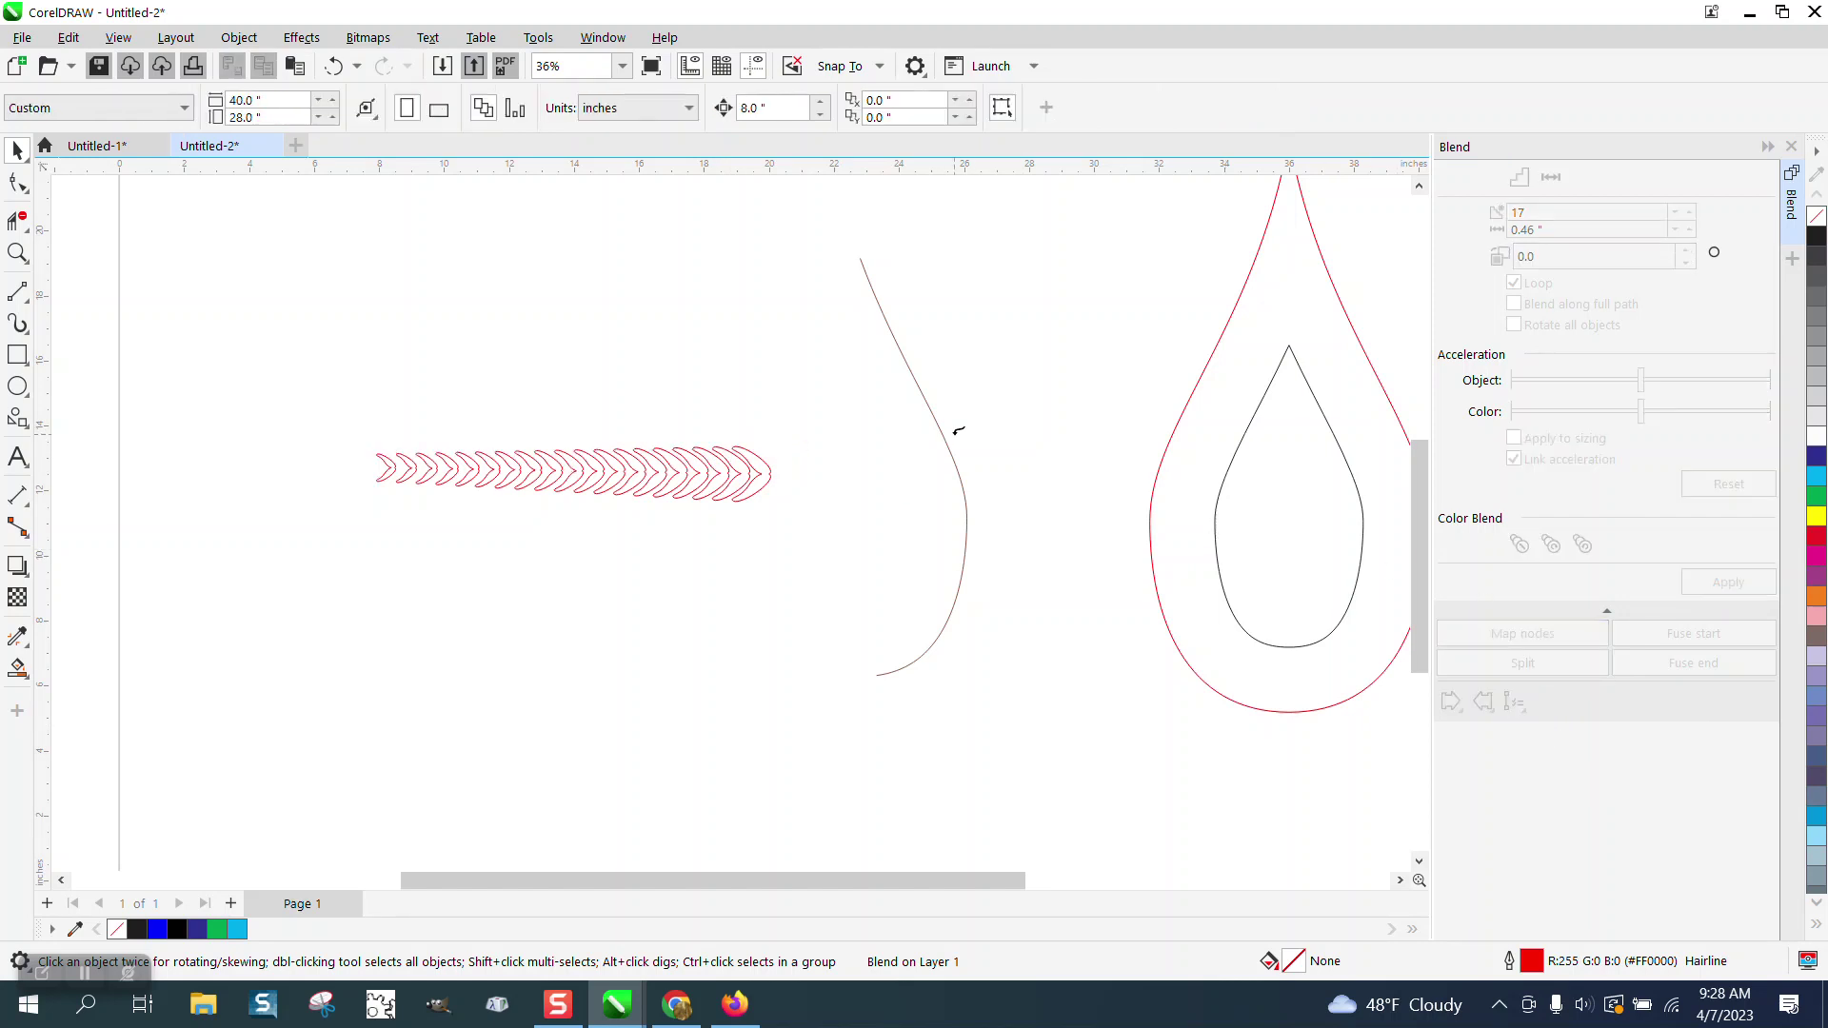
pyautogui.click(951, 438)
pyautogui.click(1513, 303)
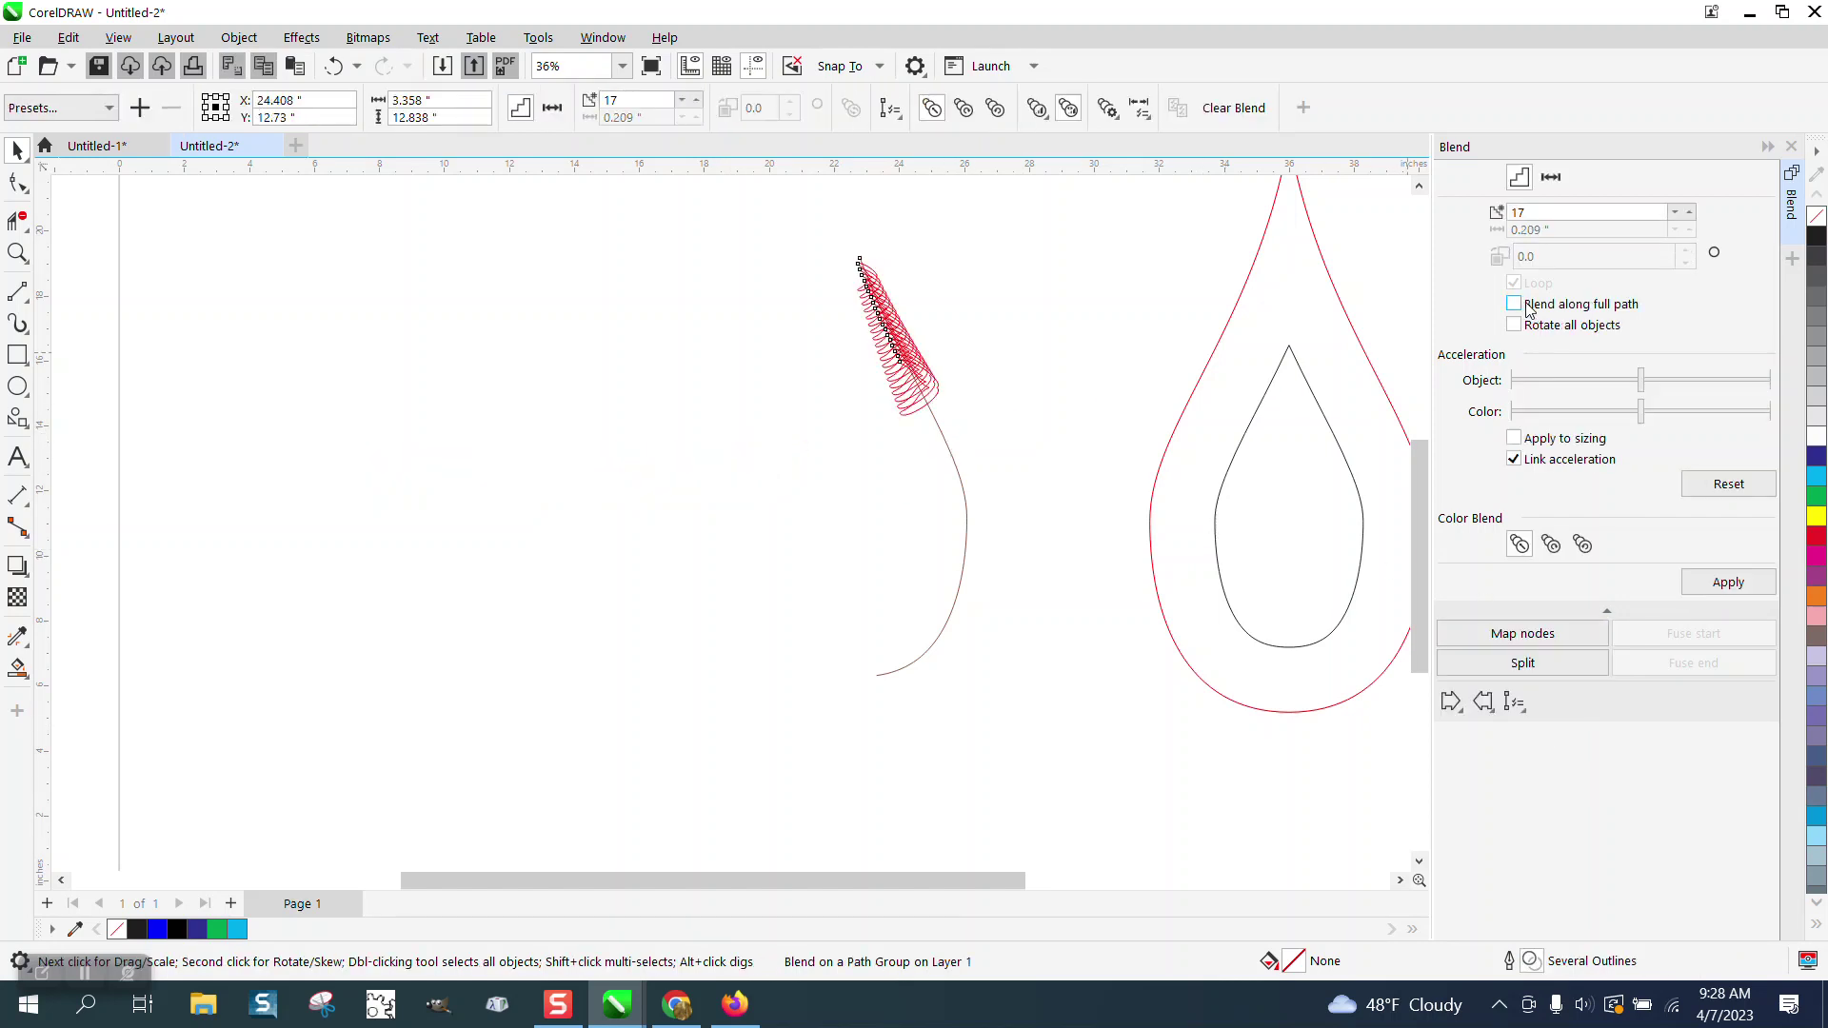
pyautogui.click(1519, 326)
pyautogui.click(1728, 582)
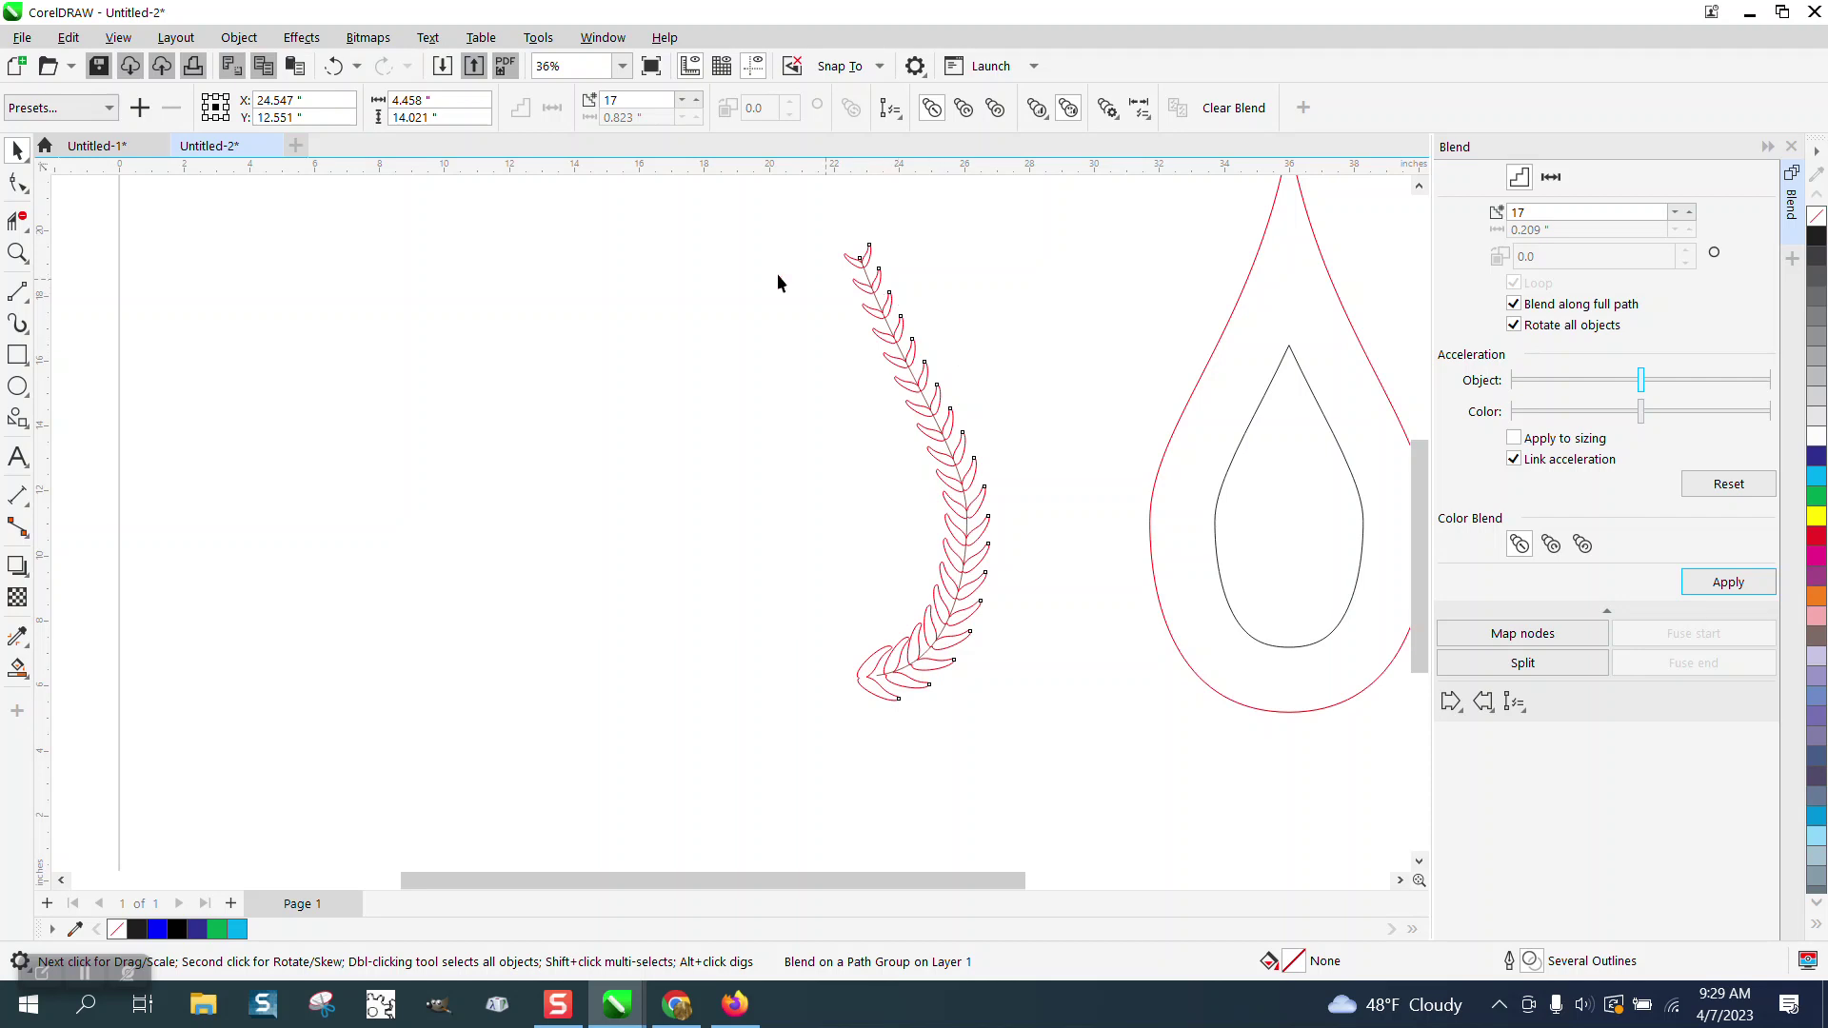
pyautogui.moveTo(767, 227); pyautogui.dragTo(1066, 735)
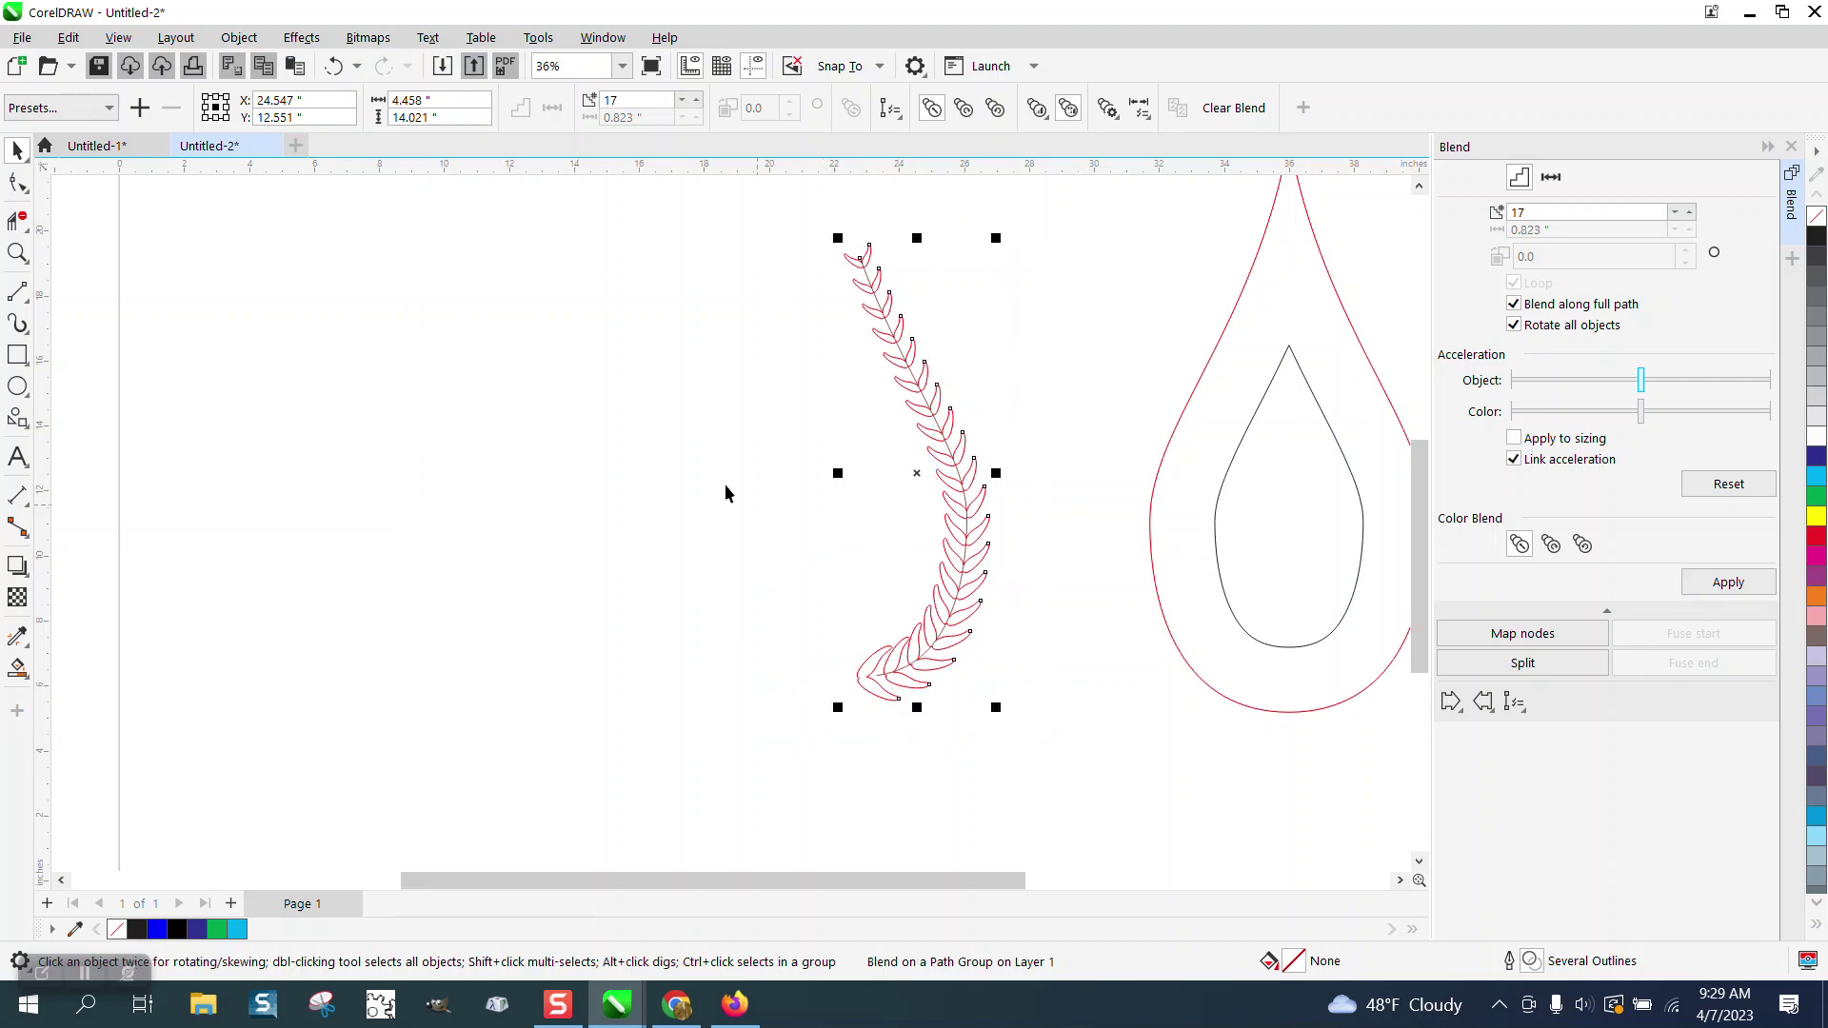
pyautogui.click(301, 38)
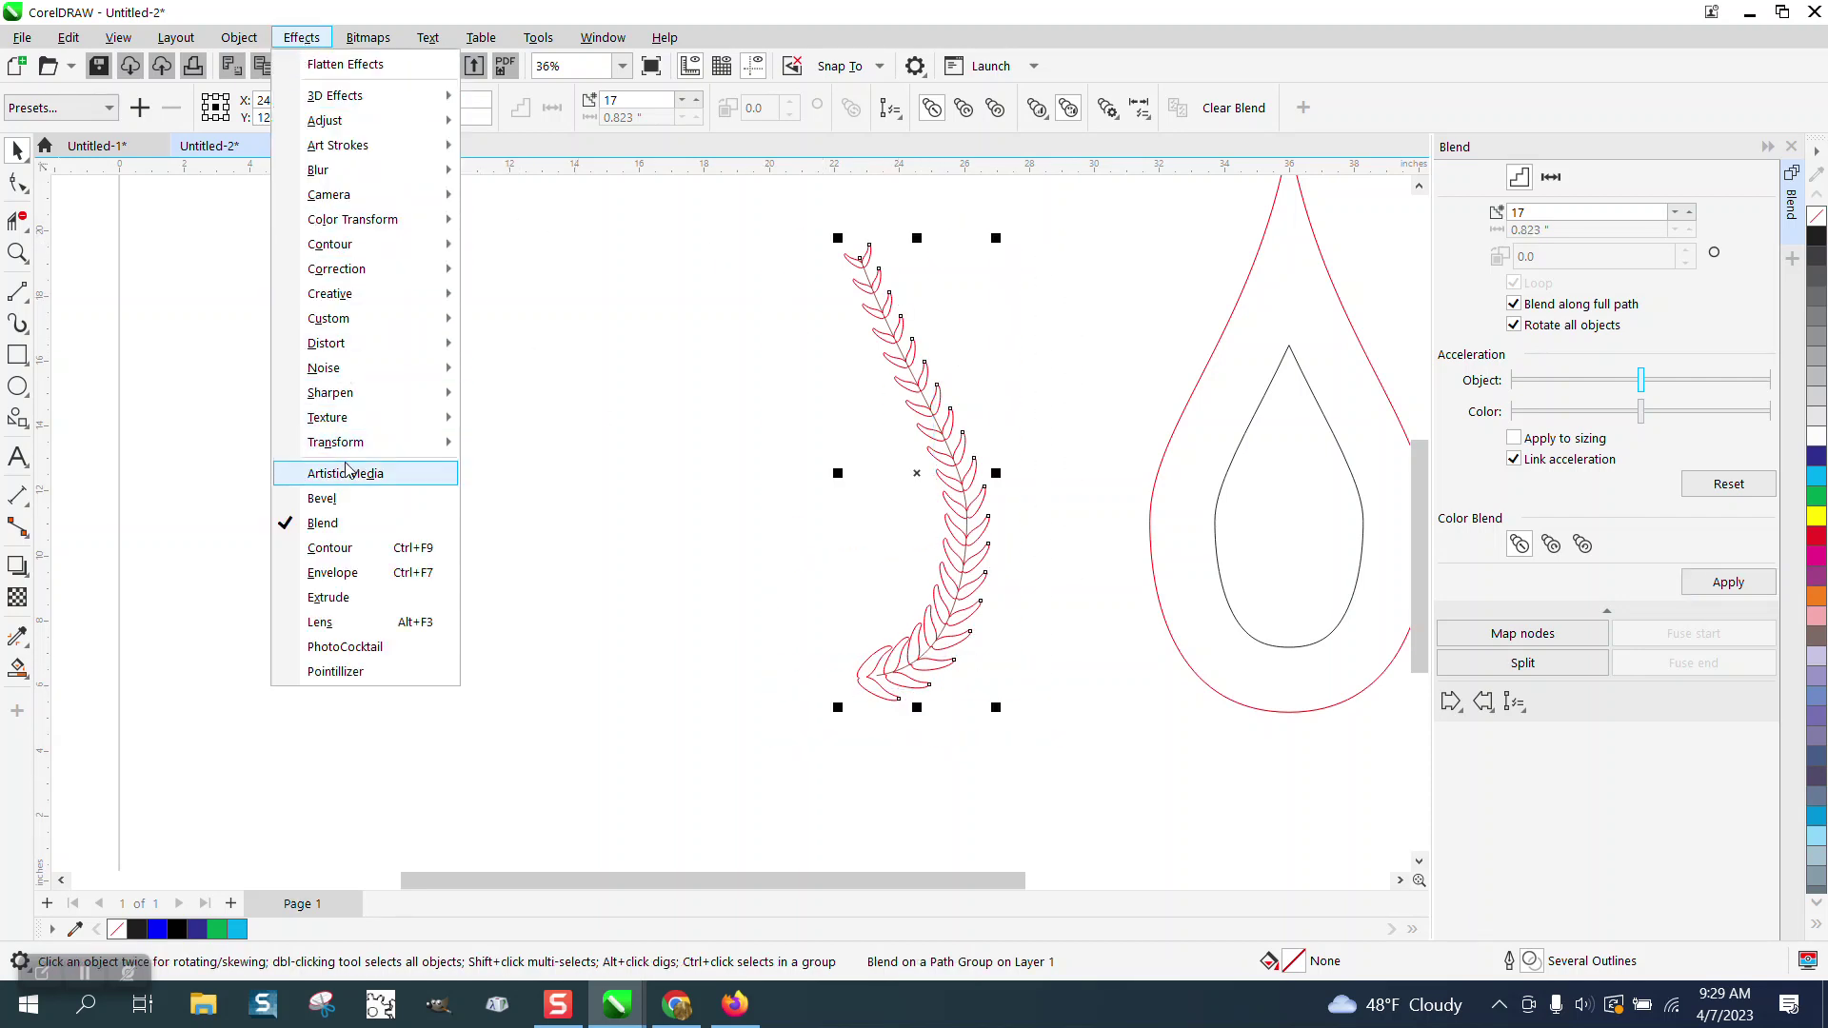
pyautogui.moveTo(243, 42)
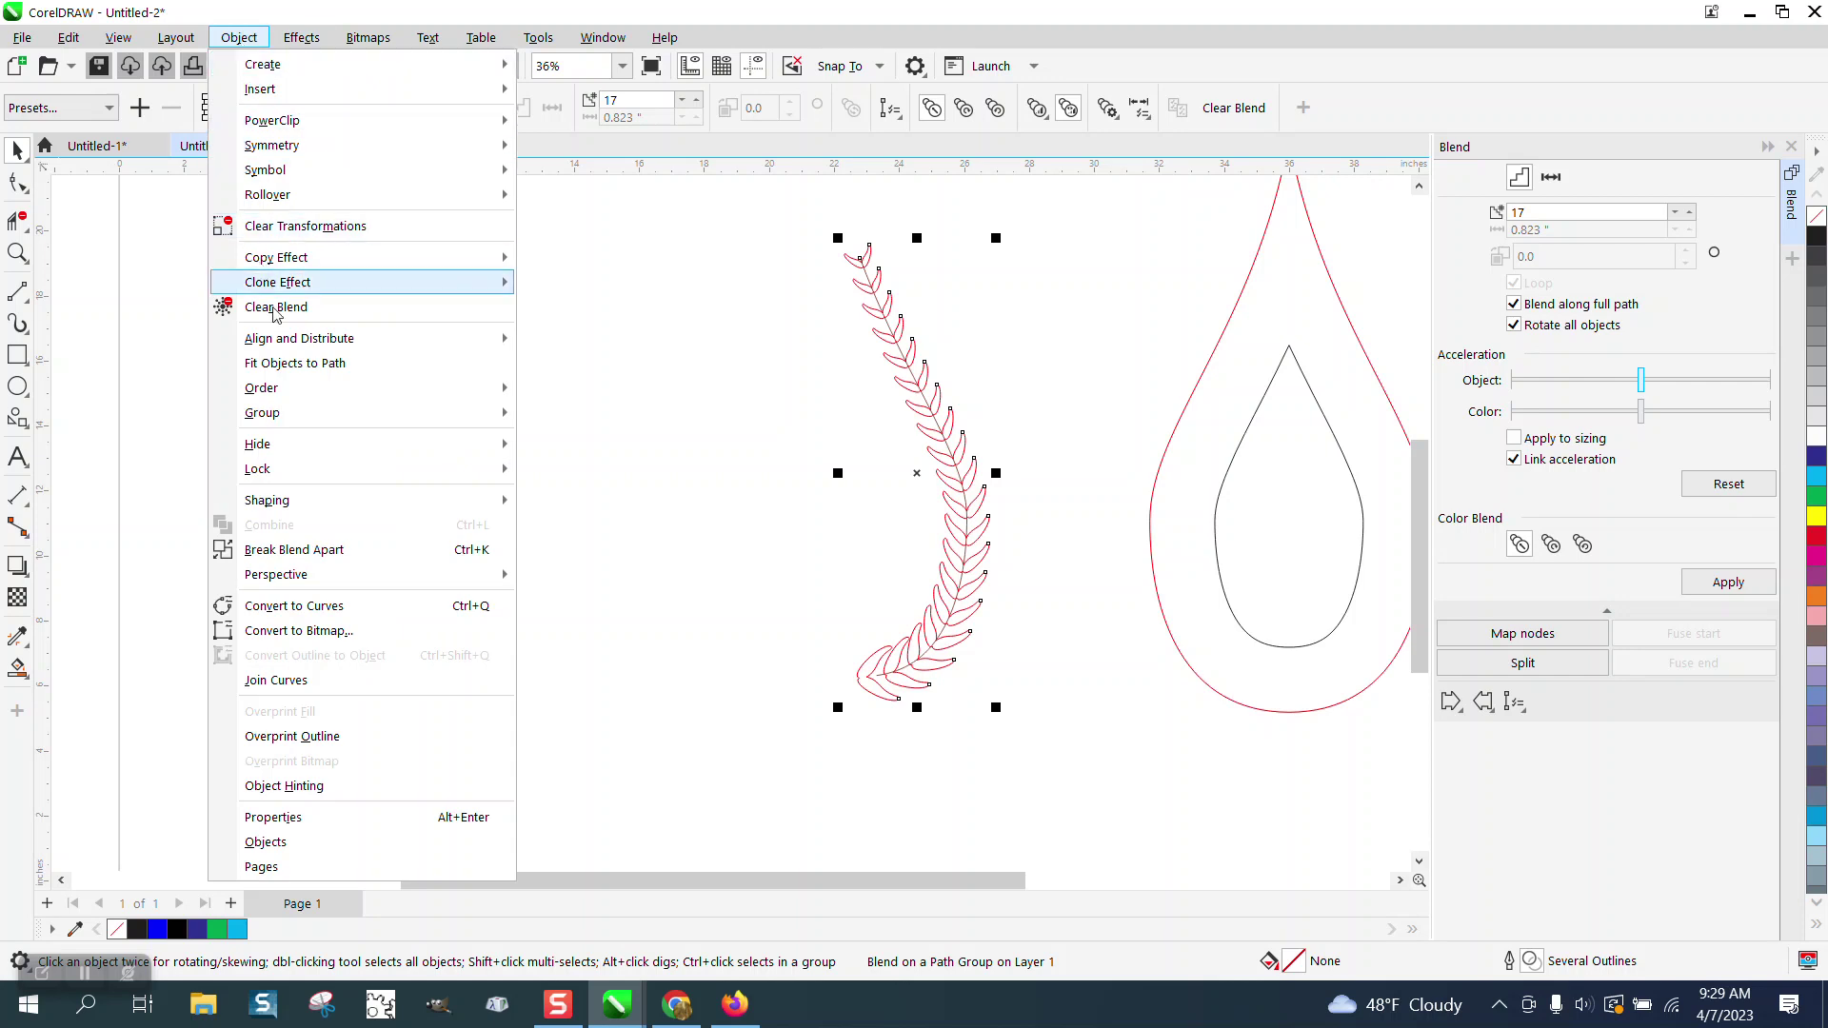
pyautogui.click(319, 549)
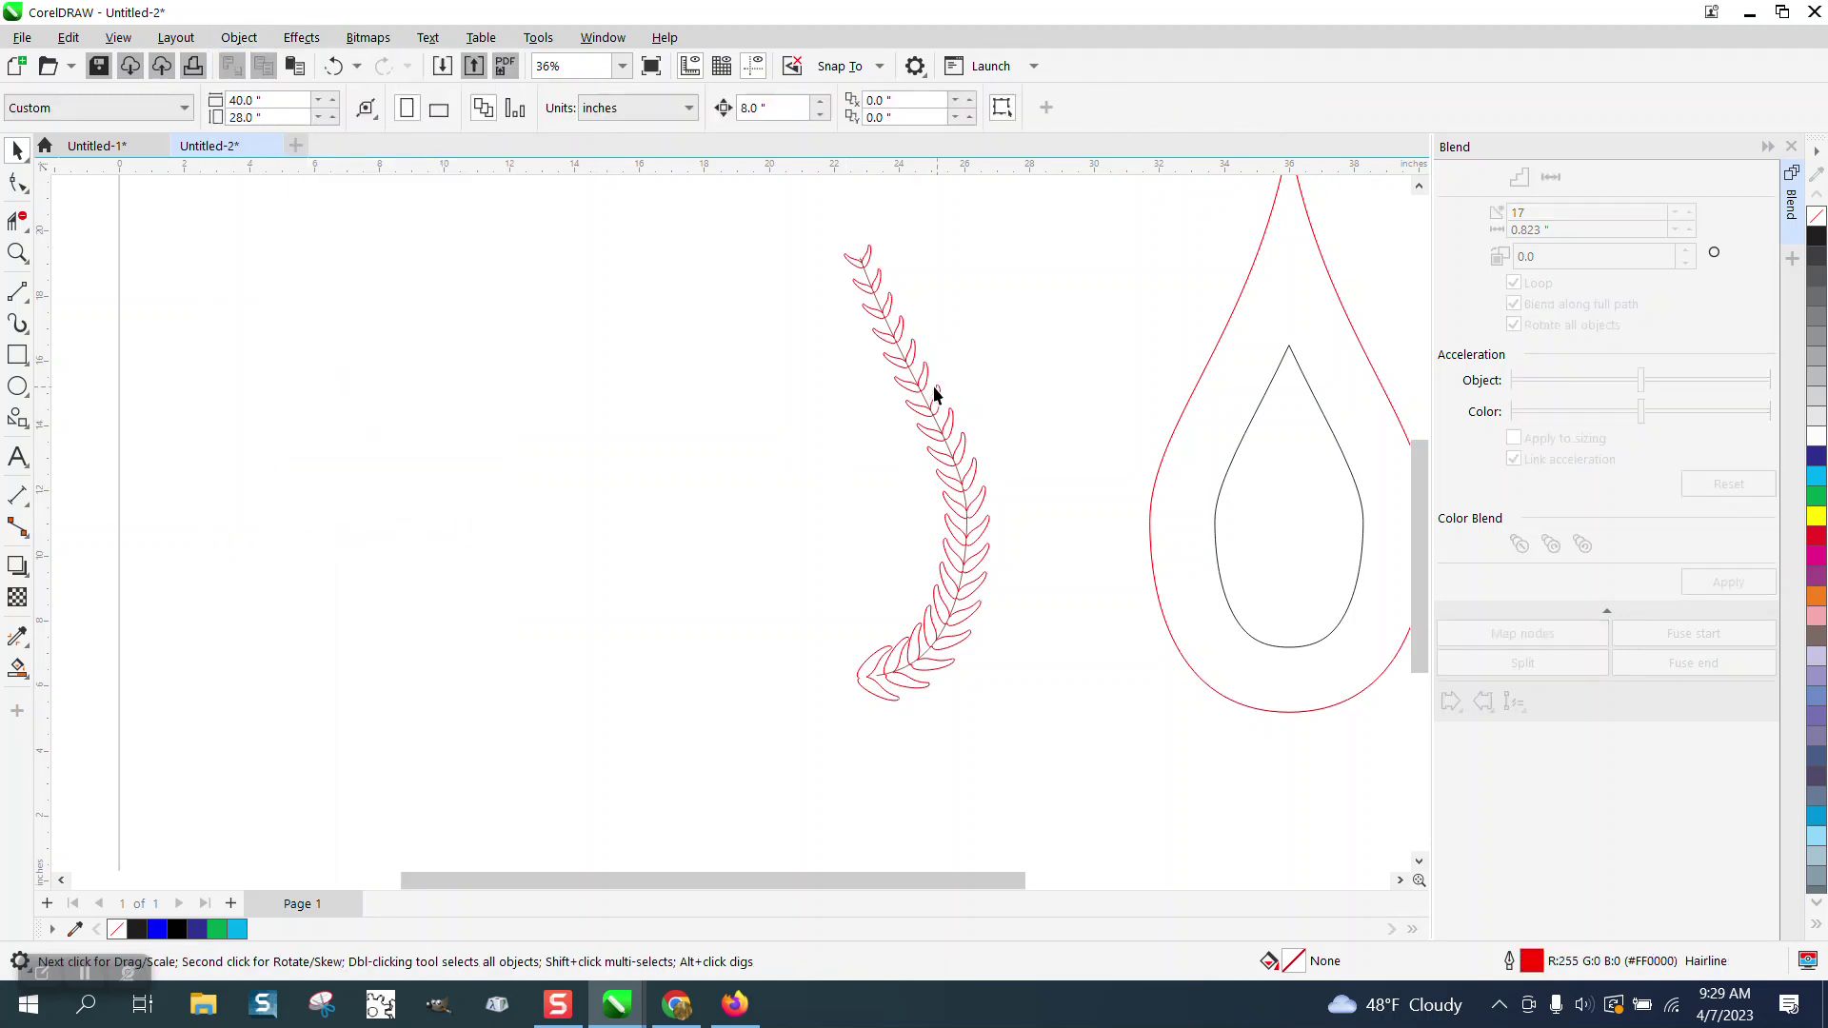
pyautogui.moveTo(924, 406); pyautogui.dragTo(482, 400)
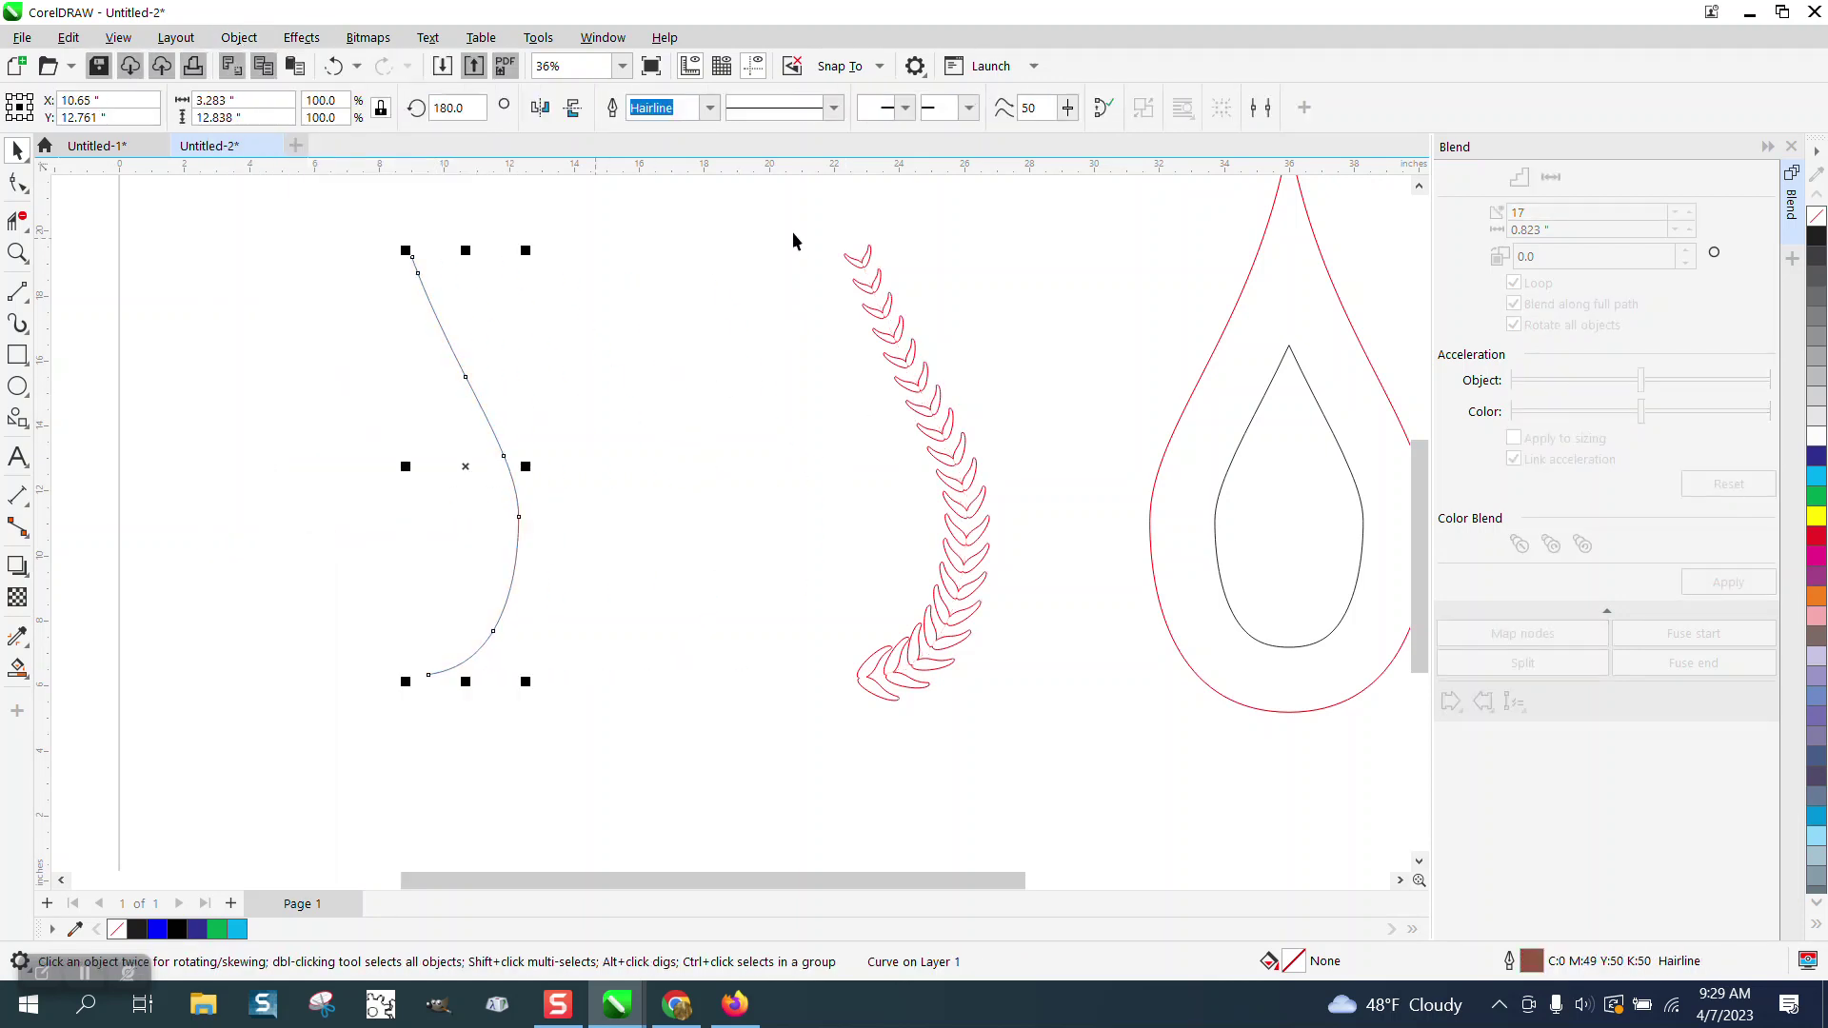
pyautogui.moveTo(796, 222); pyautogui.dragTo(1095, 740)
pyautogui.hotkey('ctrl', 'g')
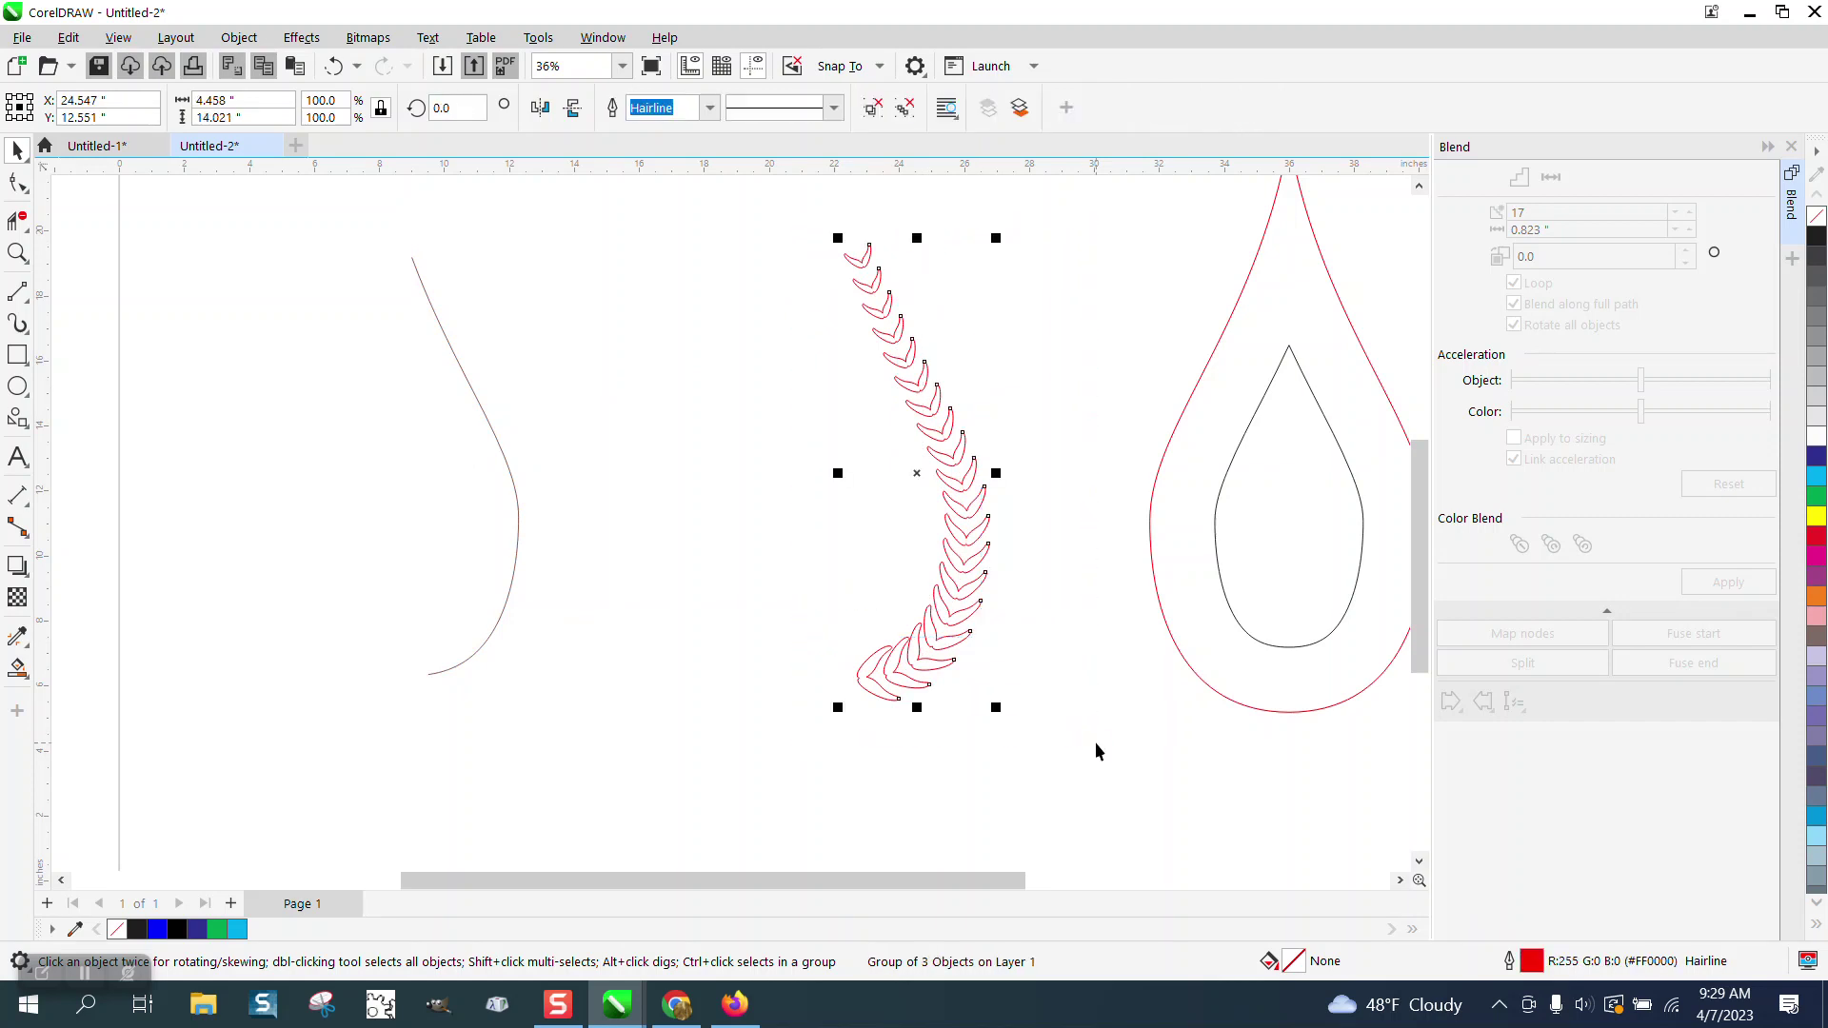
pyautogui.scroll(-1, 1004, 630)
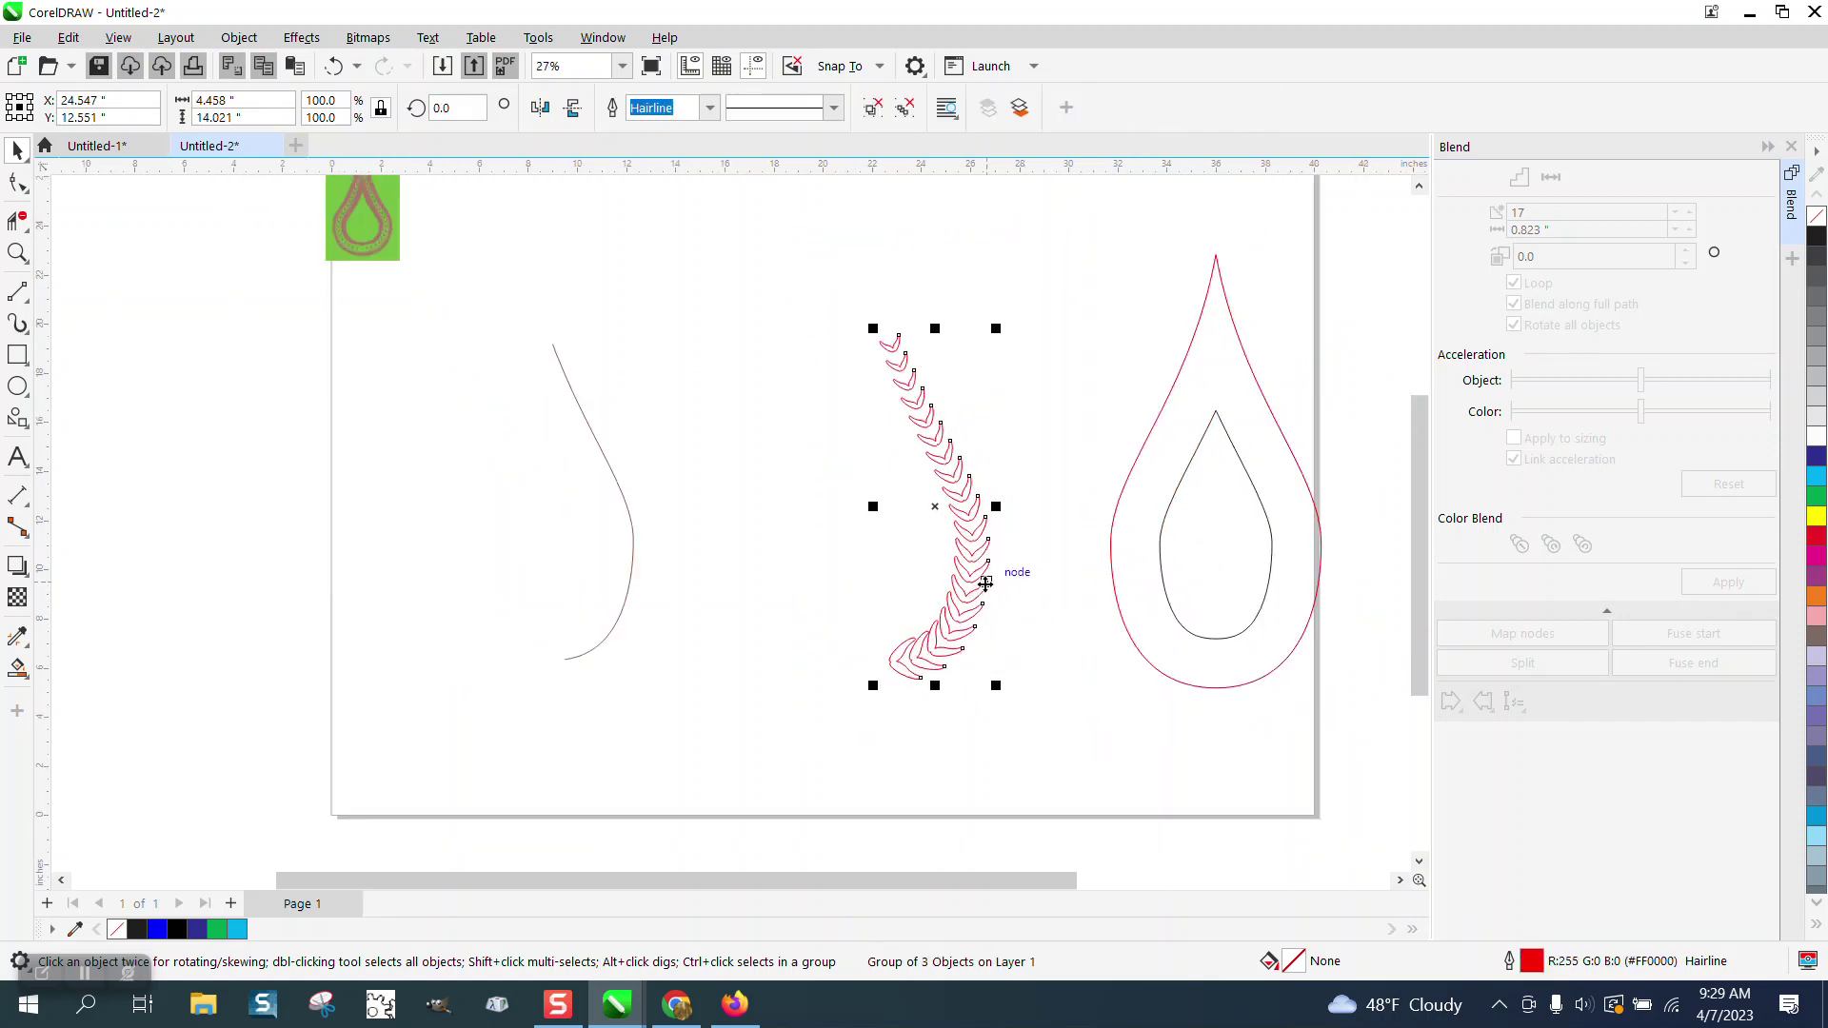
pyautogui.moveTo(984, 583); pyautogui.dragTo(1297, 550)
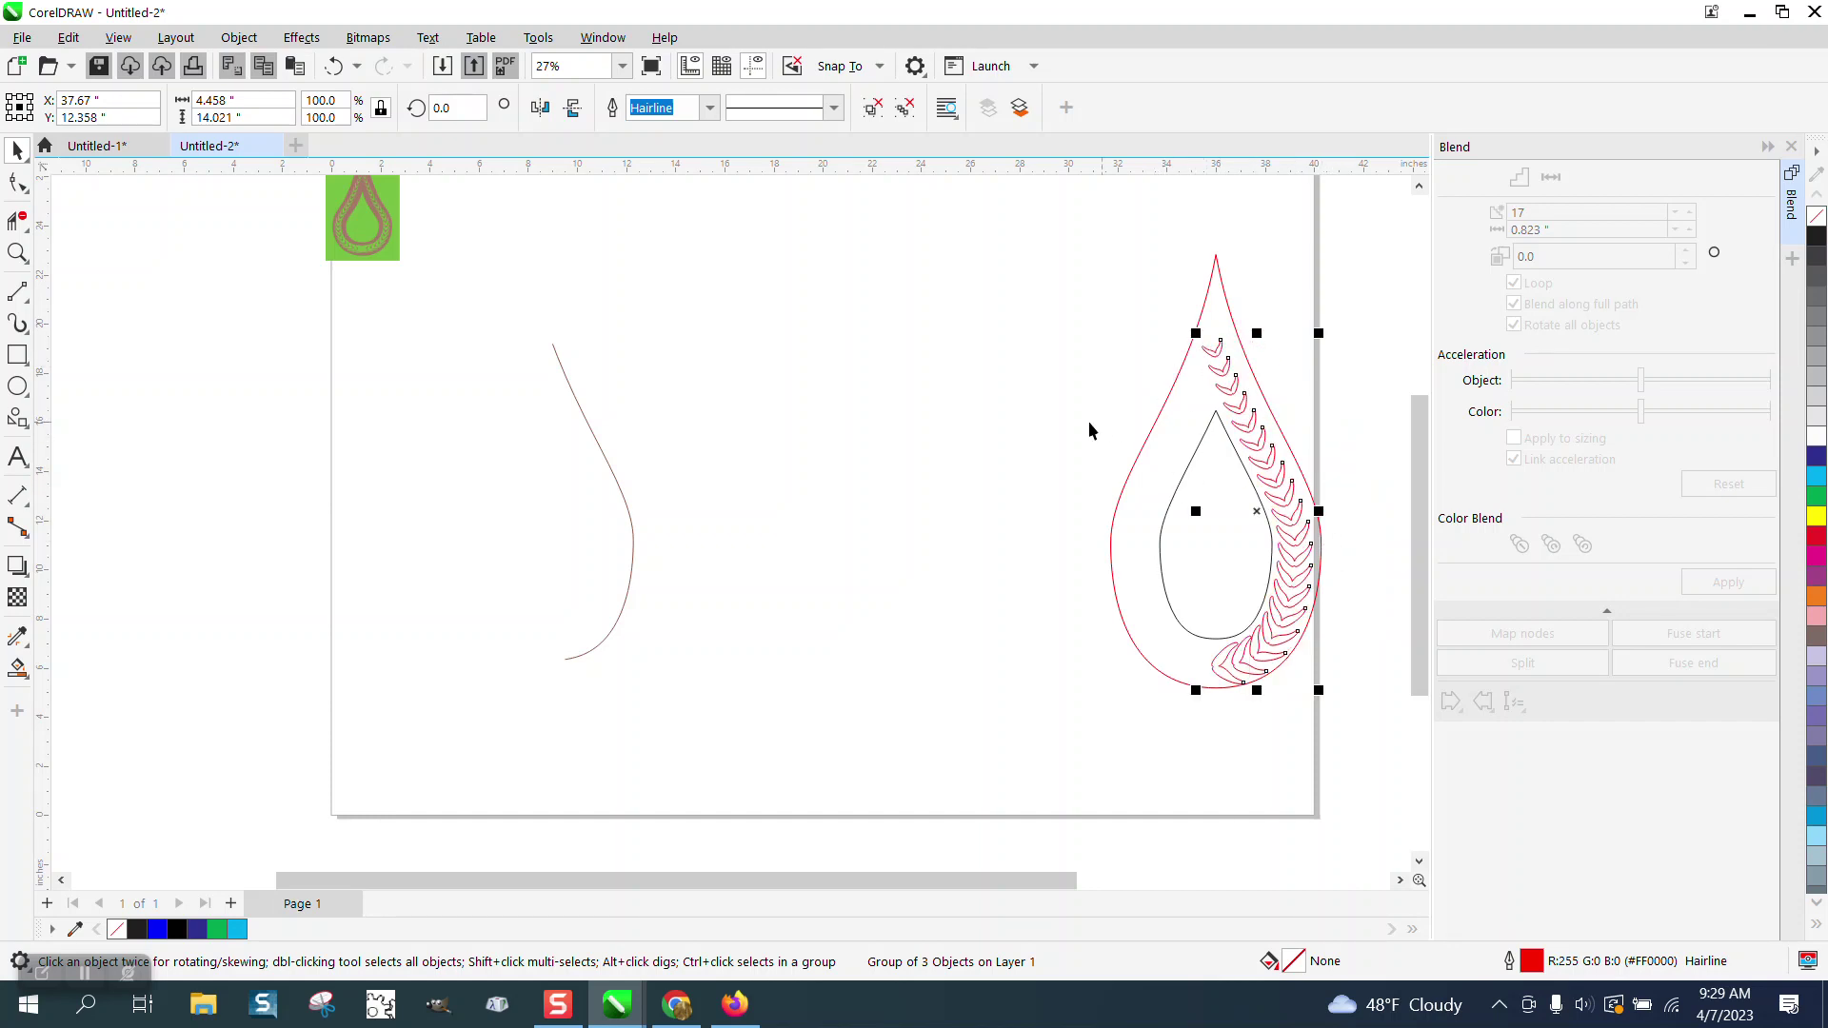
pyautogui.click(16, 253)
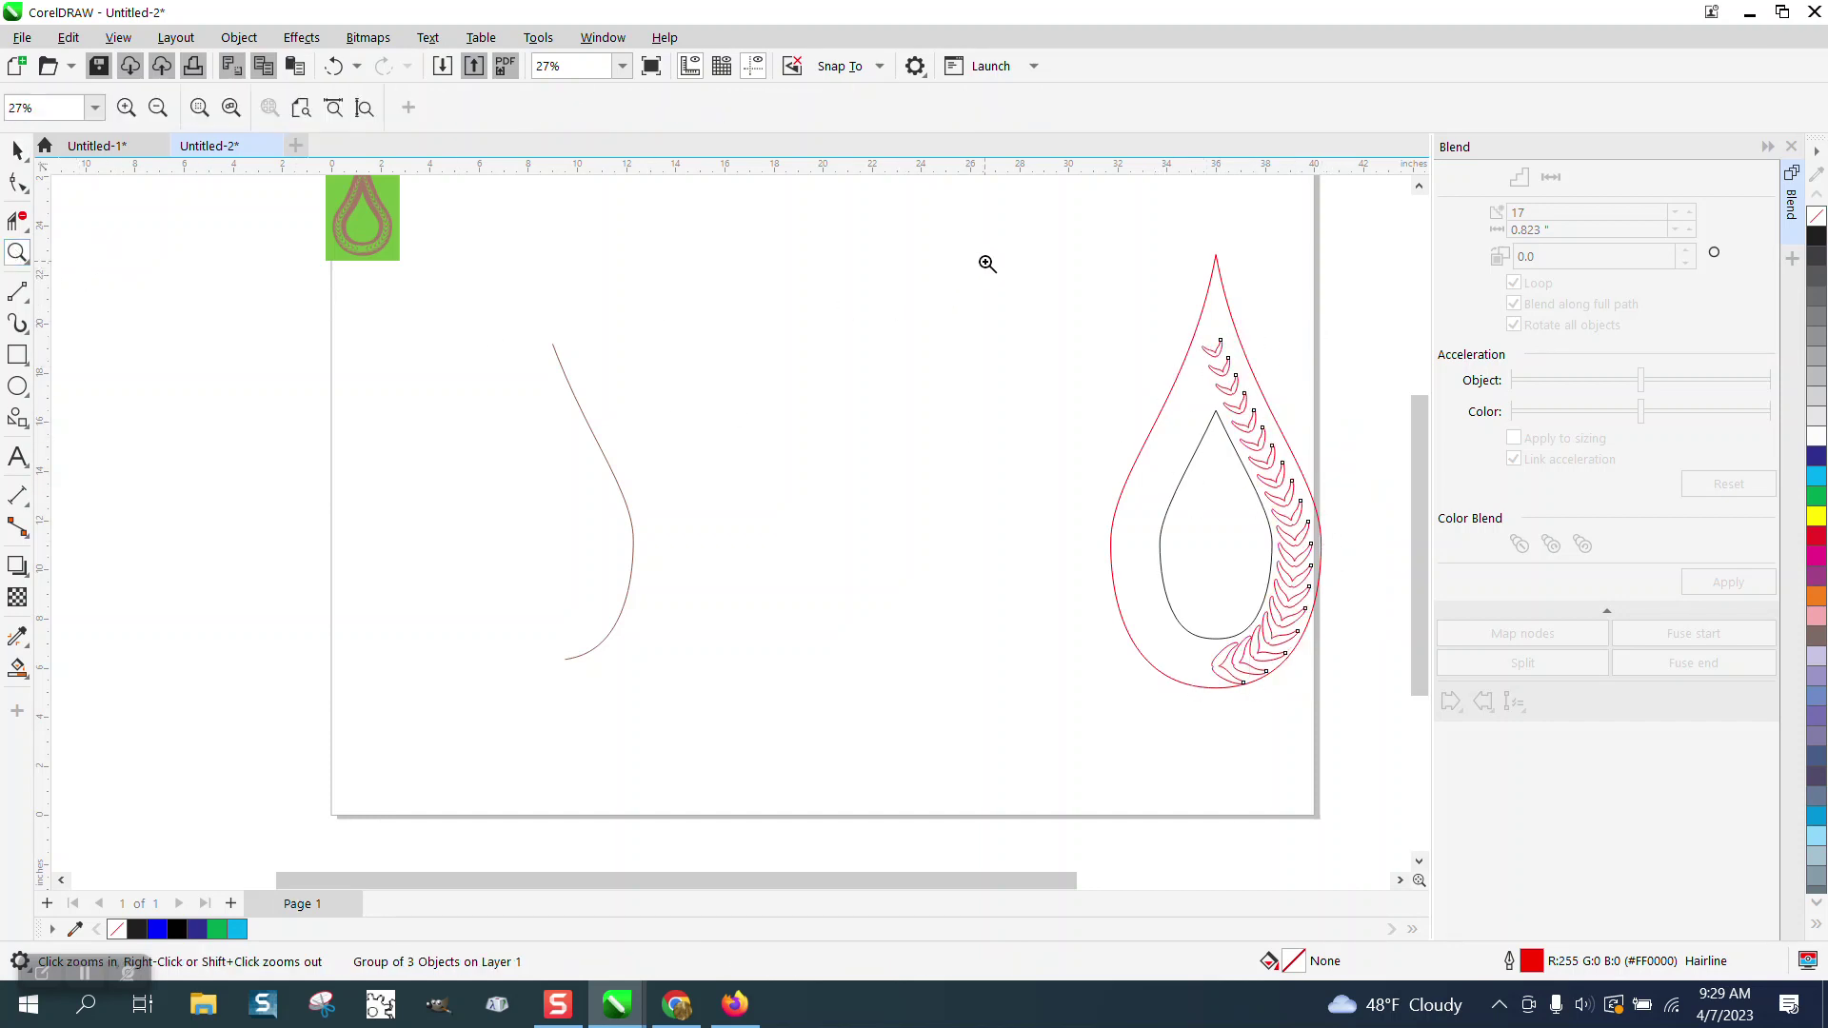
pyautogui.moveTo(1033, 237); pyautogui.dragTo(1419, 743)
pyautogui.scroll(-3, 790, 381)
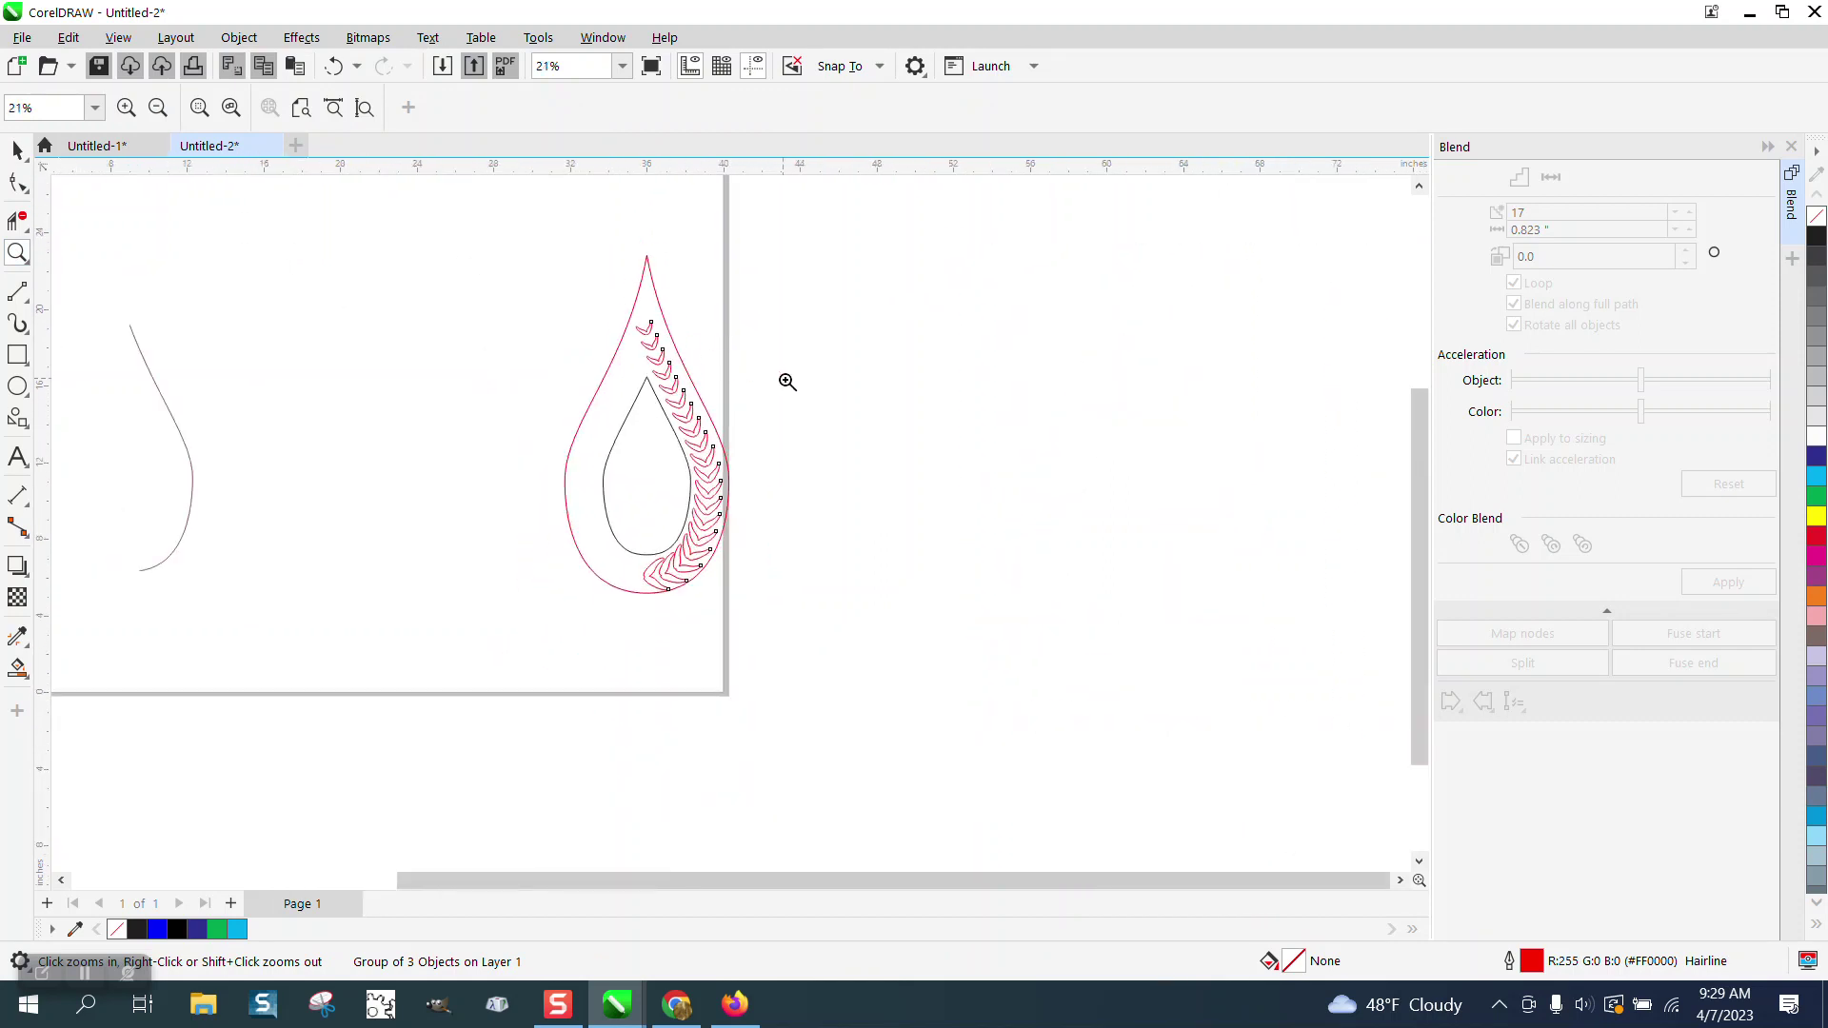
pyautogui.moveTo(288, 246); pyautogui.dragTo(388, 281)
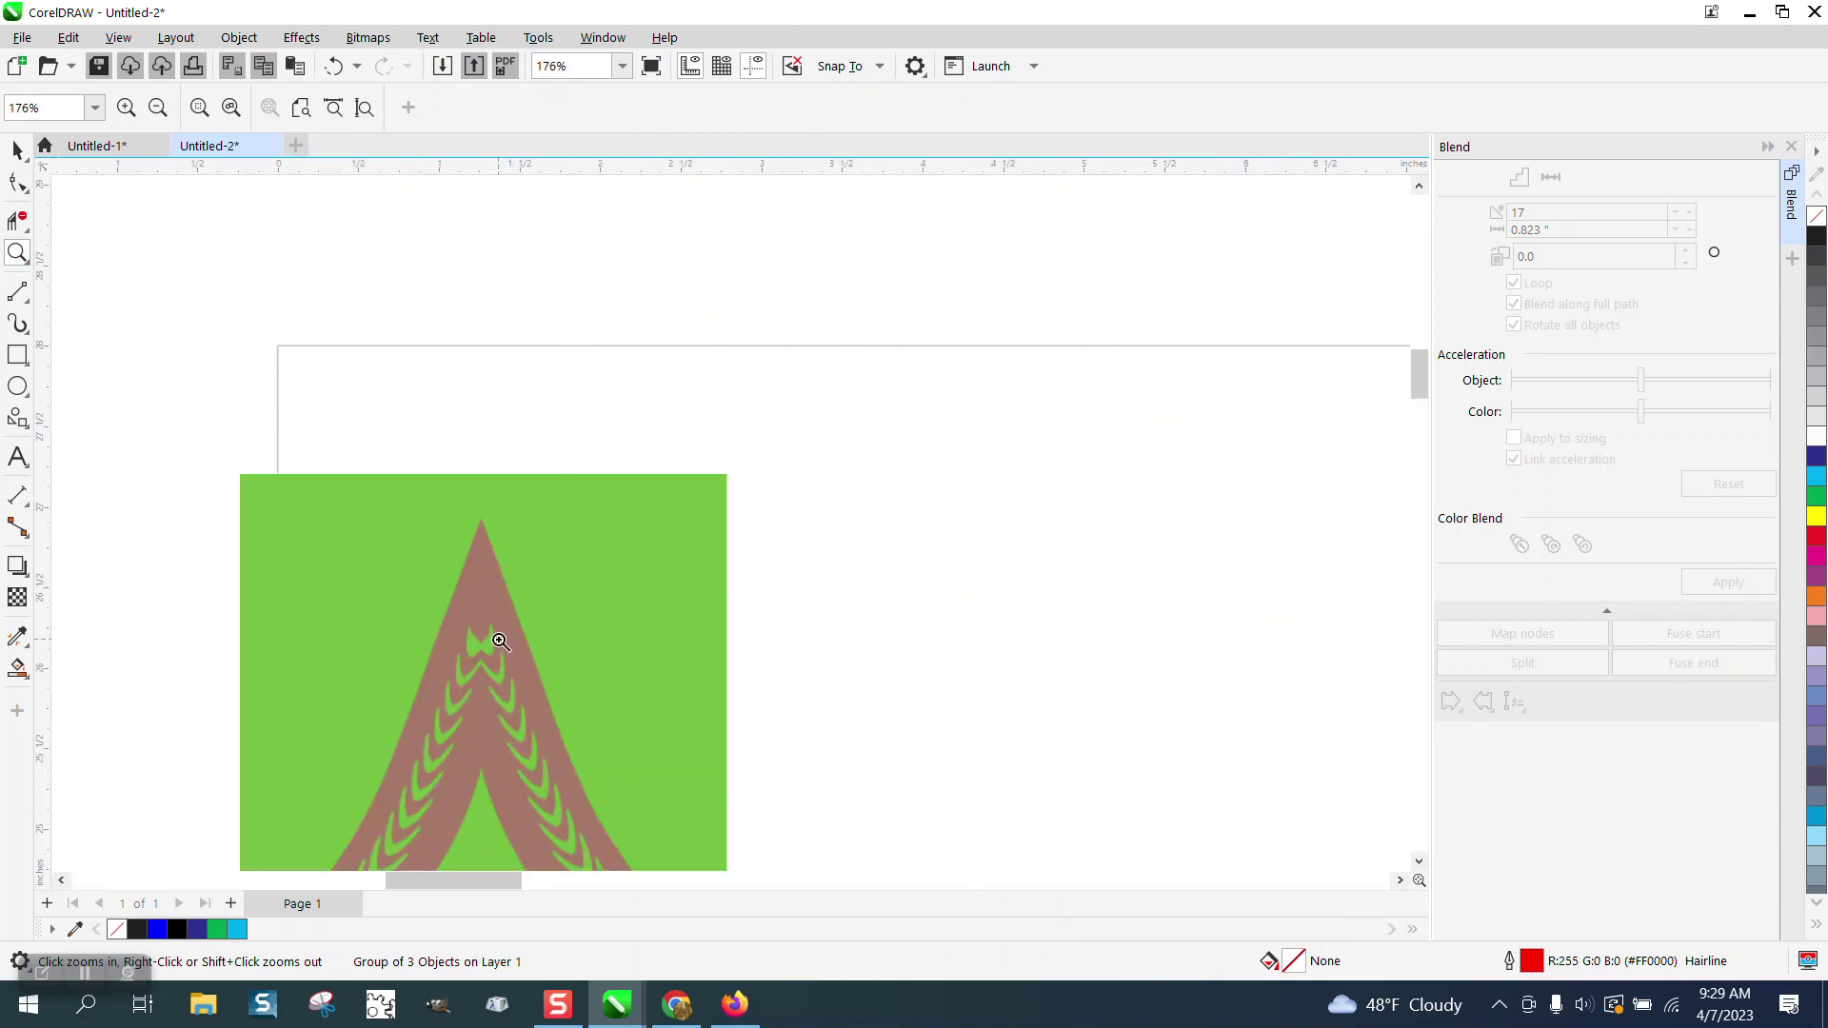
pyautogui.scroll(-6, 471, 552)
pyautogui.scroll(-2, 701, 438)
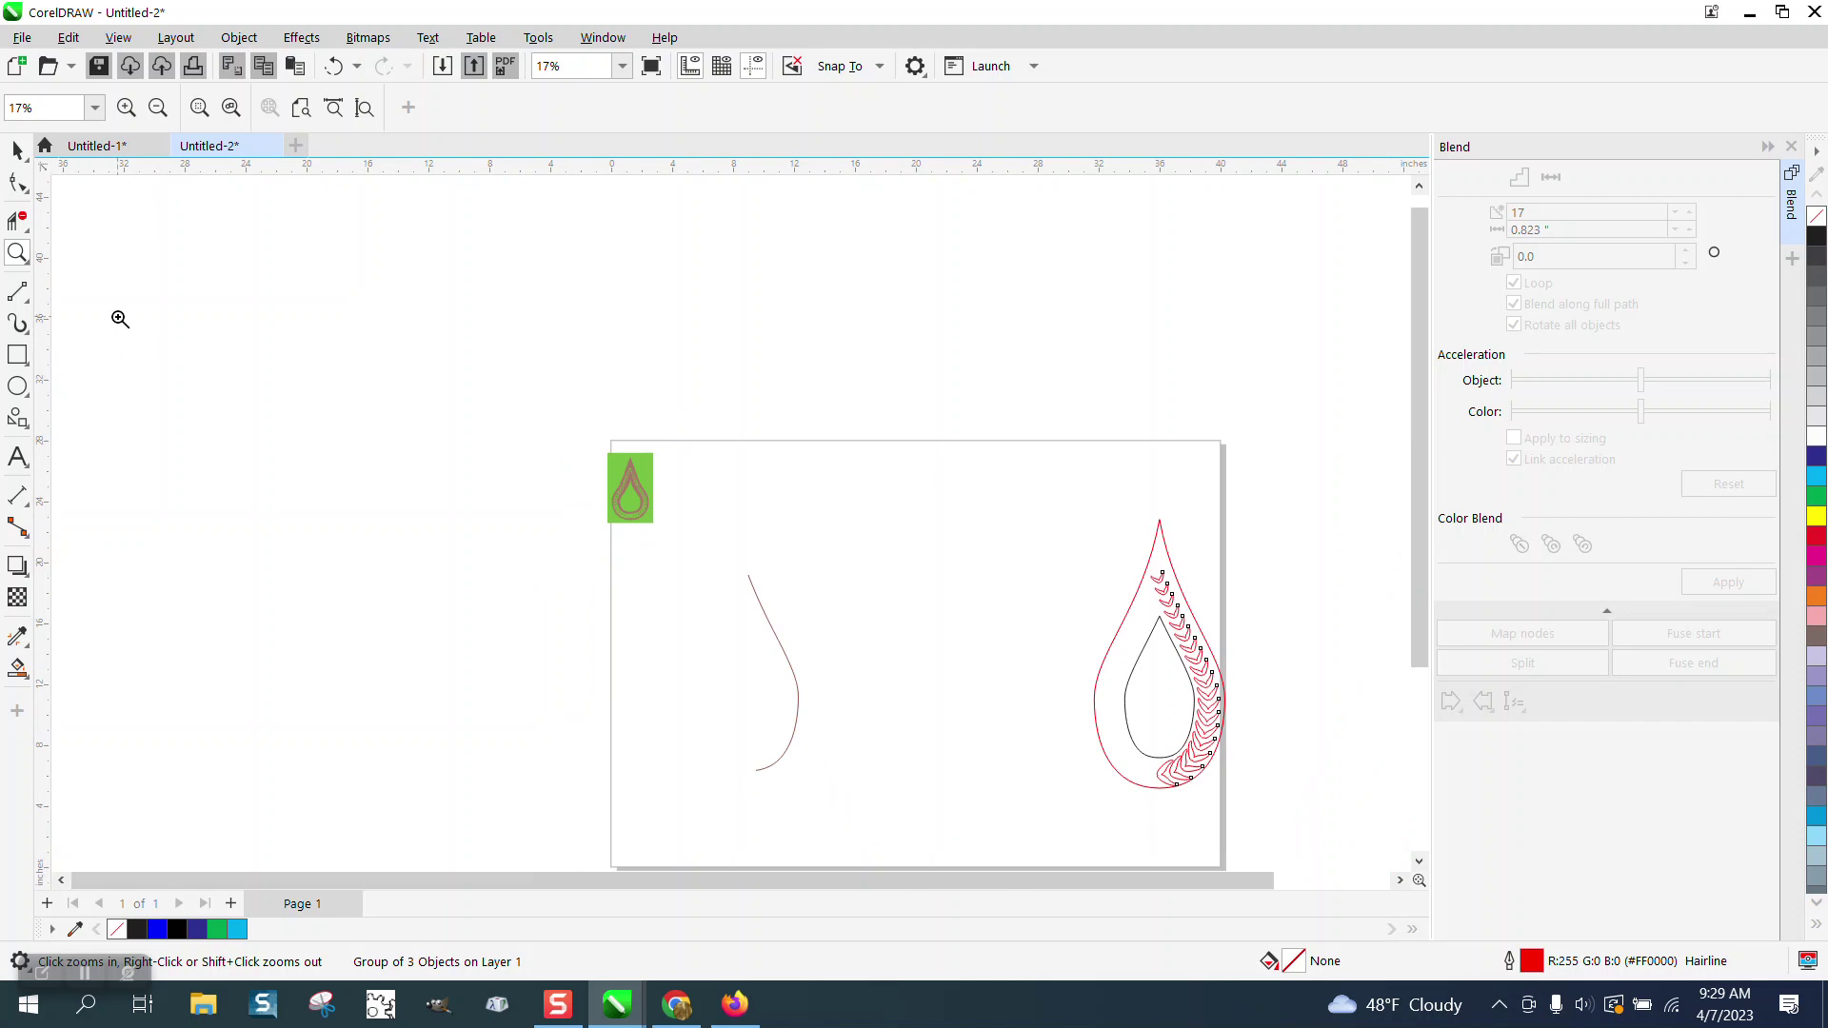
pyautogui.scroll(-1, 880, 508)
pyautogui.moveTo(1003, 529); pyautogui.dragTo(1182, 744)
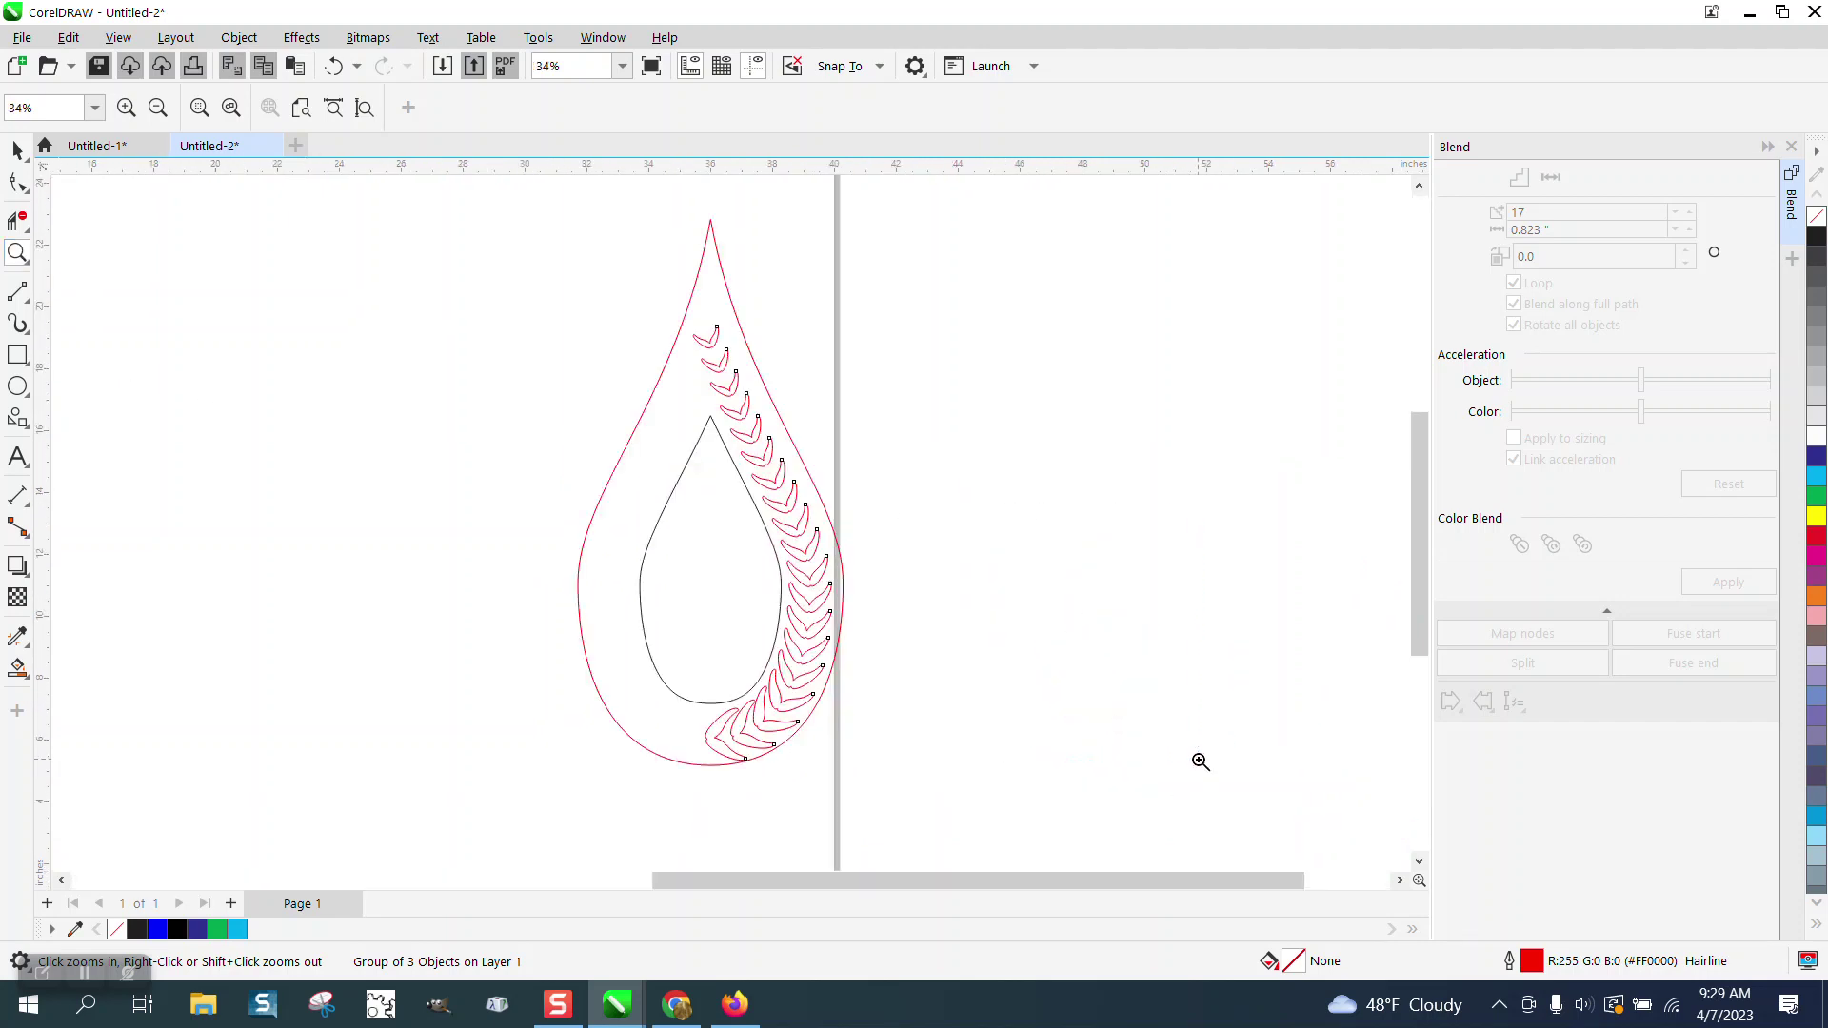
# Step: Drag out a mirrored copy of the chevron row onto the teardrop's left side
pyautogui.click(18, 149)
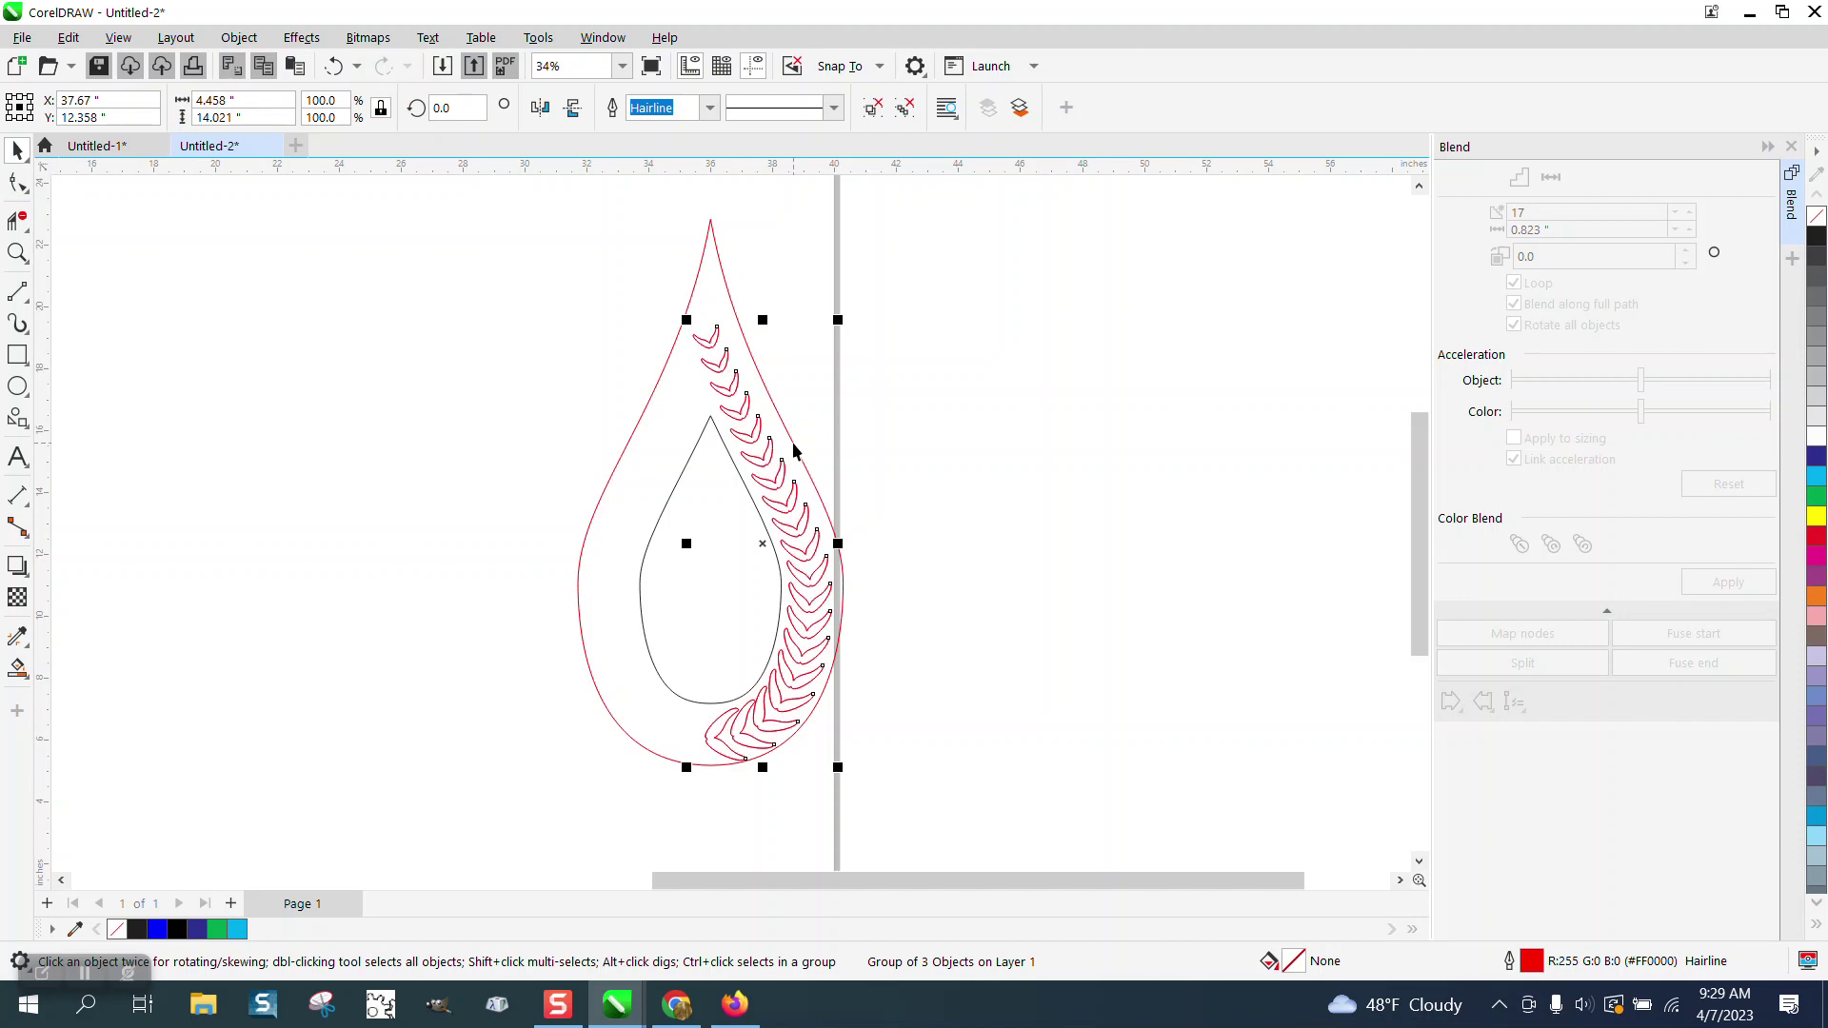
pyautogui.moveTo(842, 542); pyautogui.dragTo(674, 538)
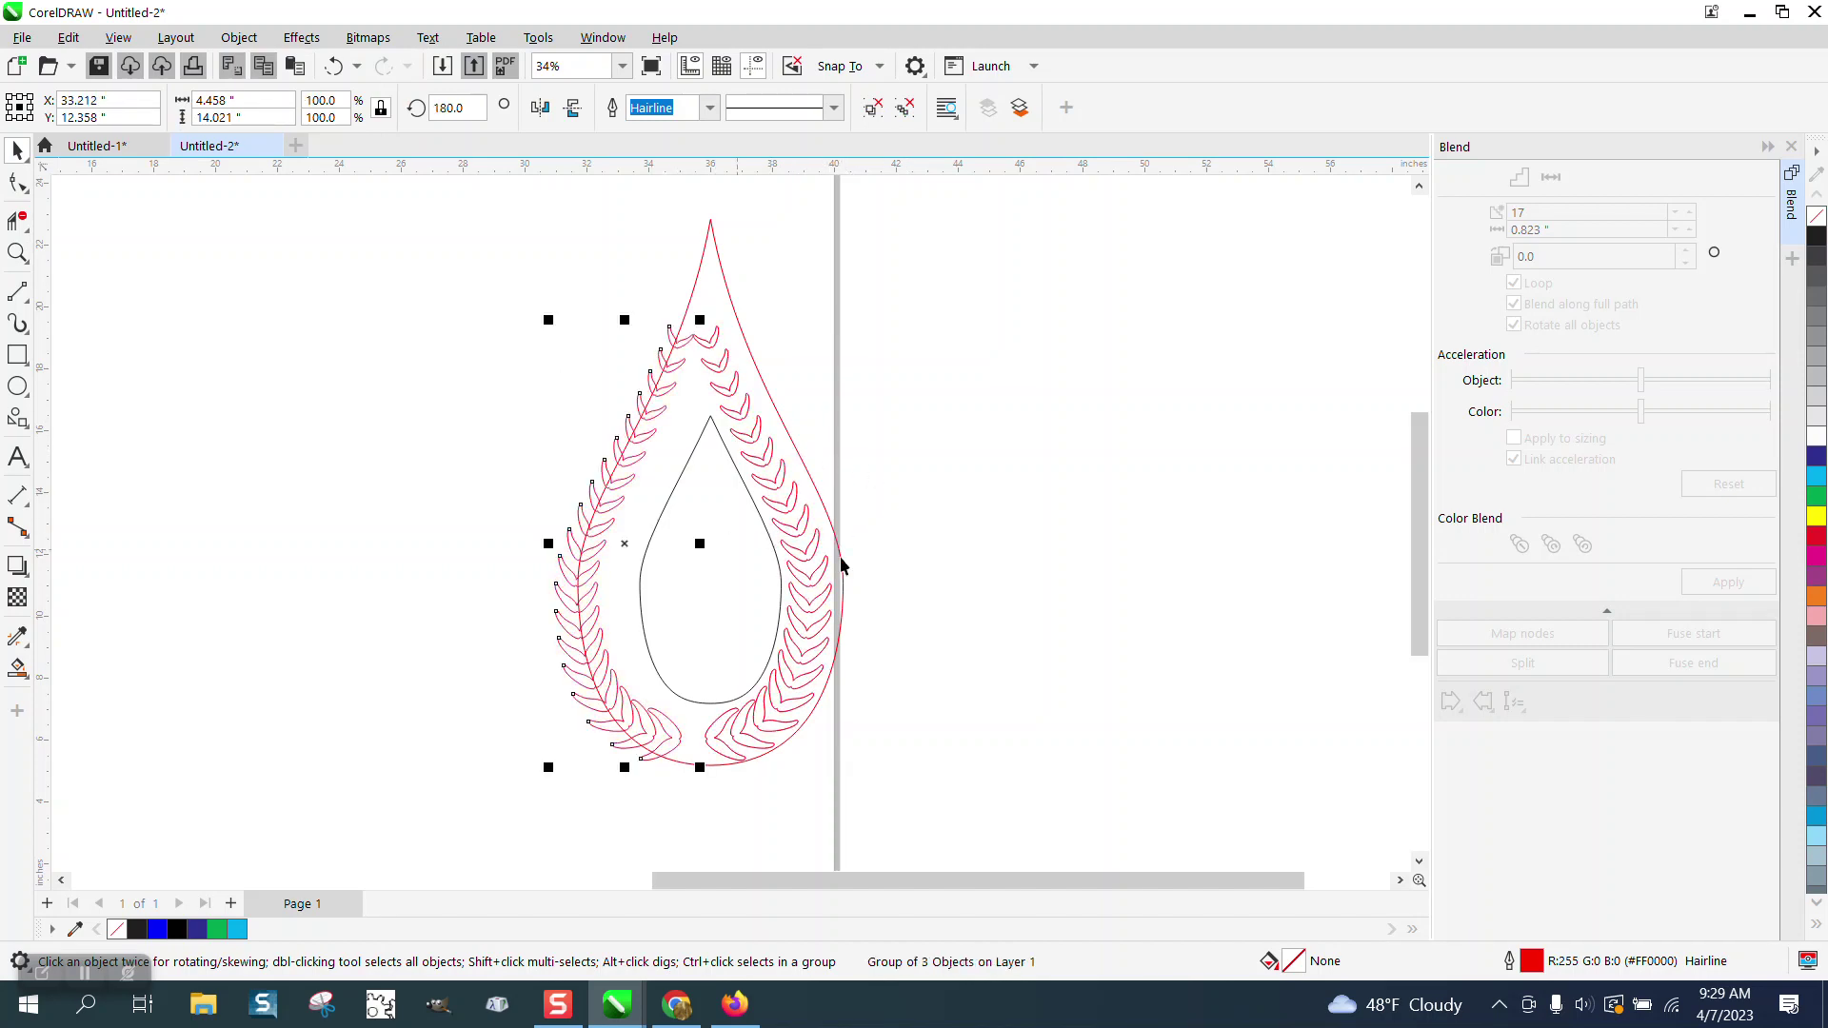
pyautogui.click(1222, 404)
# Step: Set the nudge distance to 0.01" and nudge the mirrored row right three times
pyautogui.doubleClick(779, 115)
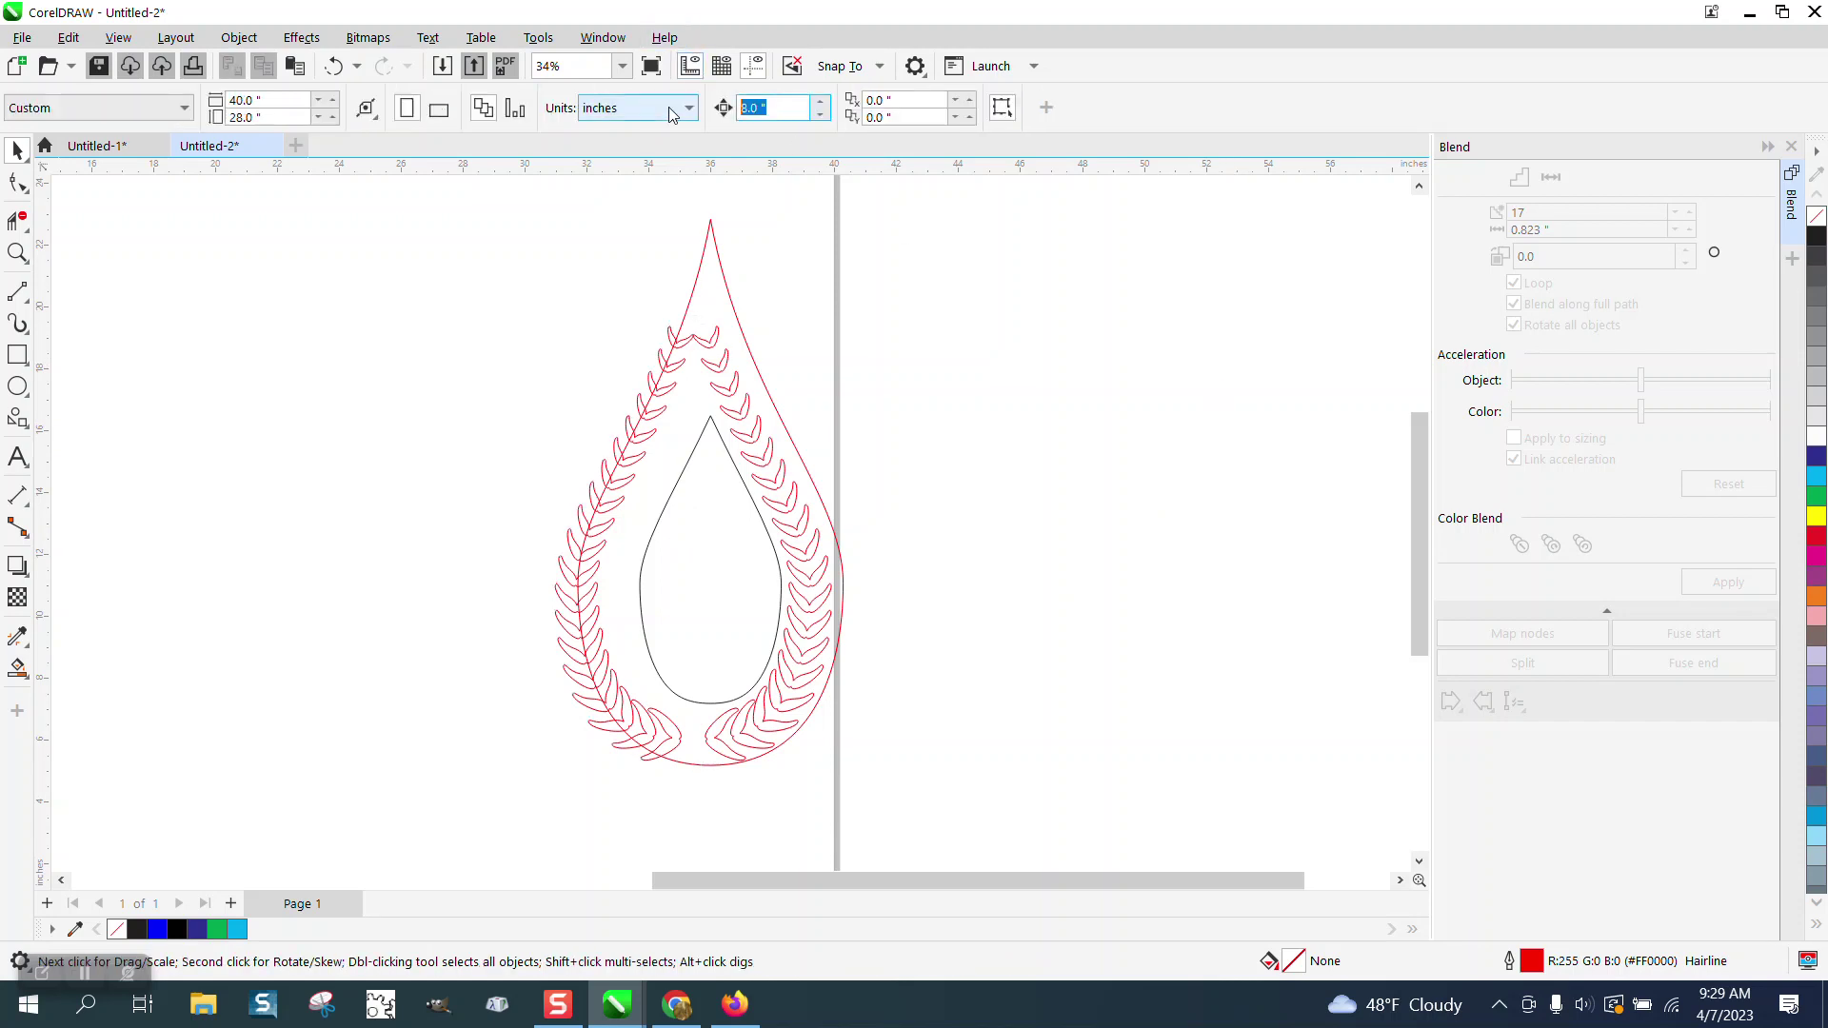
pyautogui.write('.01')
pyautogui.click(686, 345)
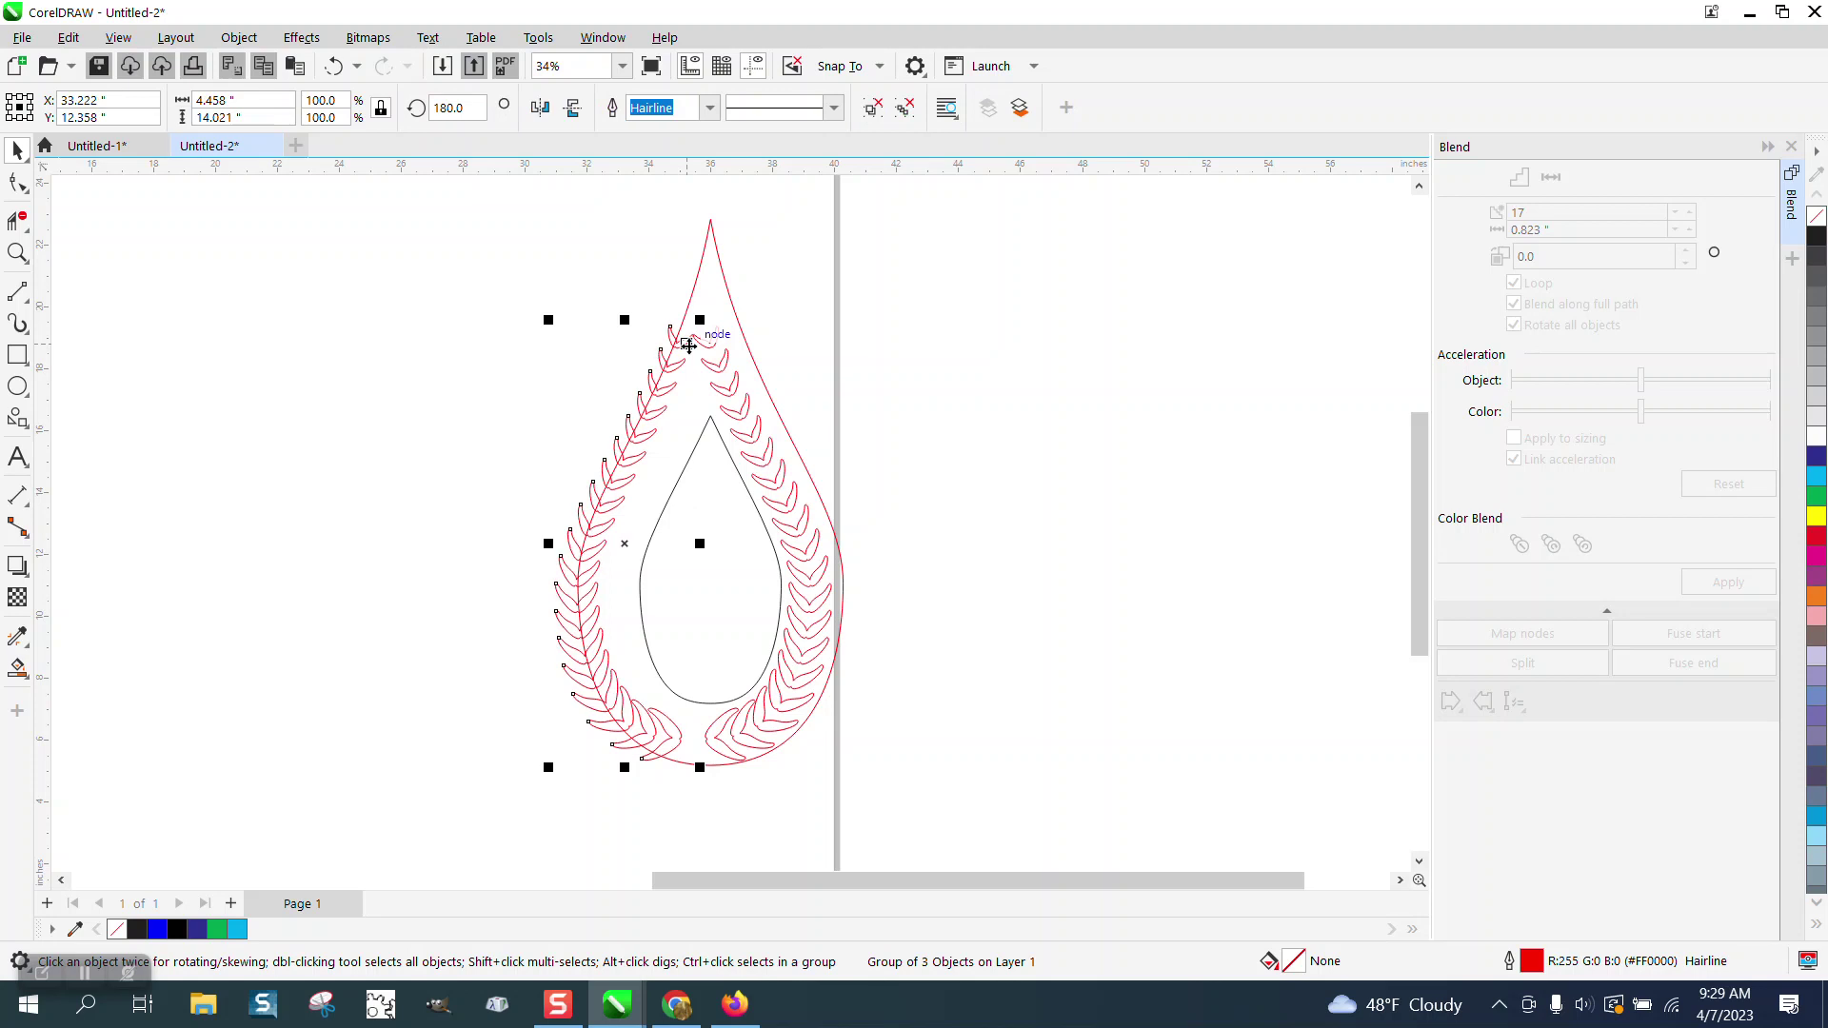
pyautogui.press('Right')
pyautogui.press('Right')
pyautogui.press('Right')
pyautogui.press('Right')
pyautogui.press('Right')
pyautogui.press('Right')
pyautogui.press('Right')
pyautogui.press('Right')
pyautogui.press('Right')
pyautogui.press('Right')
pyautogui.press('Right')
pyautogui.press('Right')
pyautogui.press('Right')
pyautogui.press('Right')
pyautogui.press('Right')
pyautogui.press('Right')
pyautogui.press('Right')
pyautogui.press('Right')
pyautogui.press('Right')
pyautogui.press('Right')
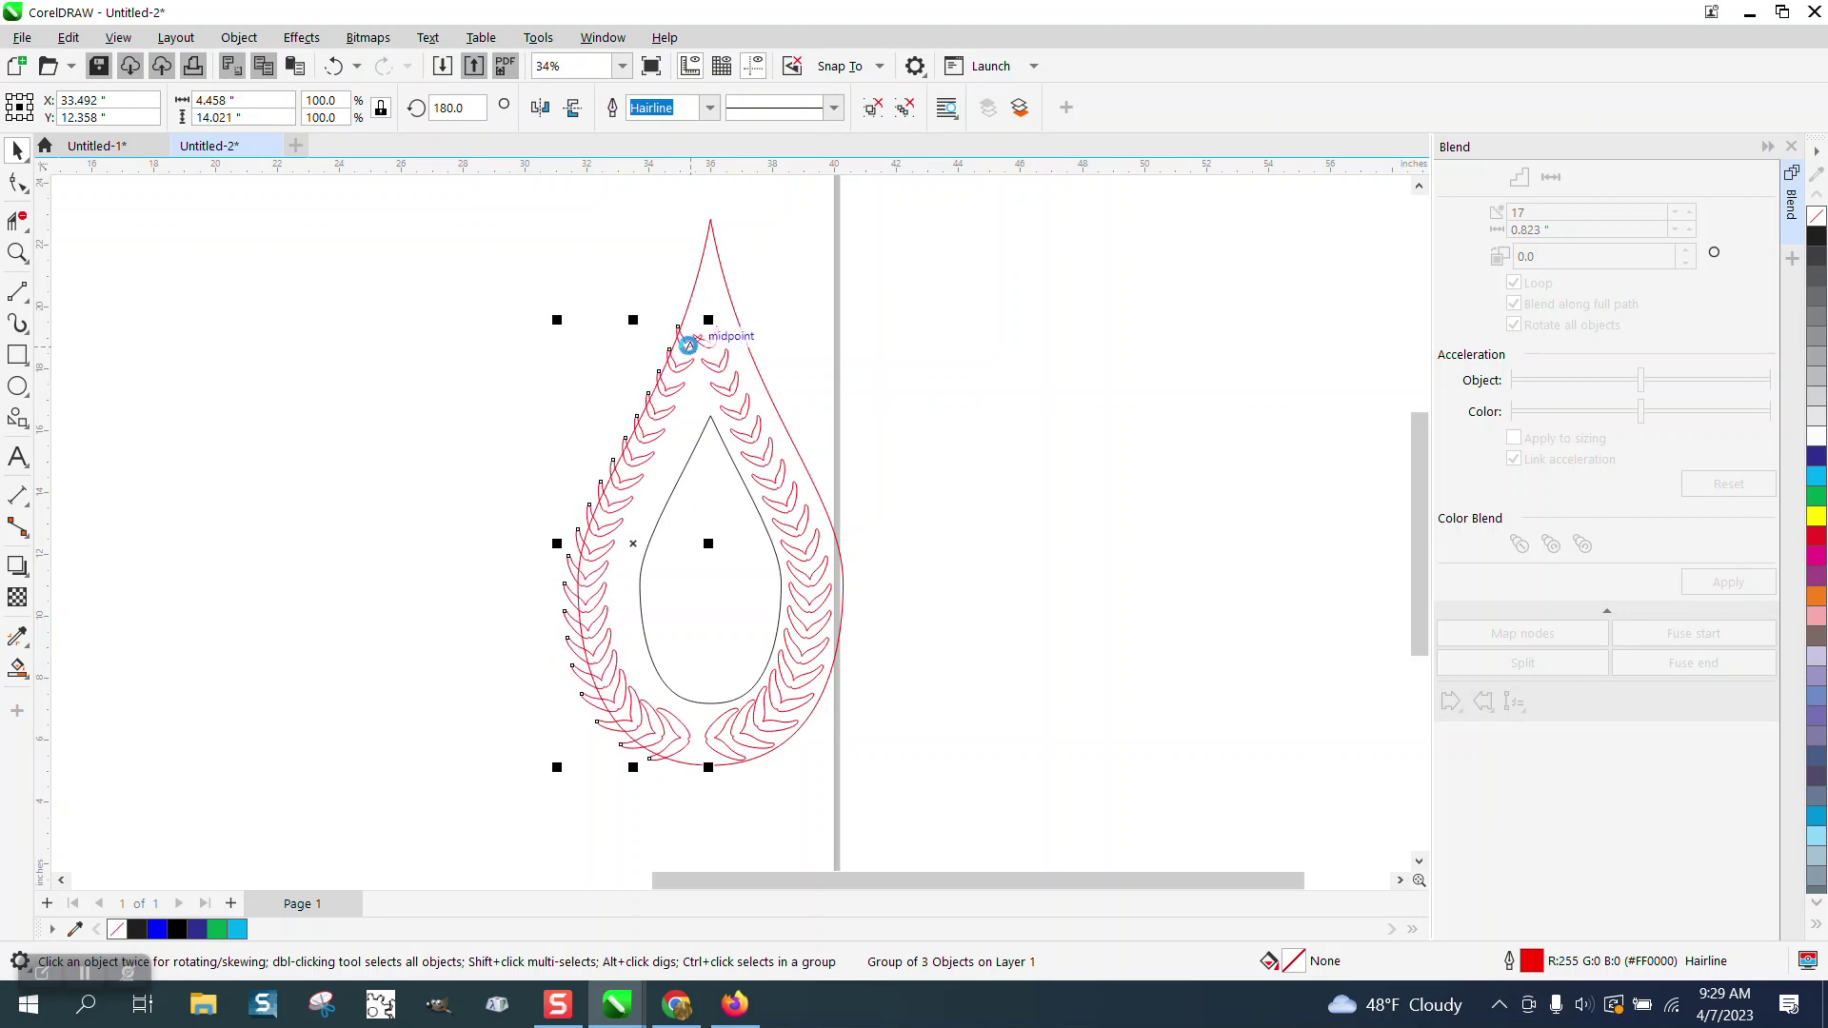
pyautogui.press('Right')
pyautogui.press('Right')
pyautogui.press('Right')
pyautogui.press('Right')
pyautogui.press('Right')
pyautogui.press('Right')
pyautogui.press('Right')
pyautogui.press('Right')
pyautogui.press('Right')
pyautogui.press('Right')
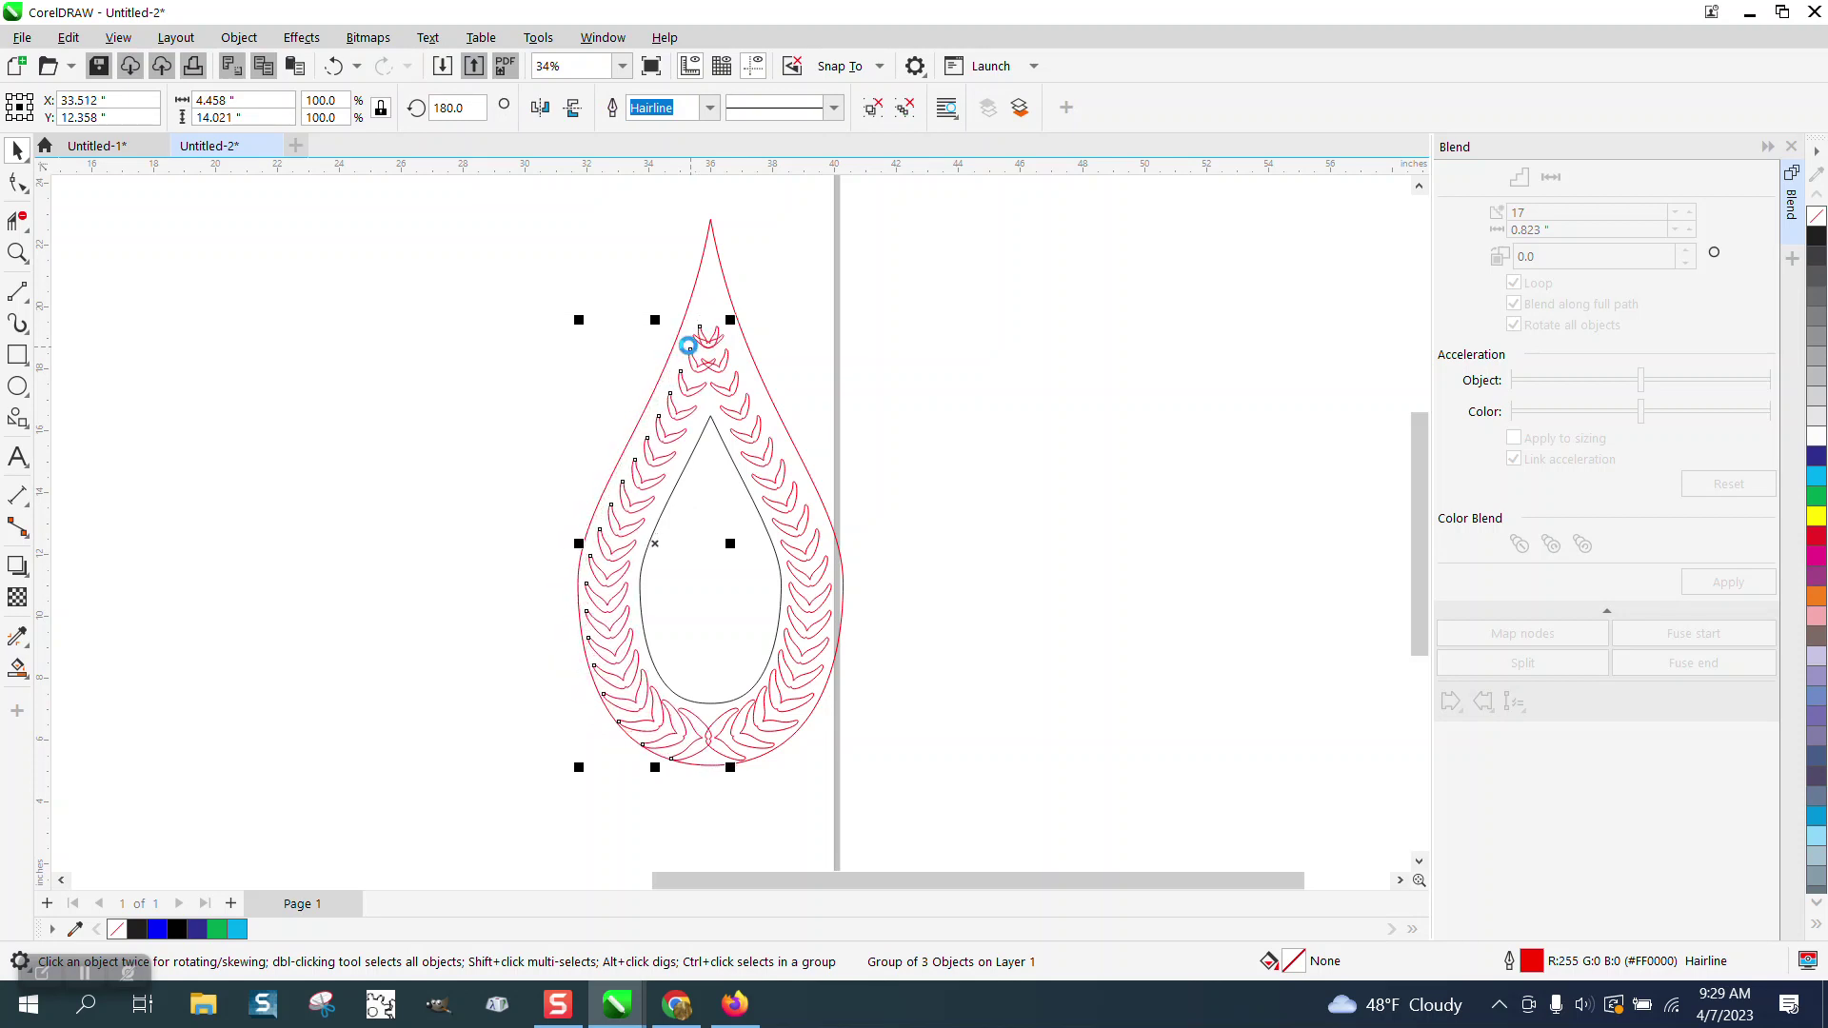
pyautogui.press('Right')
pyautogui.press('Right')
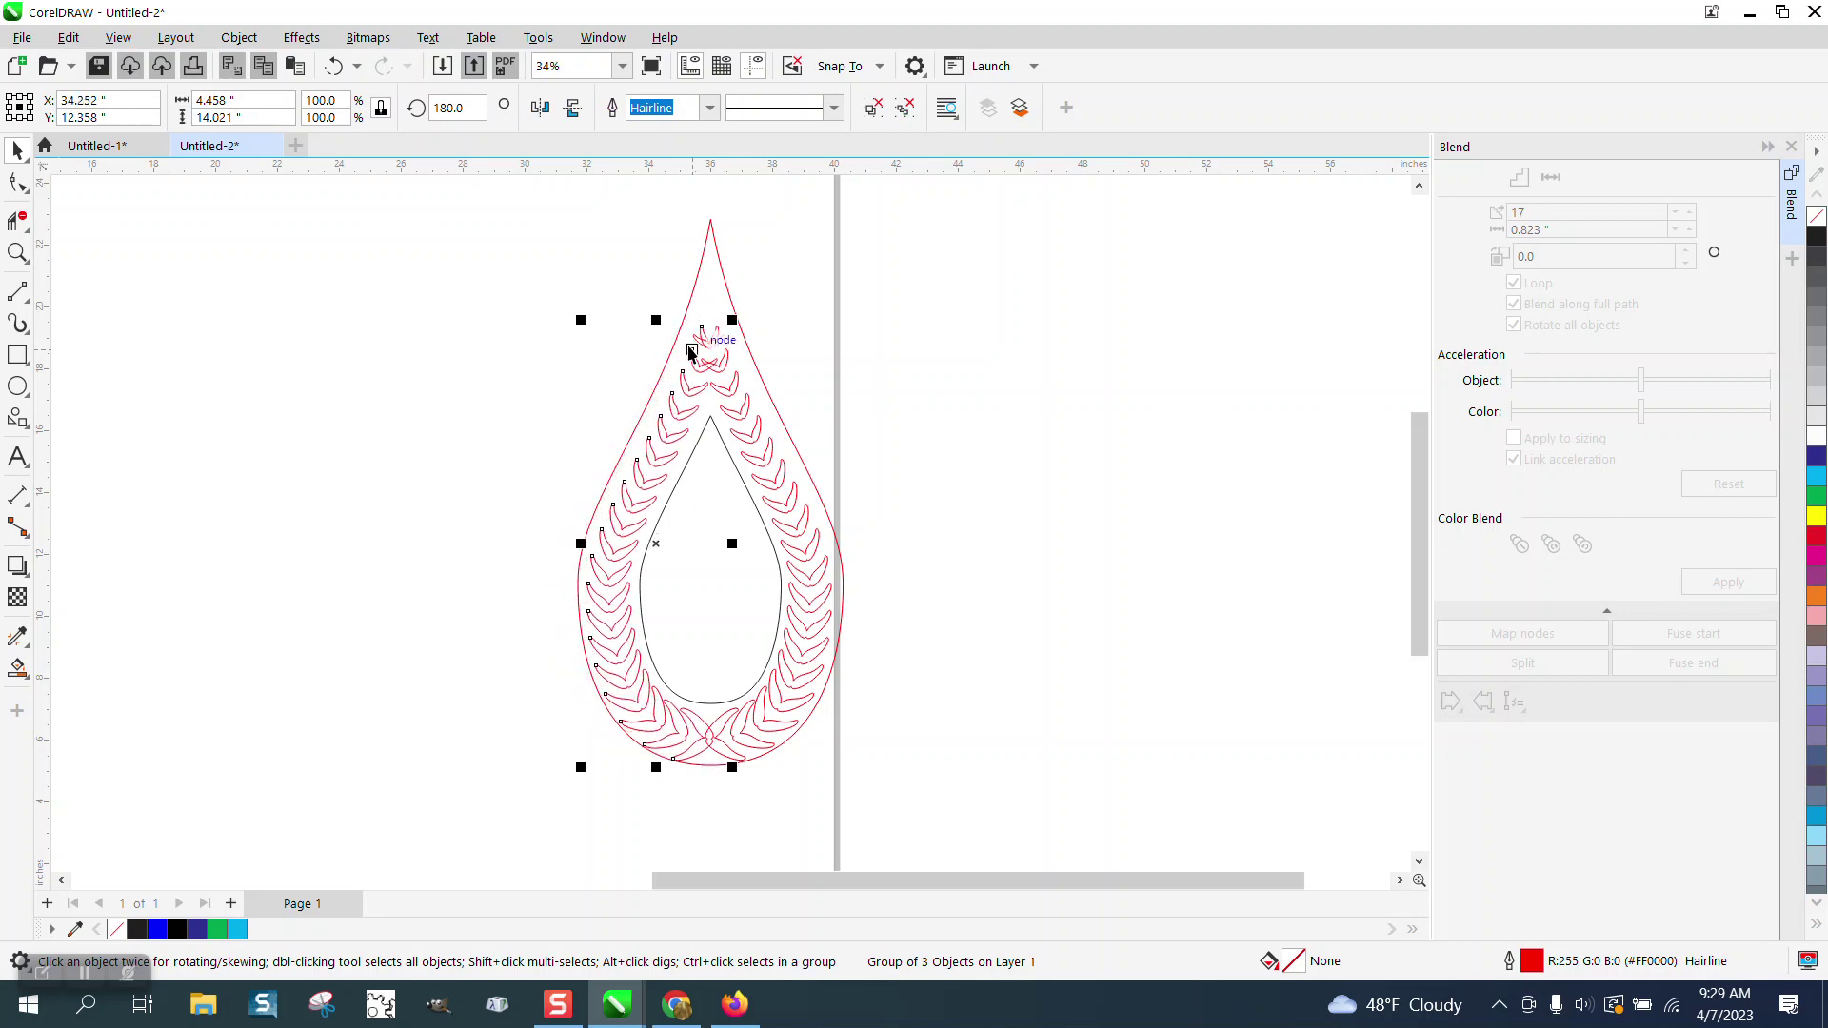
pyautogui.click(28, 252)
pyautogui.click(17, 149)
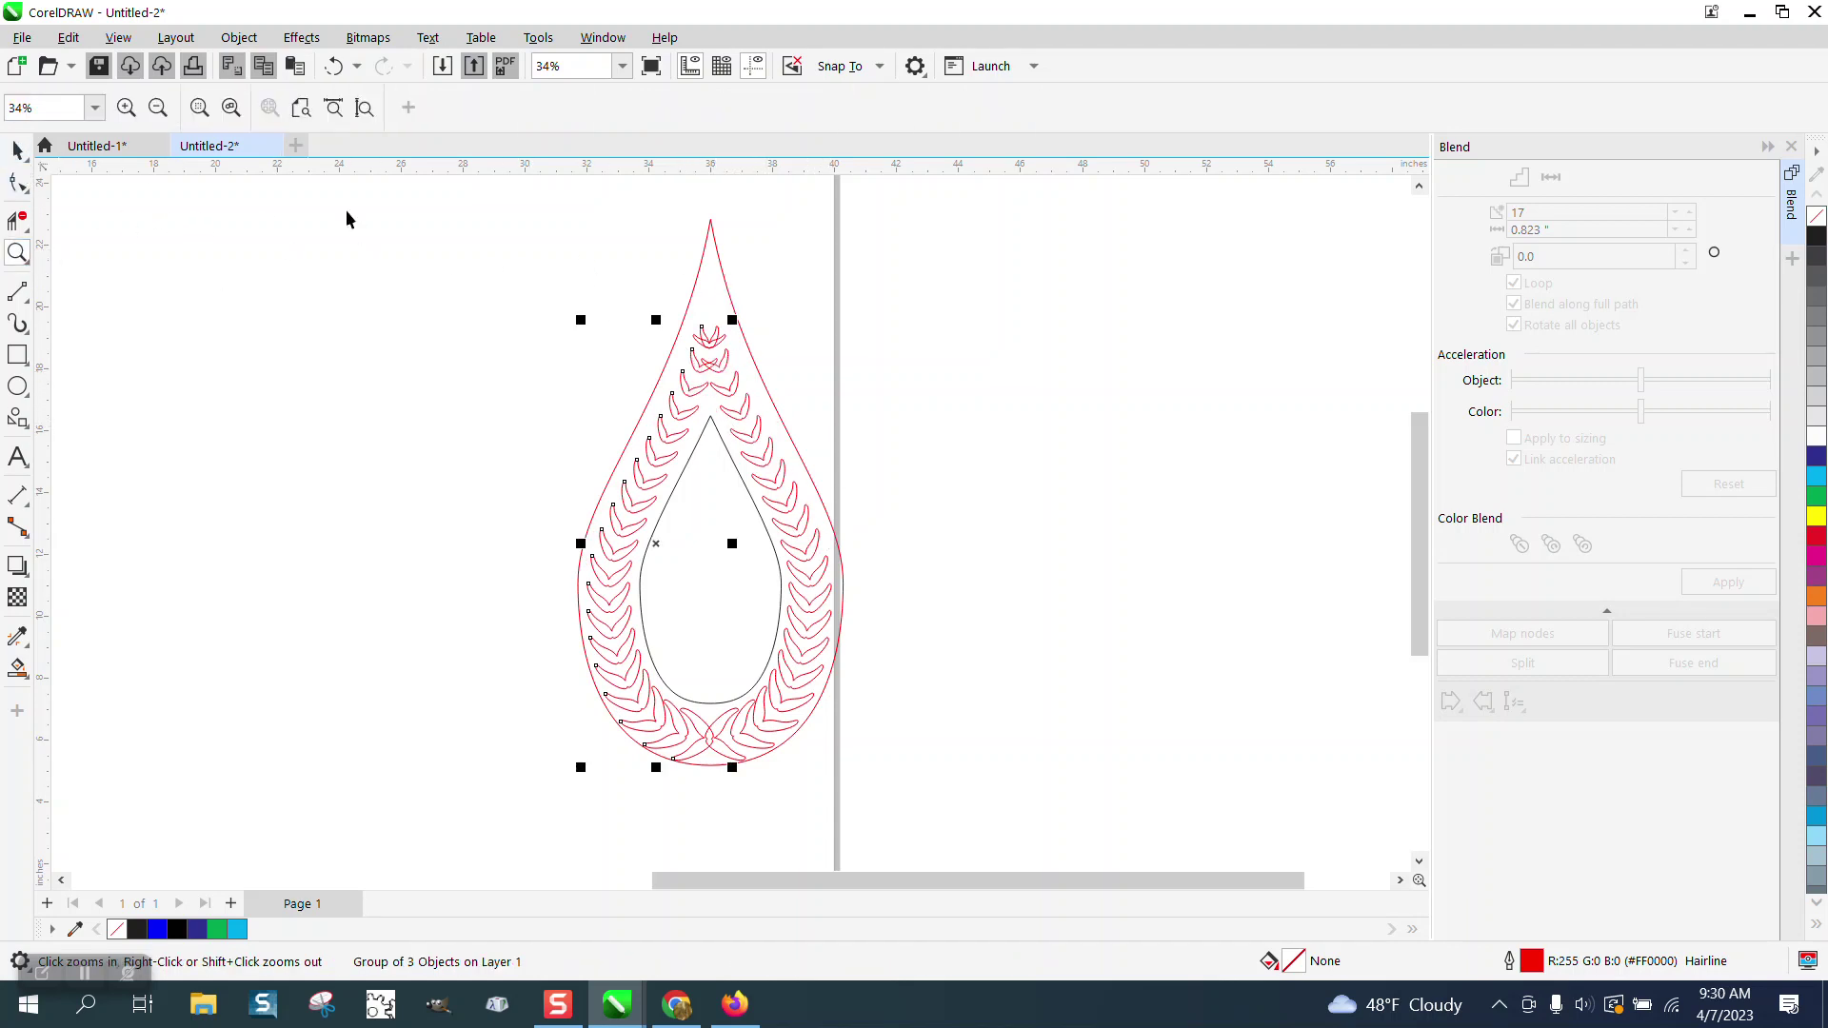
# Step: Set the nudge distance to 8" and move both teardrop outlines right
pyautogui.click(735, 238)
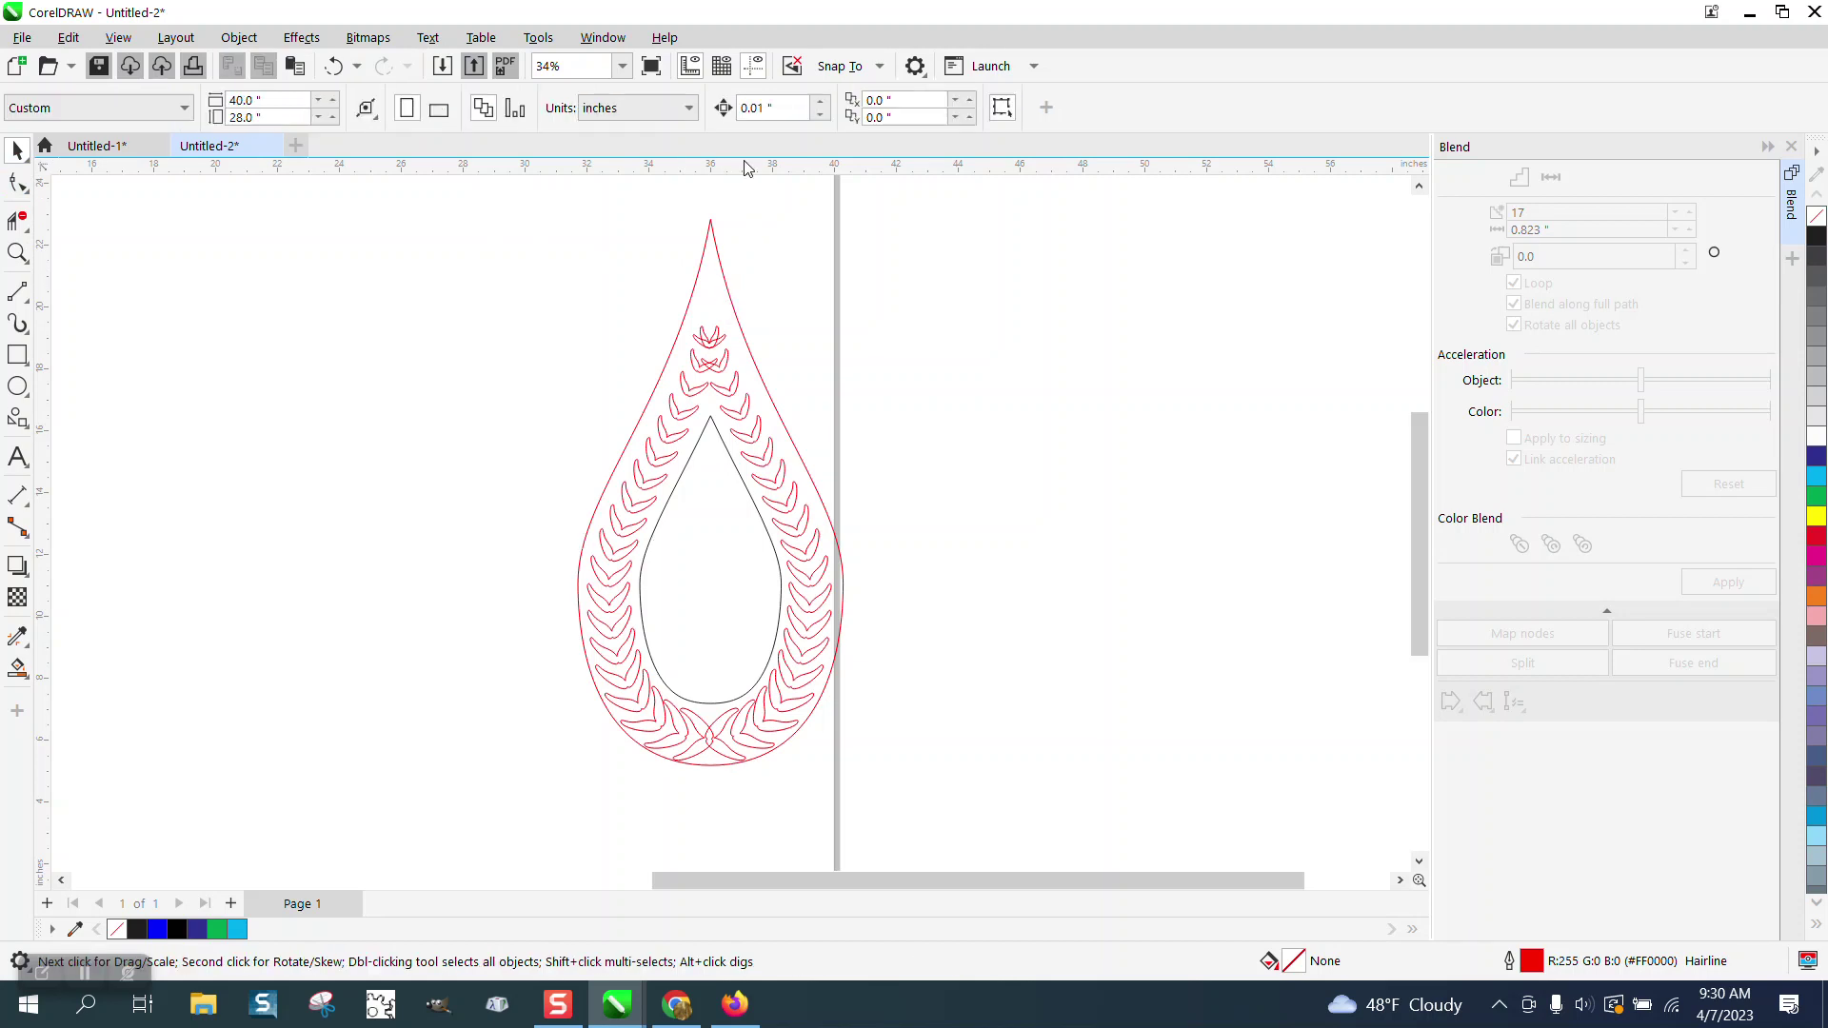
pyautogui.click(752, 107)
pyautogui.write('8')
pyautogui.click(727, 291)
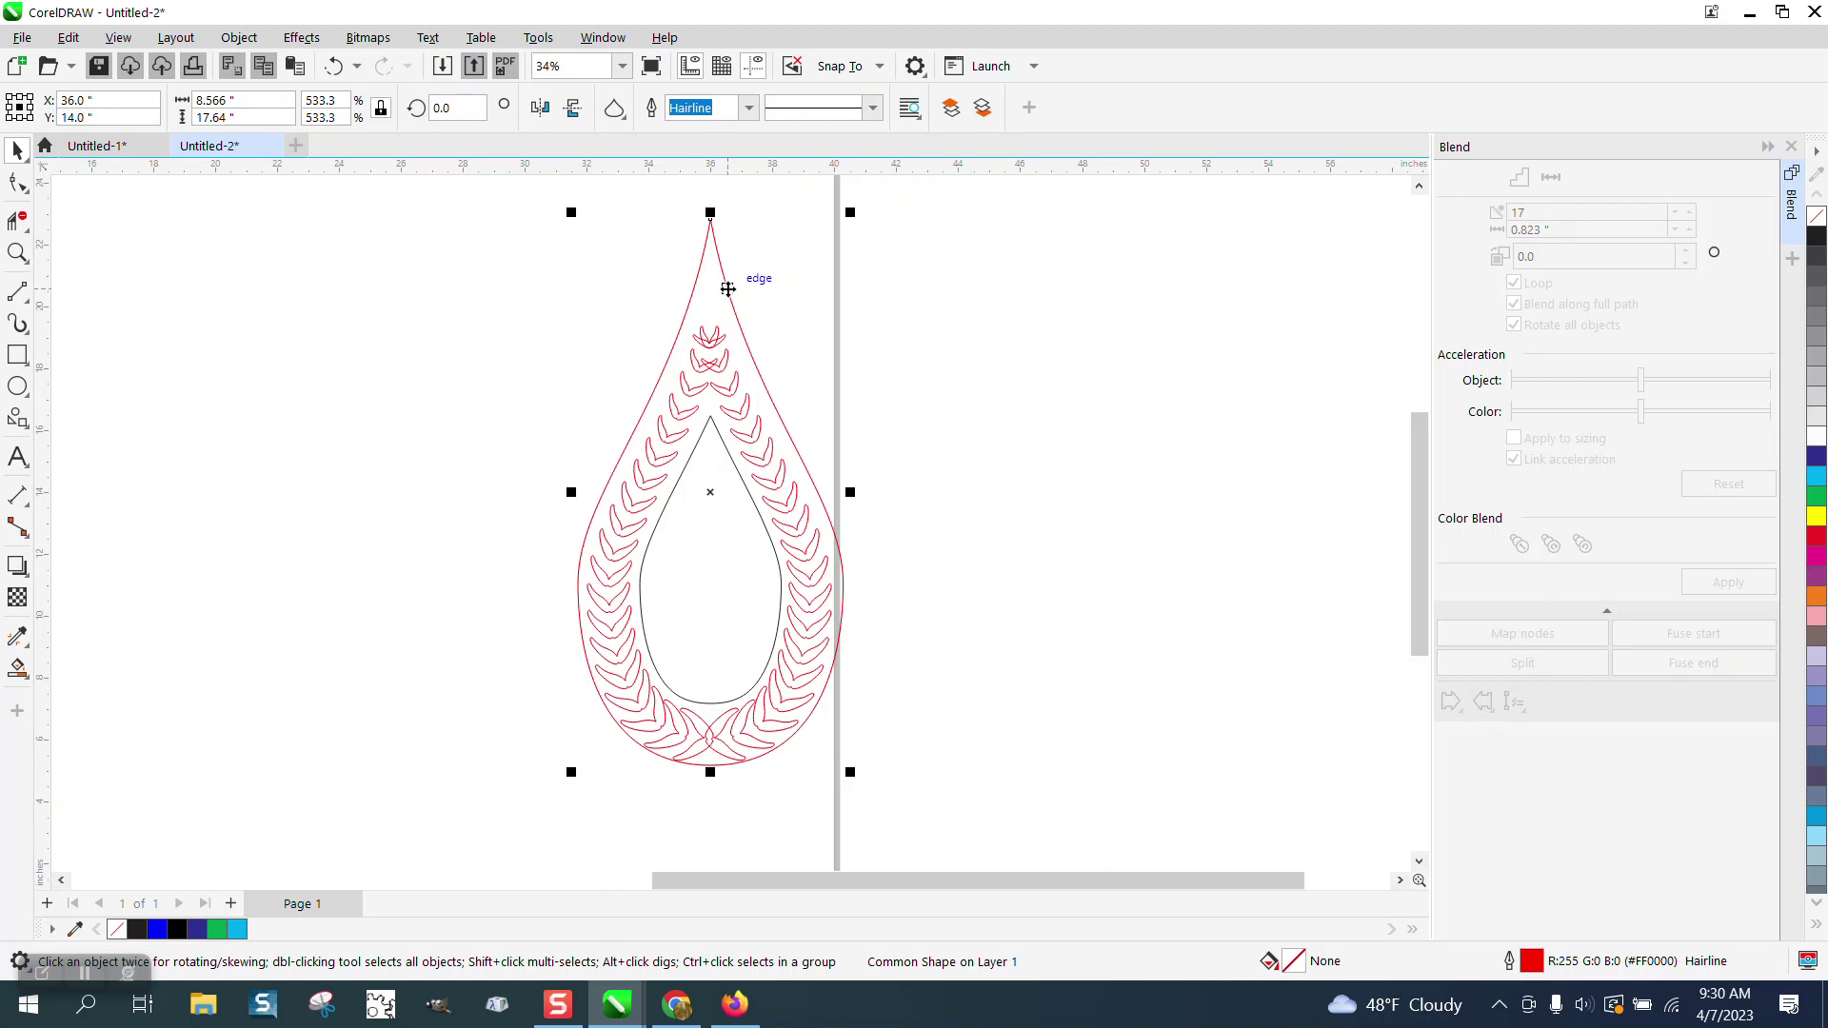
pyautogui.press('Right')
pyautogui.press('Right')
pyautogui.click(730, 455)
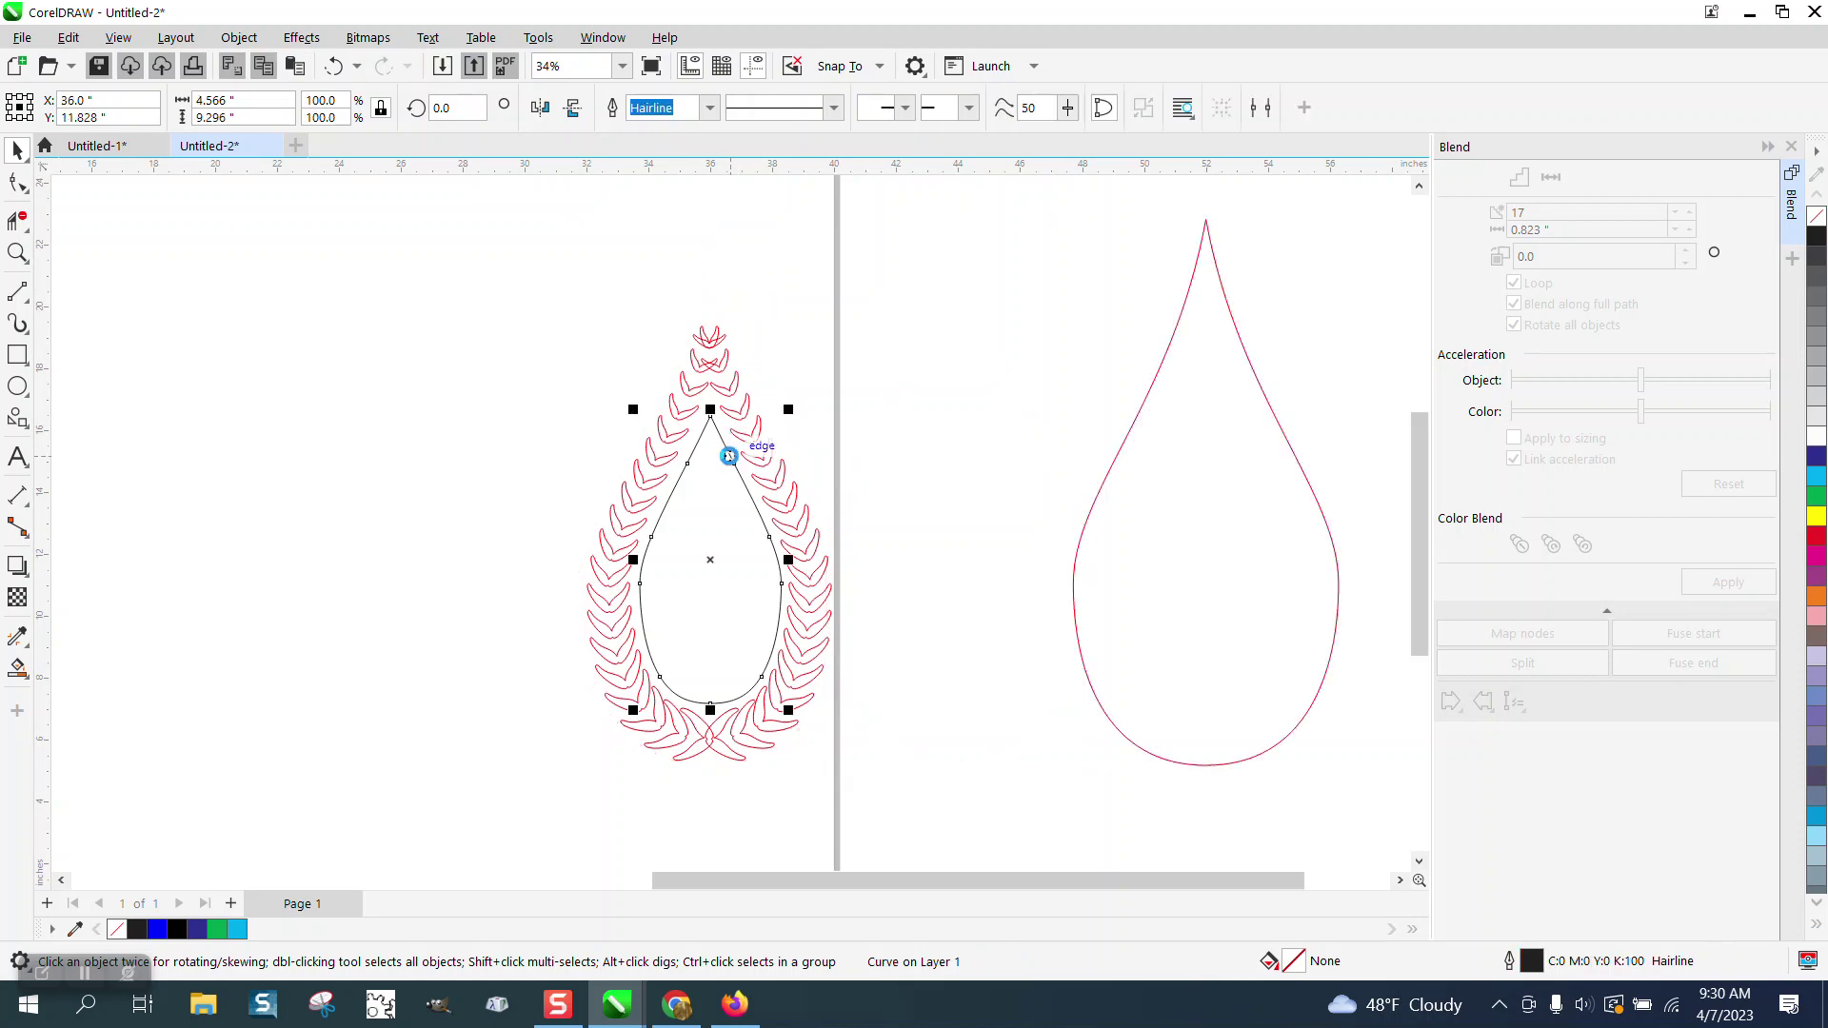
pyautogui.press('Right')
pyautogui.press('Right')
# Step: Weld the two chevron rows into one wreath, then nudge both teardrops back around it
pyautogui.moveTo(560, 263); pyautogui.dragTo(833, 776)
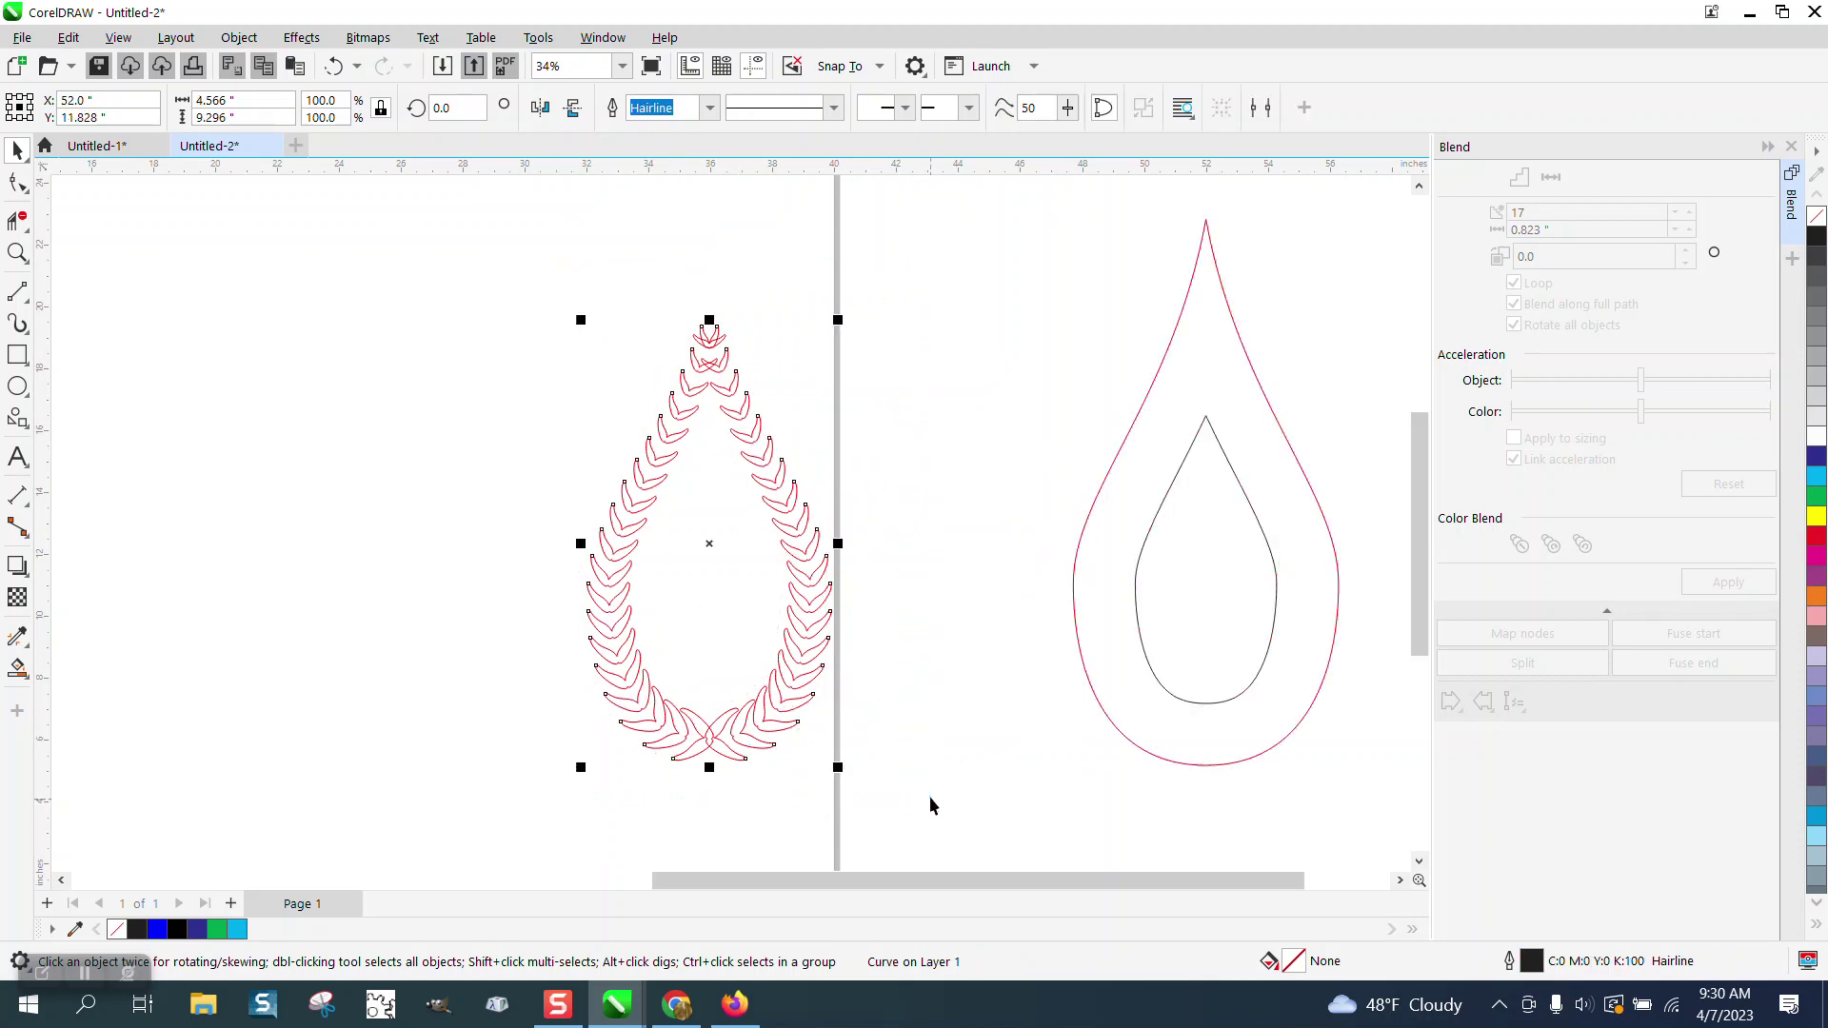
pyautogui.click(655, 109)
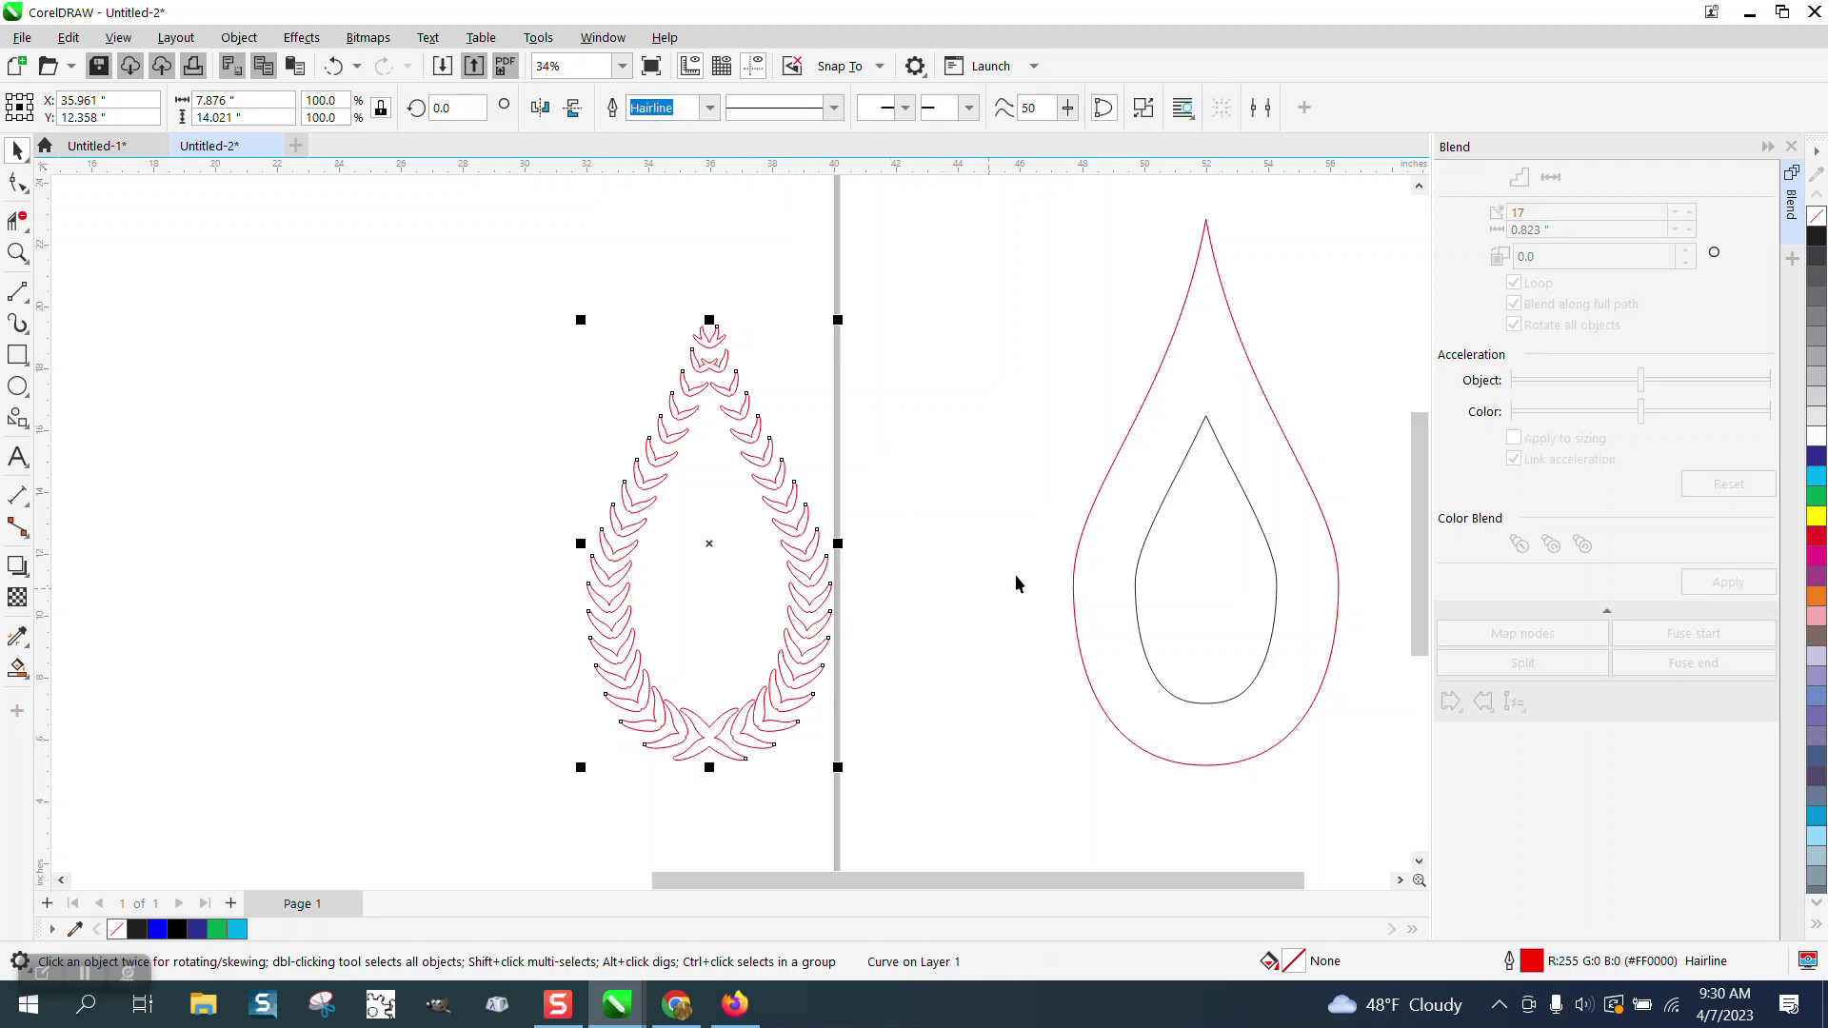
pyautogui.scroll(-1, 1082, 436)
pyautogui.moveTo(1088, 223); pyautogui.dragTo(1354, 781)
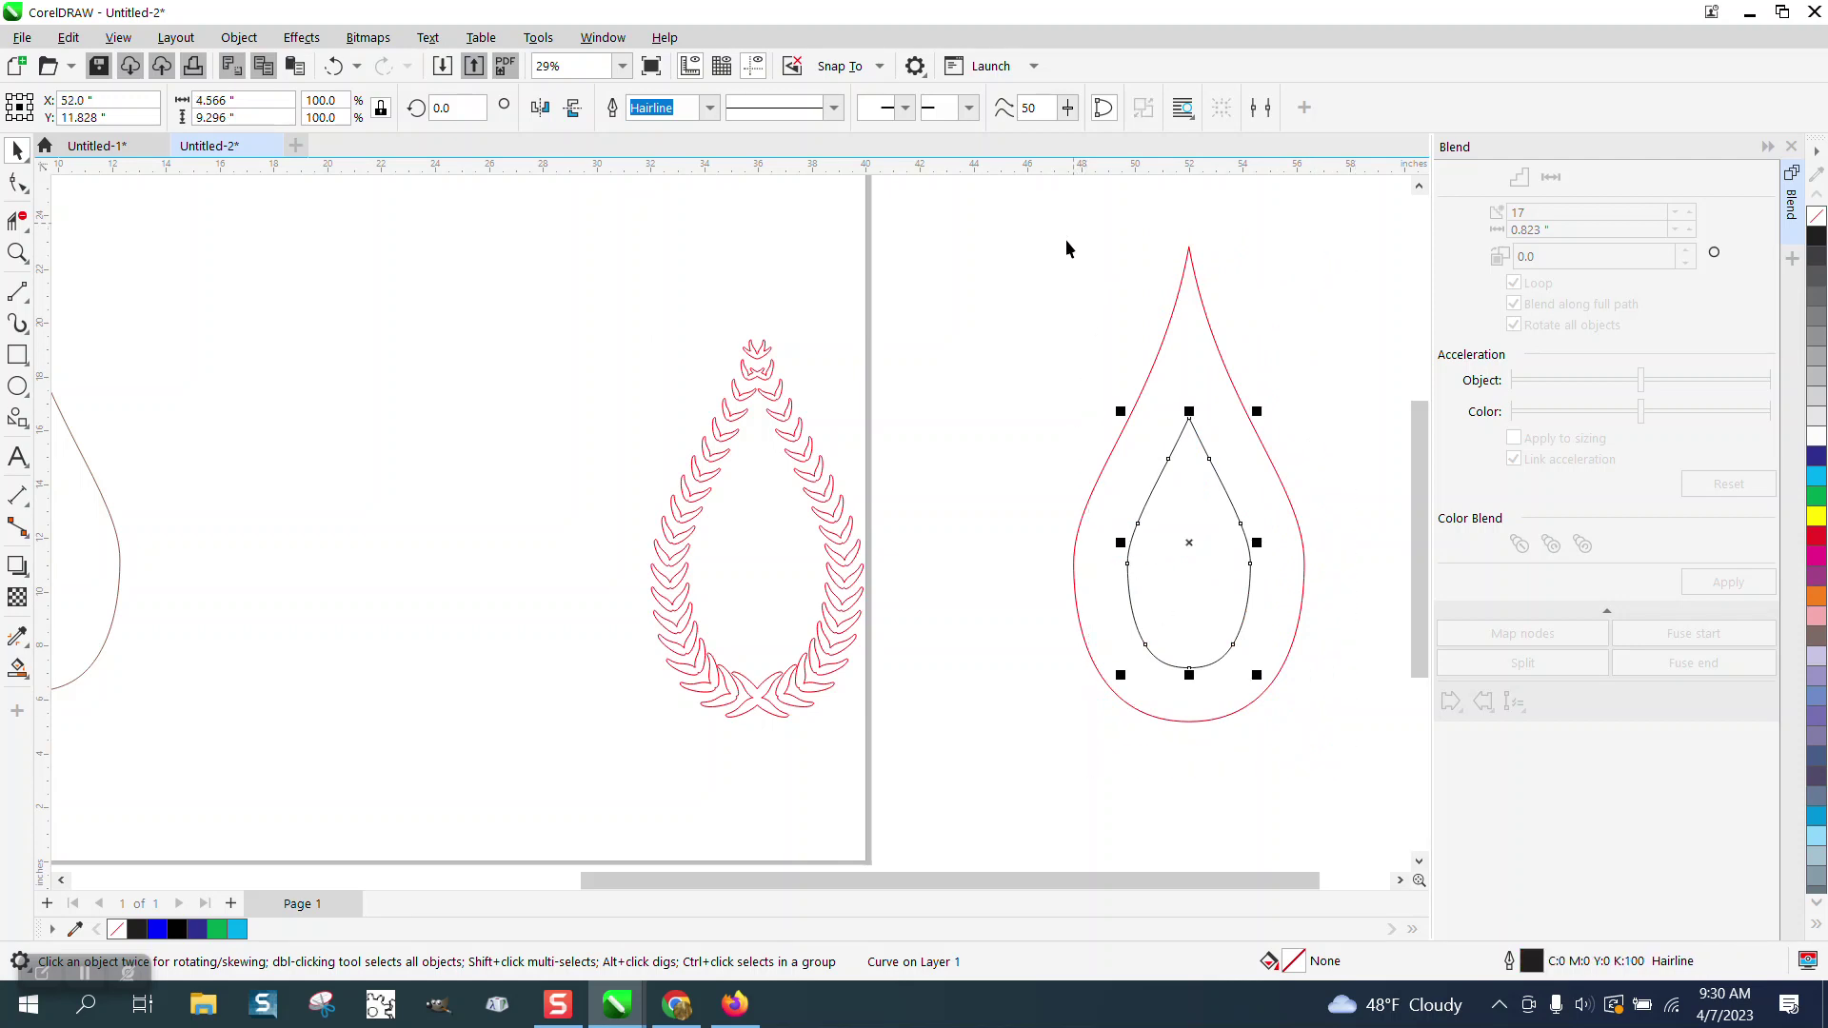
pyautogui.moveTo(1068, 228); pyautogui.dragTo(1357, 782)
pyautogui.press('Left')
pyautogui.press('Left')
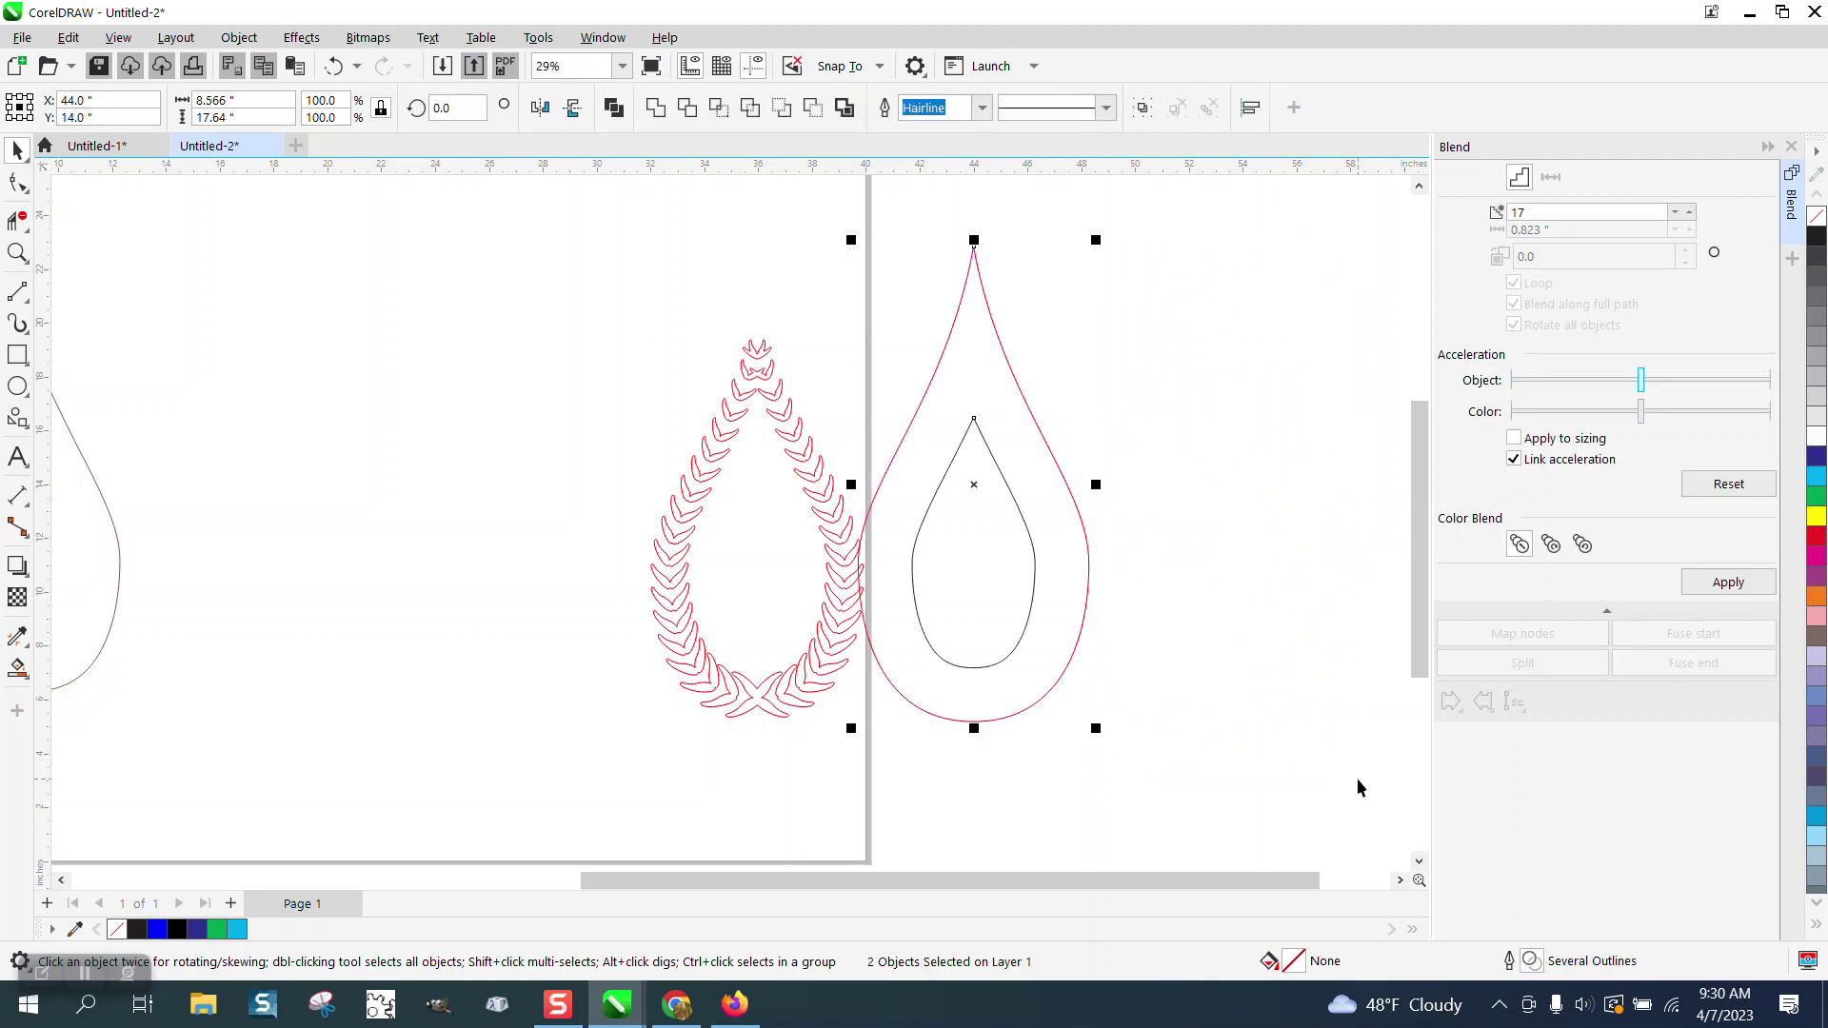
pyautogui.scroll(-1, 1006, 680)
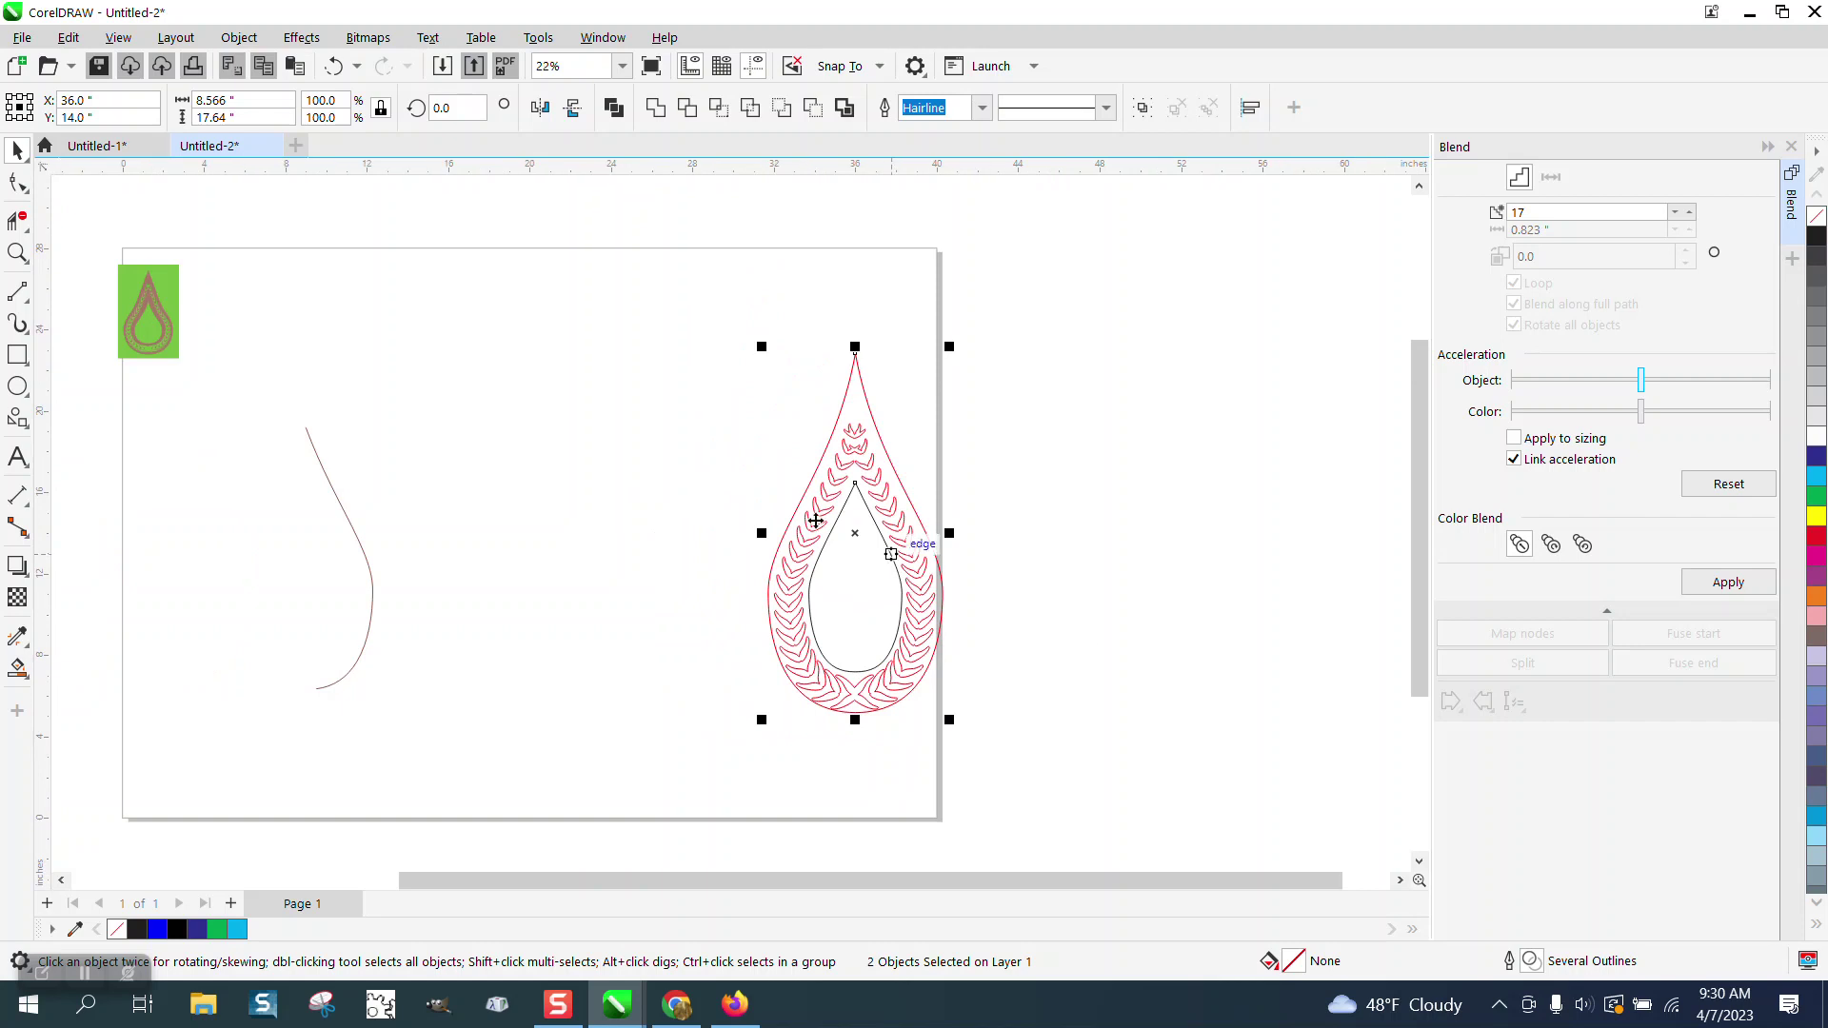
# Step: Enlarge the reef.jpg reference image and move it beside the teardrop
pyautogui.click(169, 314)
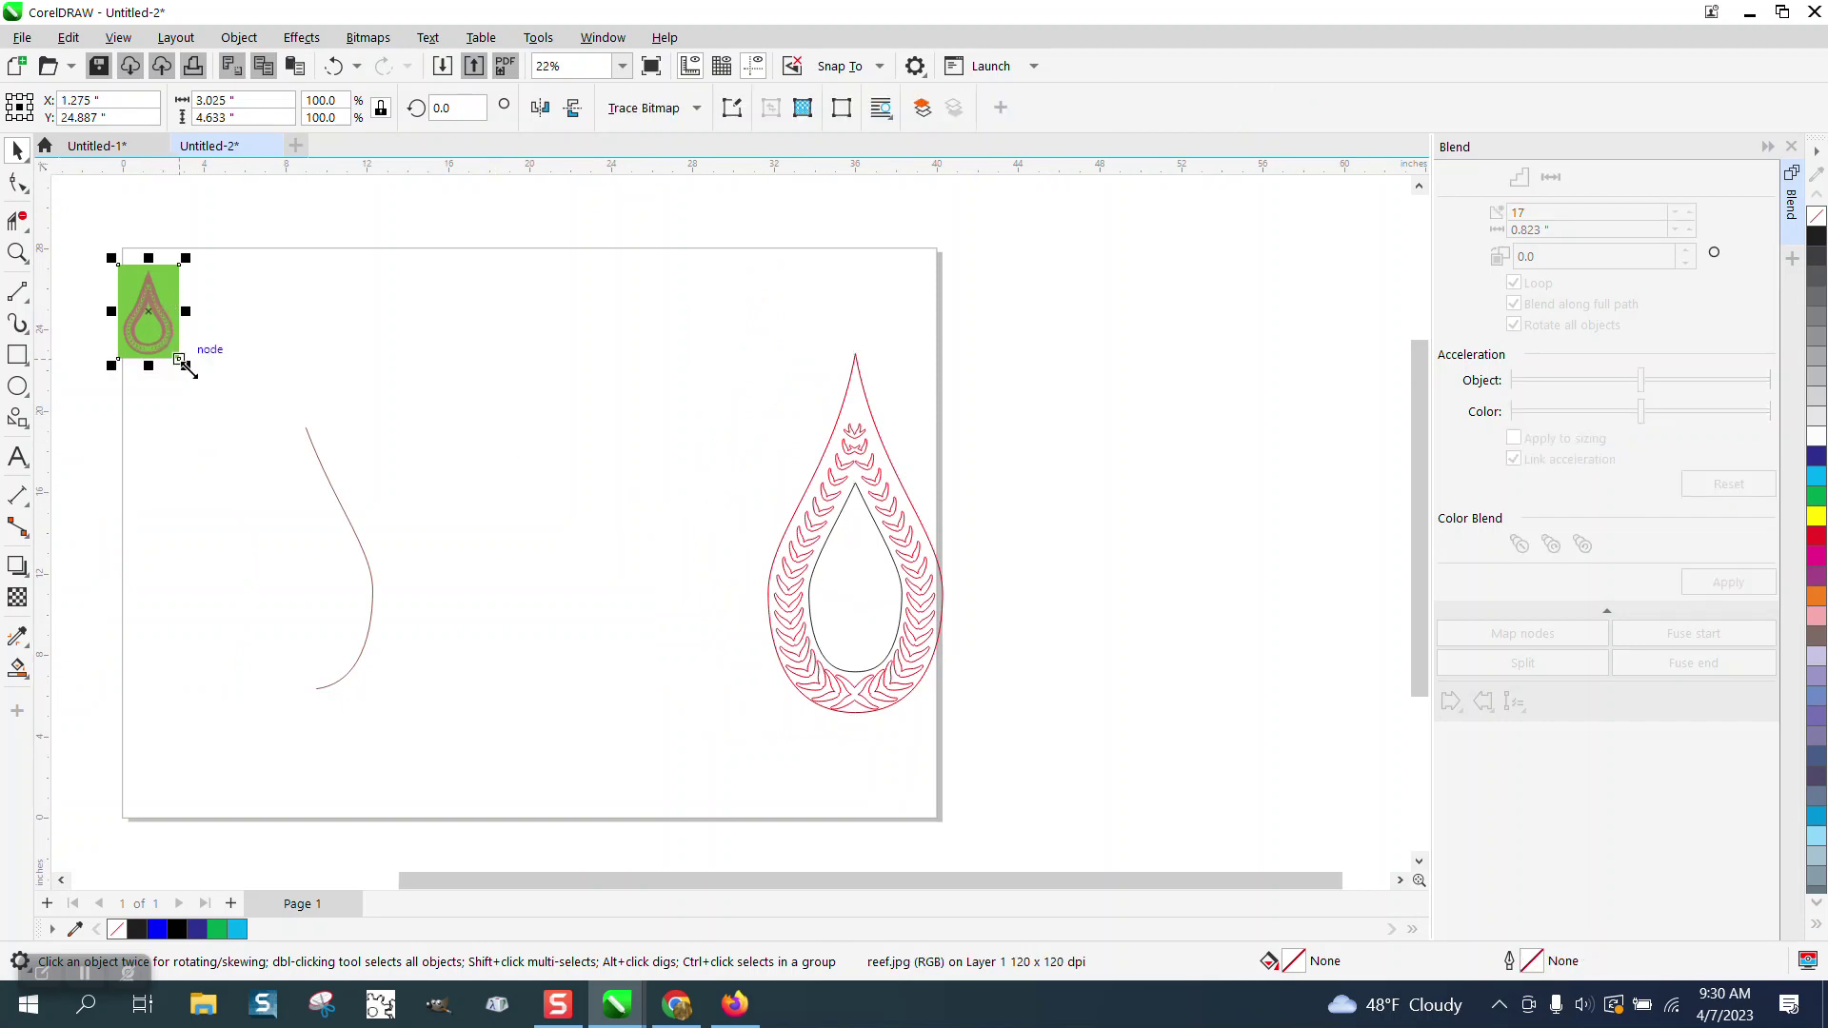
pyautogui.moveTo(186, 365); pyautogui.dragTo(641, 632)
pyautogui.moveTo(291, 413); pyautogui.dragTo(666, 504)
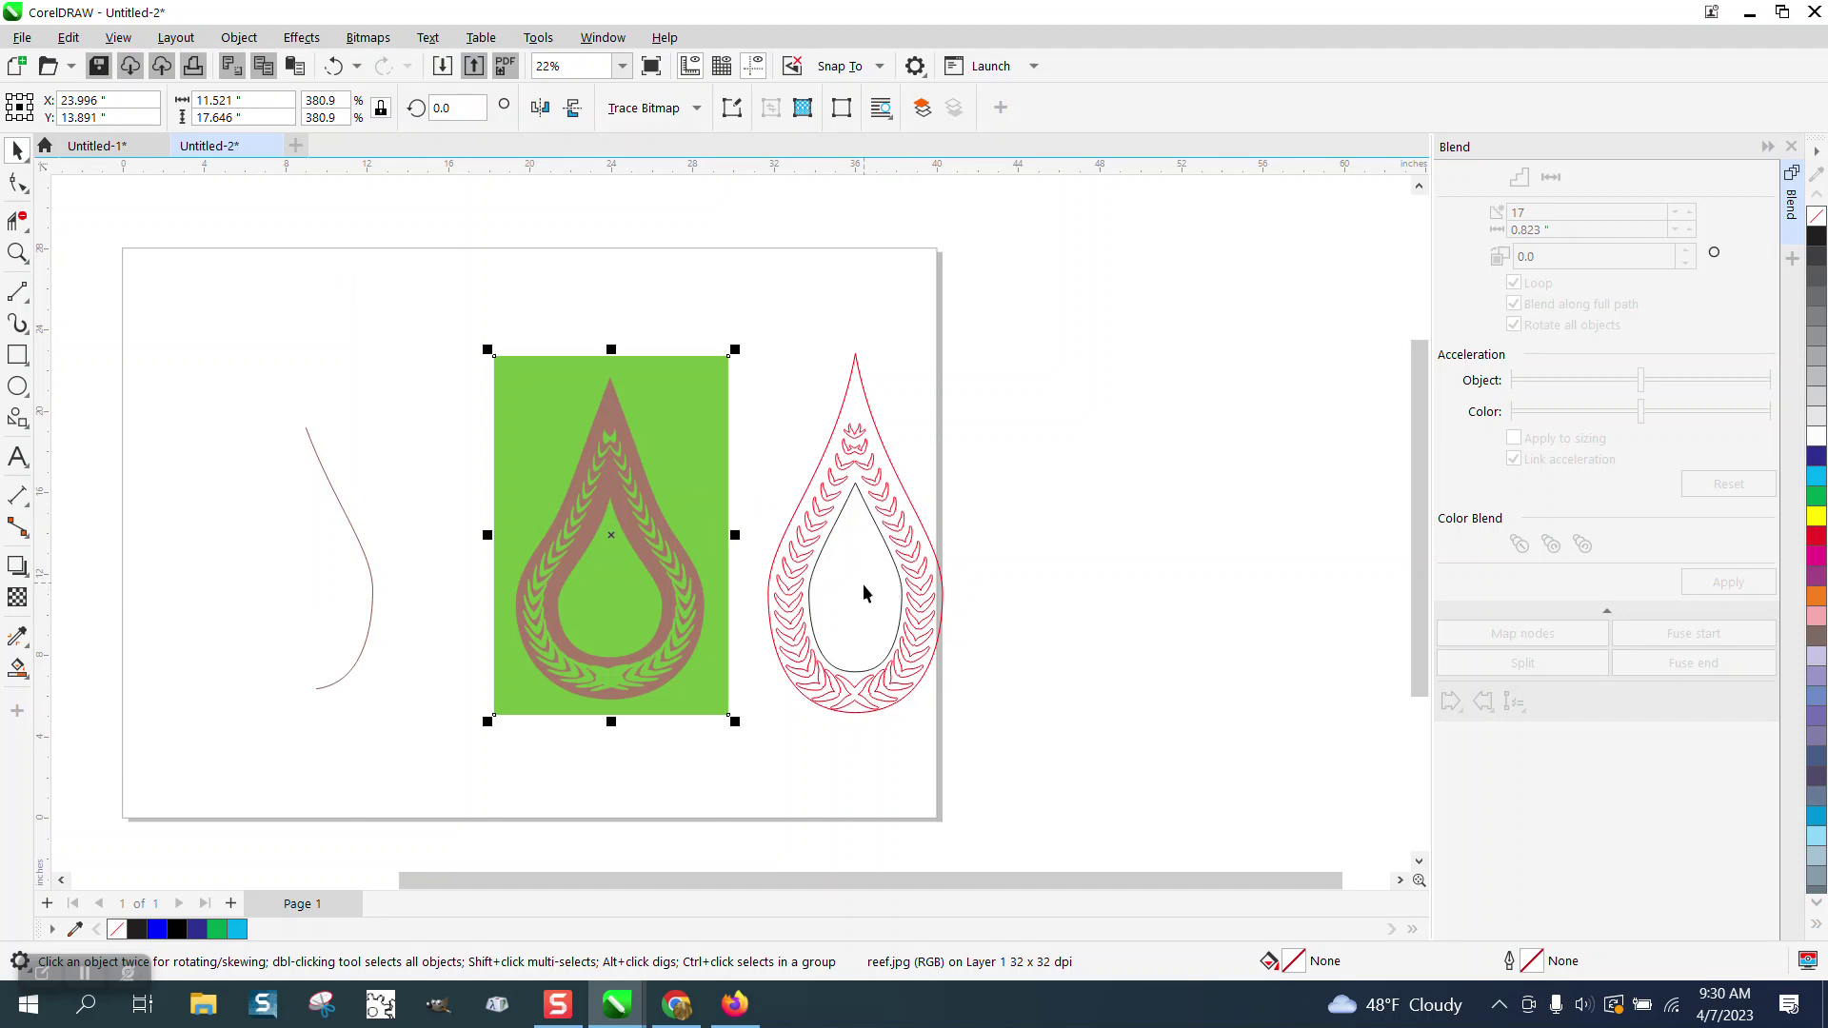
# Step: Smart Fill the teardrop band with blue and remove the red outline
pyautogui.click(16, 667)
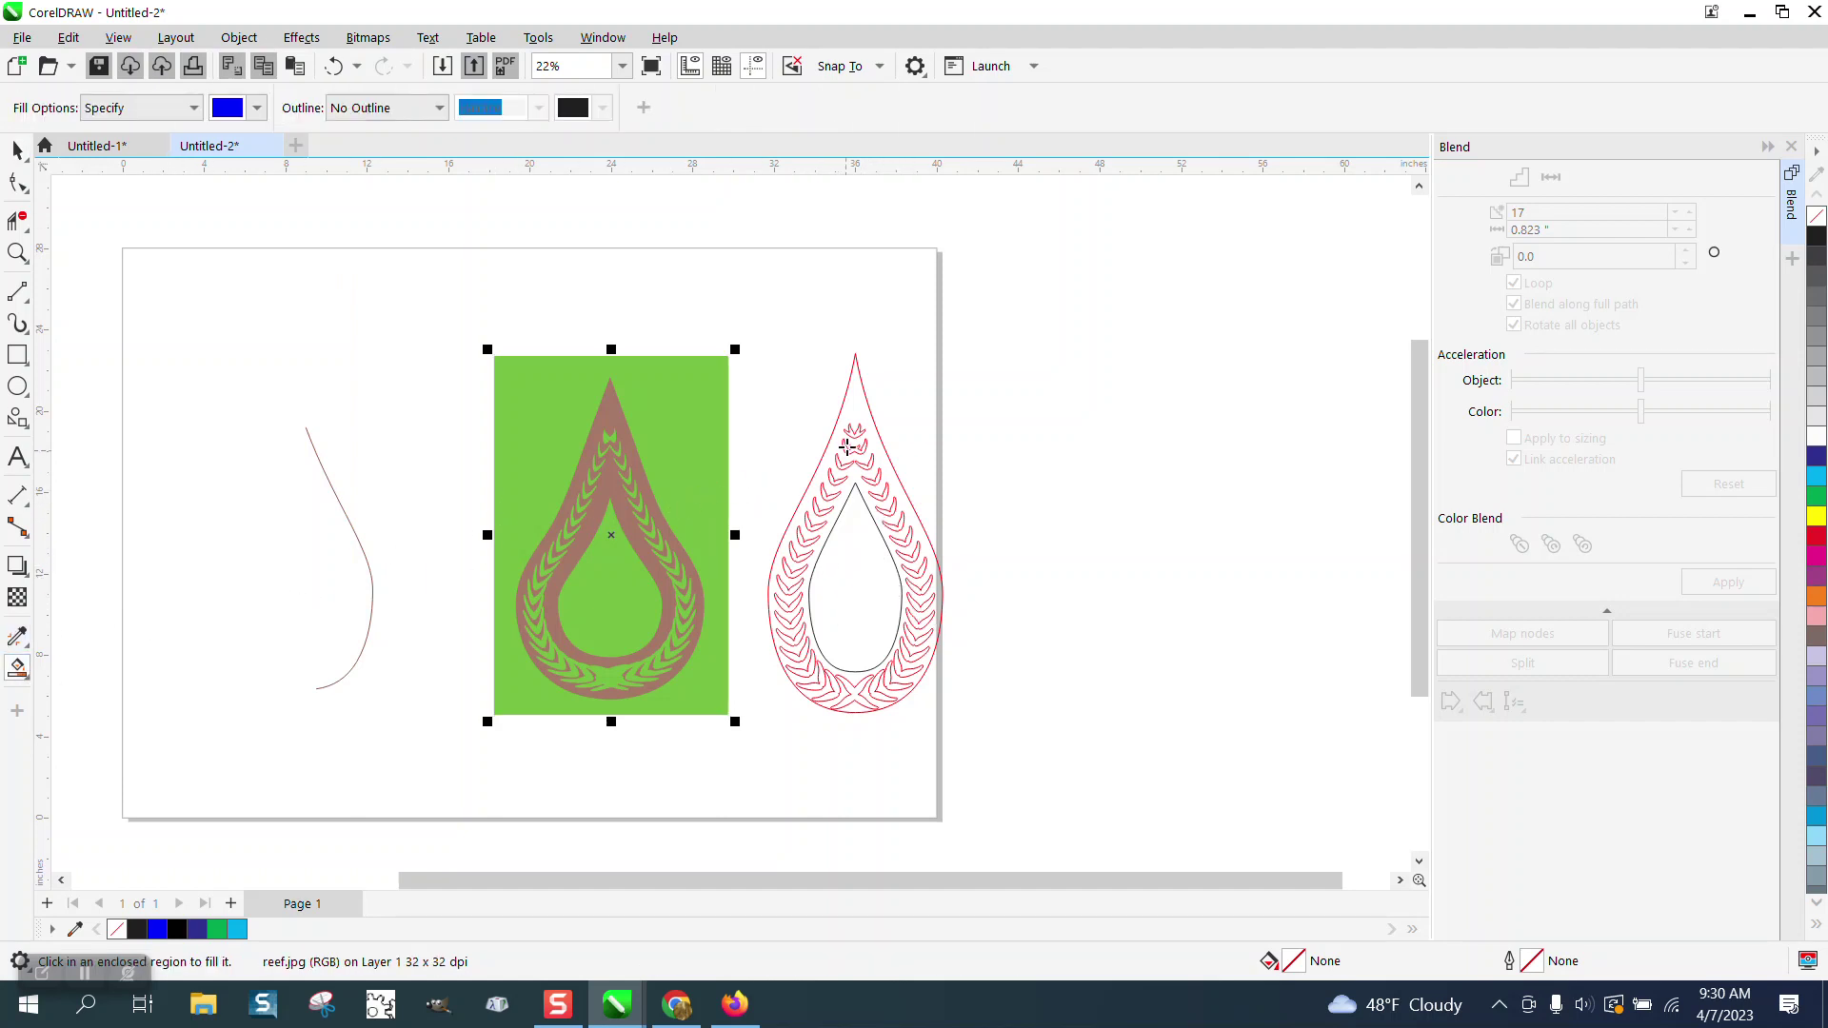
pyautogui.click(856, 405)
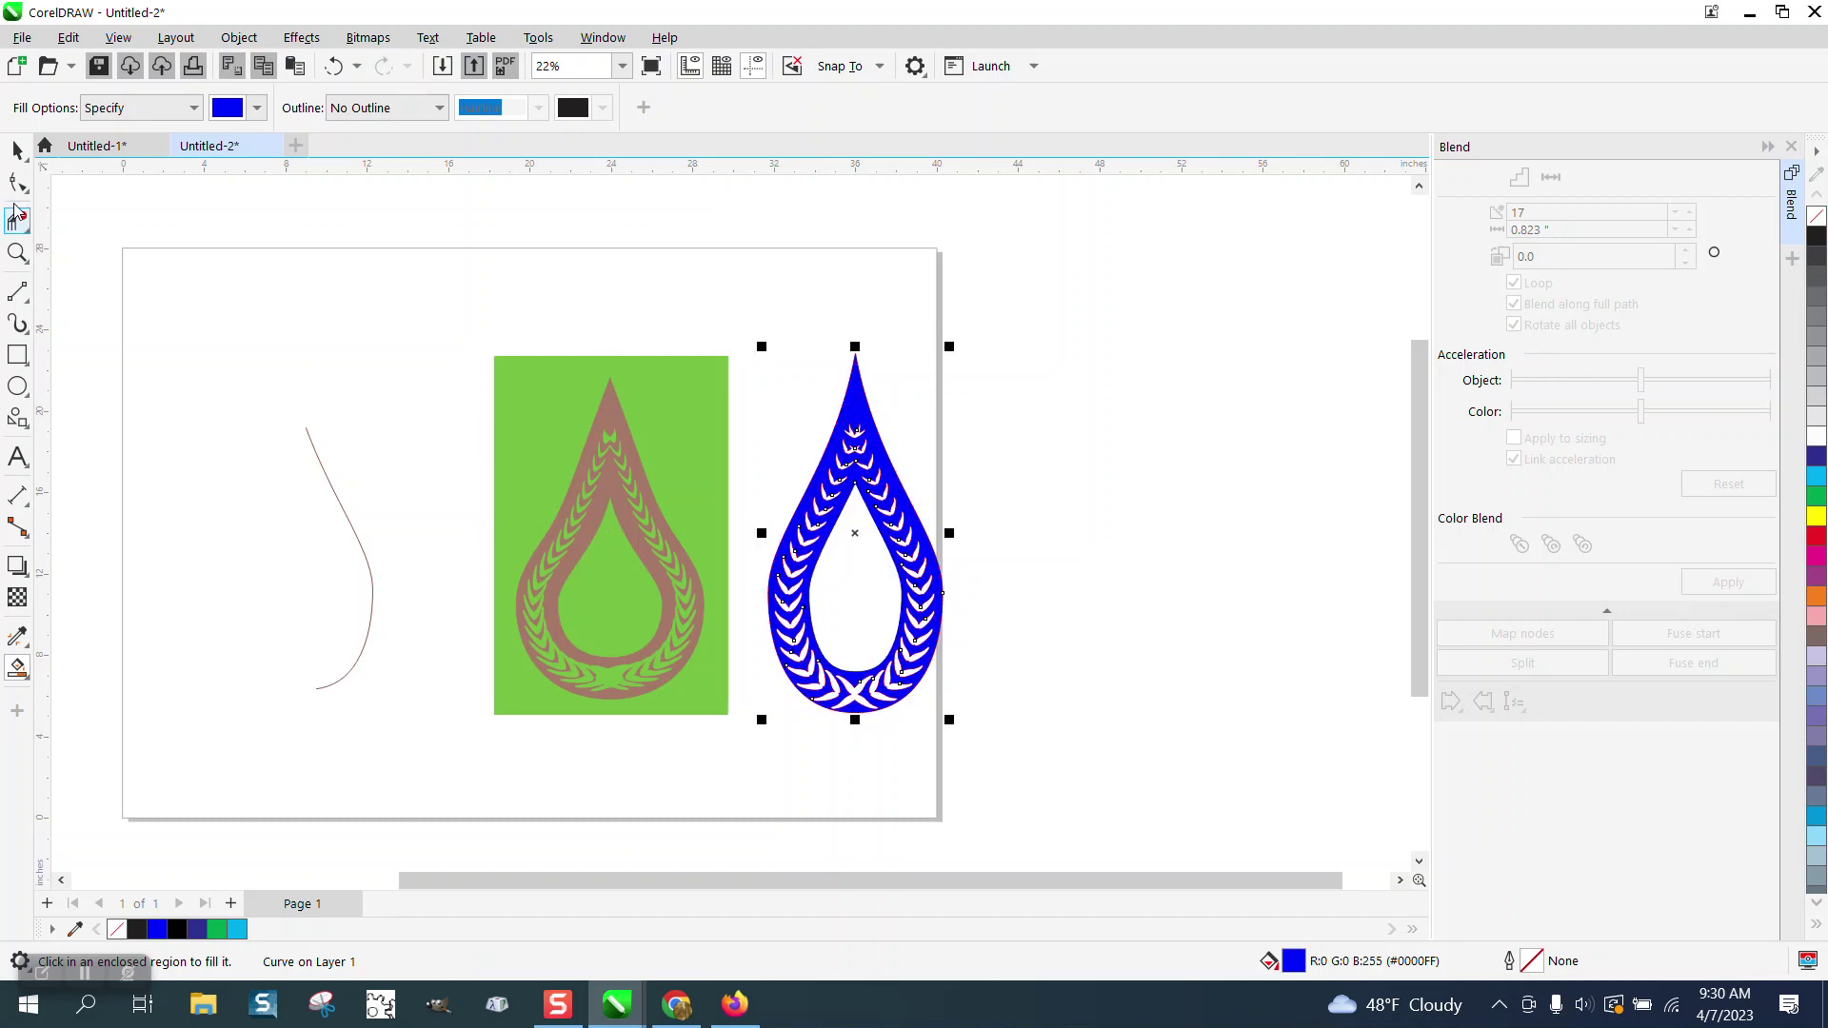
pyautogui.click(16, 151)
pyautogui.click(937, 416)
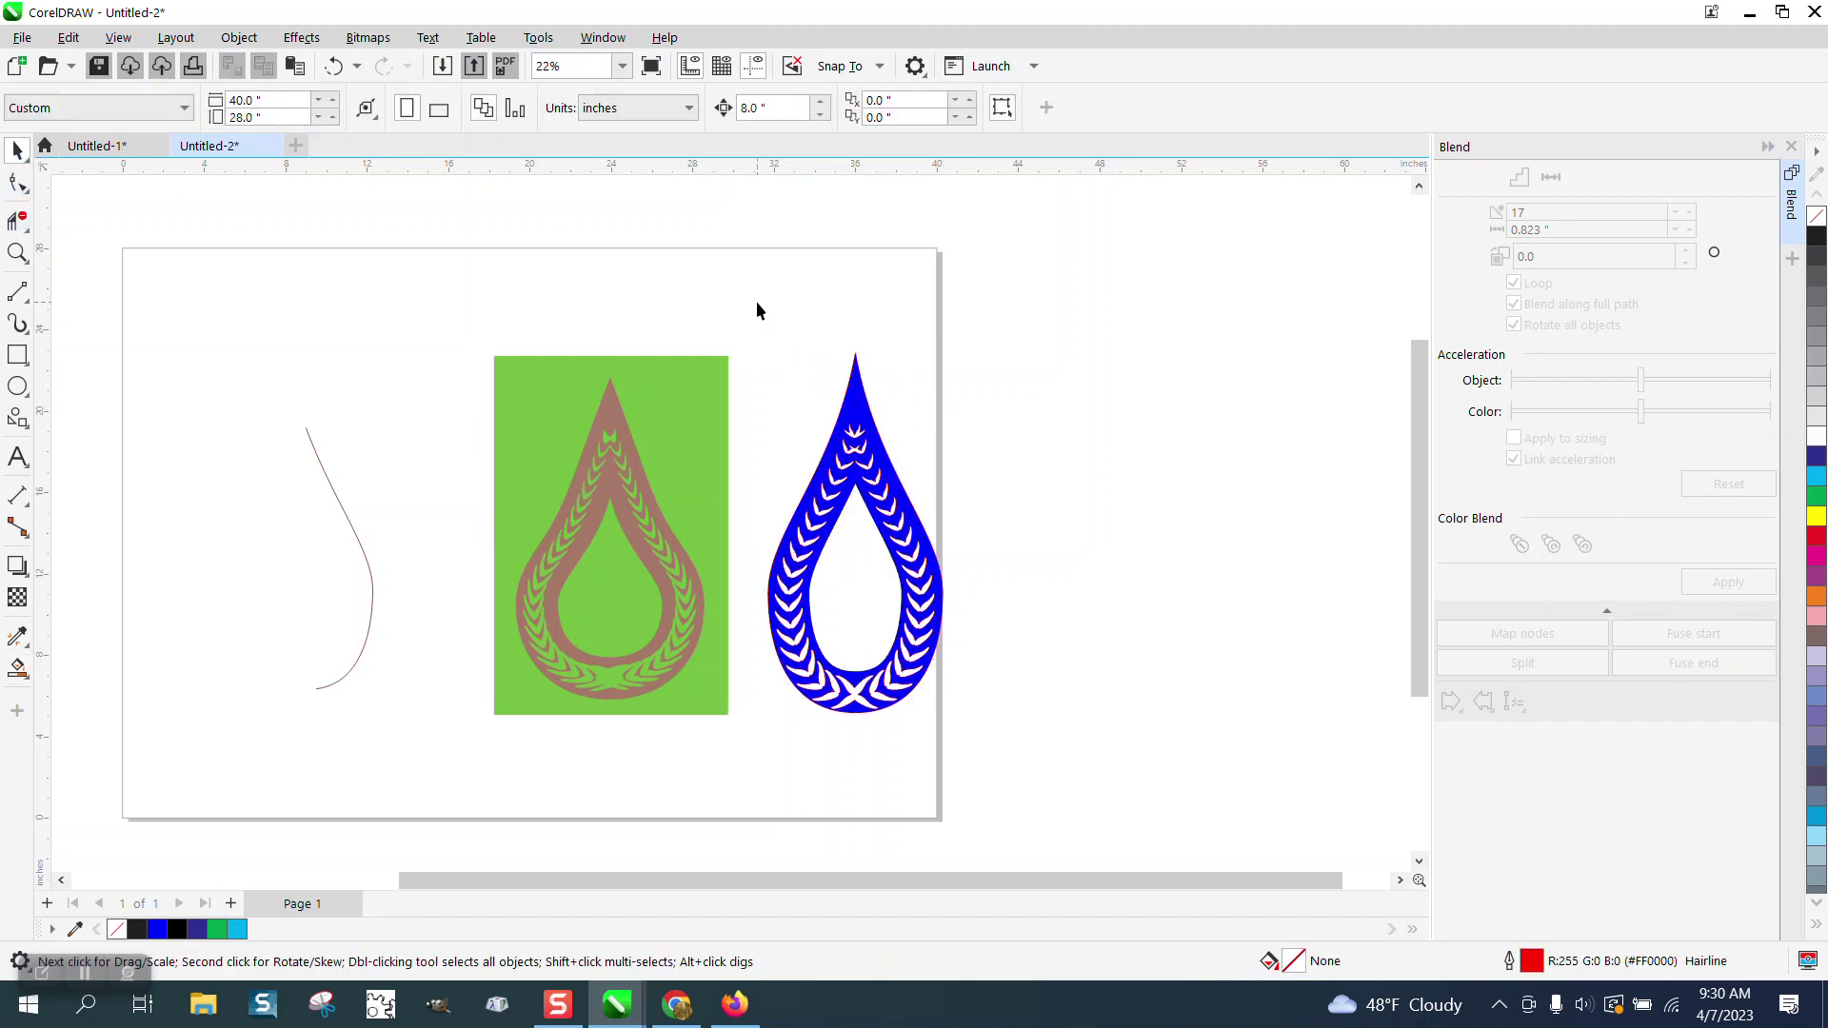
pyautogui.moveTo(758, 311); pyautogui.dragTo(1044, 767)
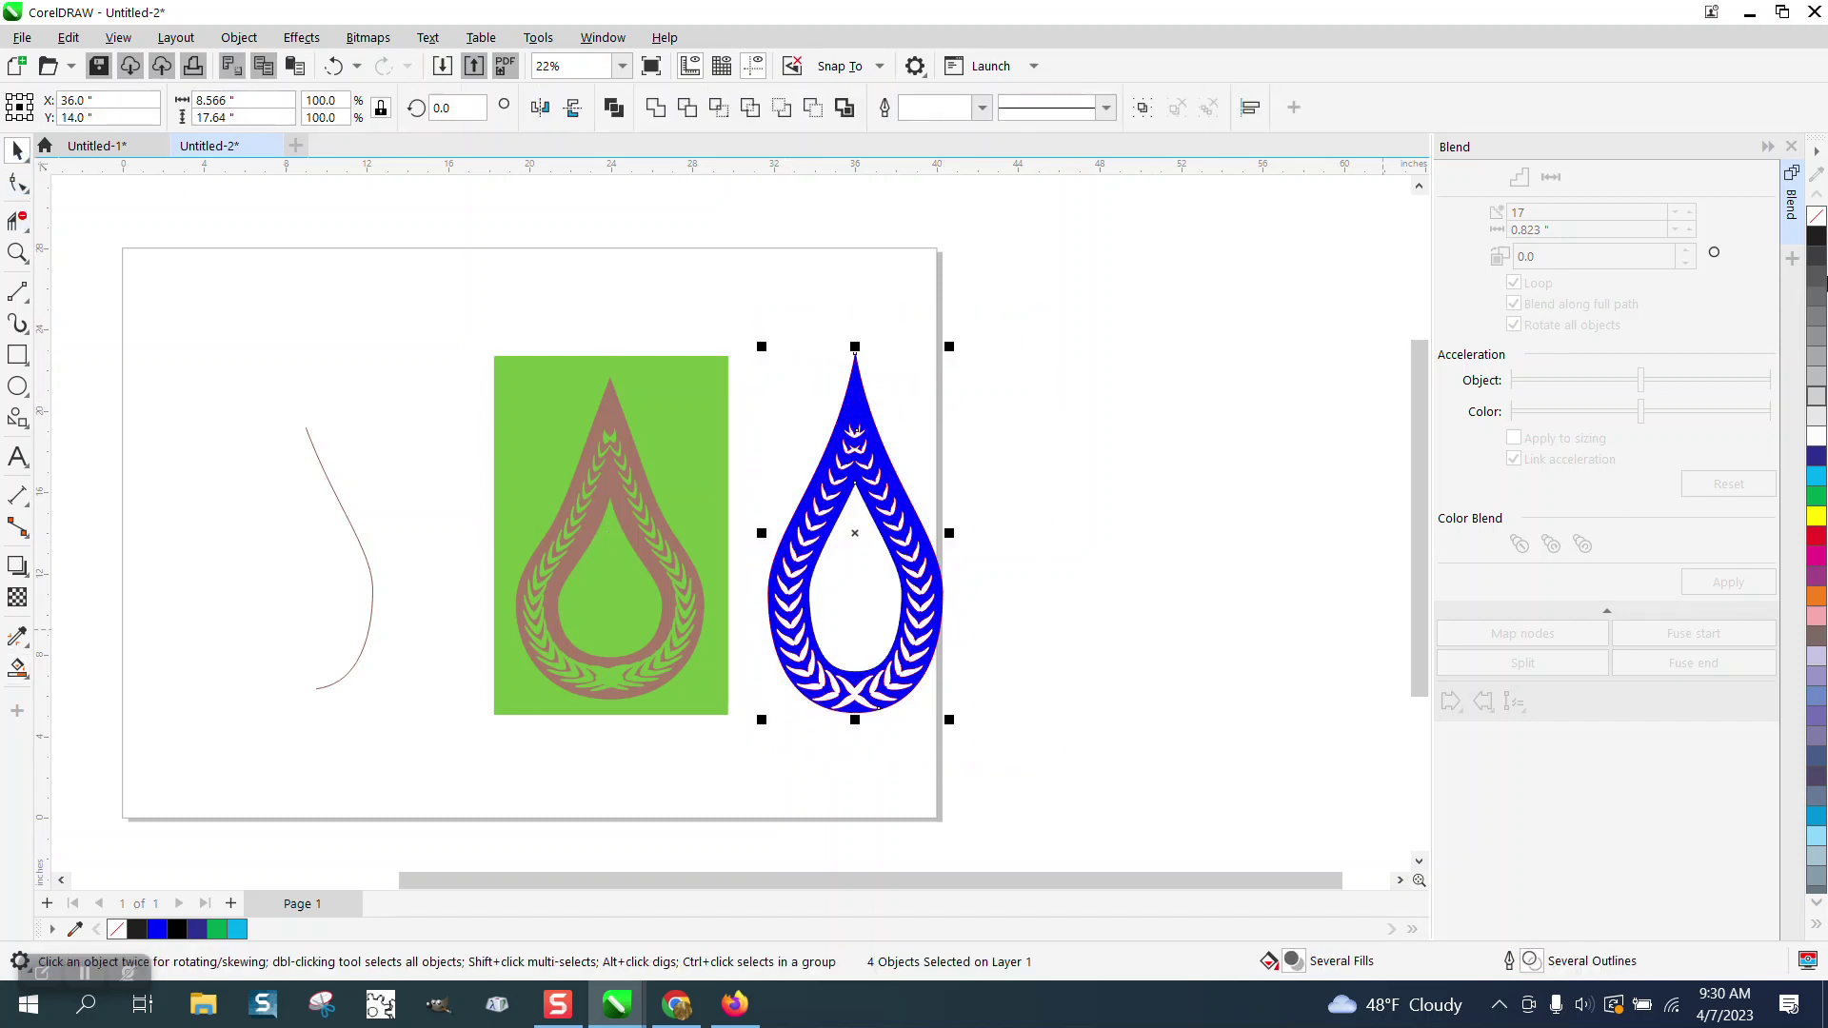
pyautogui.rightClick(1819, 221)
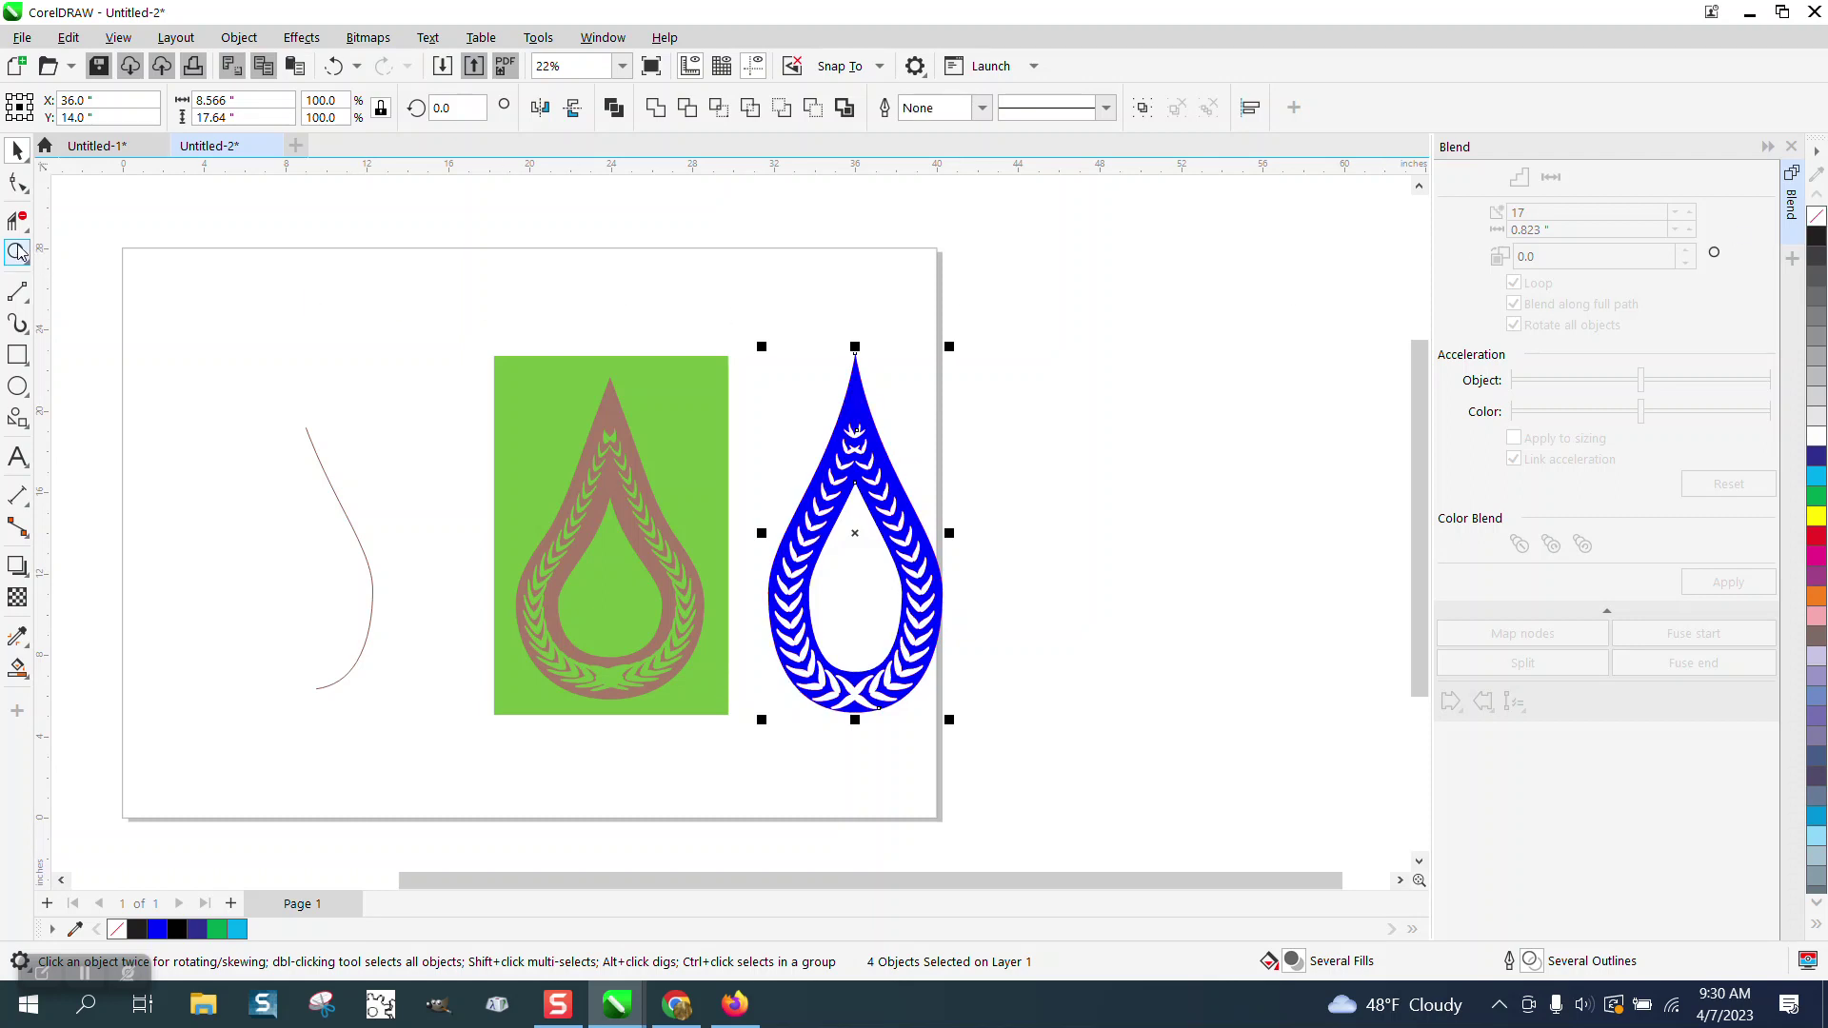
pyautogui.click(17, 252)
pyautogui.click(914, 528)
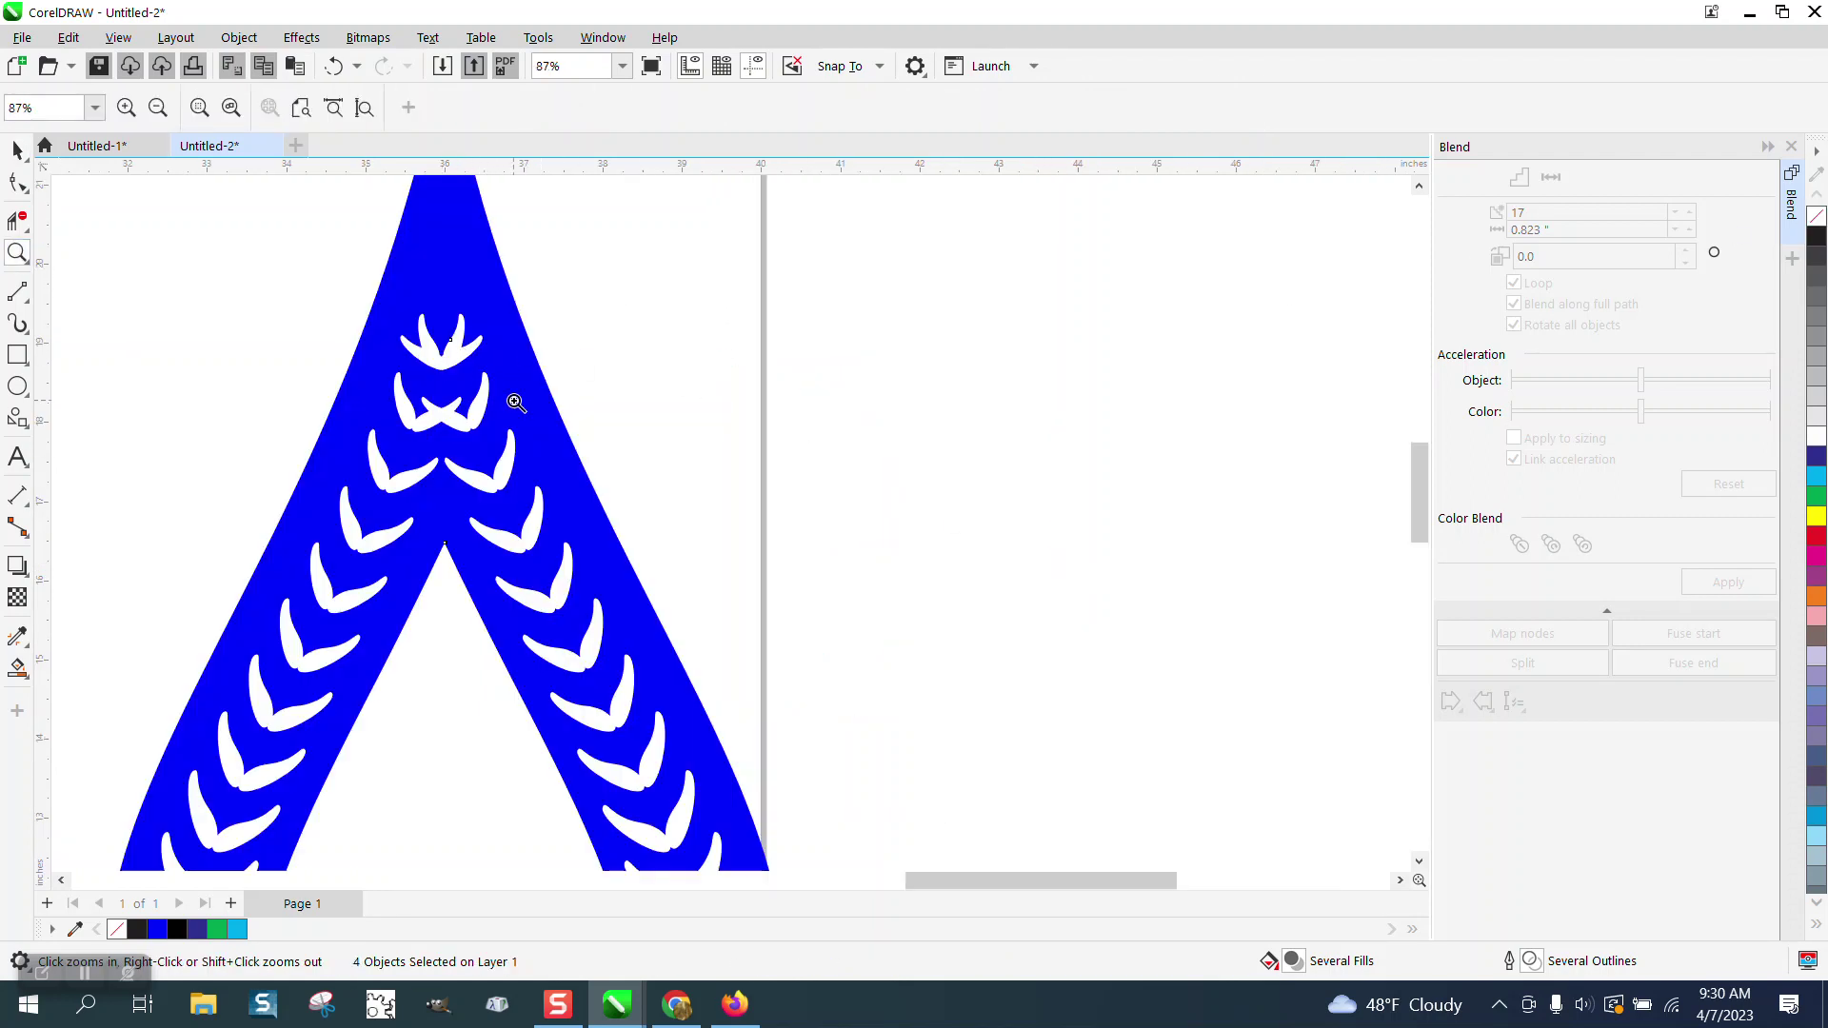
# Step: Group the teardrop wreath's four parts with Ctrl+G
pyautogui.rightClick(477, 345)
pyautogui.rightClick(477, 344)
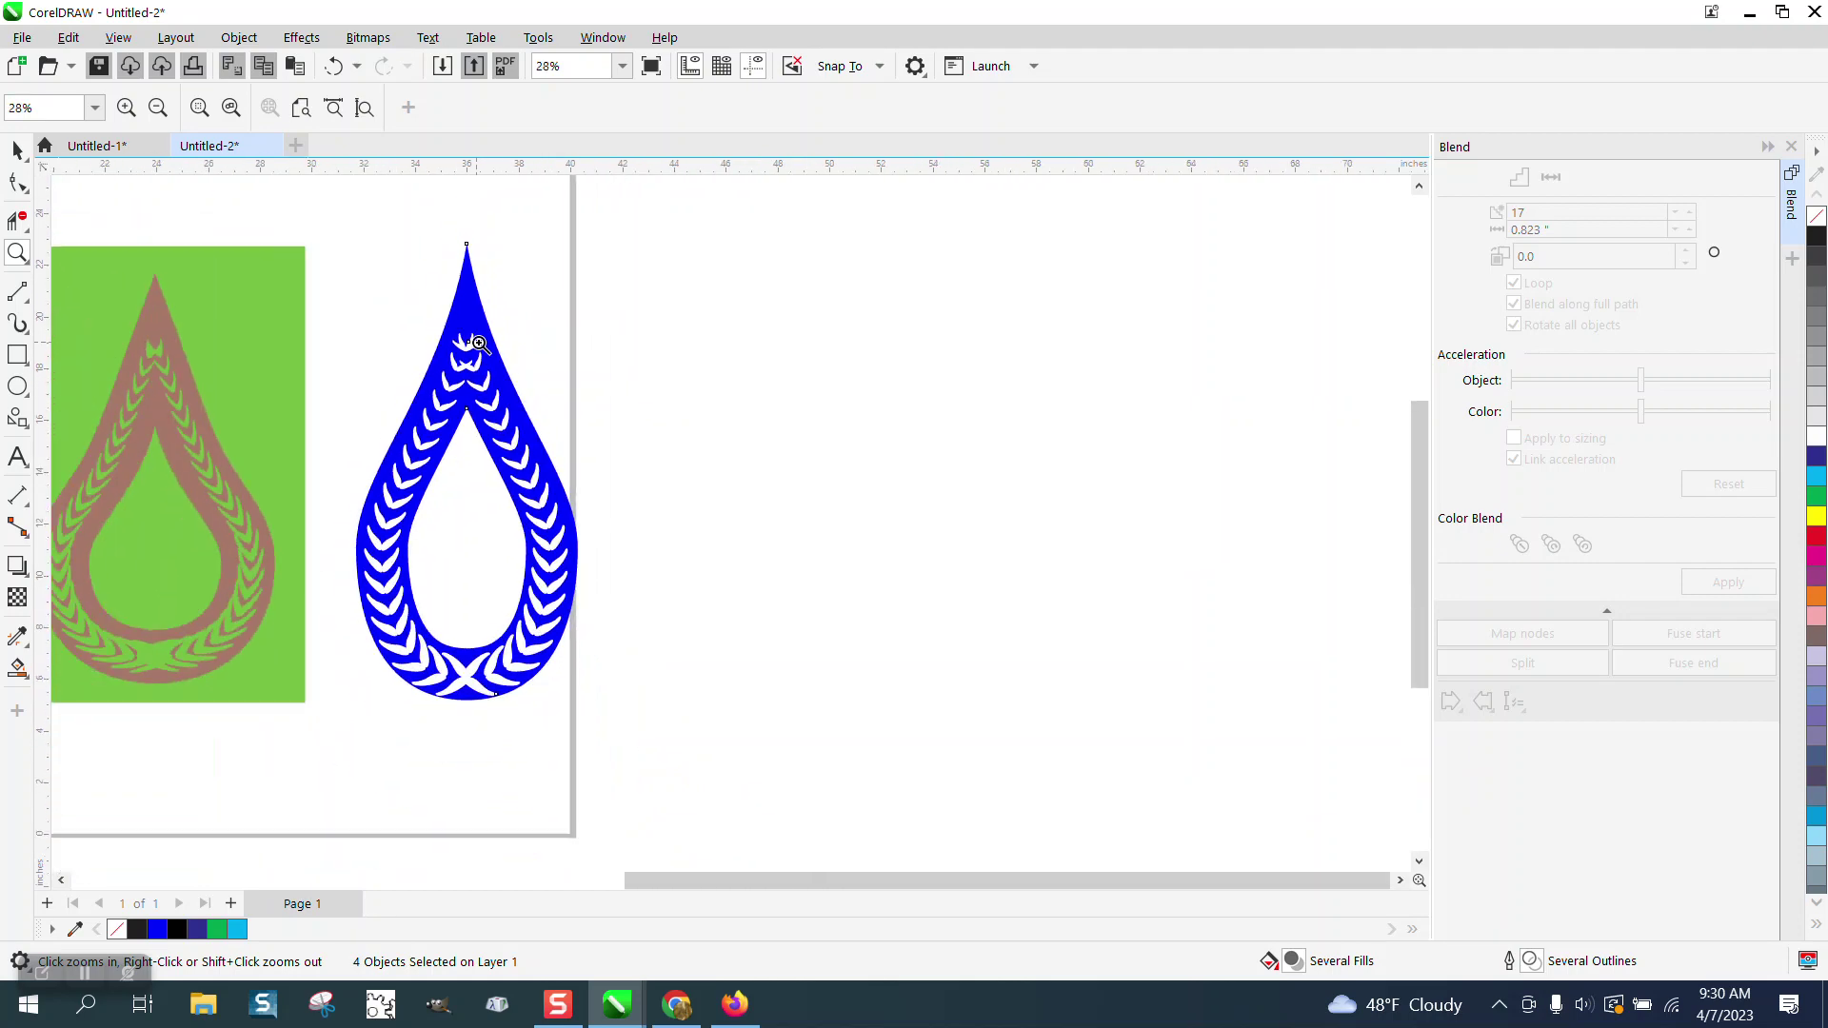
pyautogui.moveTo(397, 566); pyautogui.dragTo(653, 719)
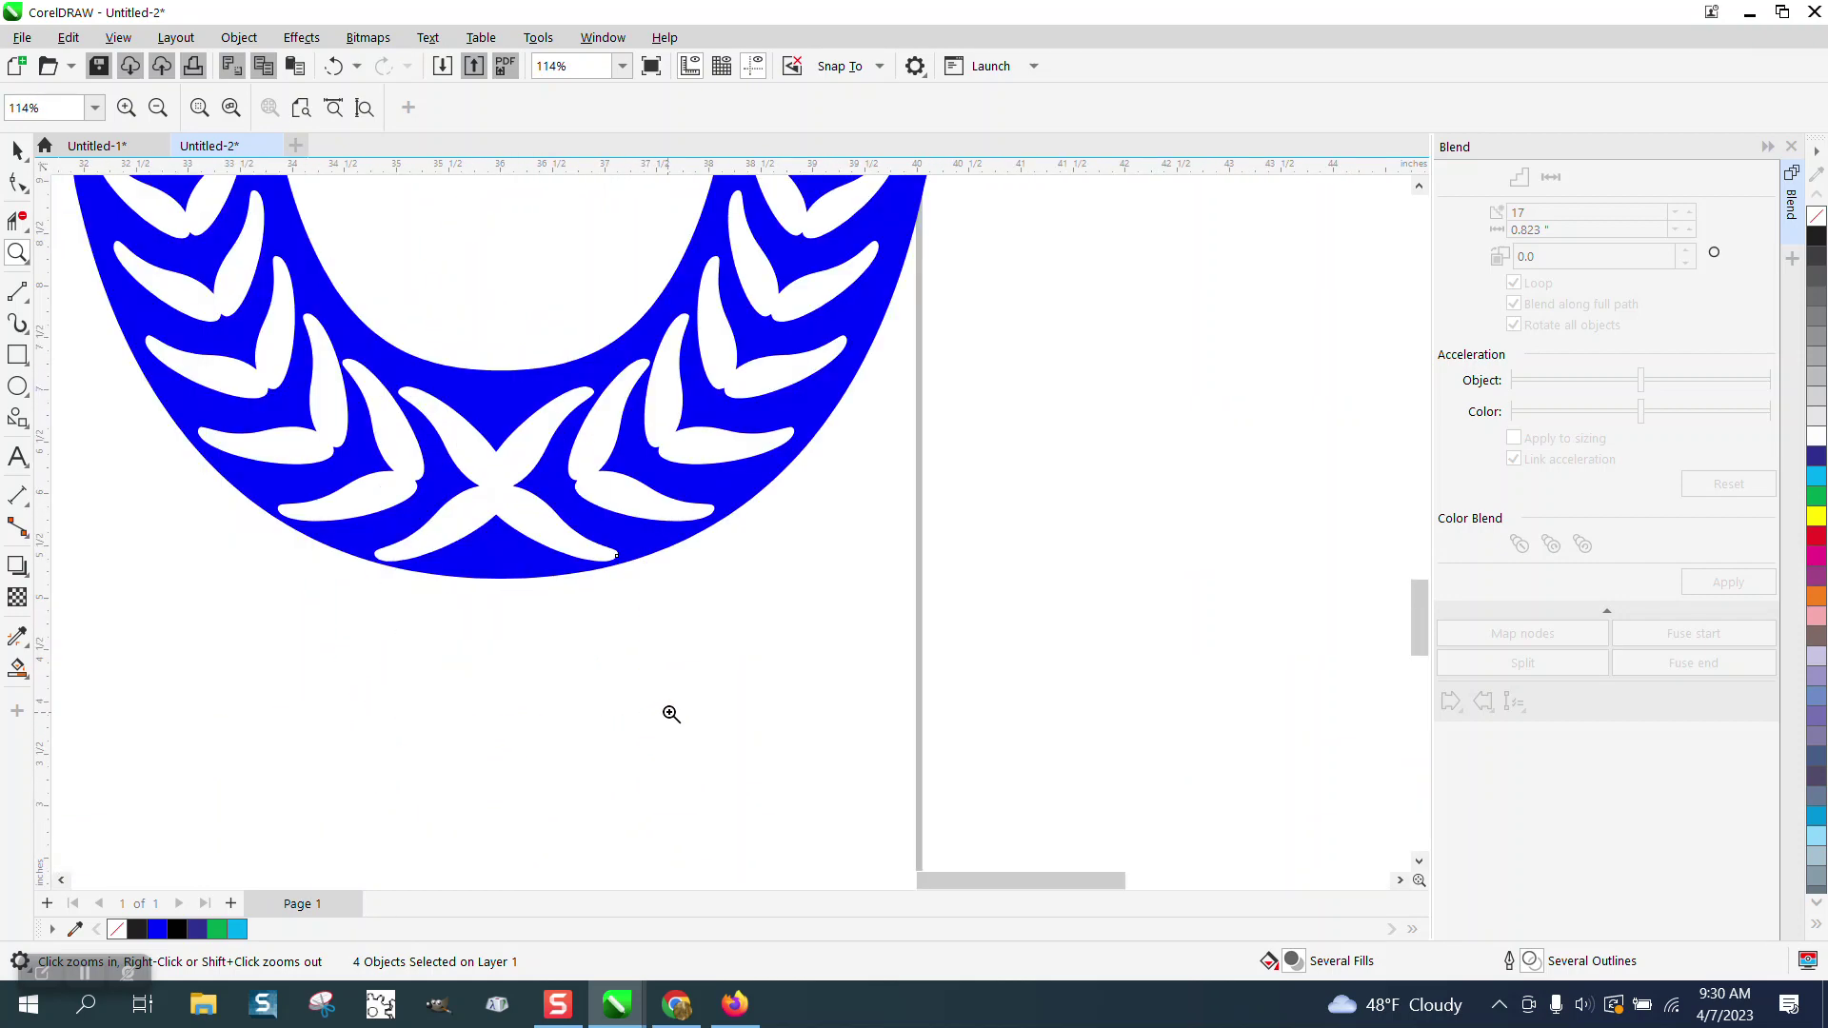
pyautogui.scroll(-4, 703, 652)
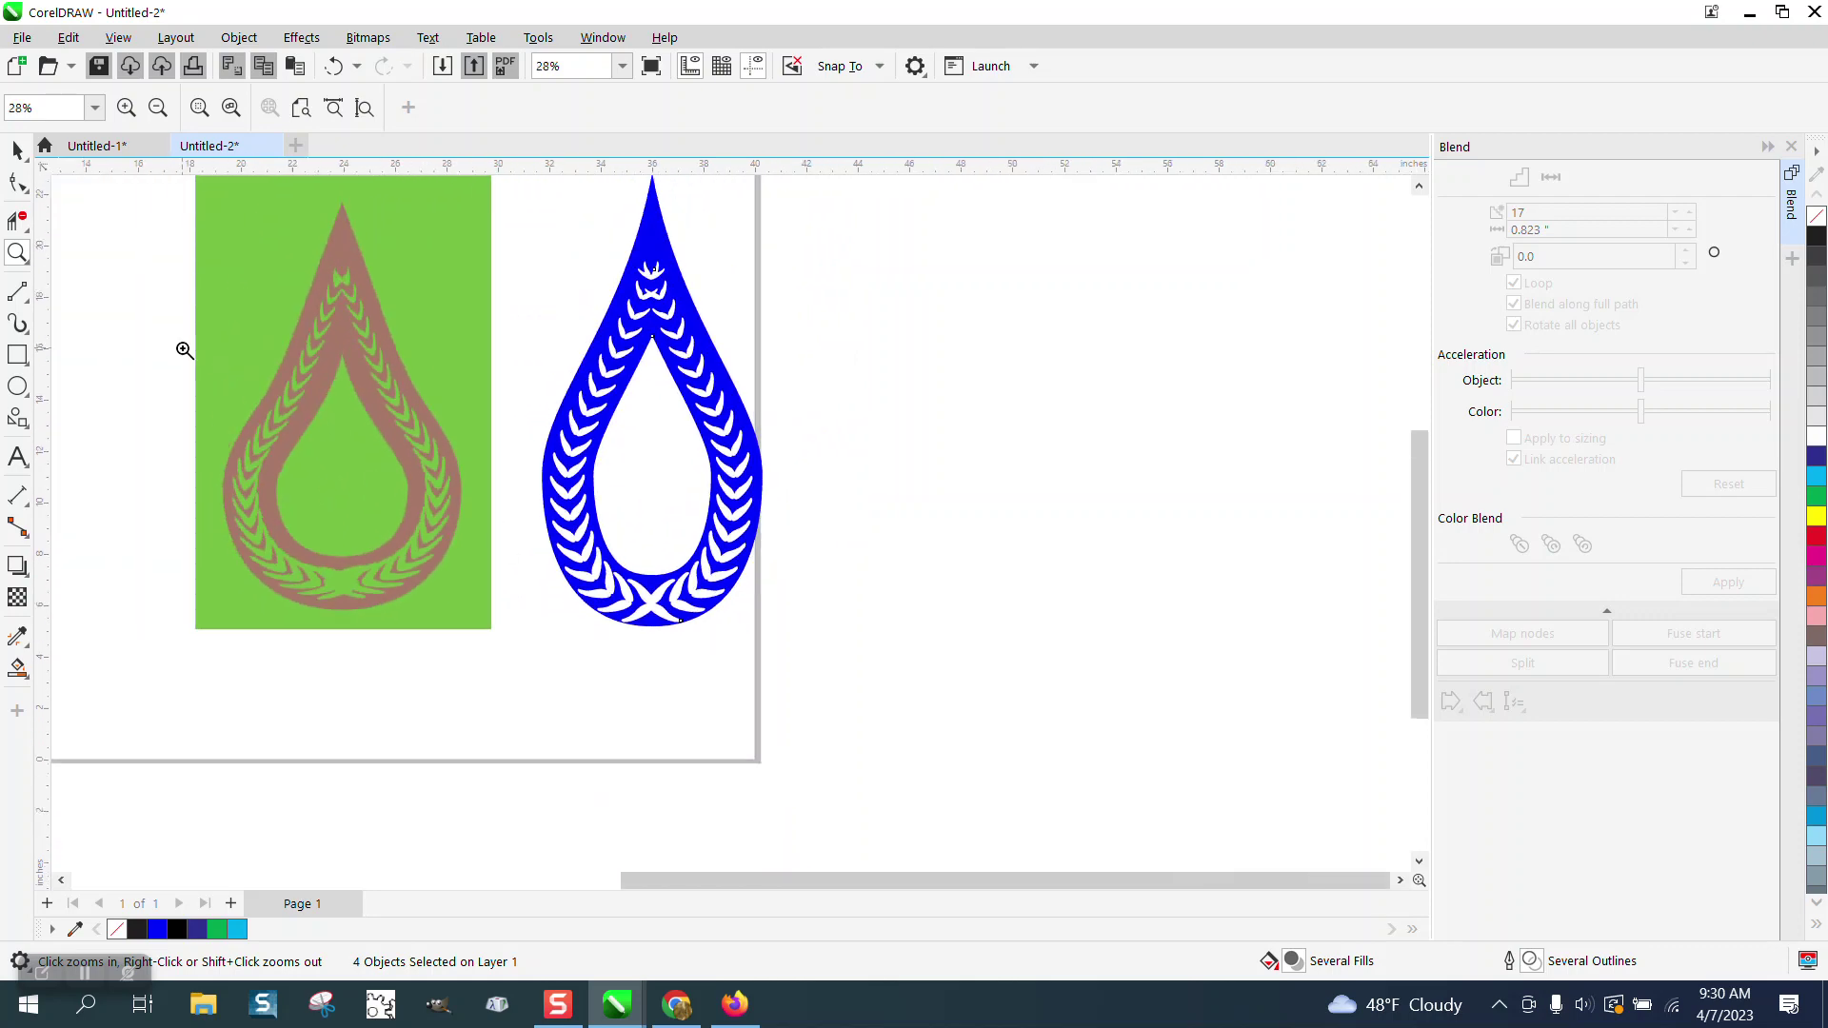
pyautogui.click(16, 149)
pyautogui.scroll(-1, 505, 381)
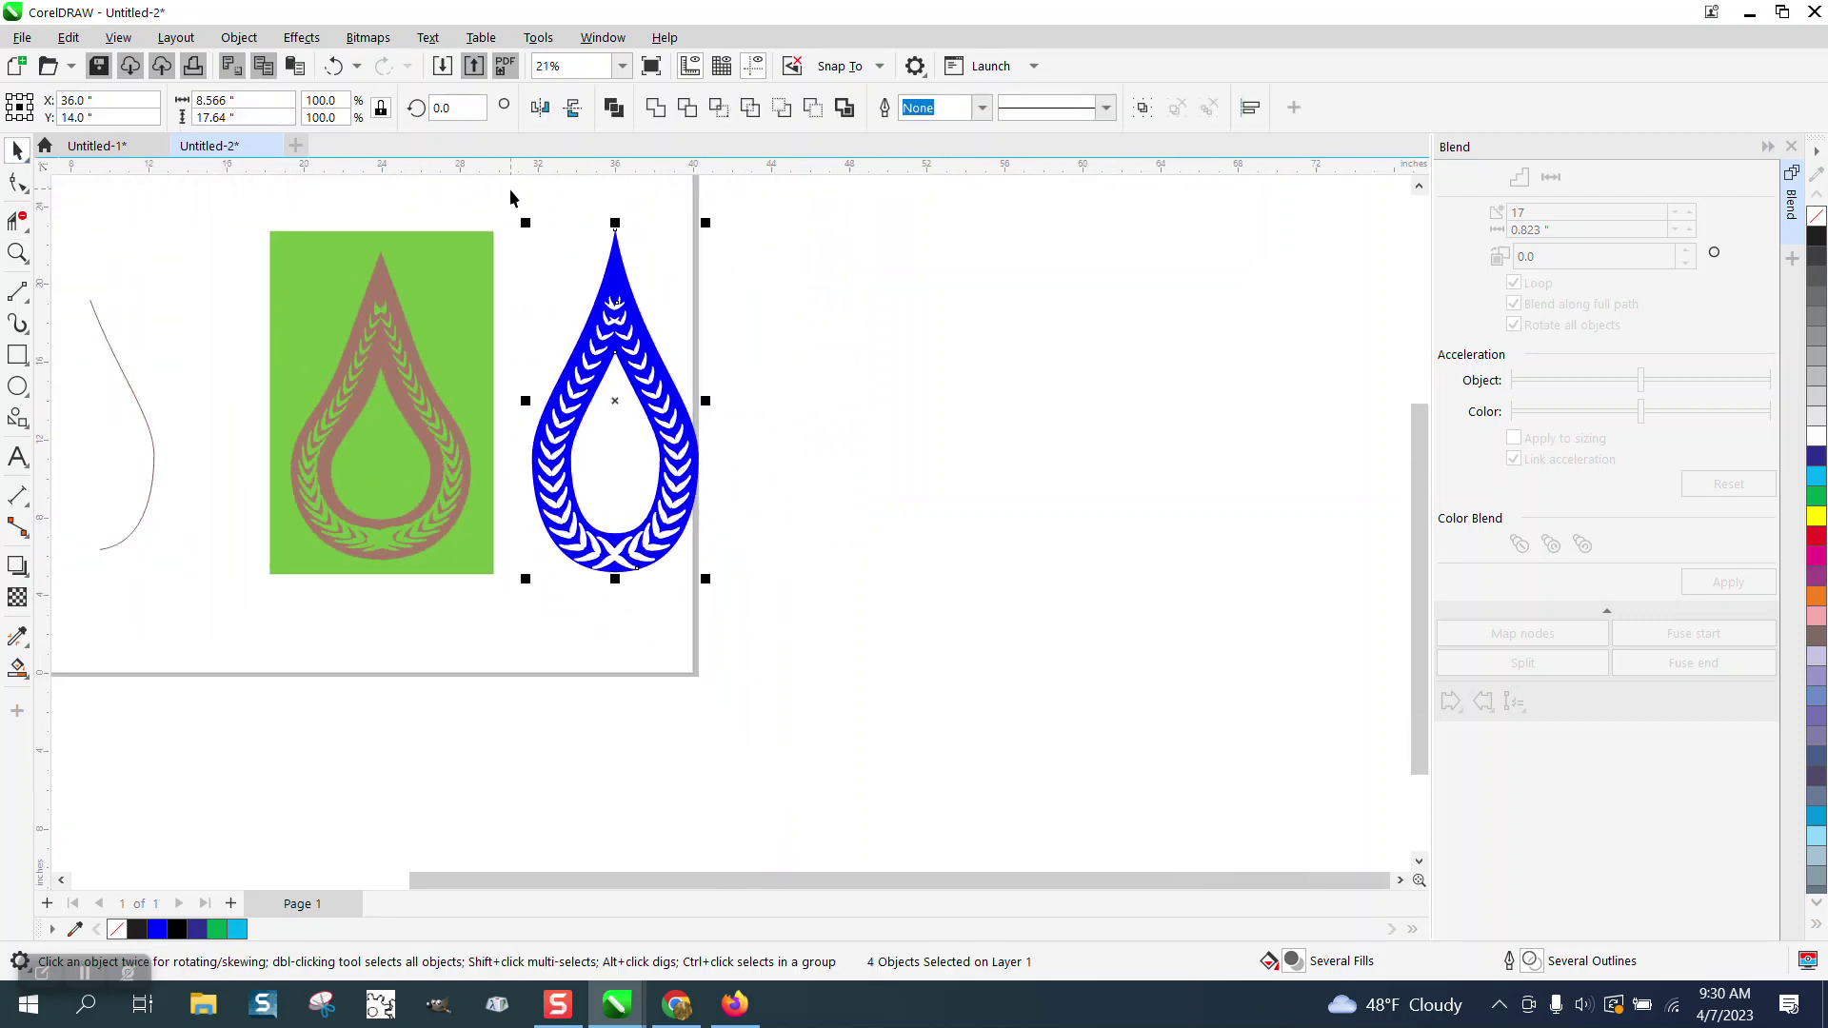
pyautogui.moveTo(510, 197); pyautogui.dragTo(771, 617)
pyautogui.hotkey('ctrl', 'g')
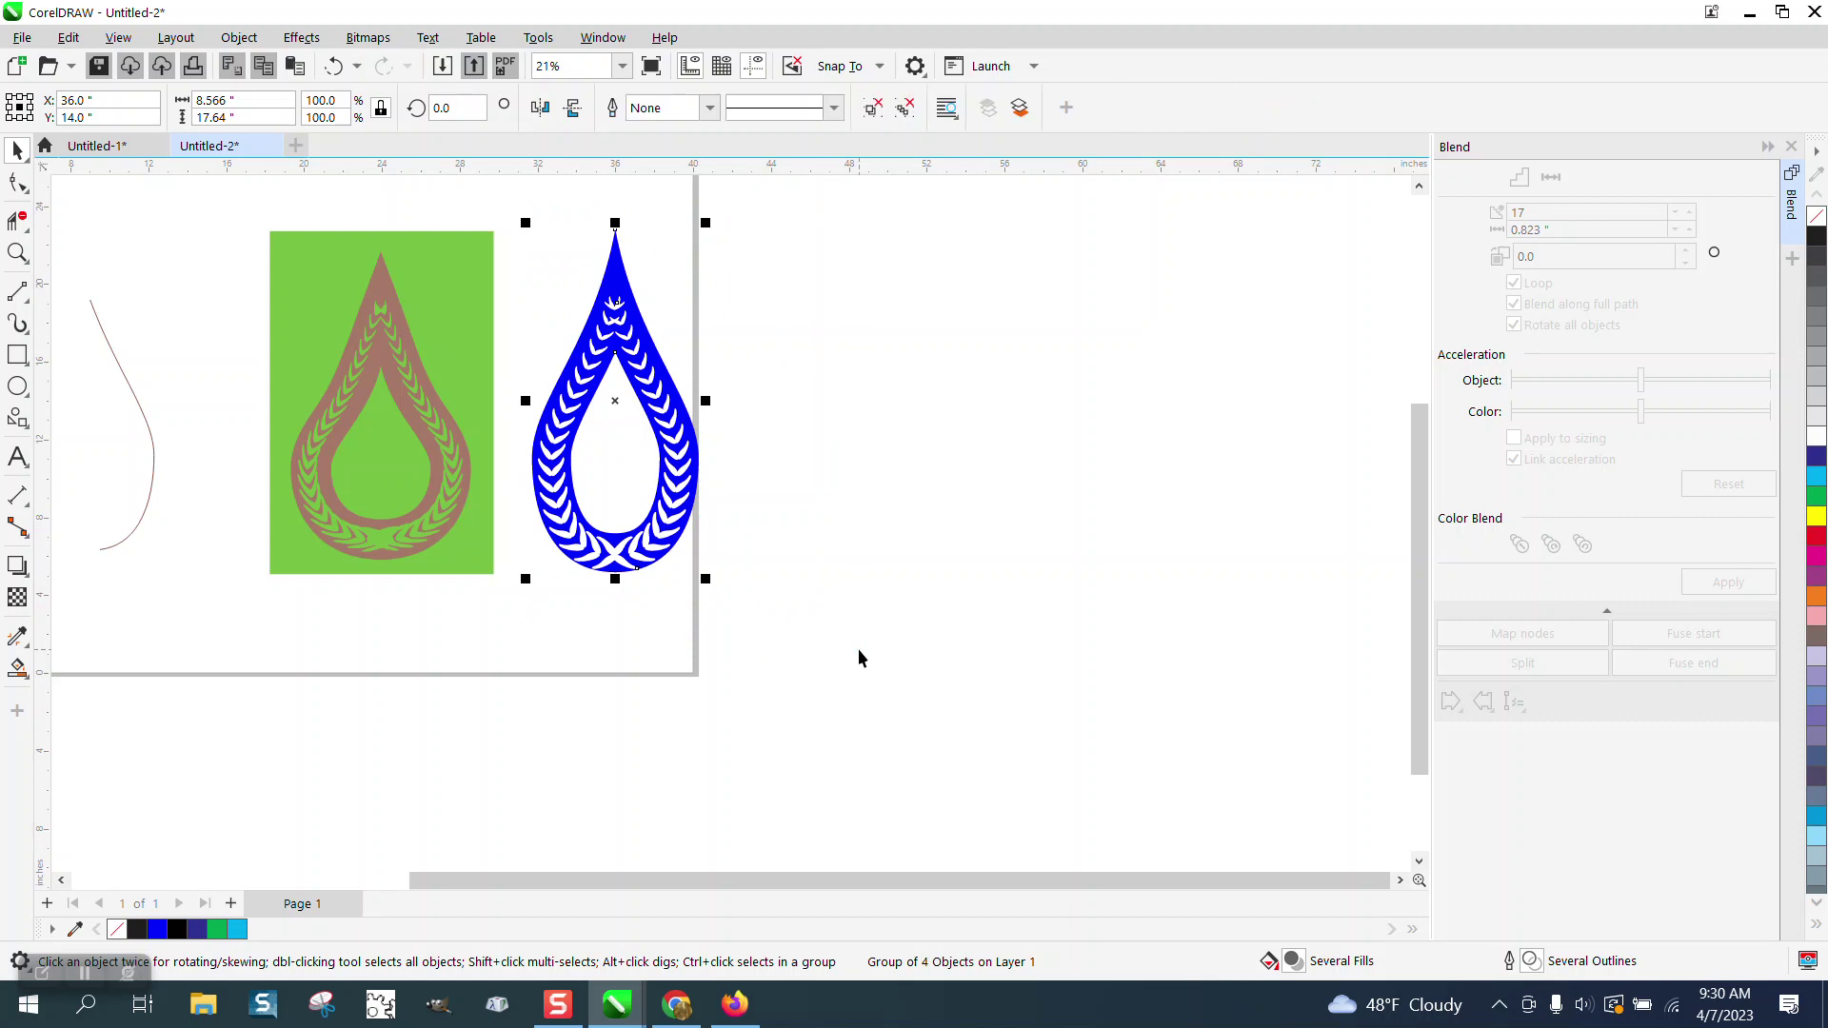
# Step: Move reef.jpg to the left edge, delete the thin curve, and place the group on the page
pyautogui.scroll(-1, 859, 657)
pyautogui.moveTo(461, 404); pyautogui.dragTo(43, 400)
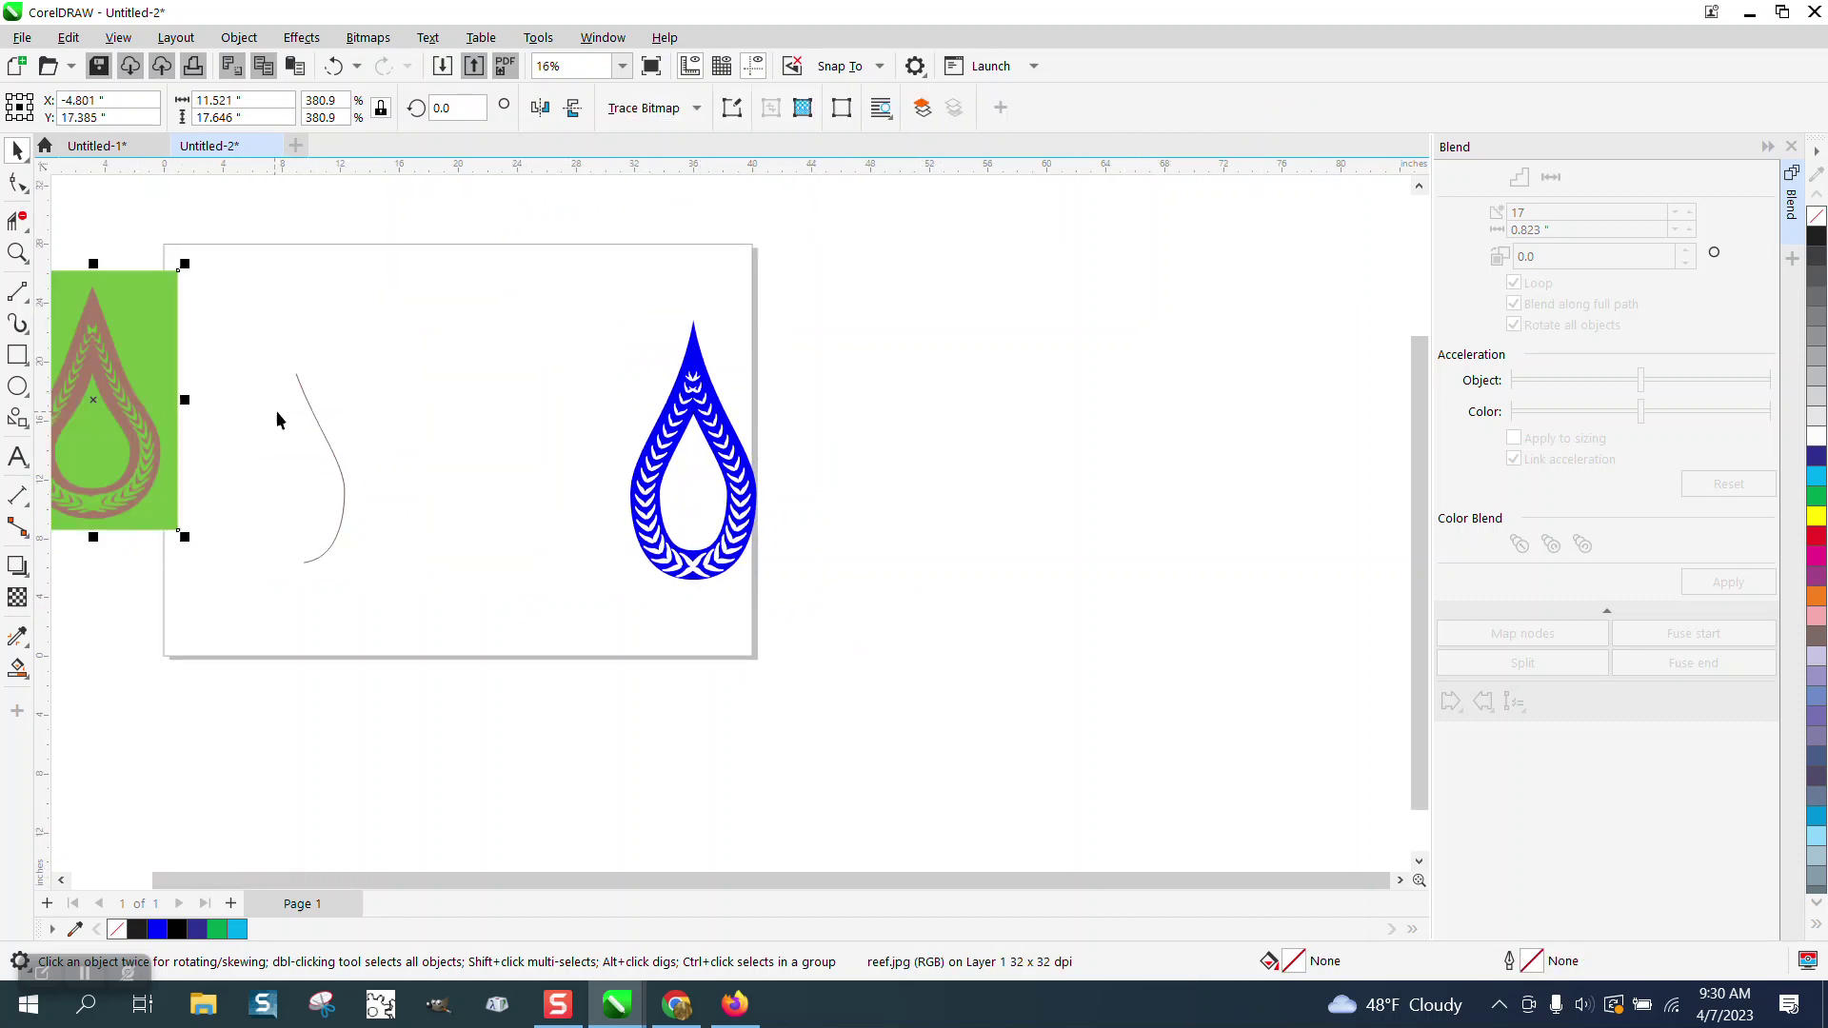
pyautogui.click(333, 542)
pyautogui.press('Delete')
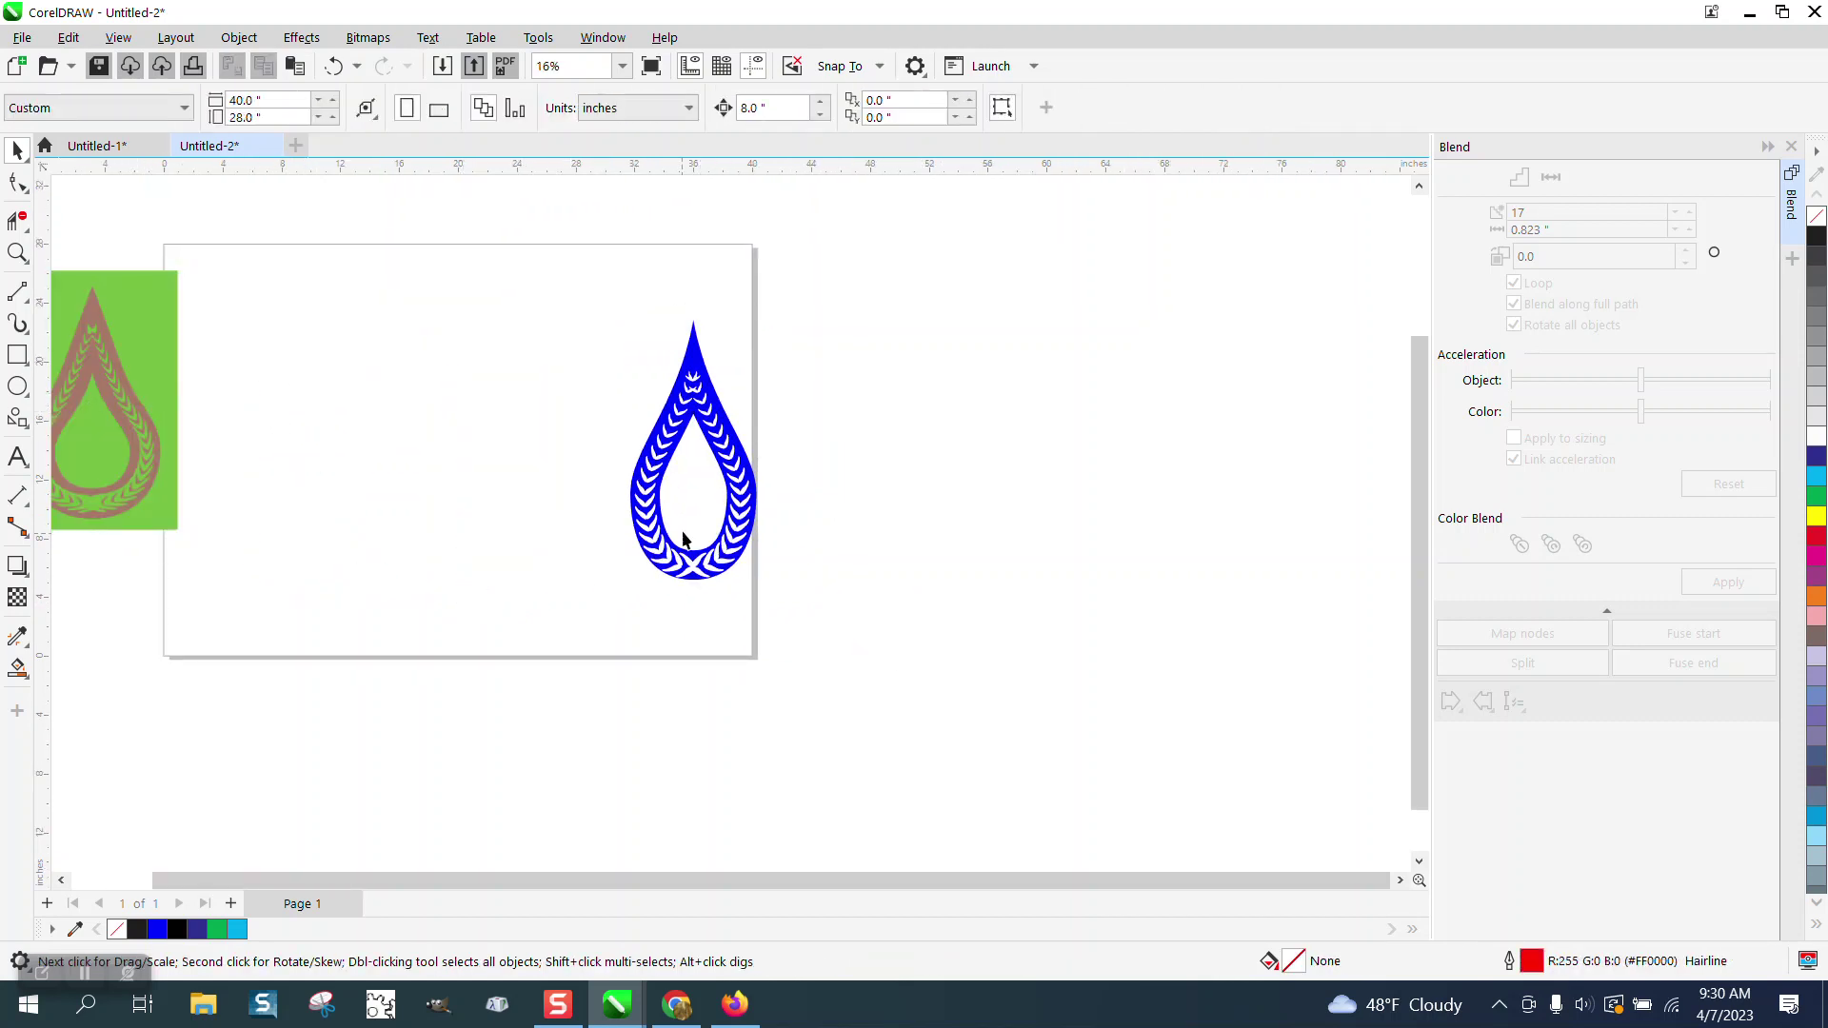
pyautogui.moveTo(736, 492); pyautogui.dragTo(518, 606)
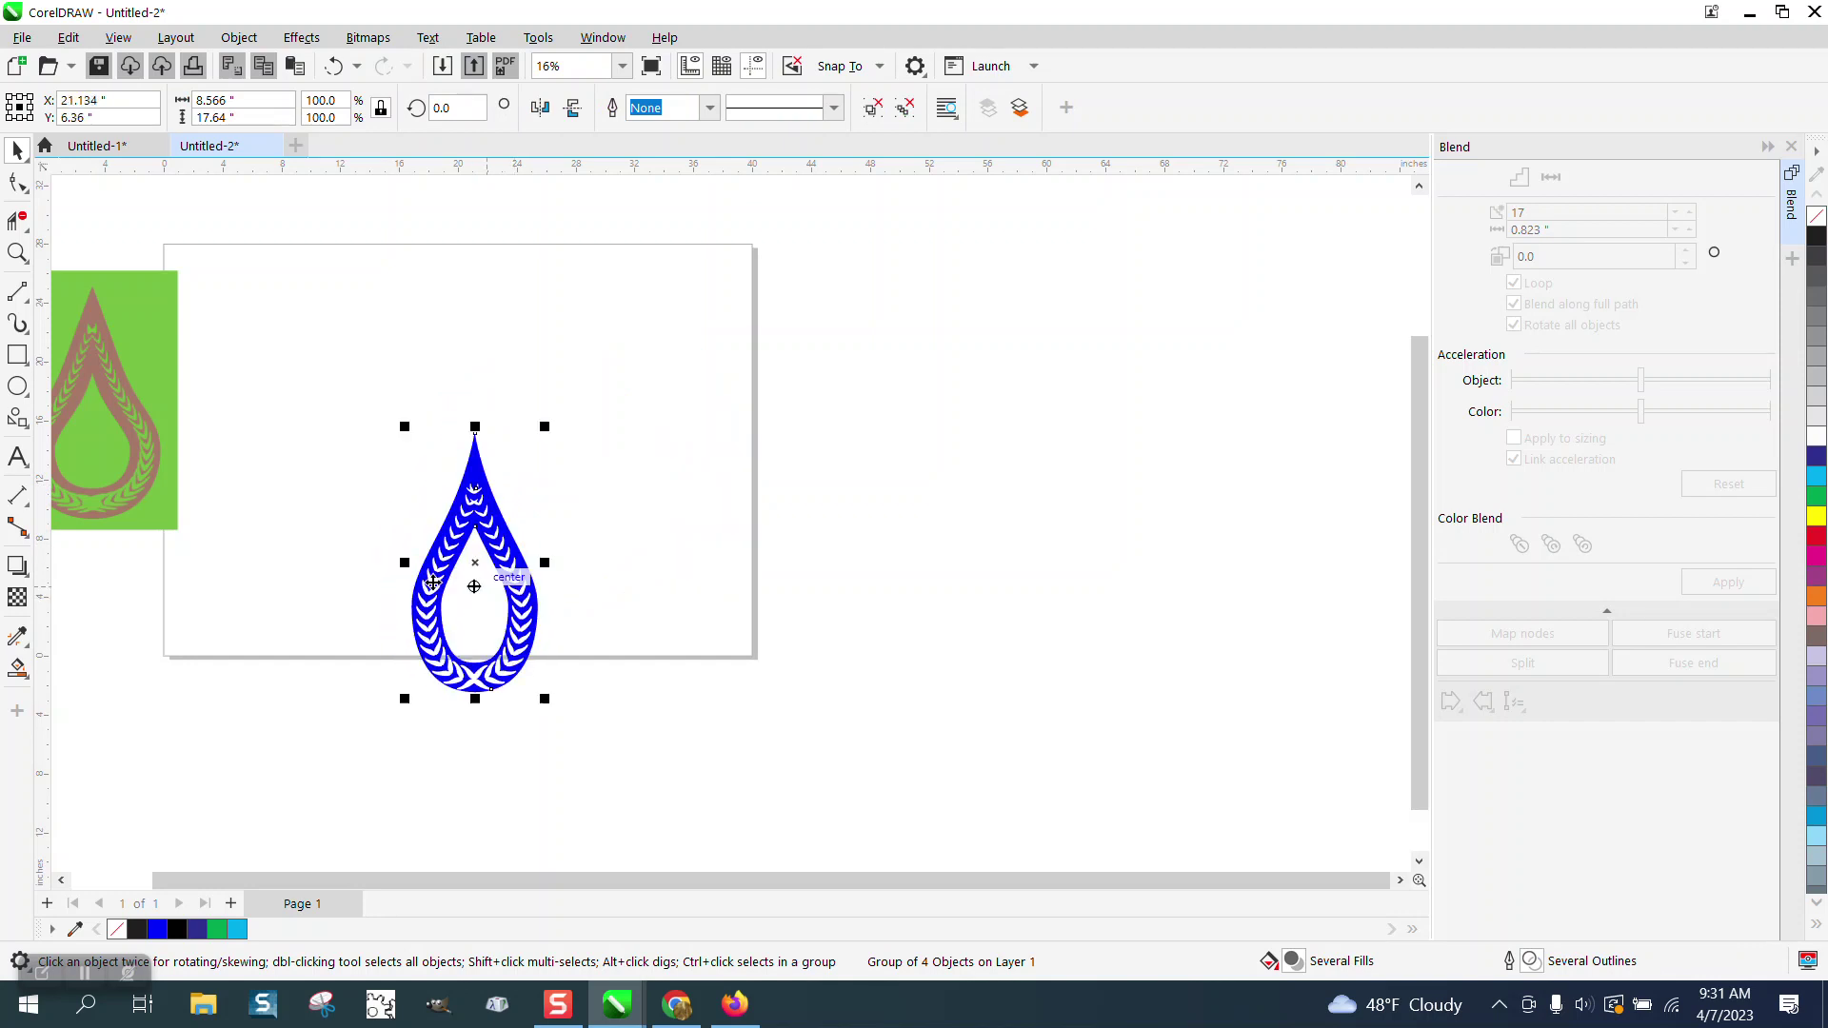
pyautogui.click(17, 252)
pyautogui.moveTo(358, 408); pyautogui.dragTo(738, 754)
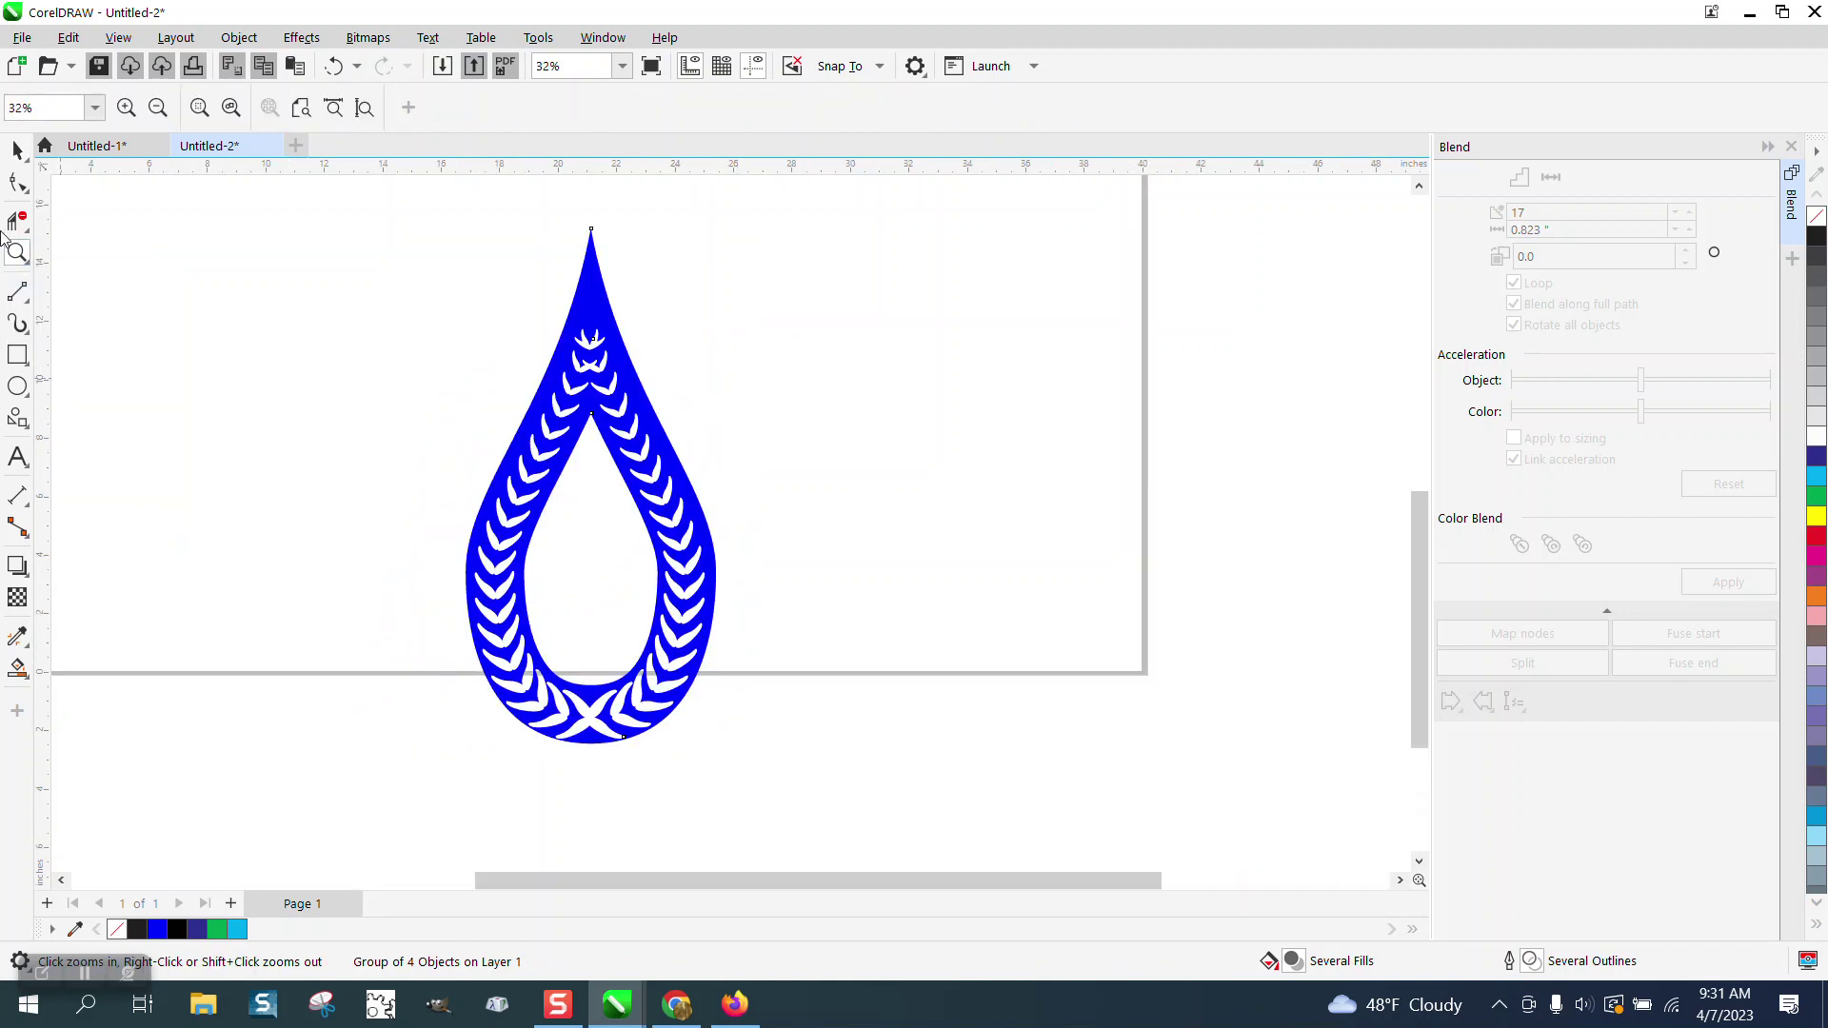
# Step: Rotate a copy of the teardrop wreath 45° around its tip and repeat it to add petals
pyautogui.click(18, 151)
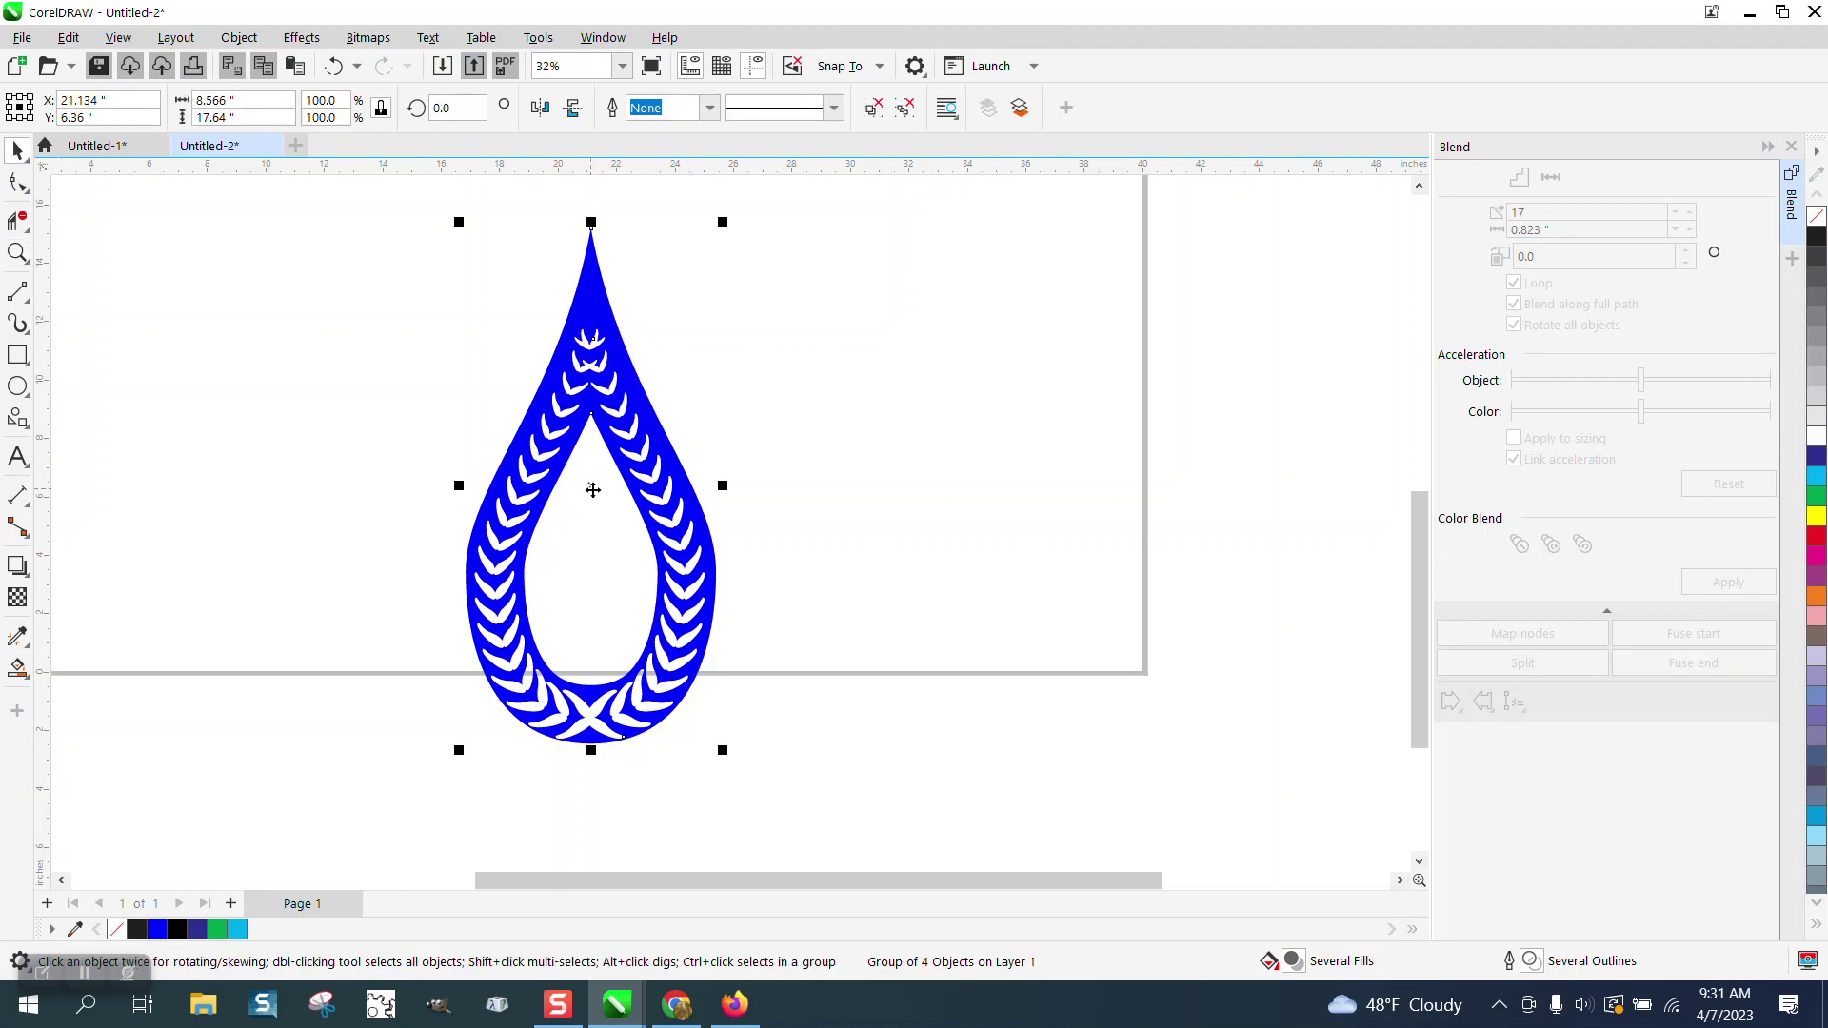
pyautogui.moveTo(626, 491); pyautogui.dragTo(752, 491)
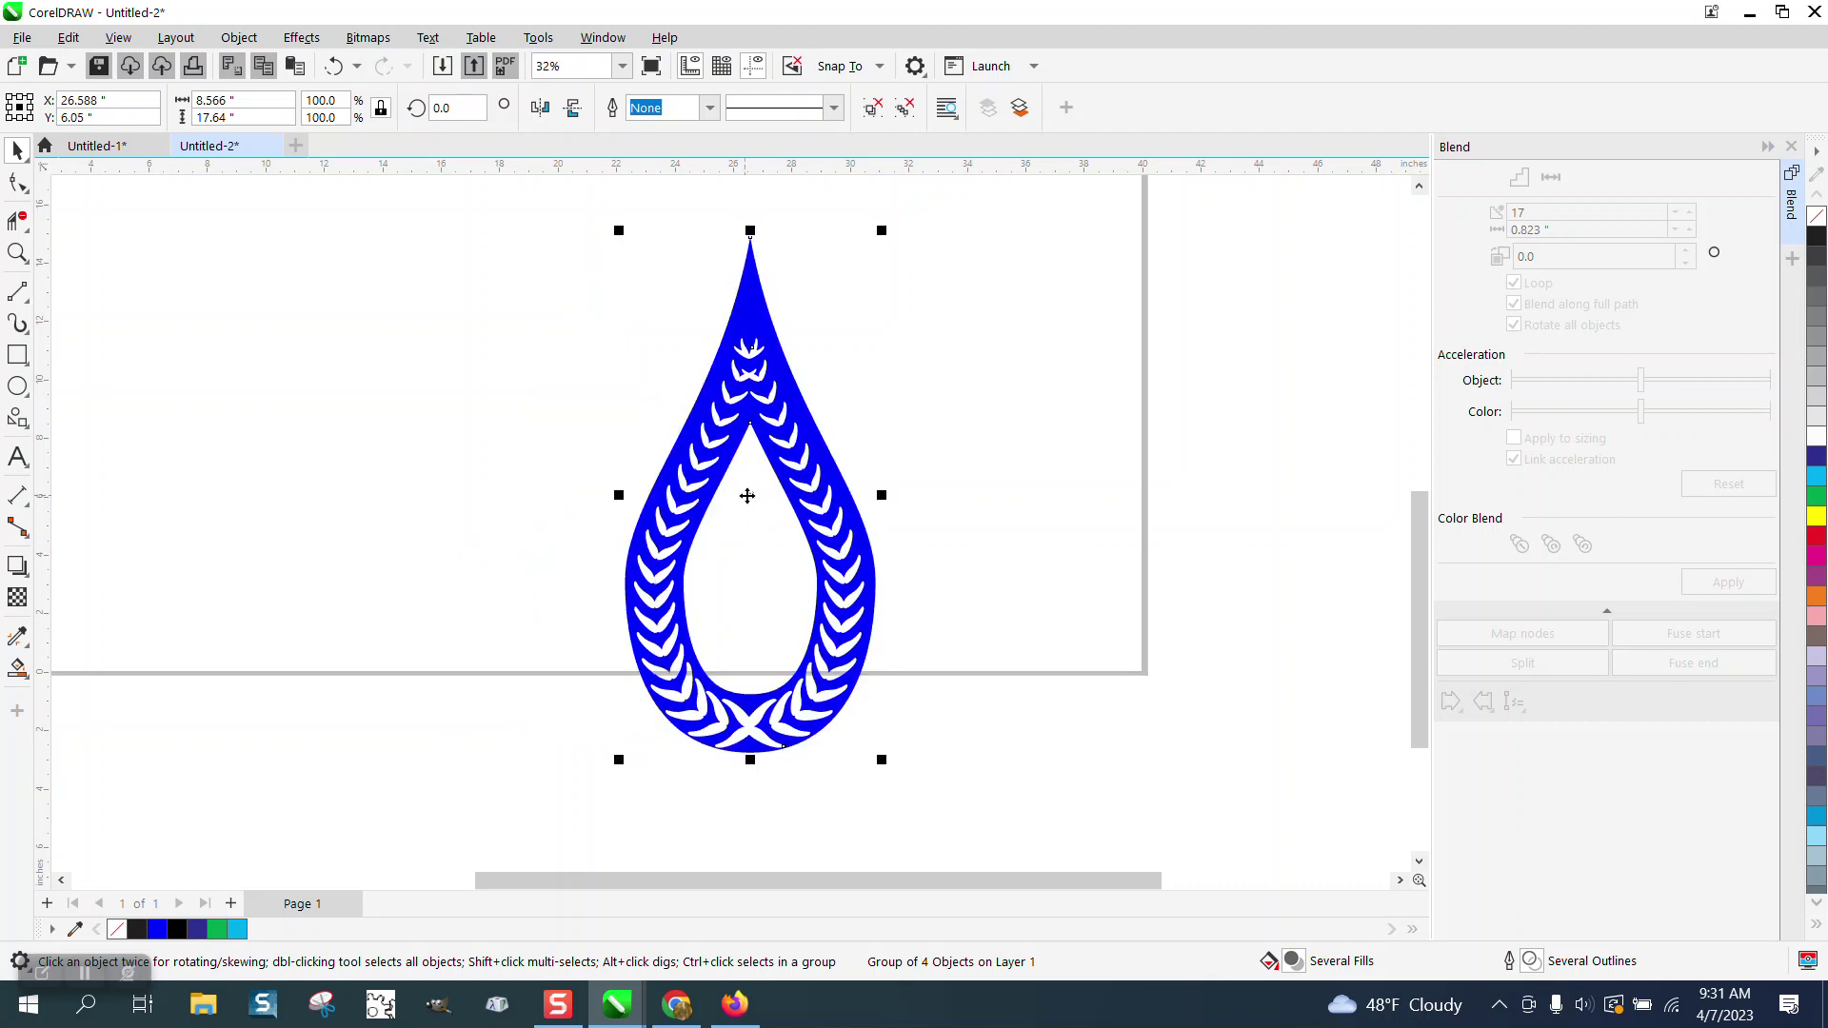
pyautogui.click(749, 495)
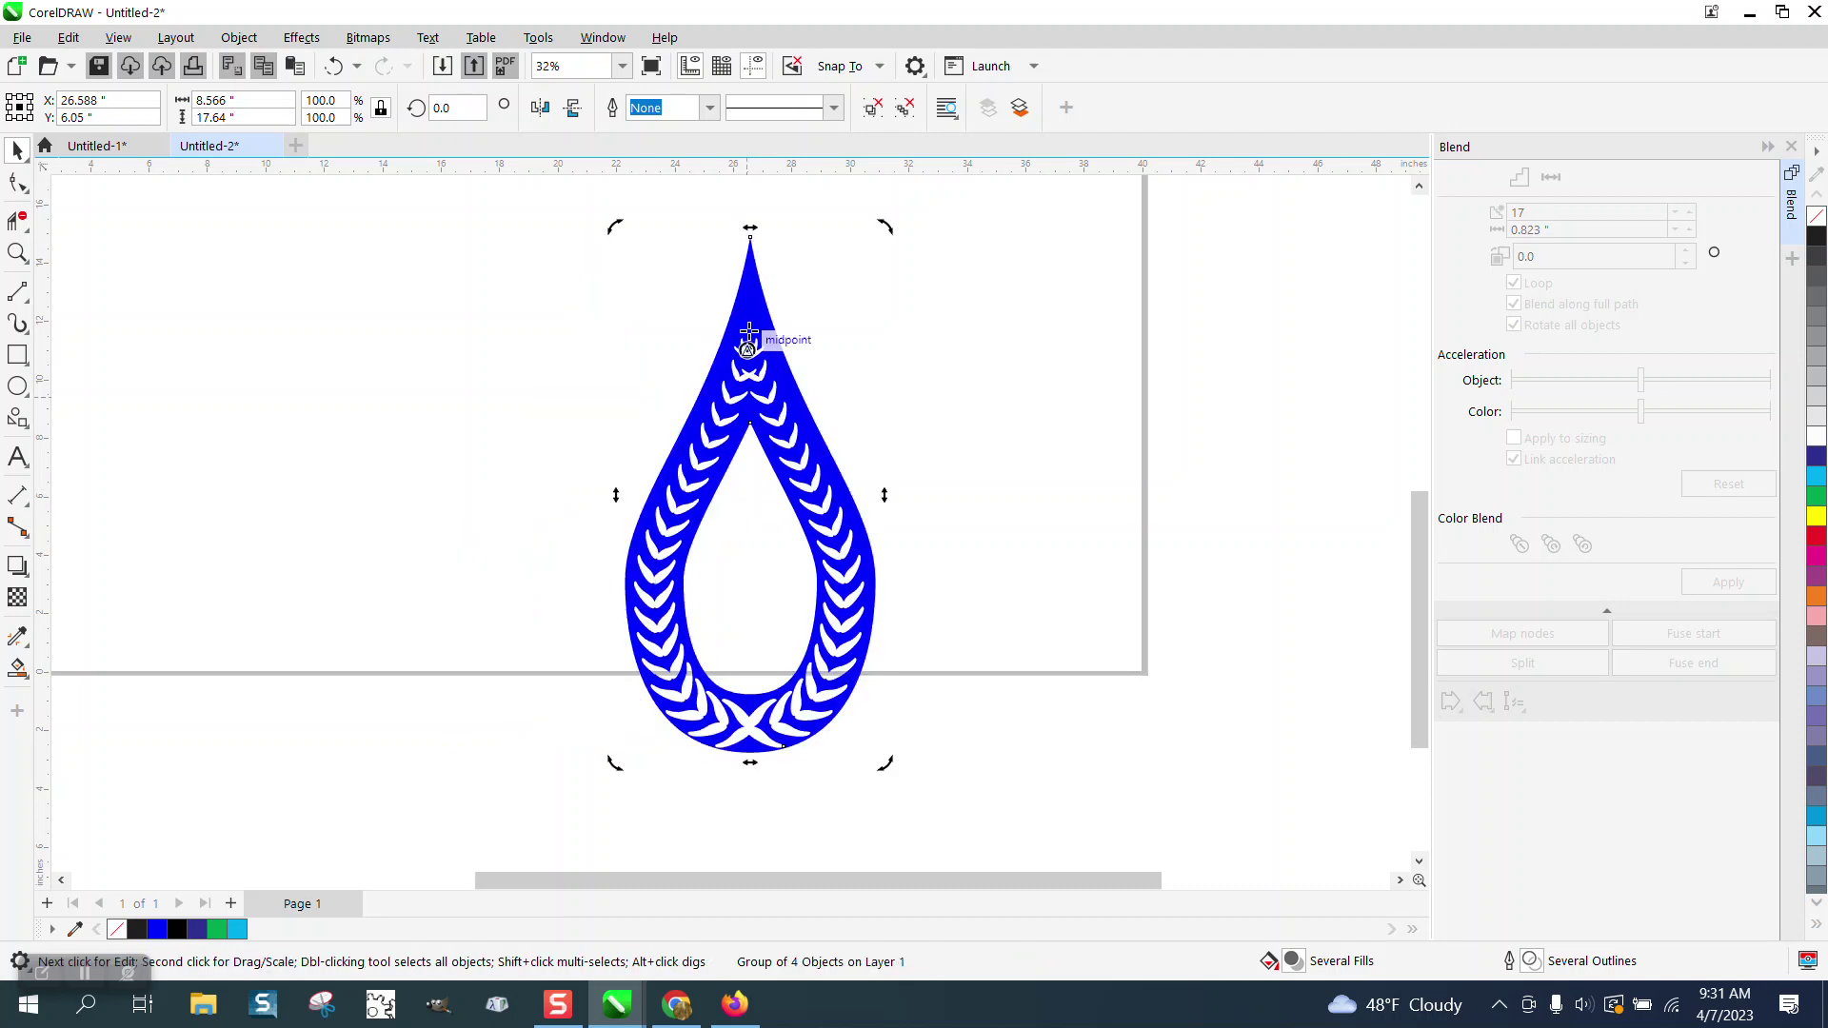
pyautogui.scroll(-3, 748, 372)
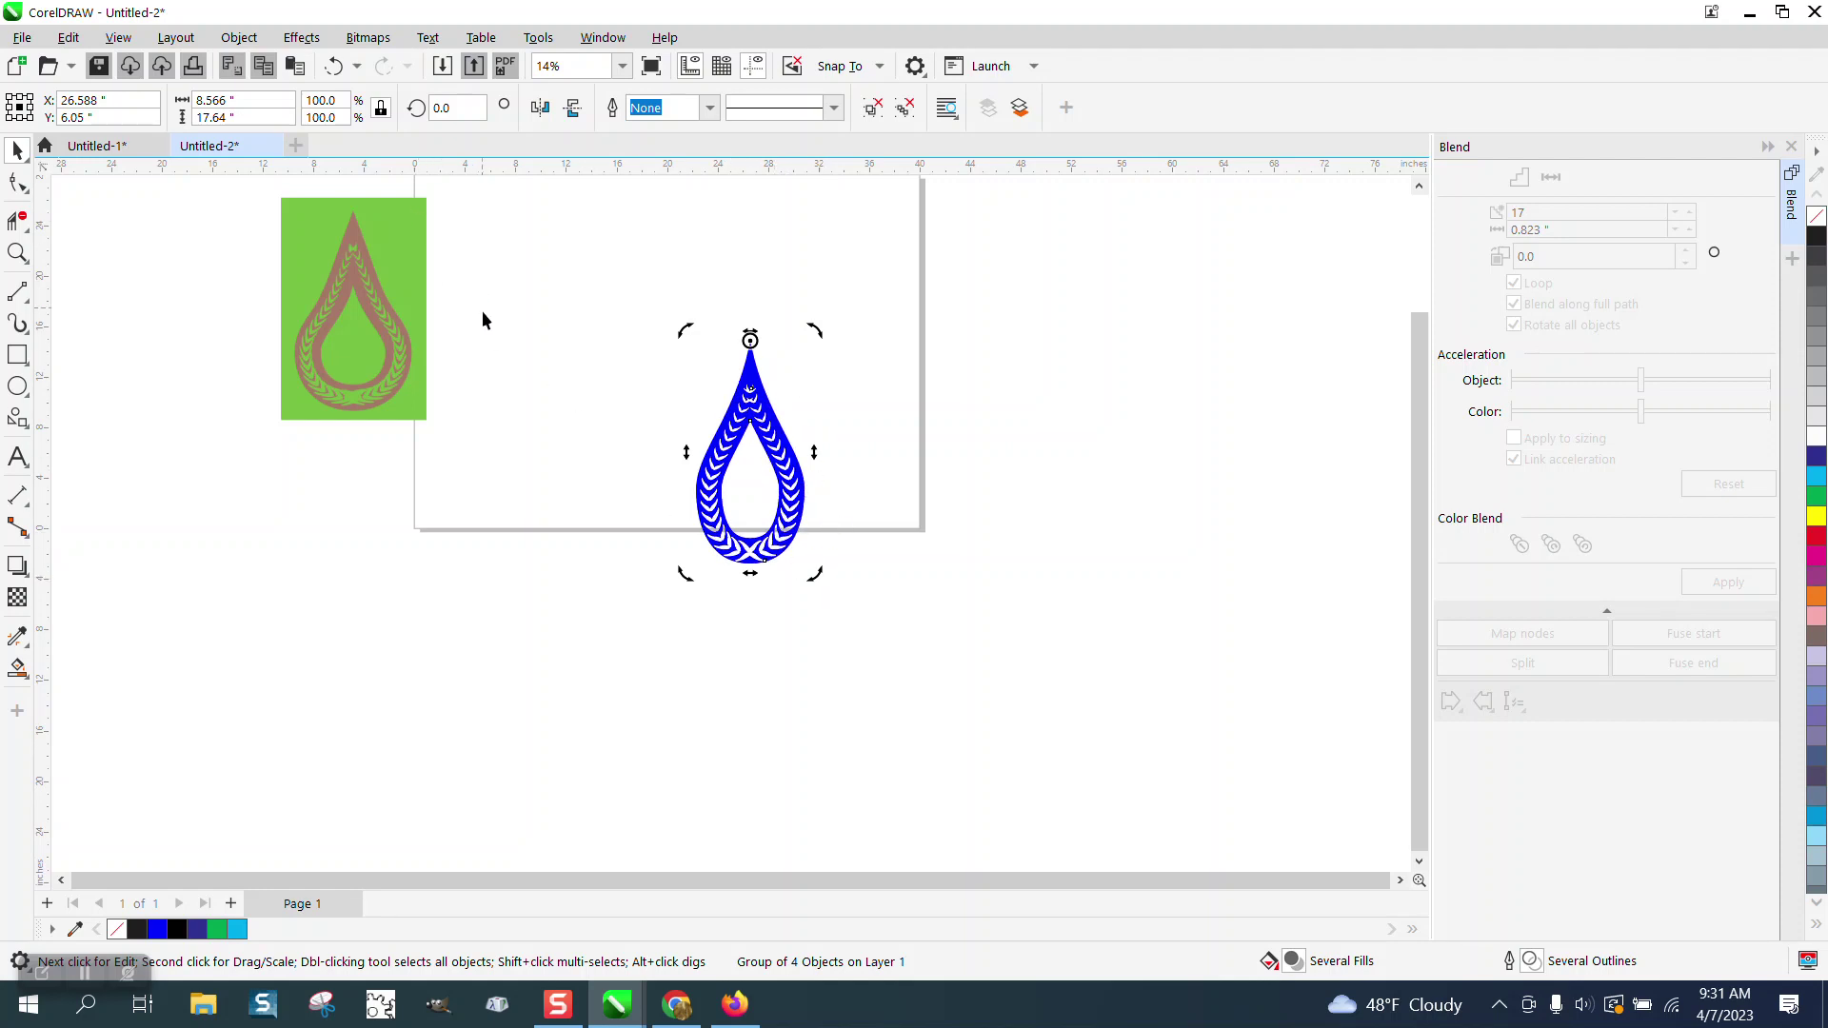
pyautogui.moveTo(814, 577); pyautogui.dragTo(961, 463)
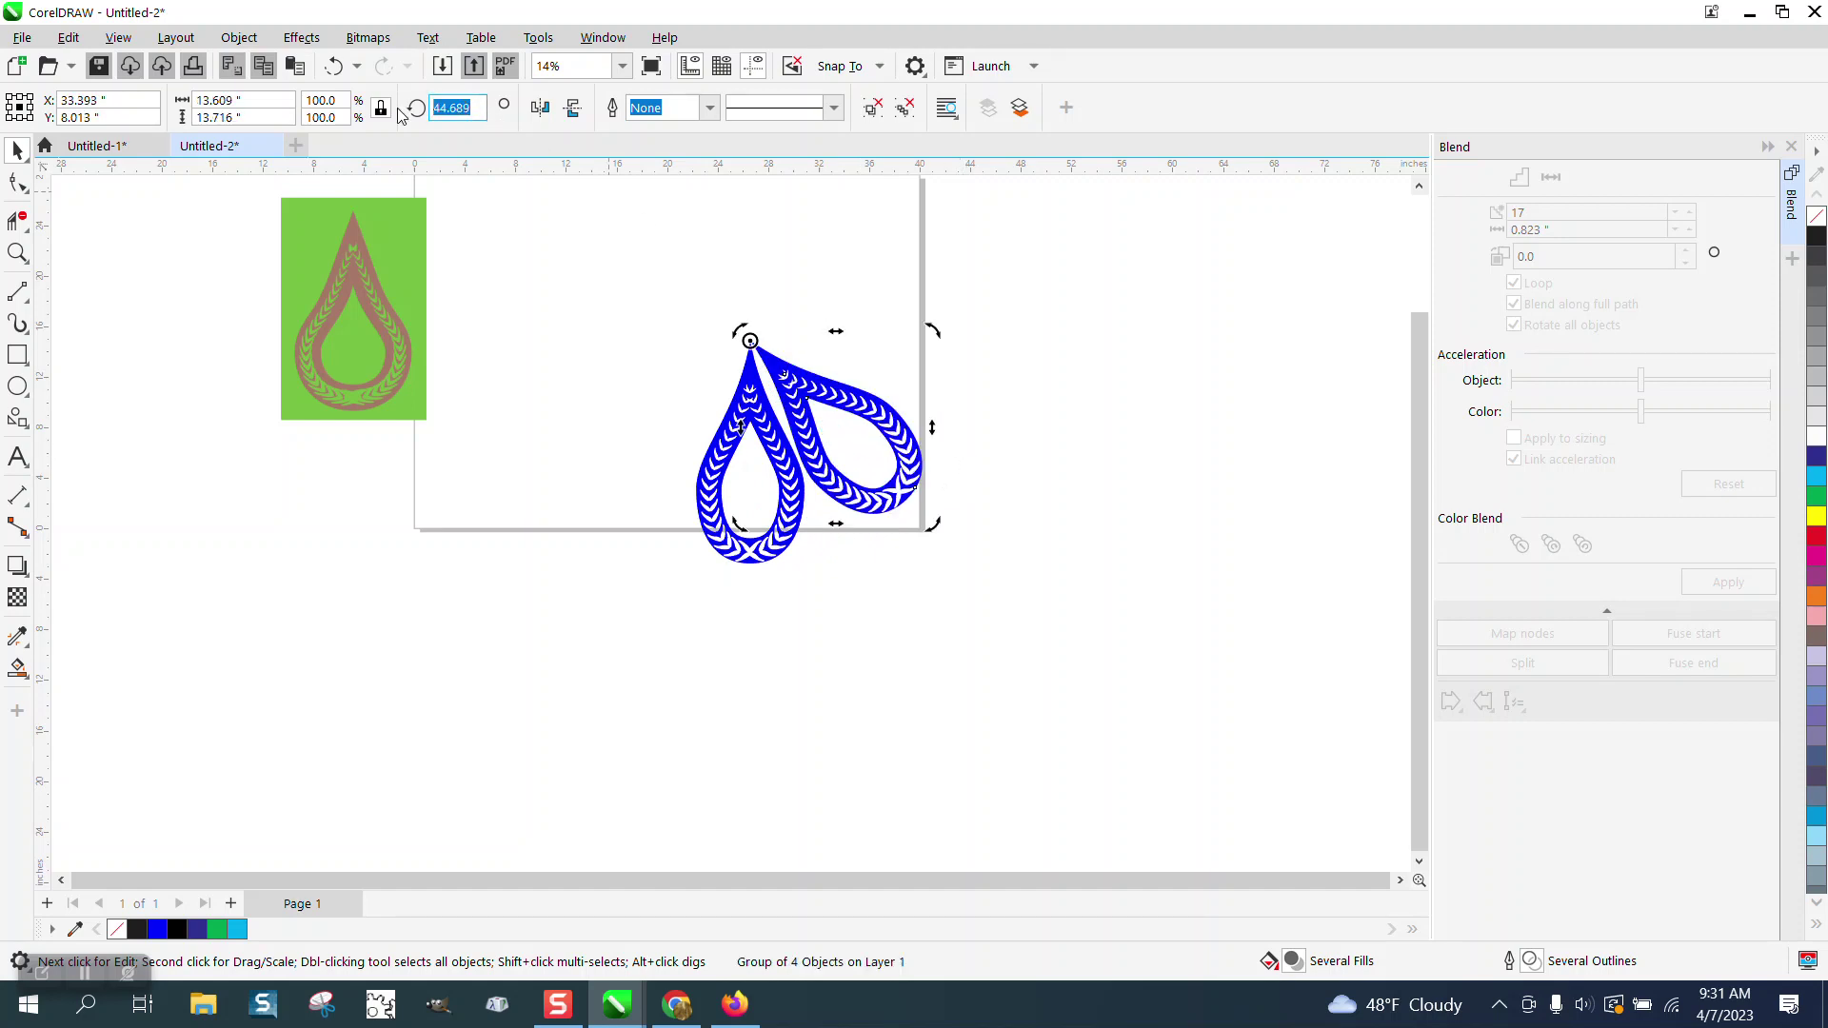
pyautogui.write('45')
pyautogui.press('Return')
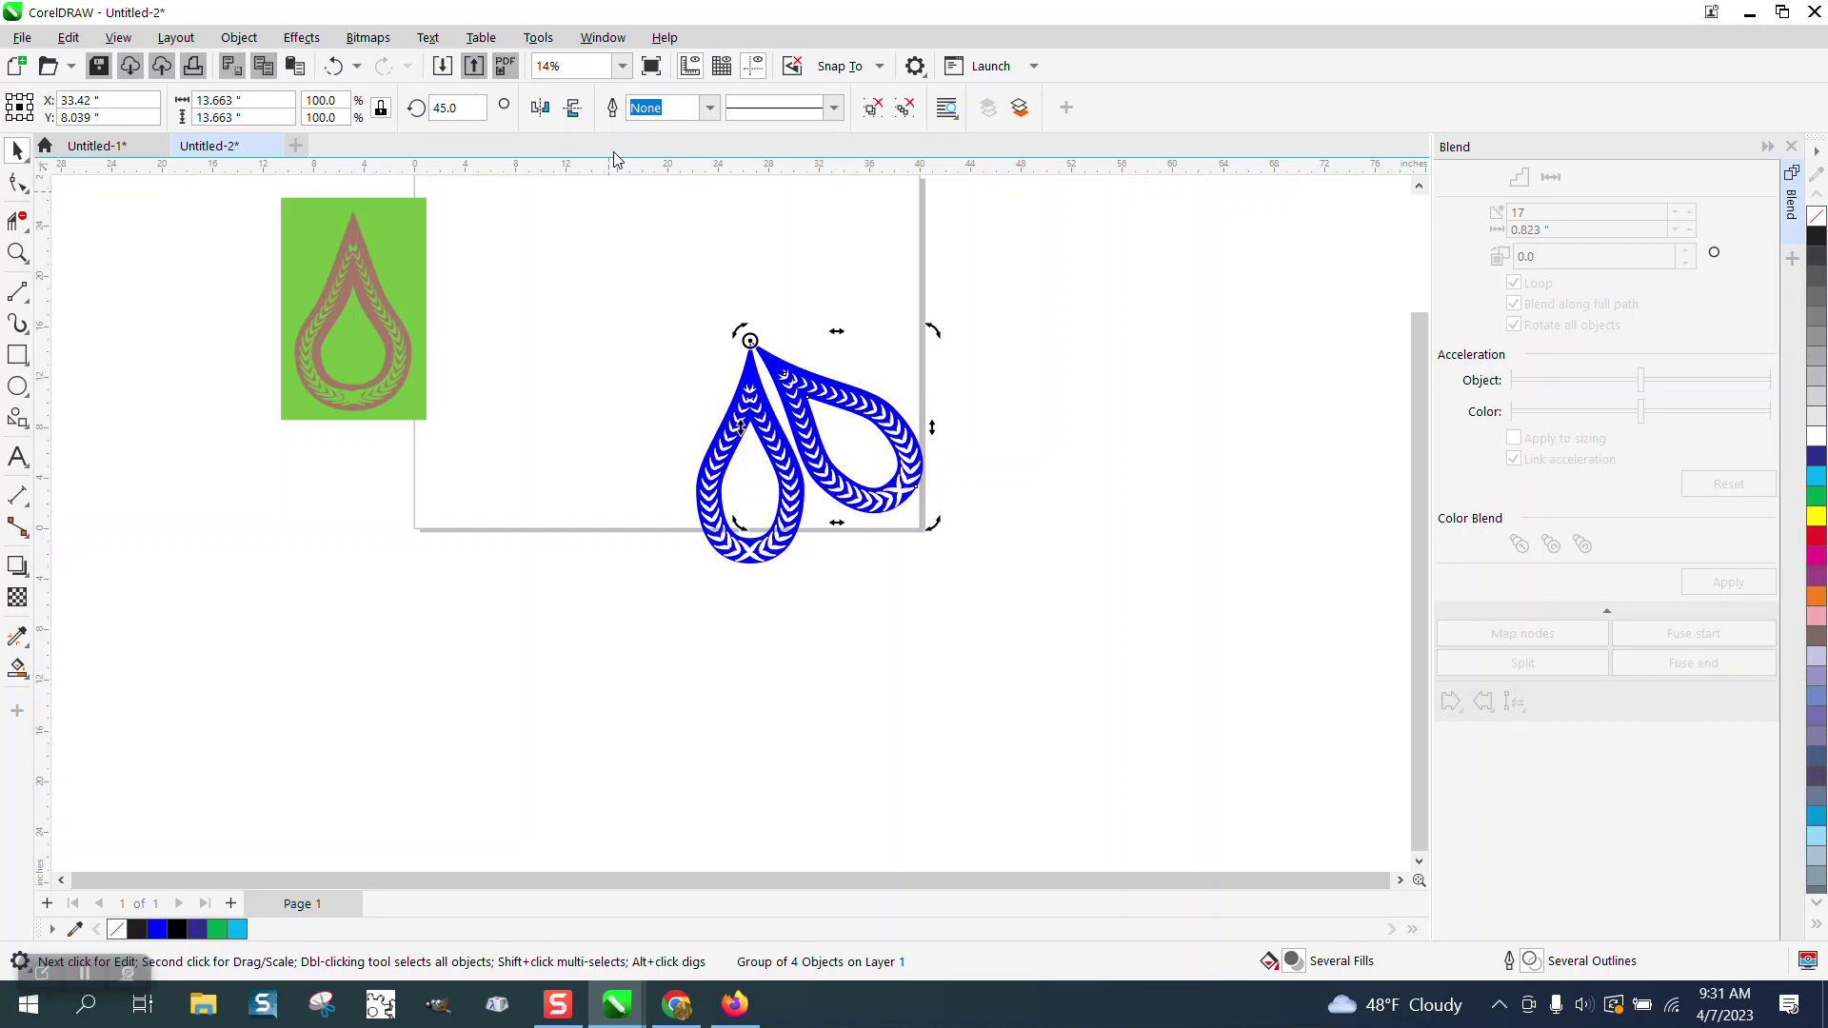
pyautogui.hotkey('ctrl', 'r')
pyautogui.hotkey('ctrl', 'r')
pyautogui.hotkey('ctrl', 'r')
pyautogui.hotkey('ctrl', 'r')
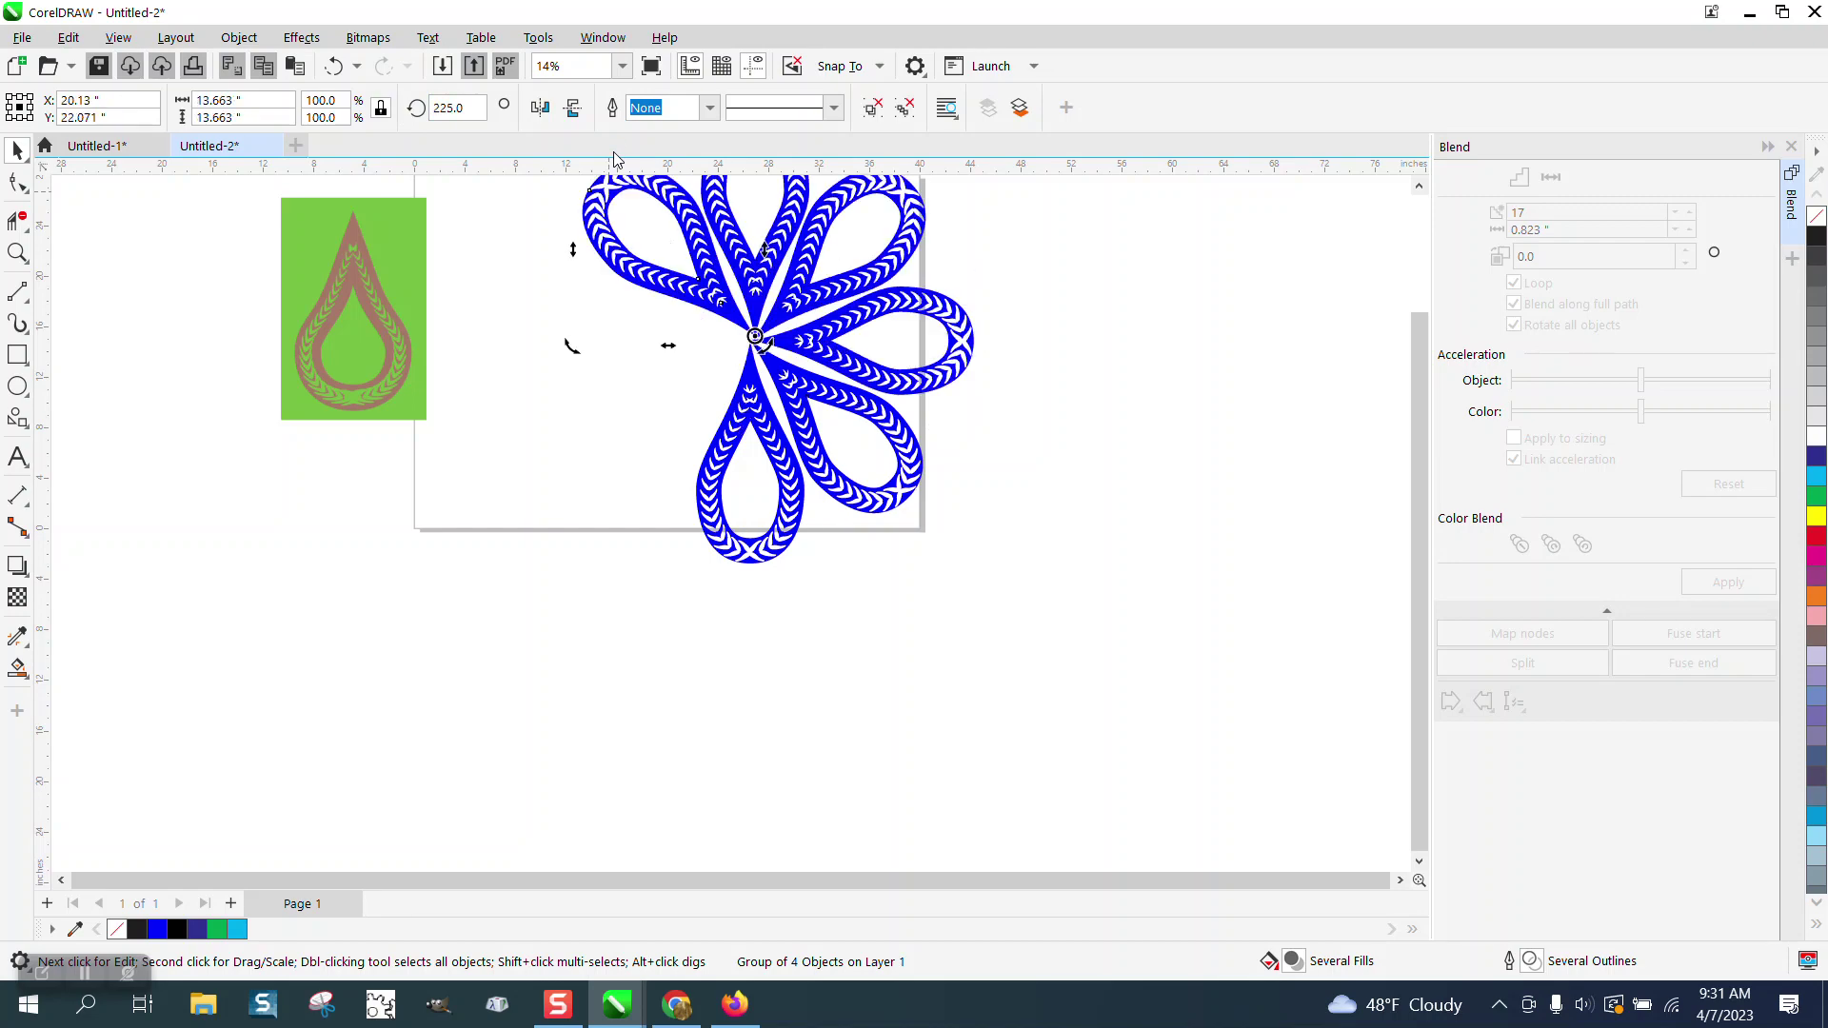
pyautogui.hotkey('ctrl', 'r')
pyautogui.hotkey('ctrl', 'r')
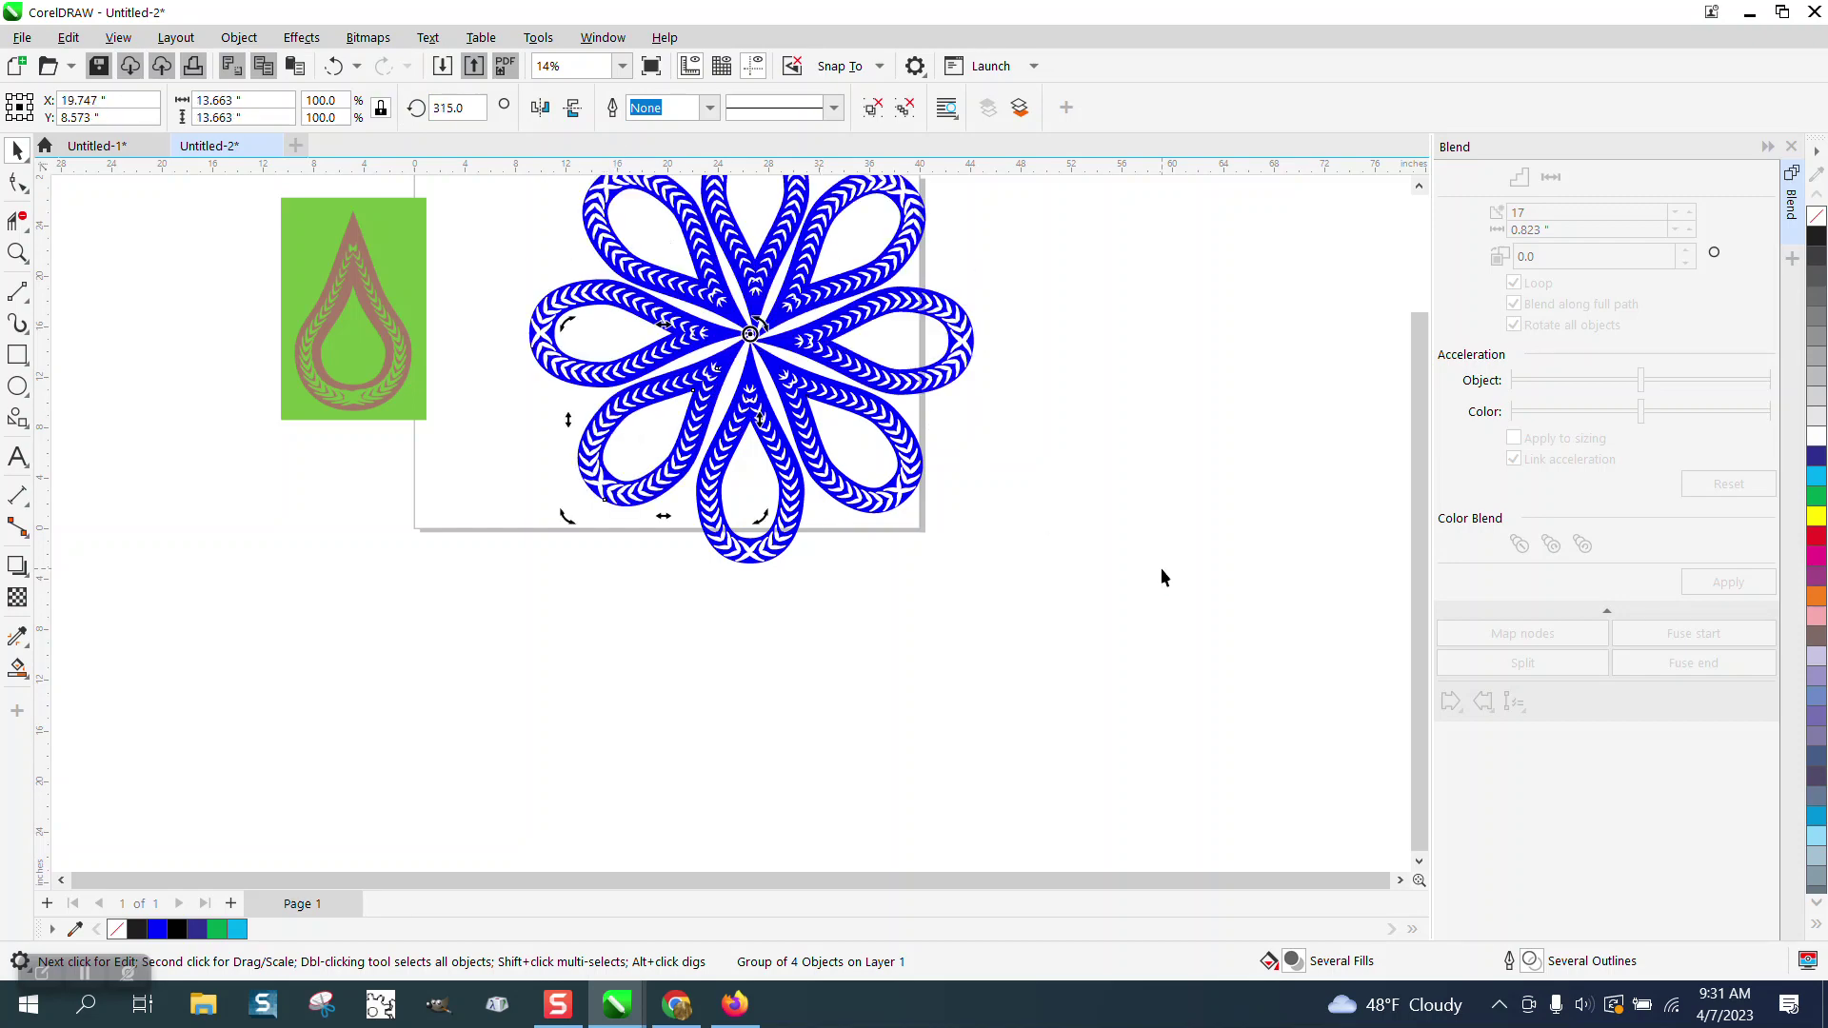
pyautogui.click(1162, 567)
pyautogui.scroll(-2, 1089, 560)
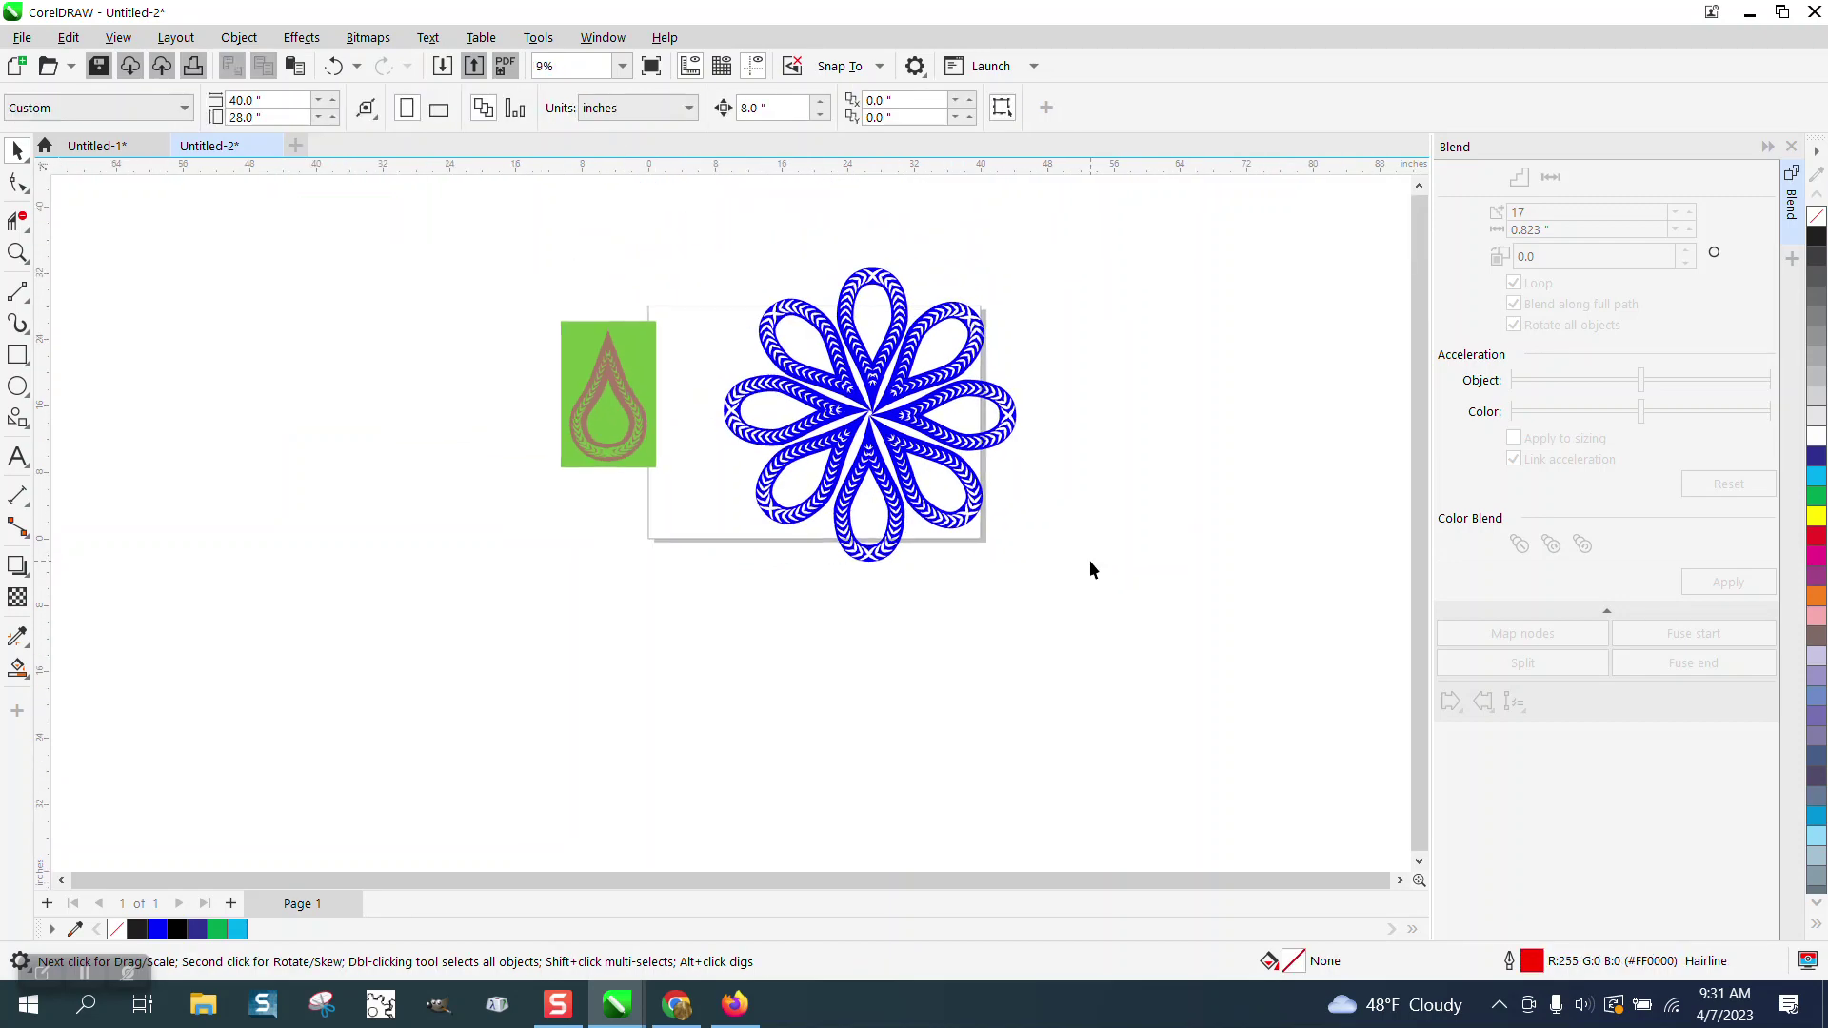
# Step: Delete the five unwanted petals, keeping the upper-right petal group
pyautogui.click(17, 253)
pyautogui.moveTo(828, 405); pyautogui.dragTo(957, 466)
pyautogui.scroll(-4, 743, 471)
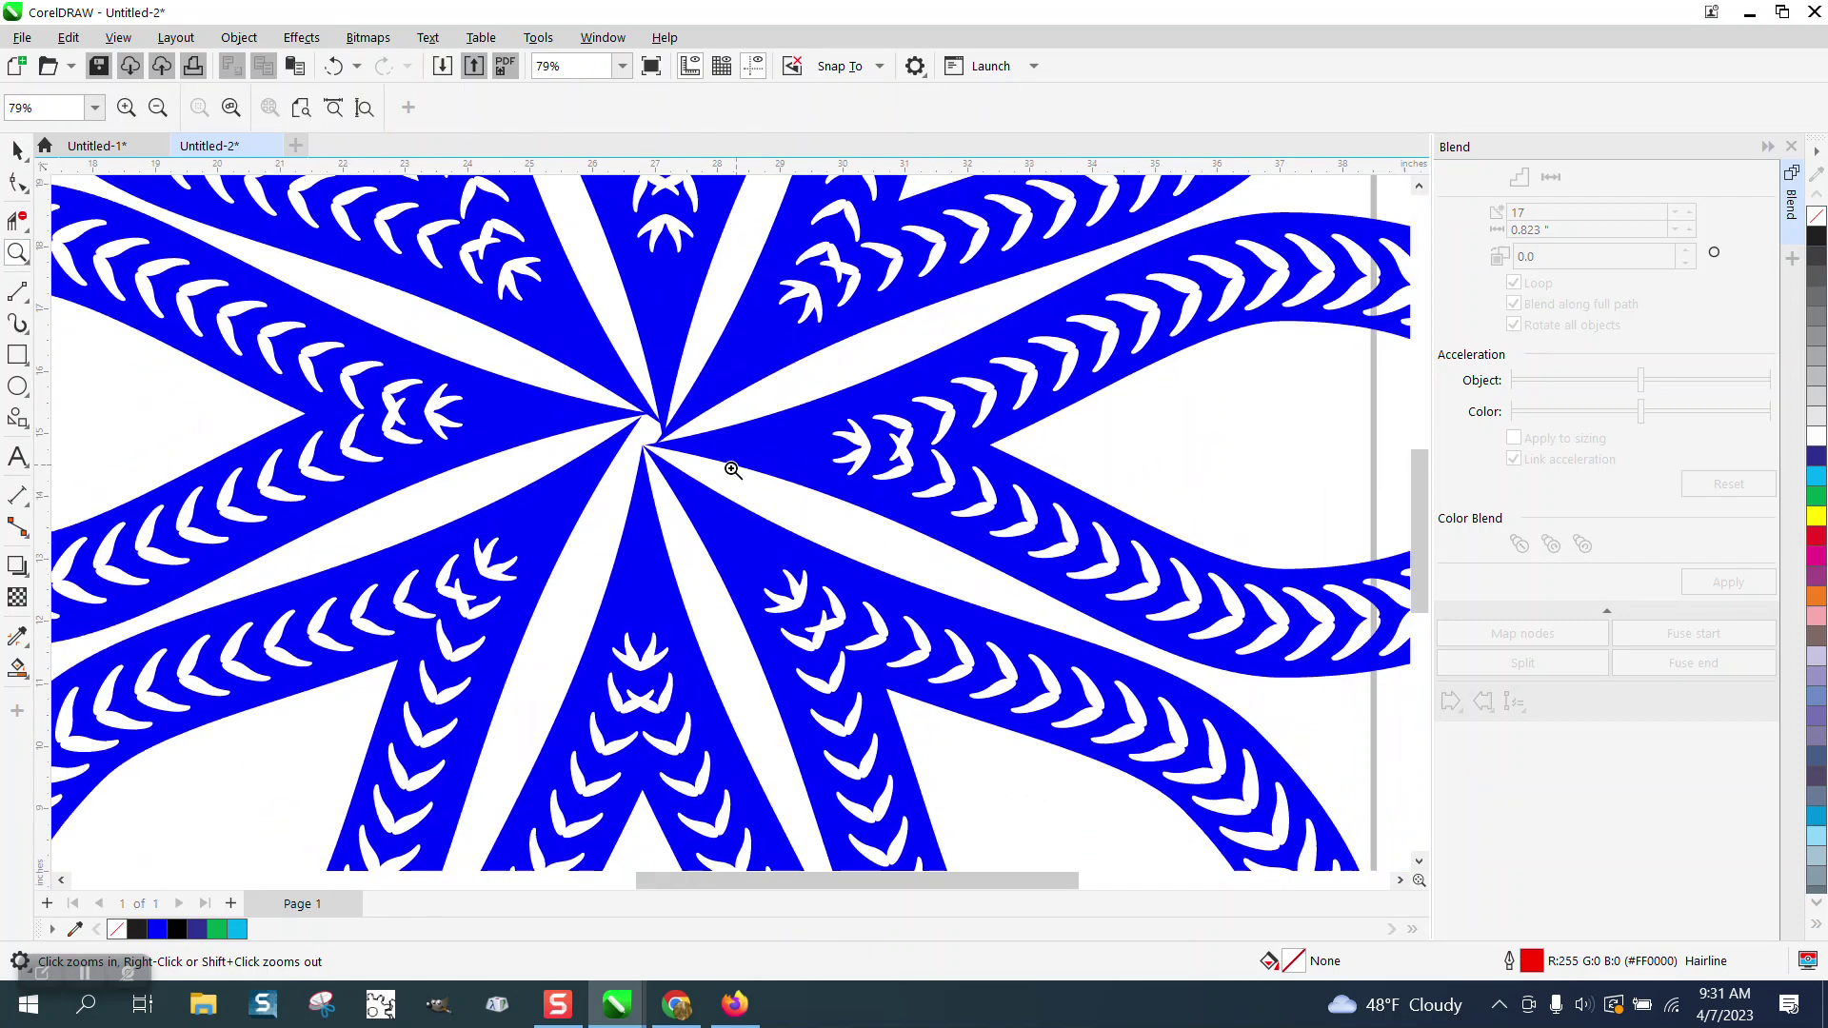
pyautogui.click(11, 150)
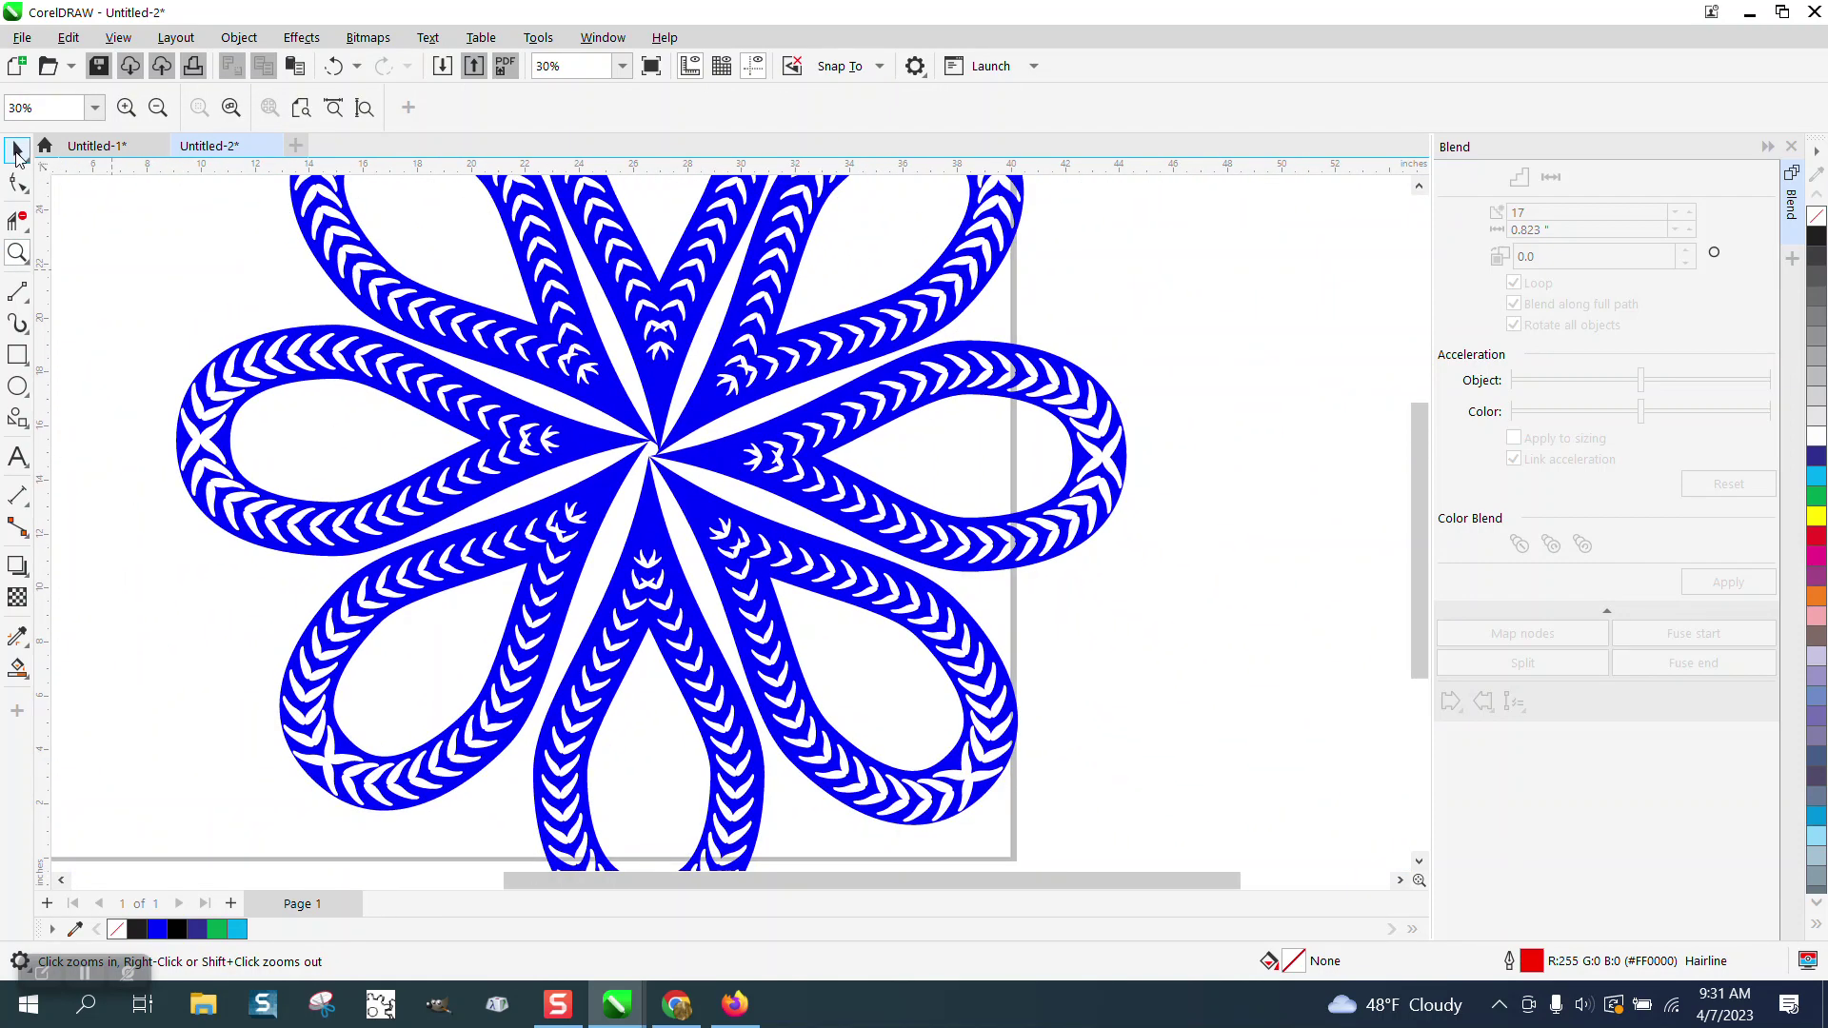
pyautogui.click(984, 288)
pyautogui.press('Delete')
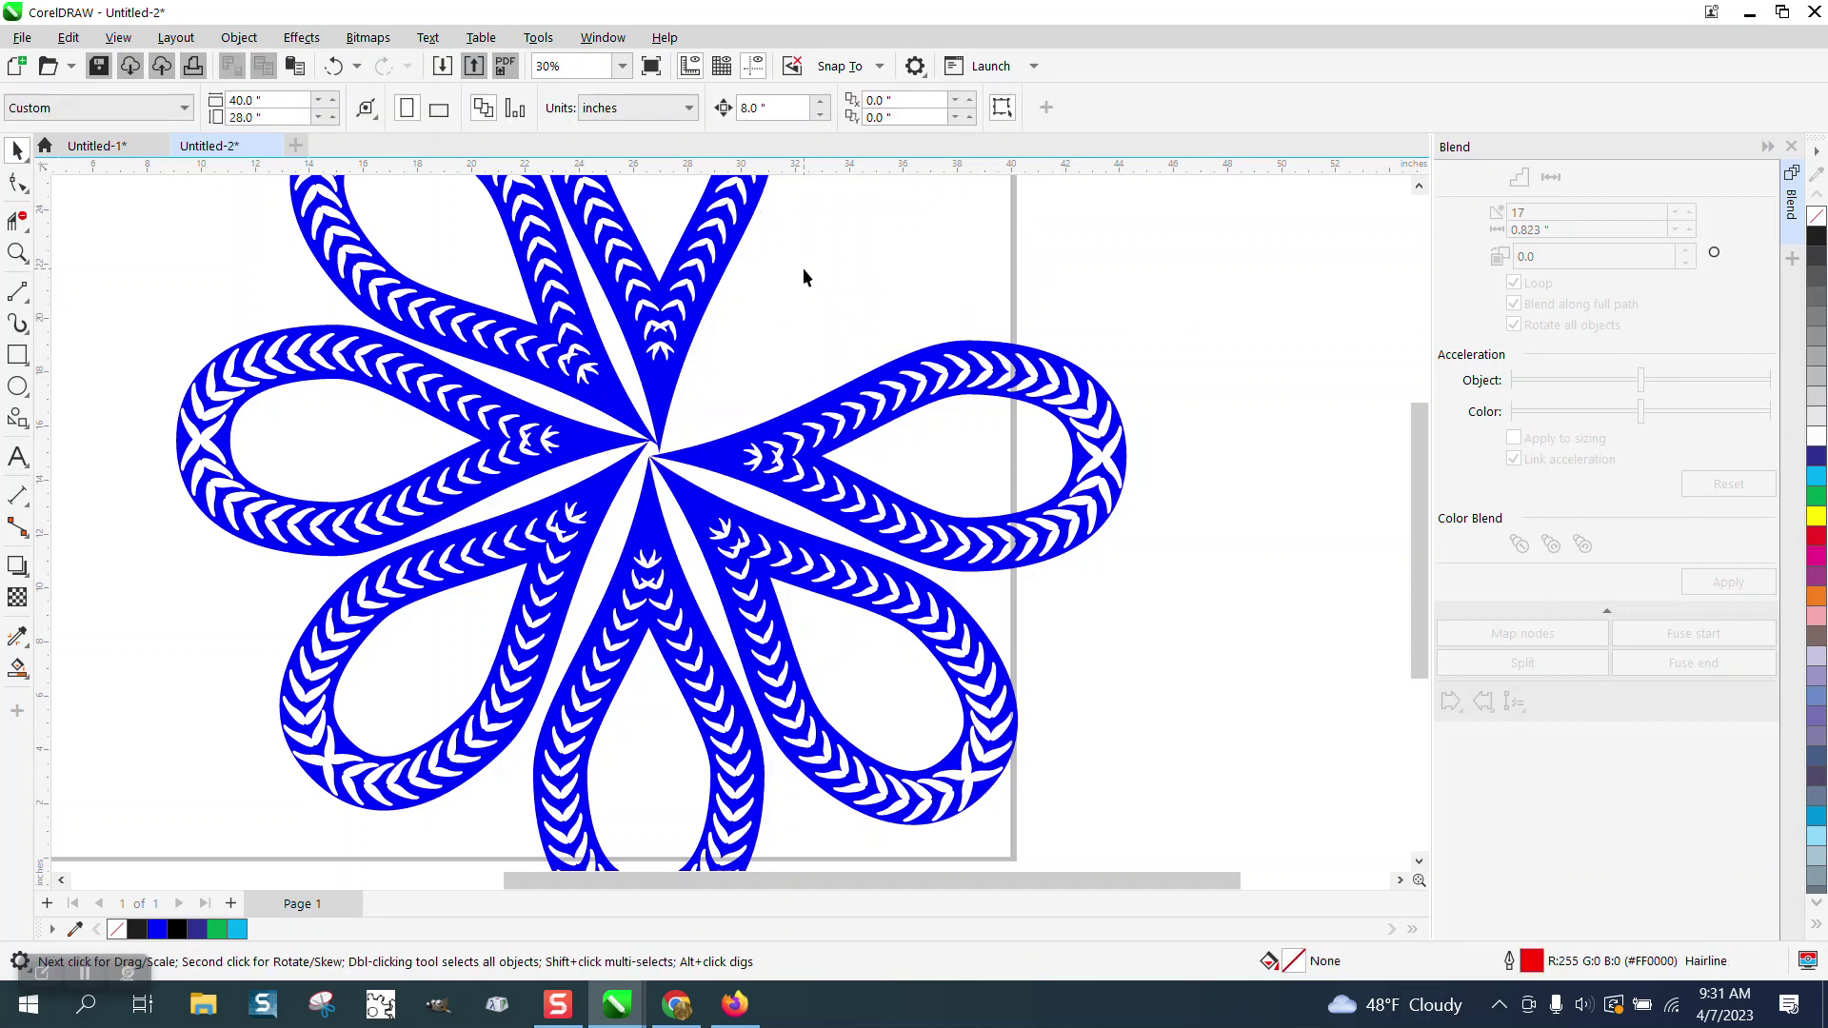
pyautogui.click(712, 243)
pyautogui.press('Delete')
pyautogui.click(575, 287)
pyautogui.press('Delete')
pyautogui.click(535, 434)
pyautogui.press('Delete')
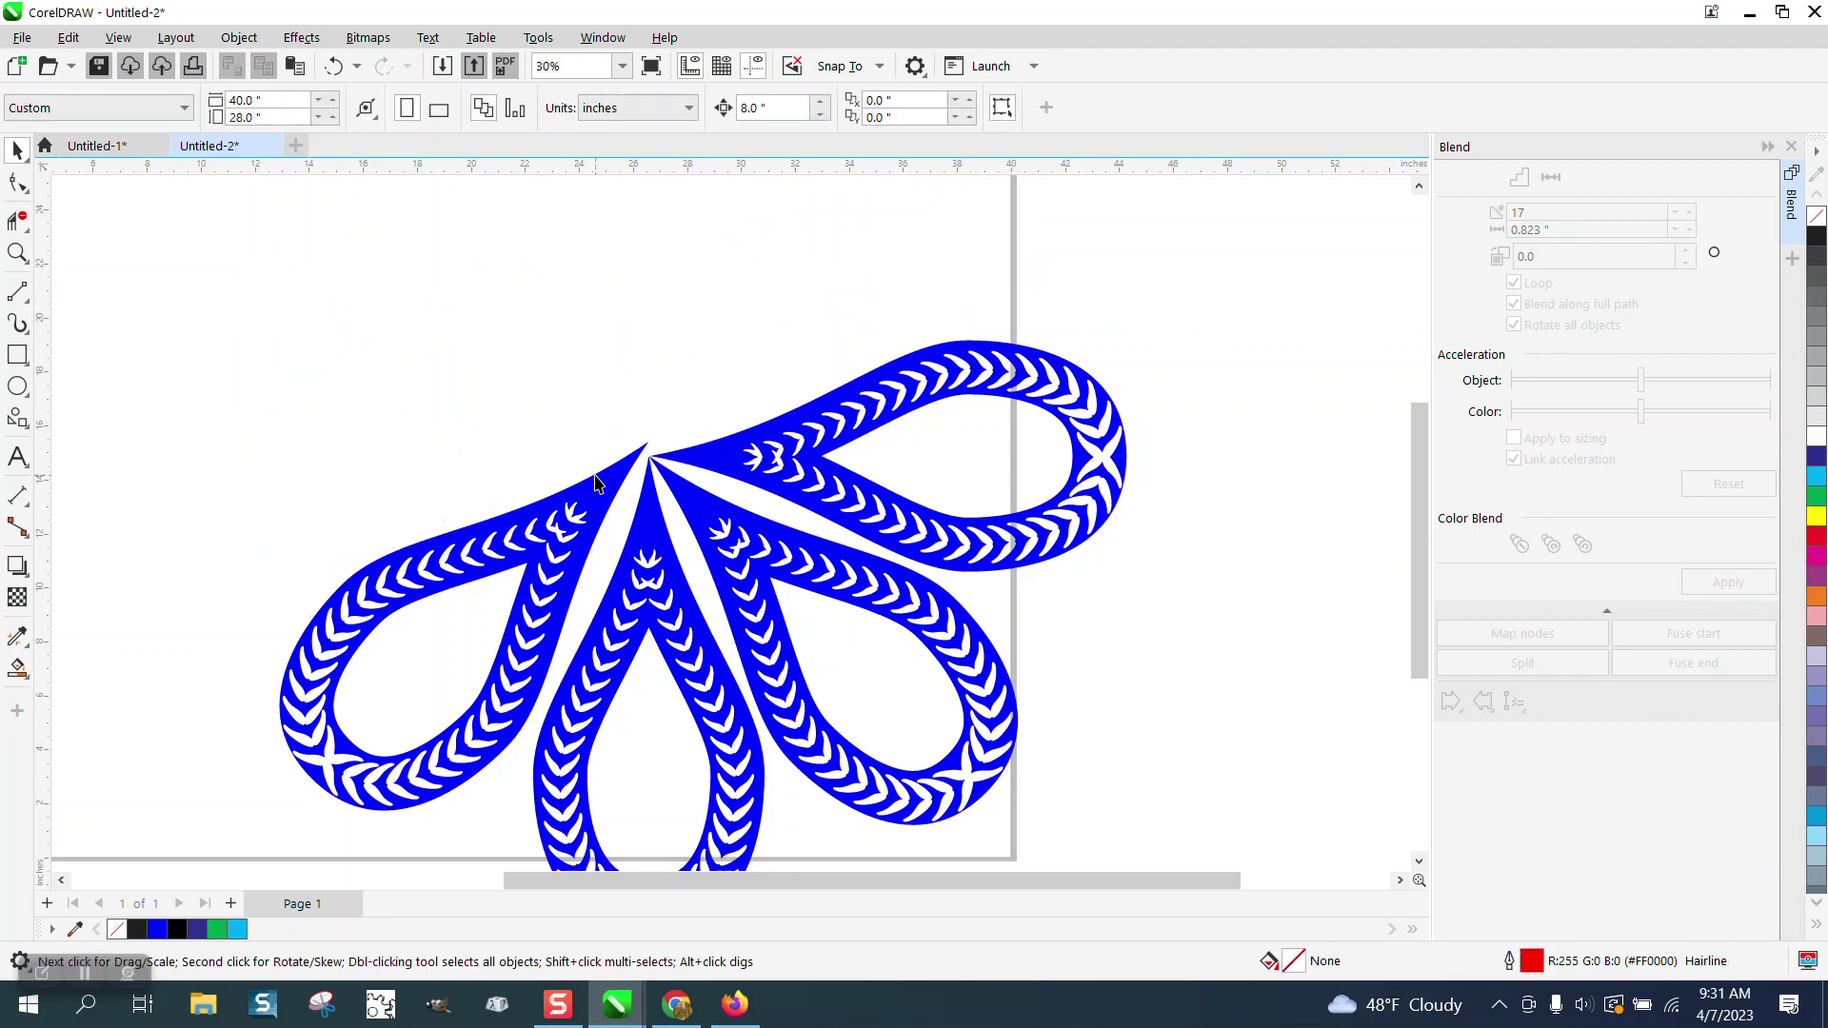
pyautogui.click(598, 494)
pyautogui.press('Delete')
pyautogui.click(763, 442)
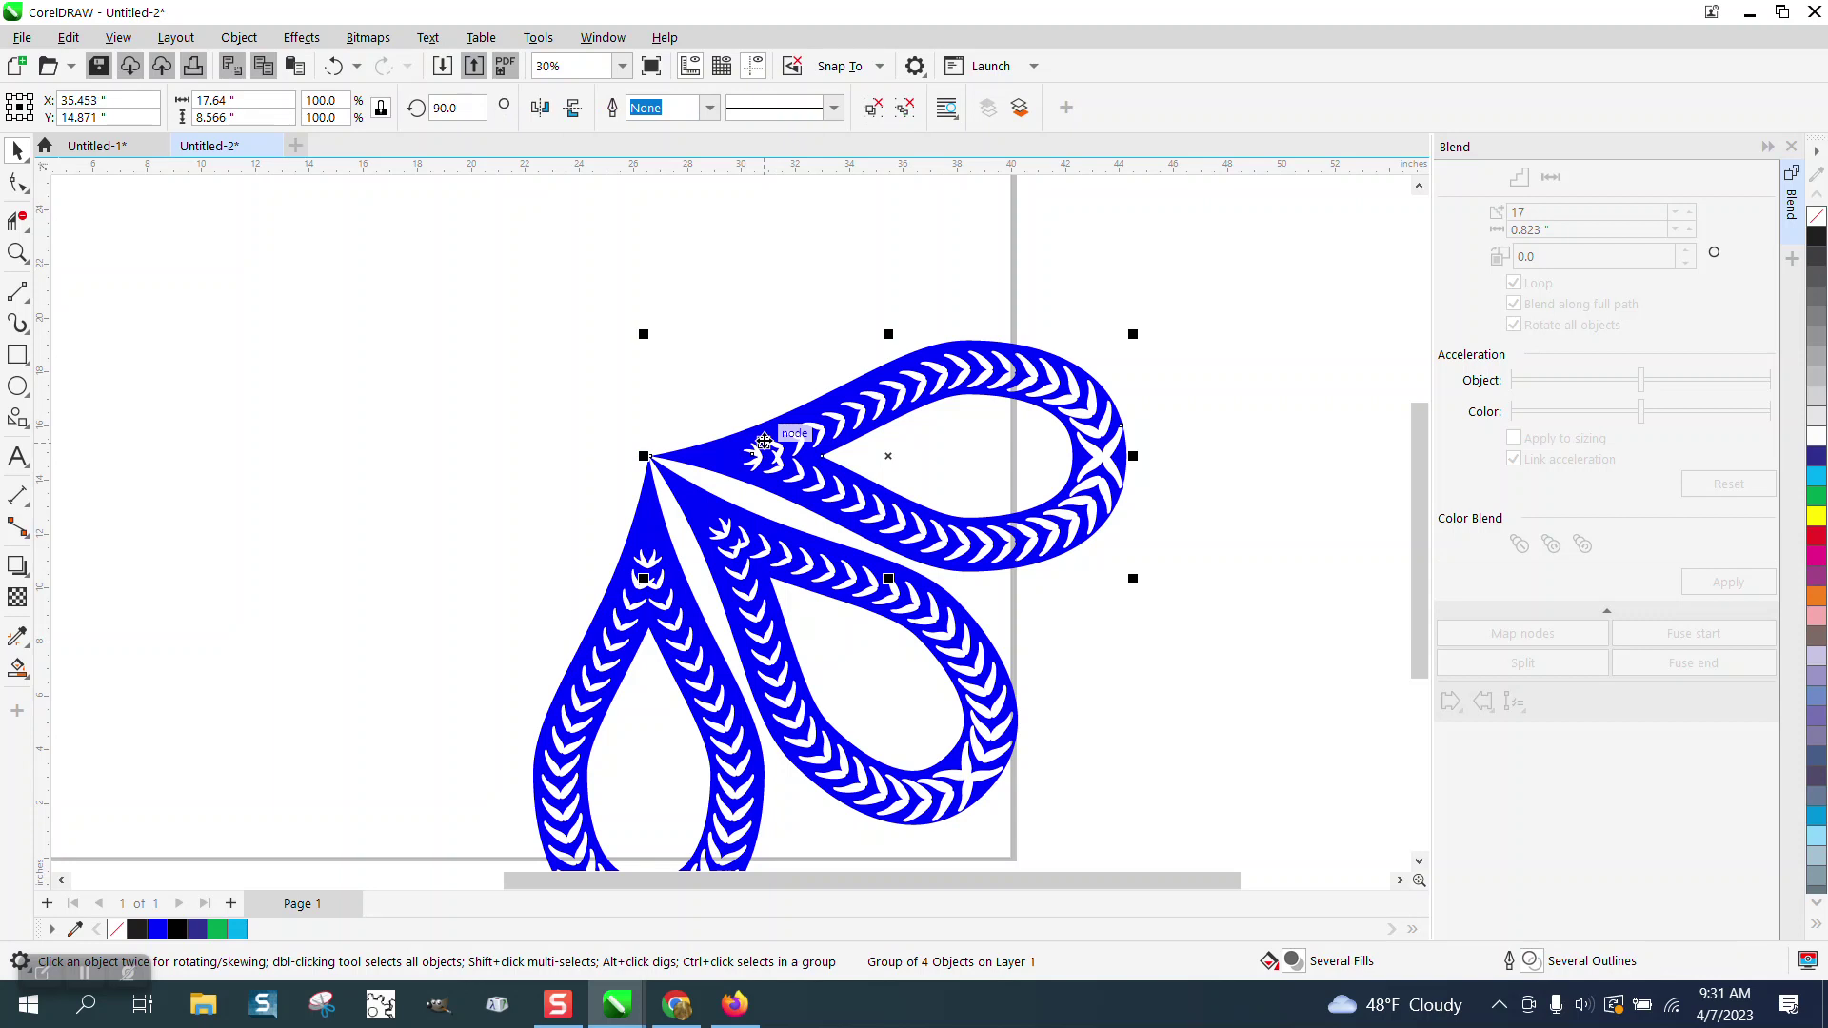
# Step: Rotate a copy of the remaining petal group by 135° and repeat to complete eight petals
pyautogui.click(826, 440)
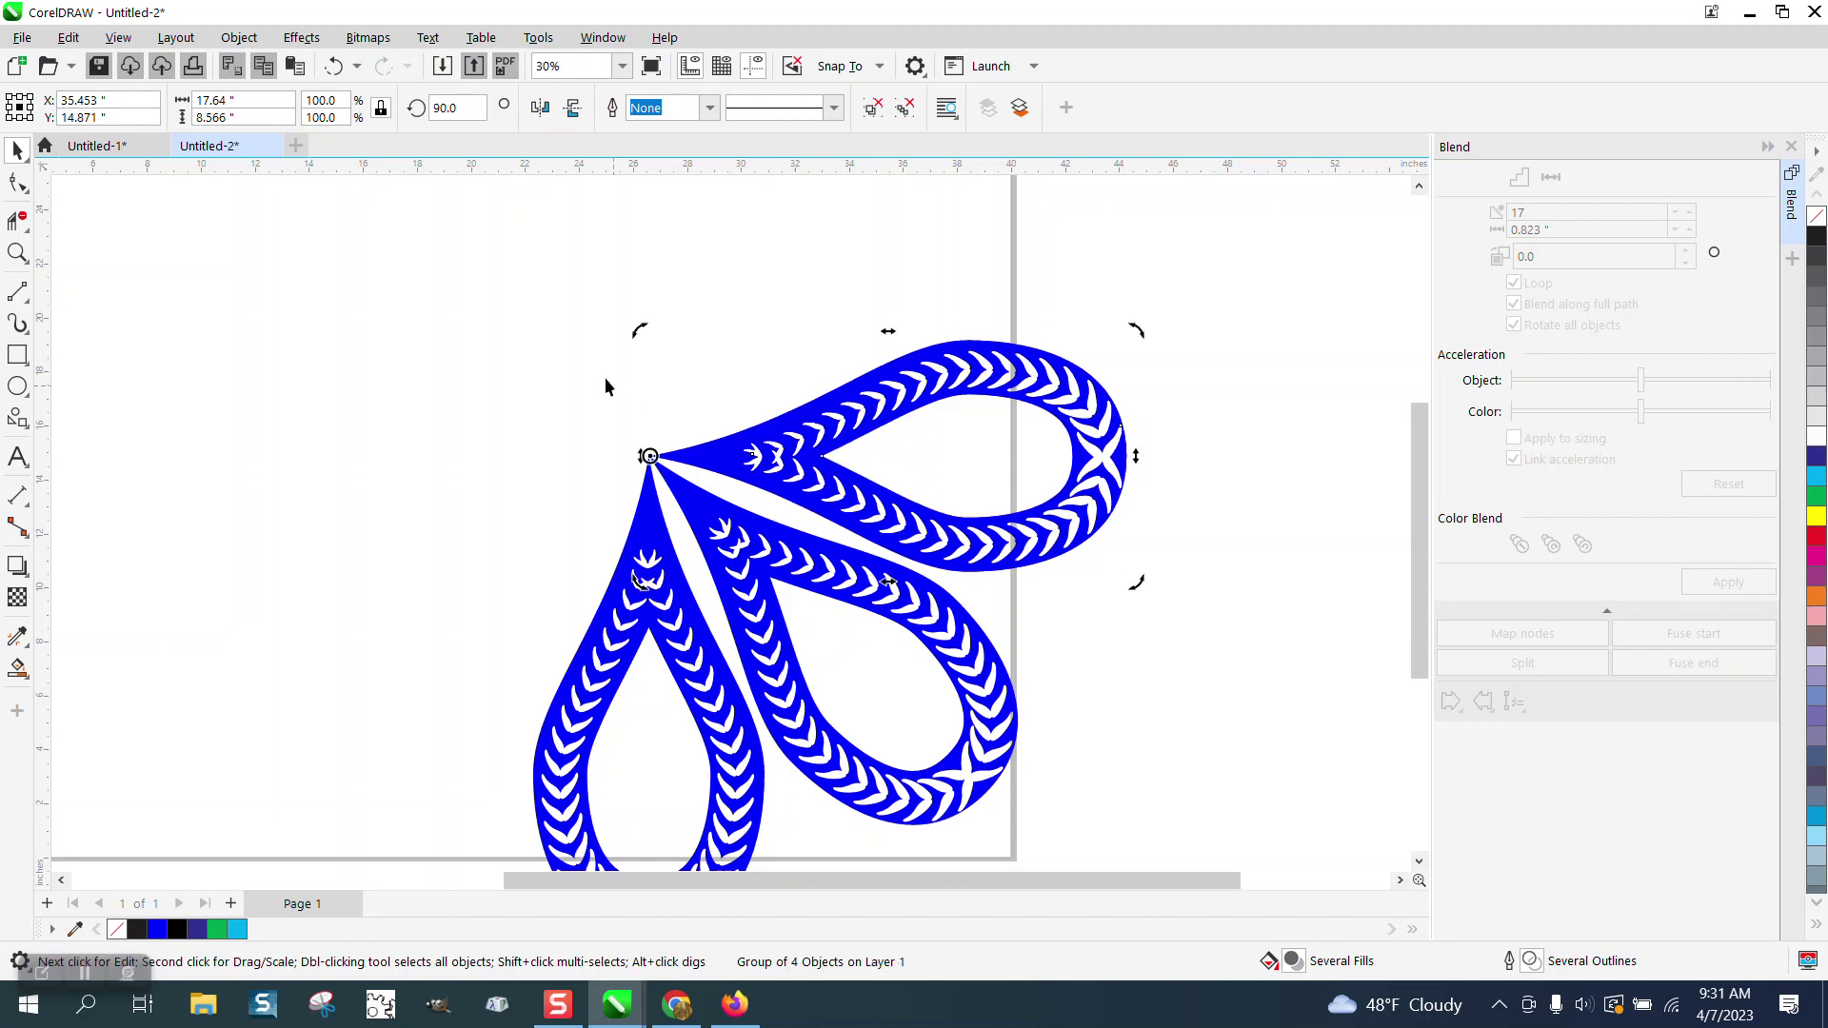
pyautogui.click(464, 108)
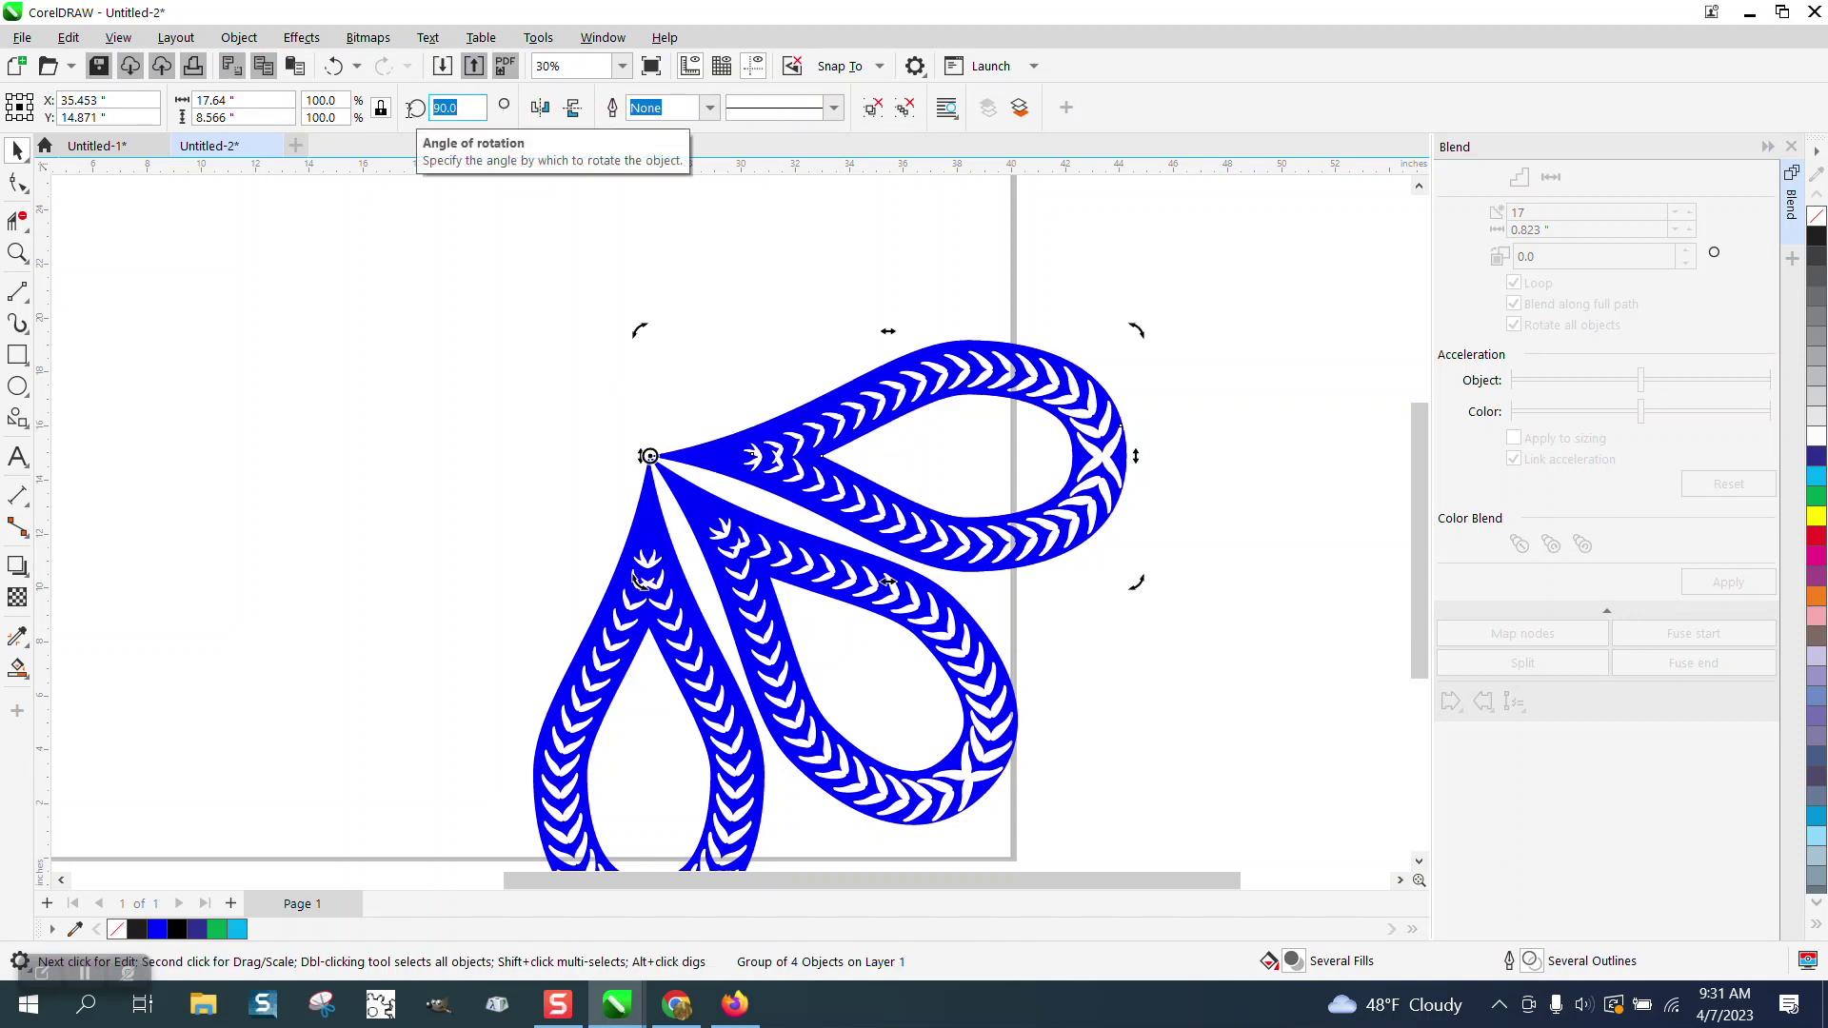
pyautogui.write('135')
pyautogui.press('Return')
pyautogui.hotkey('ctrl', 'r')
pyautogui.hotkey('ctrl', 'r')
pyautogui.hotkey('ctrl', 'r')
pyautogui.hotkey('ctrl', 'r')
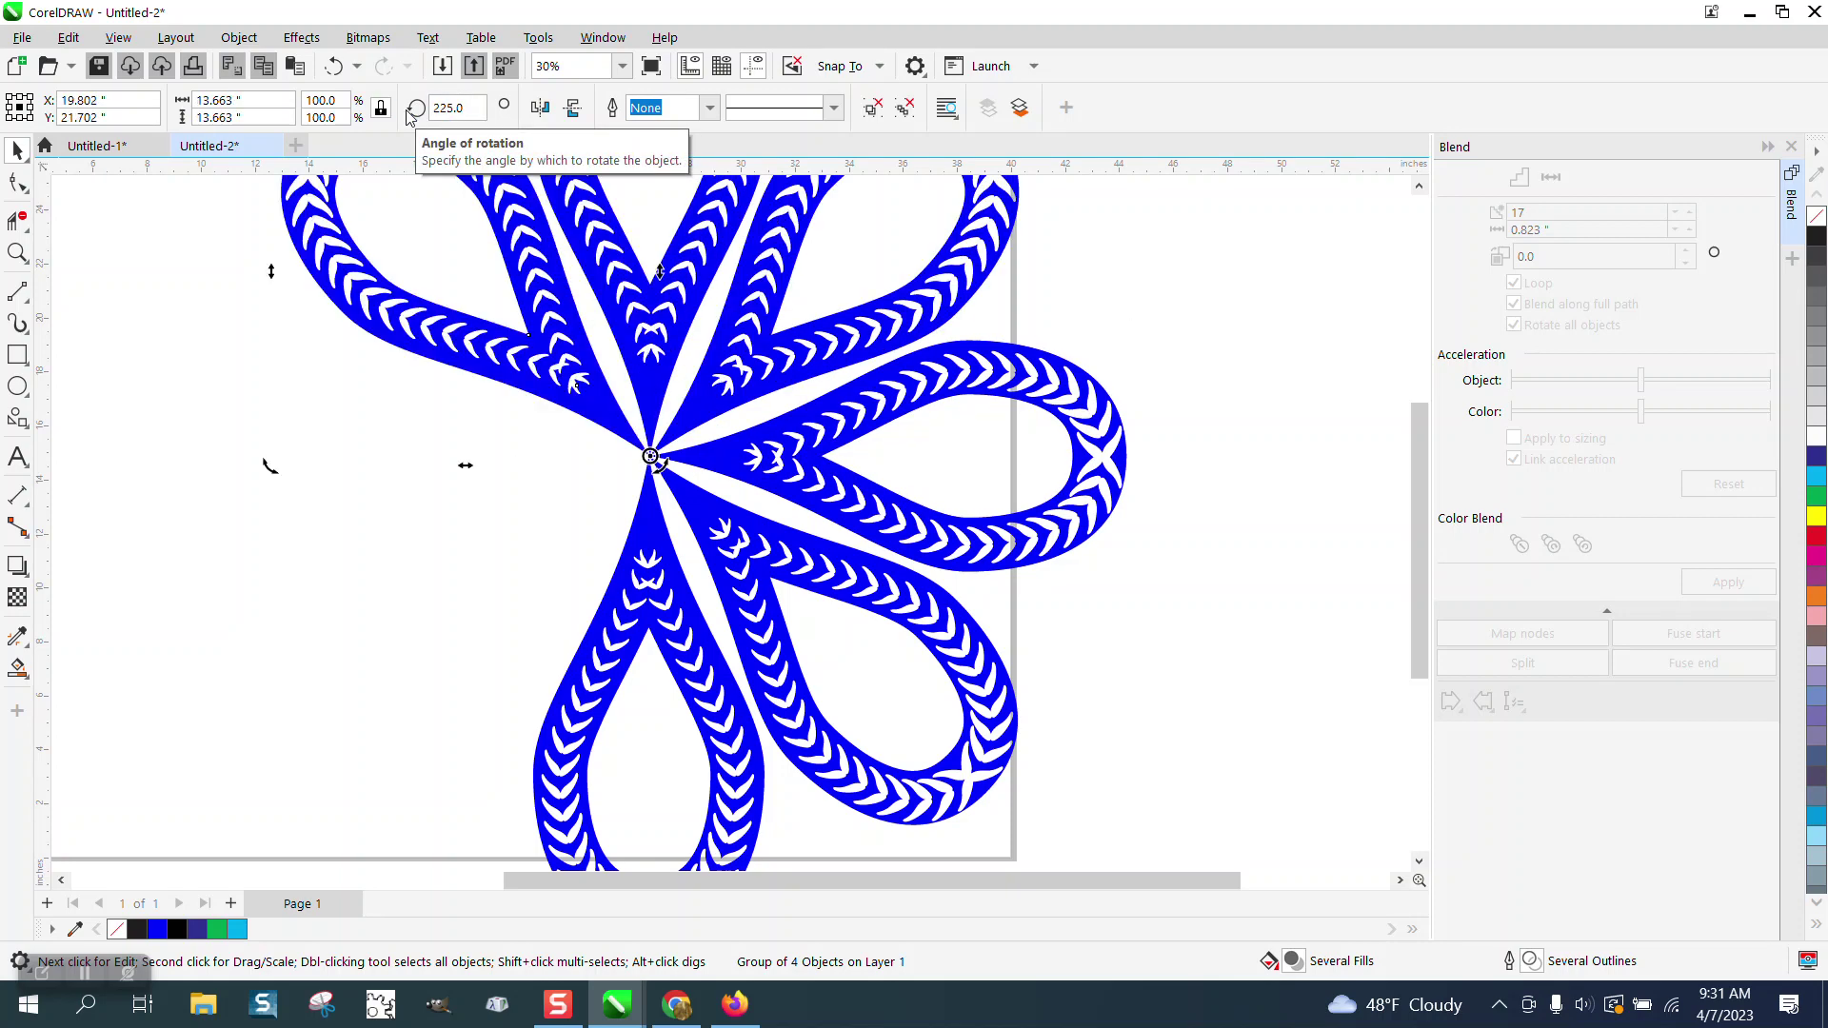
pyautogui.click(1160, 338)
pyautogui.scroll(-1, 1032, 457)
pyautogui.scroll(-2, 1003, 418)
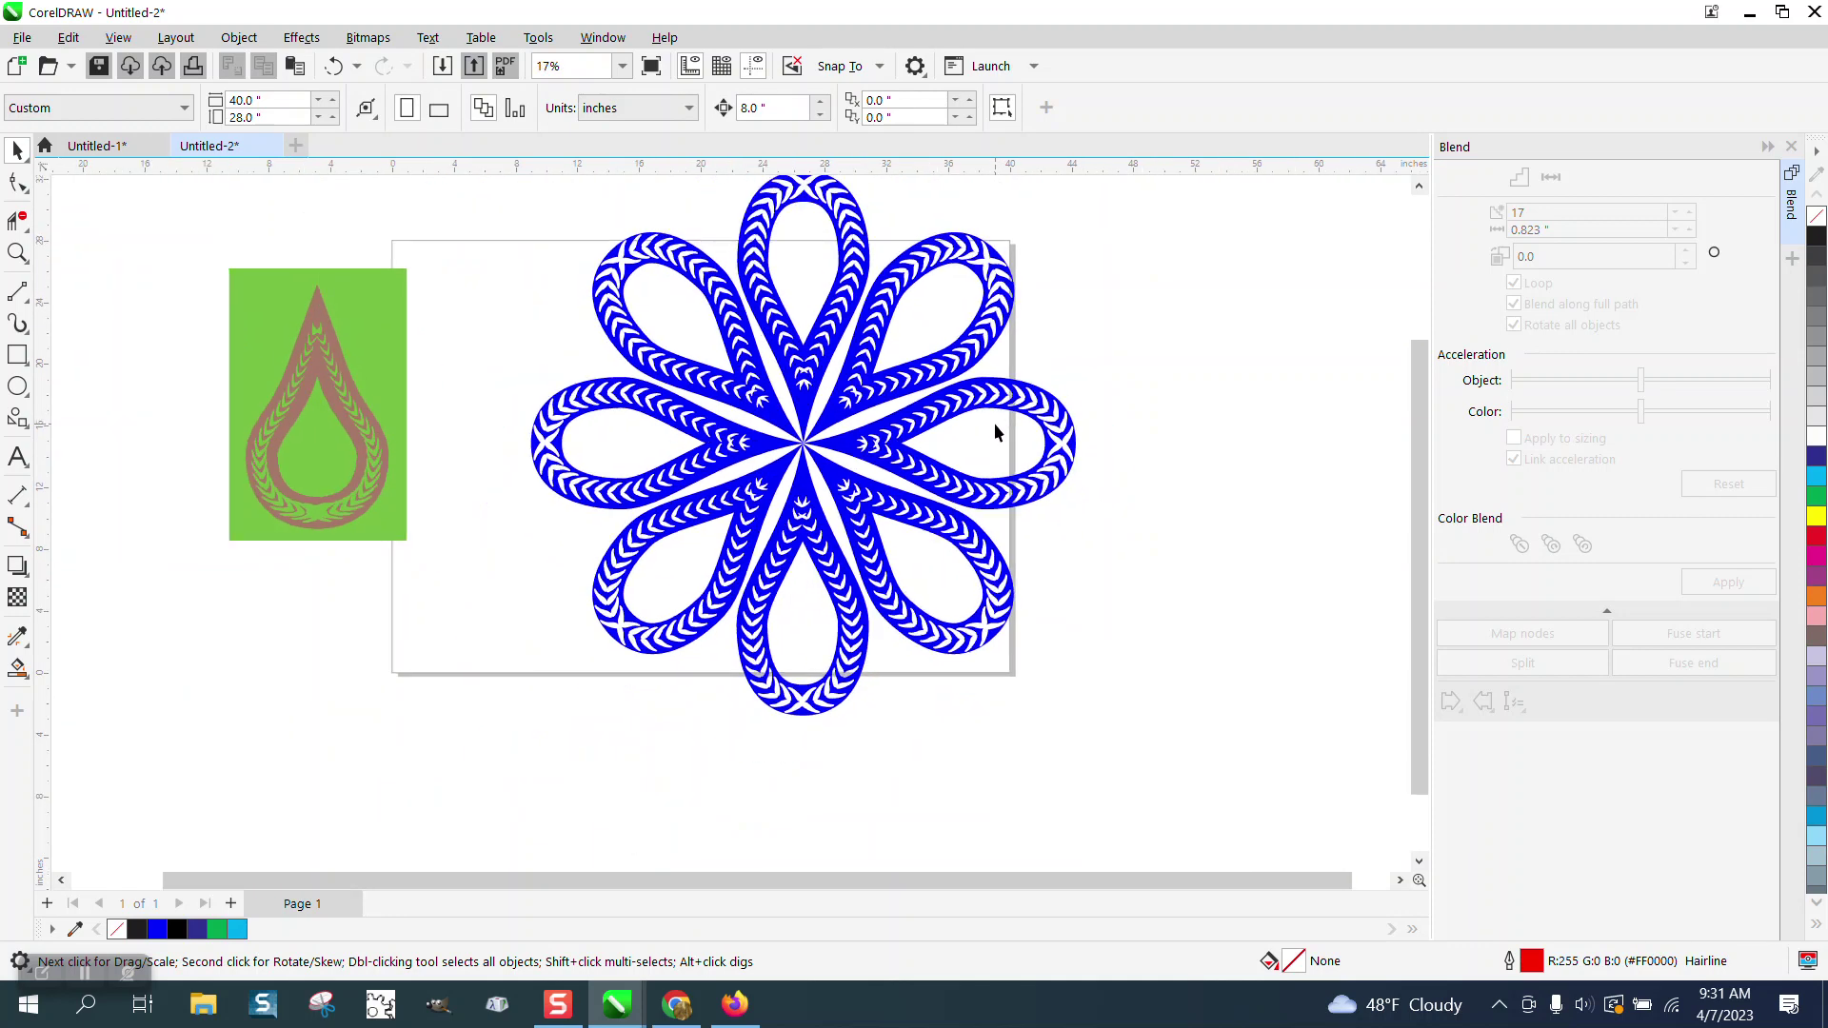
pyautogui.click(18, 253)
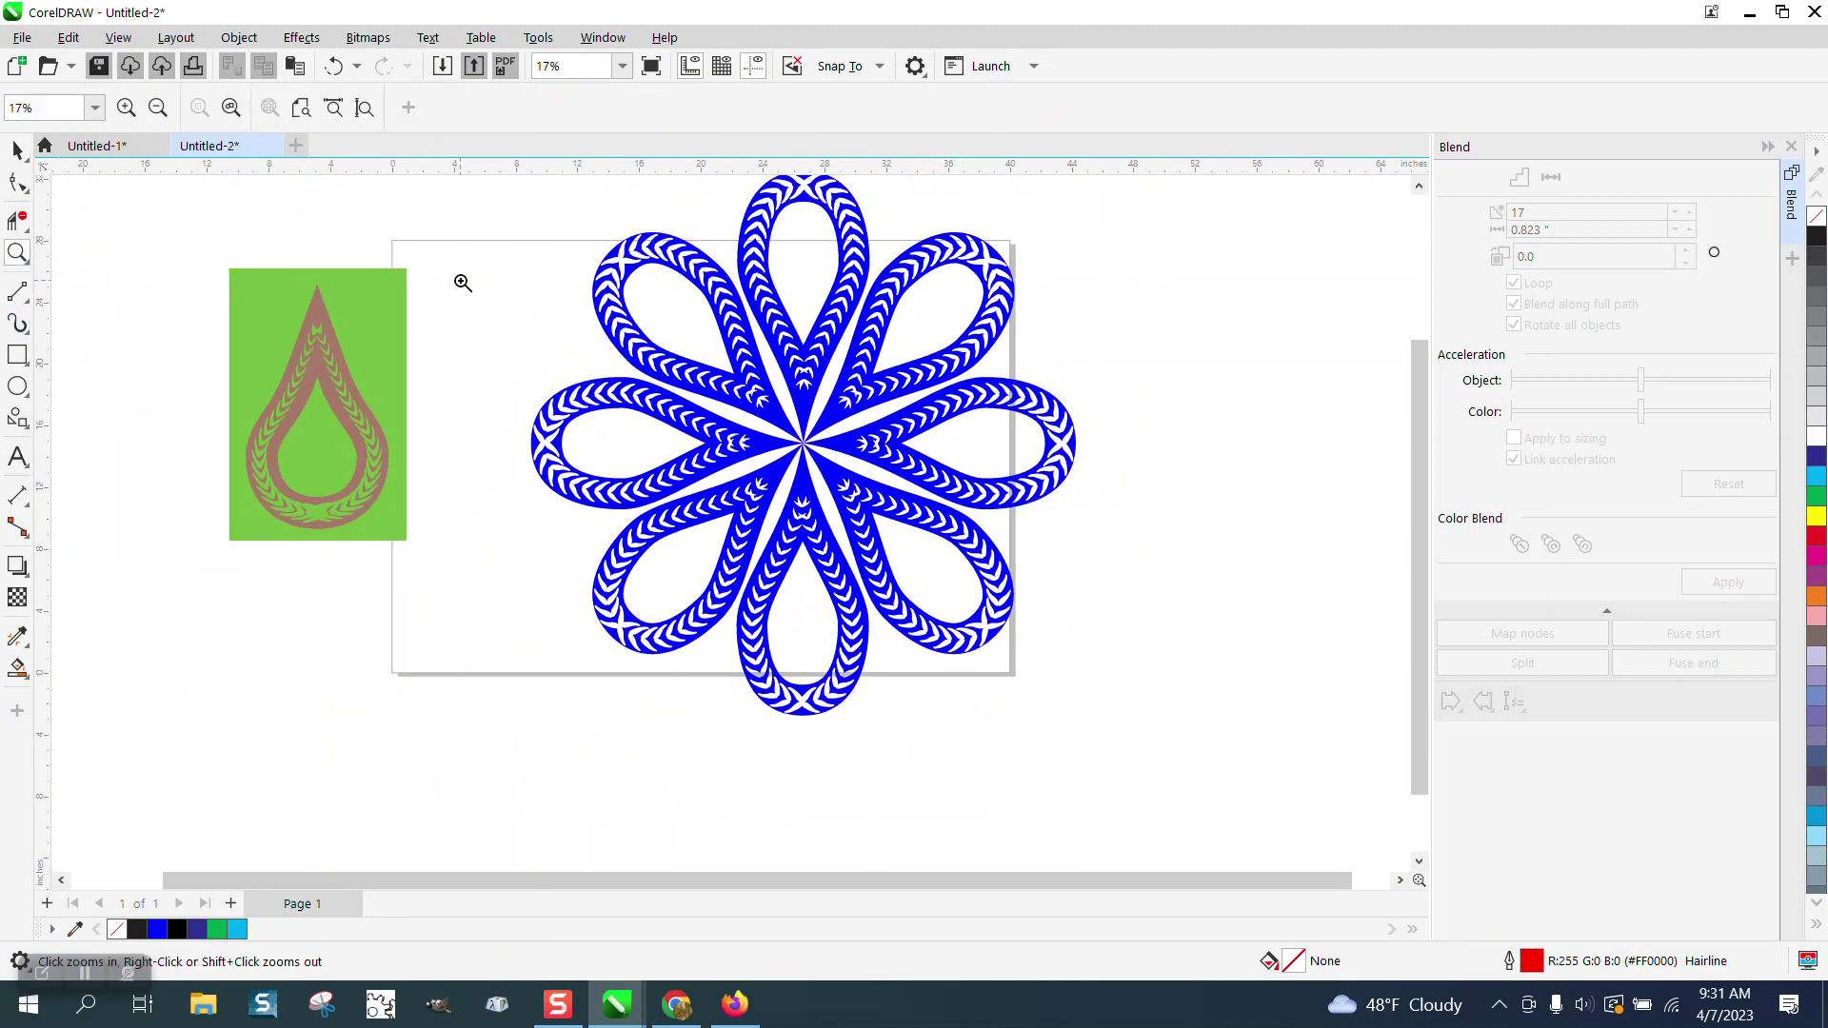
pyautogui.moveTo(529, 251); pyautogui.dragTo(889, 405)
pyautogui.scroll(-4, 776, 371)
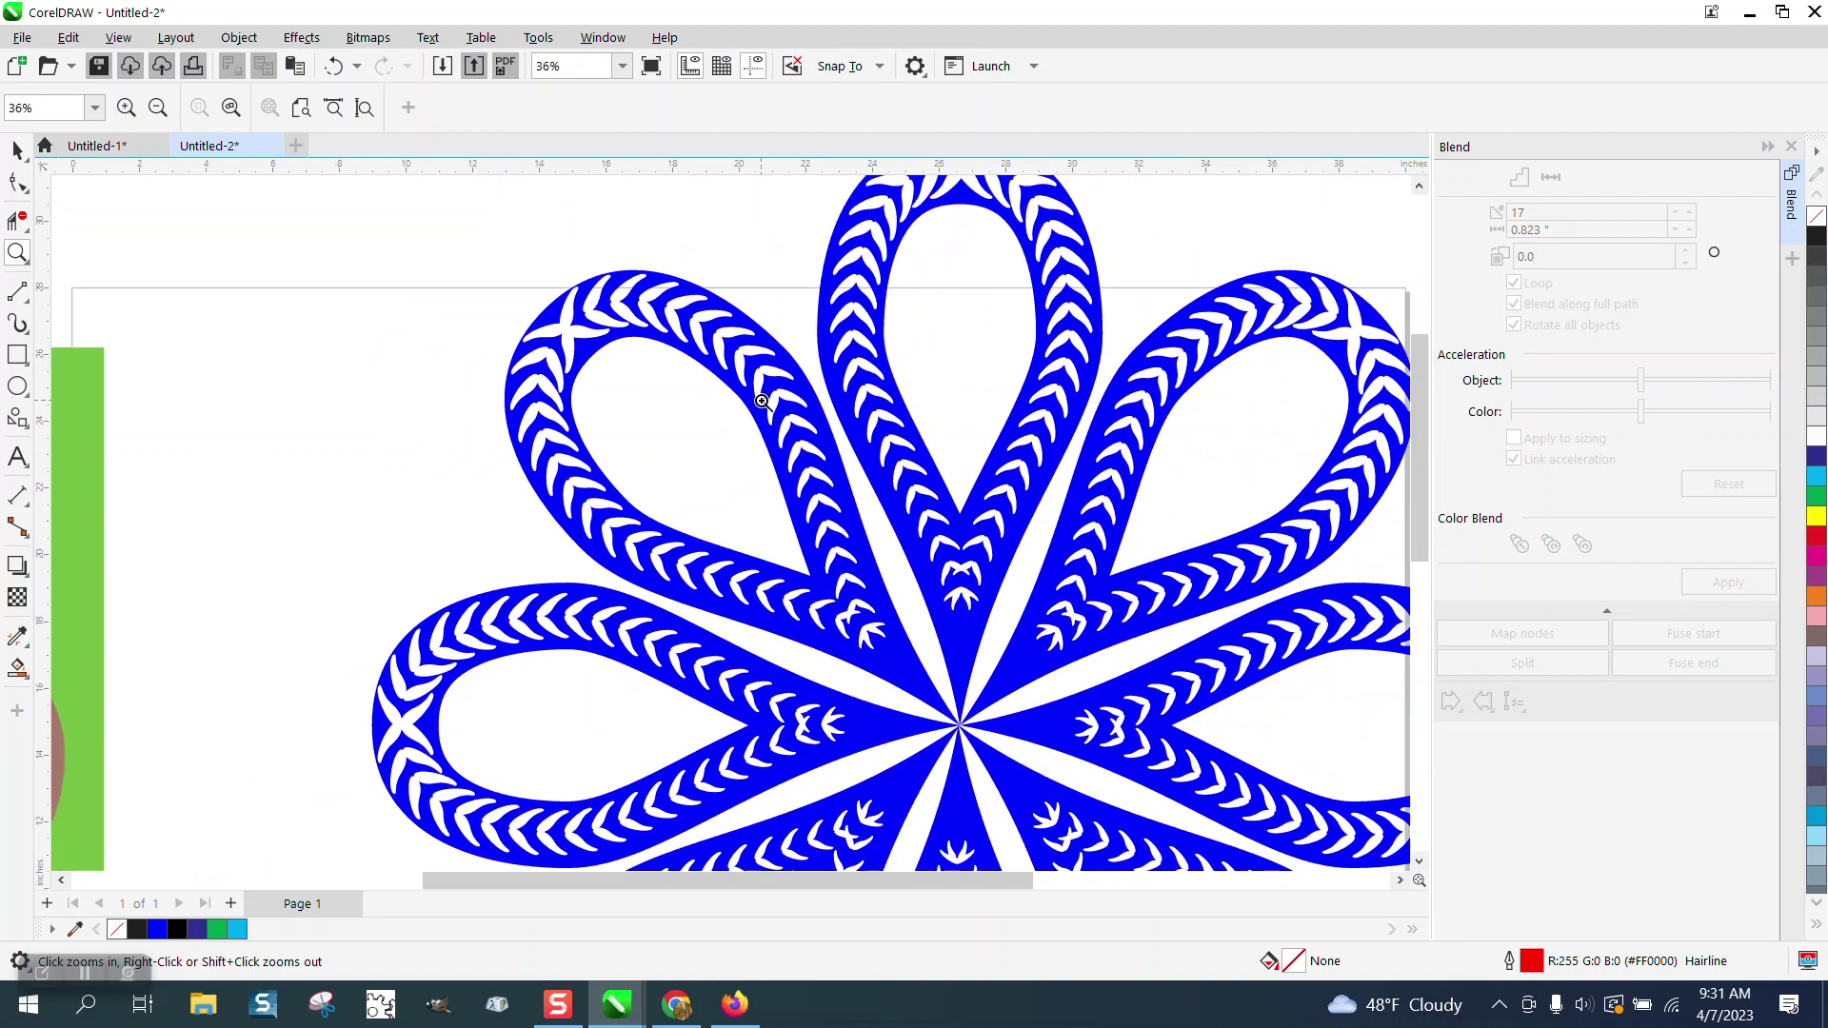
pyautogui.scroll(5, 951, 518)
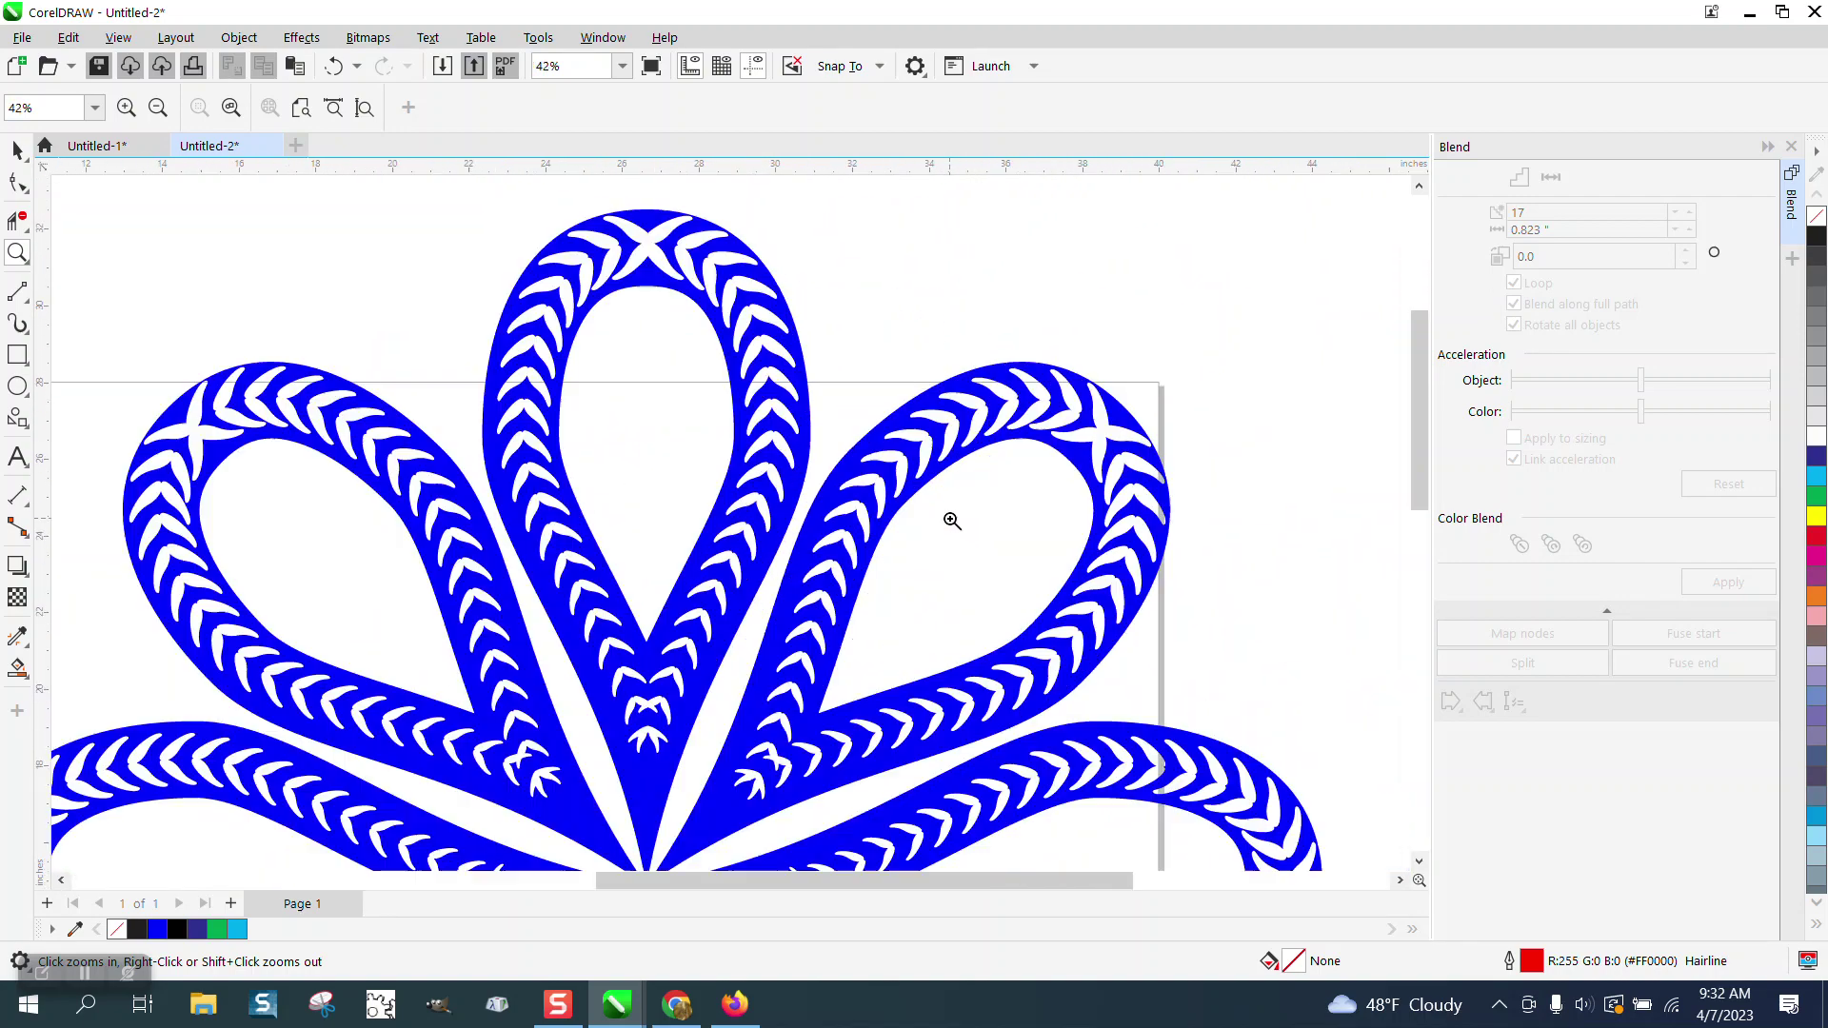